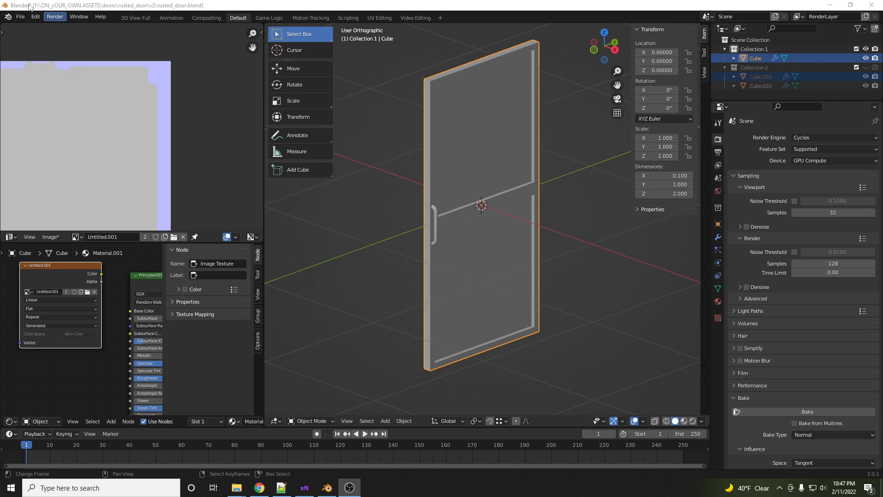
- Open the recent file rusted_door_tut.blend without saving changes to the current file
left_click(20, 17)
mouse_move(50, 48)
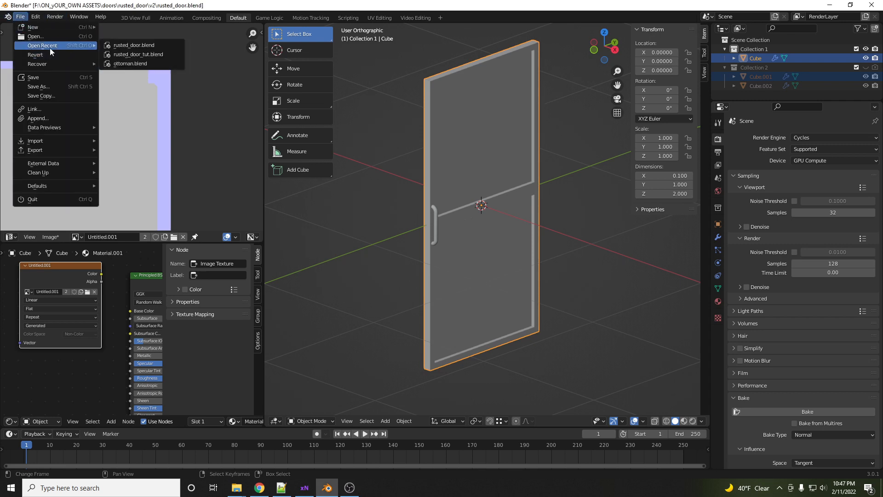
left_click(125, 59)
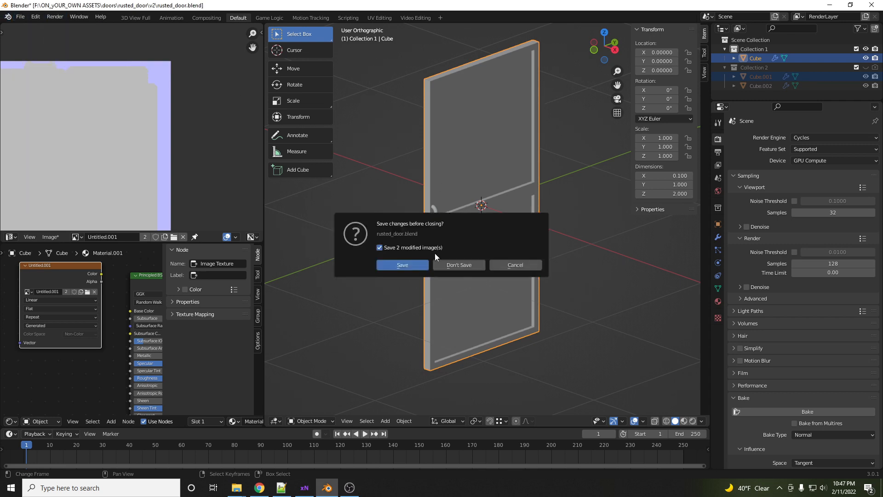
left_click(453, 265)
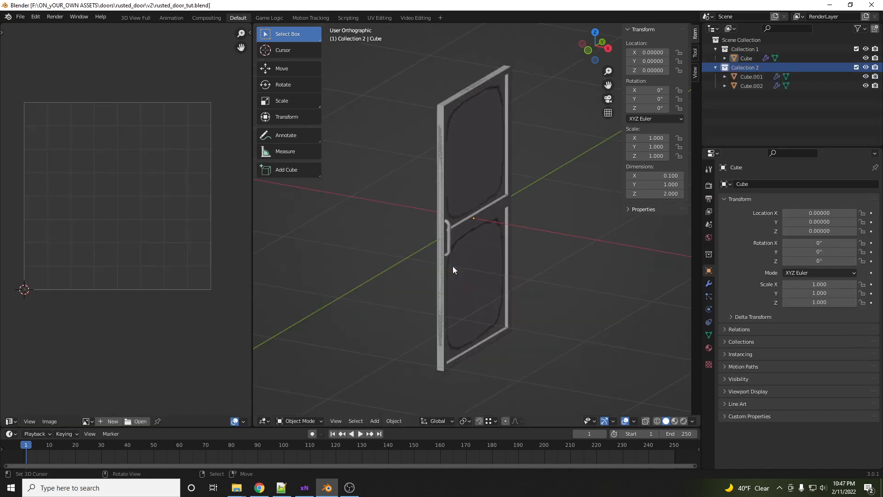
- Inspect the door objects, showing only Collection 1 and switching the viewport to wireframe display
middle_click_drag(482, 214, 484, 220)
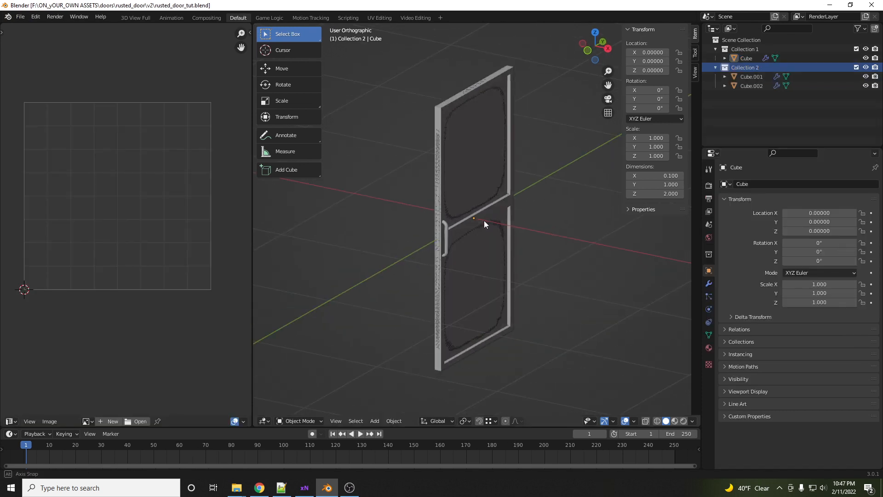
scroll(471, 214, "up", 2)
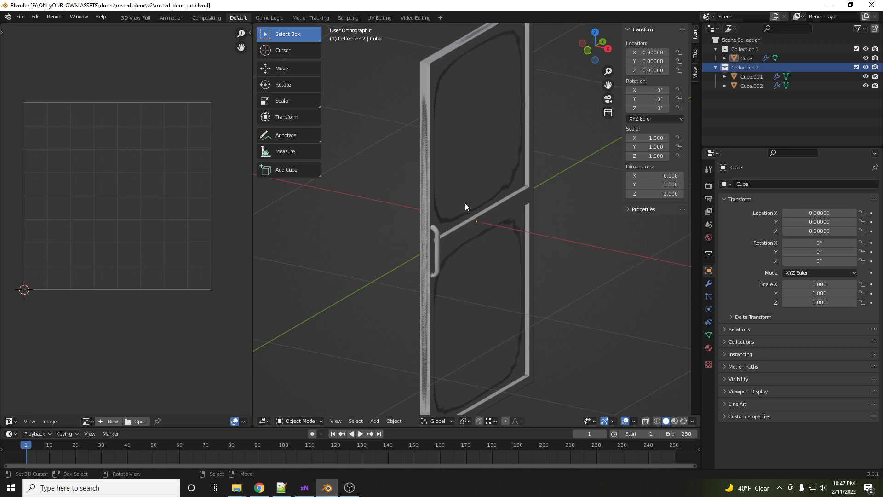
left_click(465, 200)
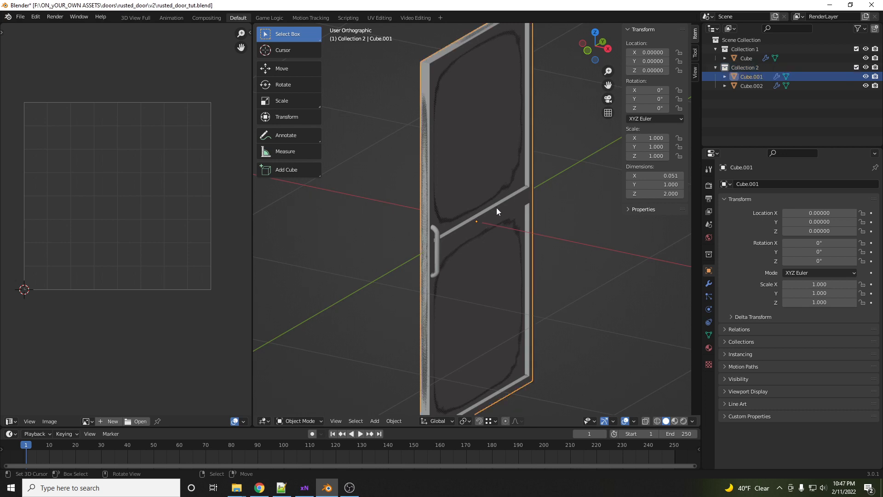
key("1")
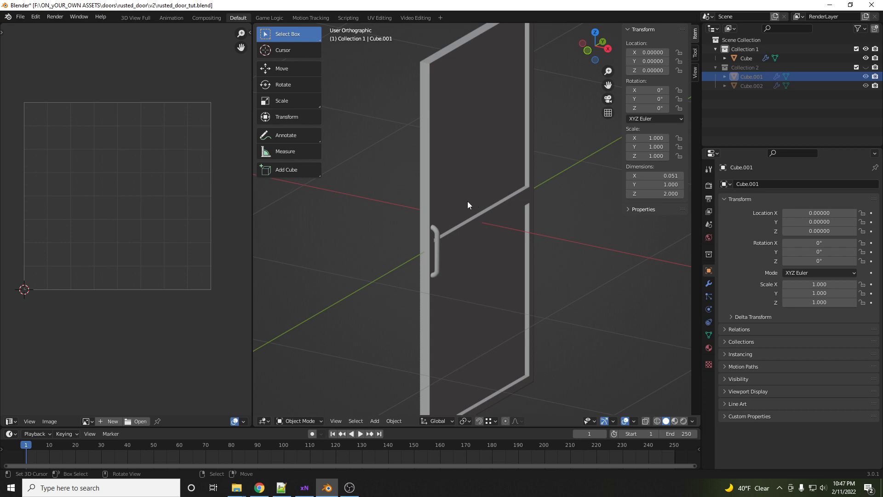
middle_click_drag(468, 203, 542, 199)
key("z")
left_click(488, 198)
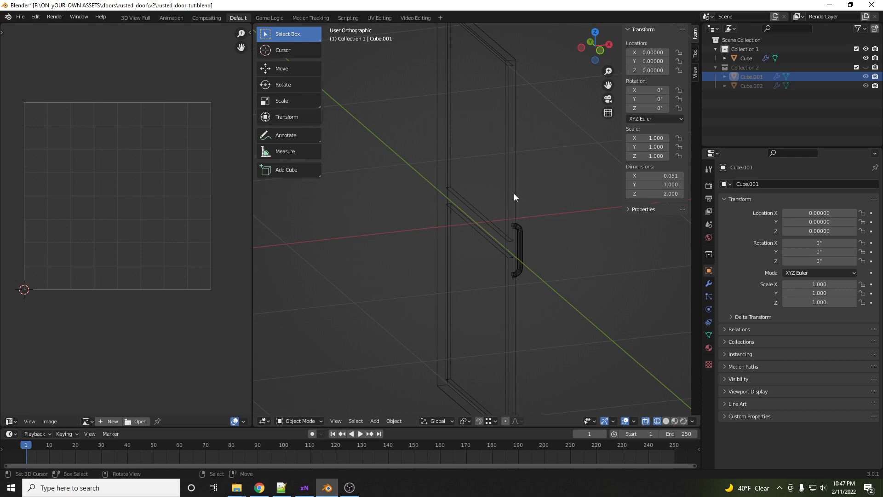
- Compare the high-poly frame and handle in Collection 2 with the low-poly Cube in Collection 1
key("2")
left_click(527, 201)
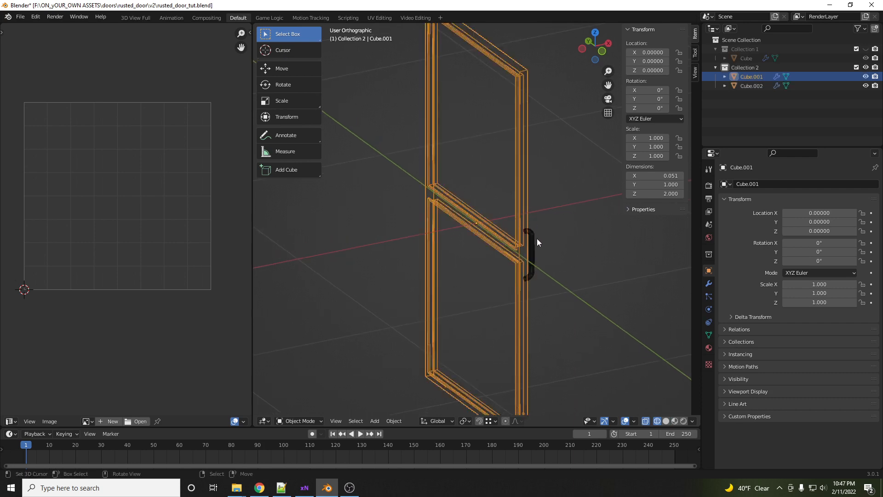
scroll(534, 241, "up", 6)
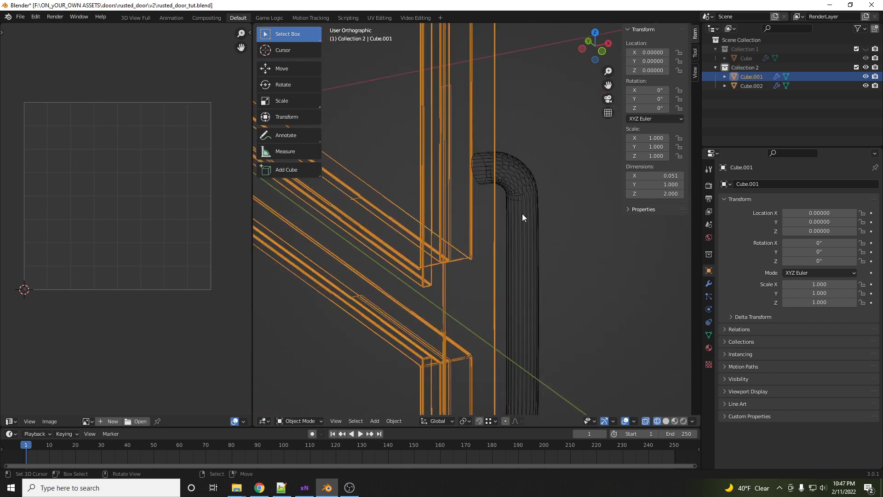
scroll(522, 214, "down", 1)
left_click(526, 180)
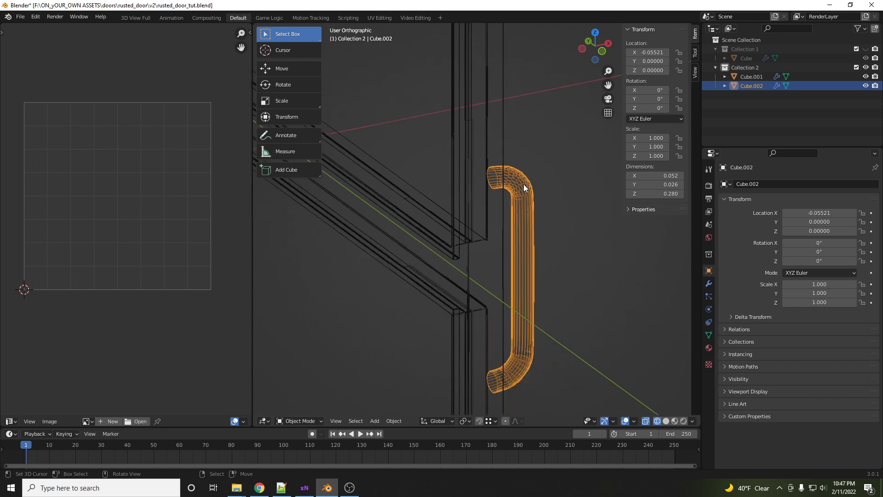
key("1")
left_click(521, 191)
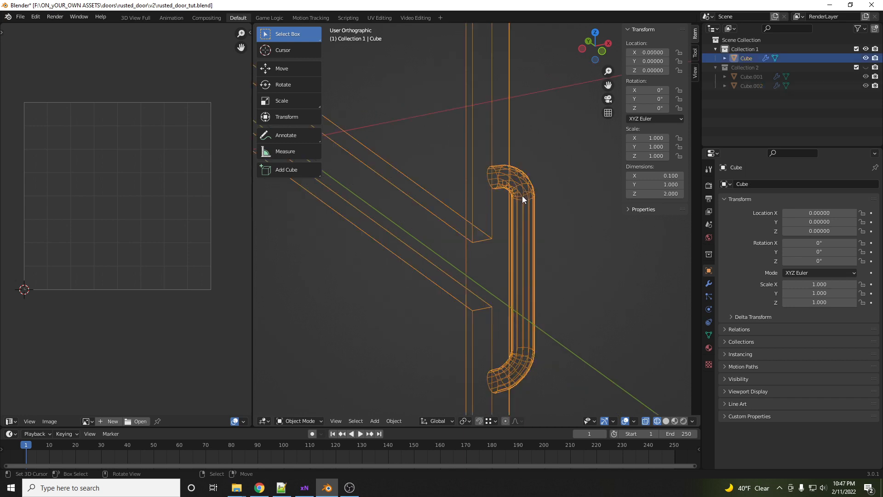
key("2")
left_click(521, 201)
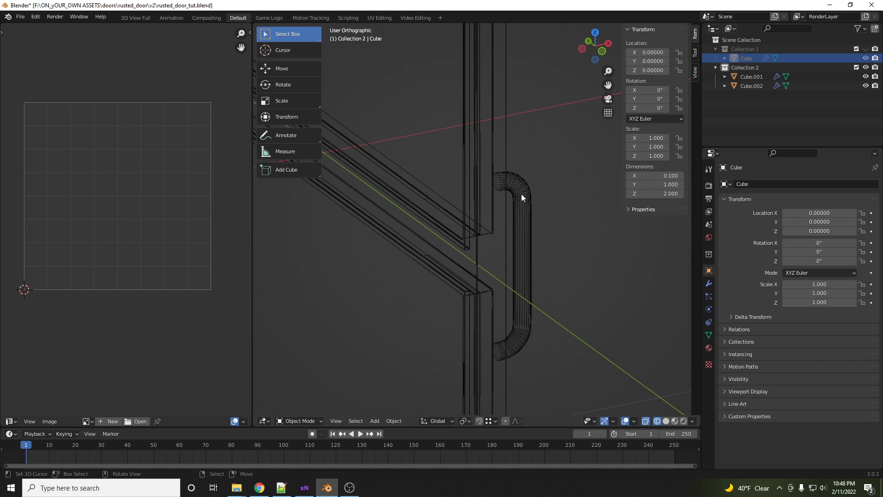
- Check the handle and frame overlap and select the low-poly Cube in Collection 1
left_click(520, 196)
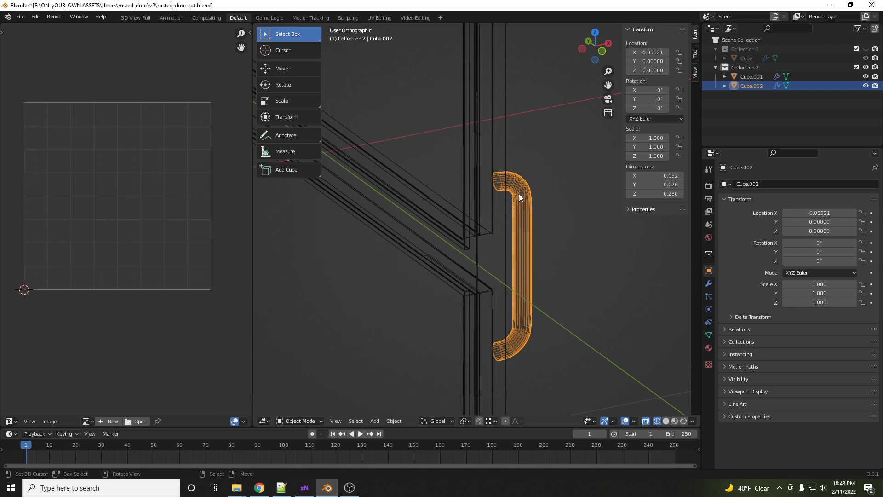
scroll(519, 194, "down", 5)
scroll(515, 195, "up", 2)
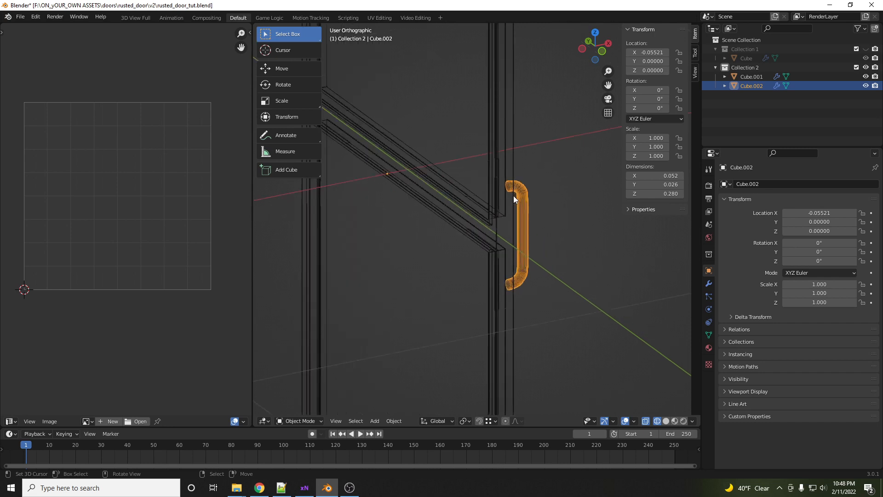
left_click(504, 214)
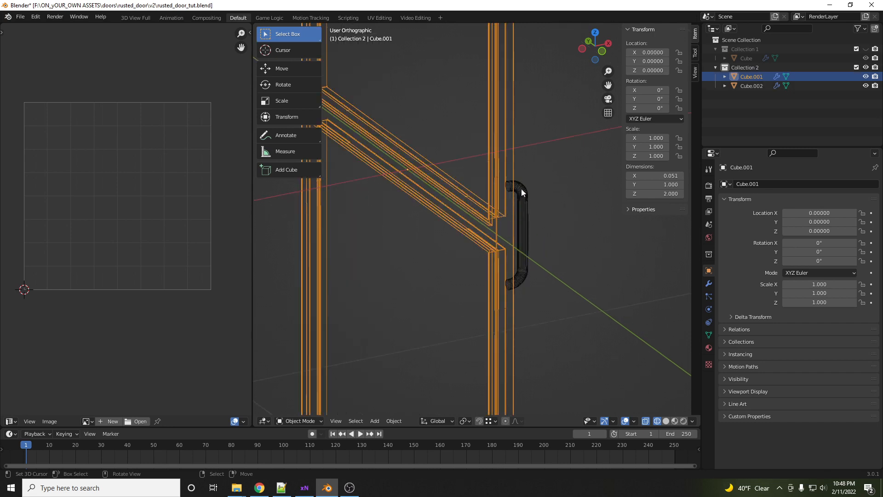
left_click(504, 202)
left_click(512, 223)
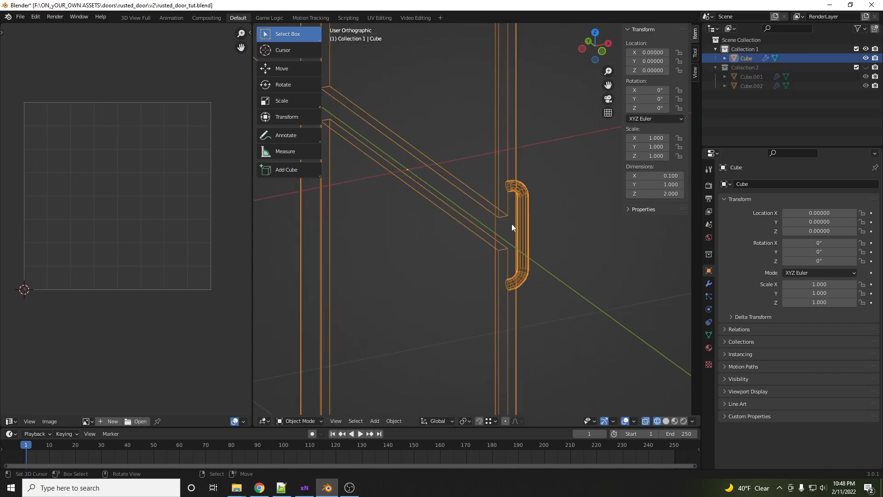
- Inspect the Cube's mesh and UV layout in Edit Mode and switch the viewport to solid shading
key("Tab")
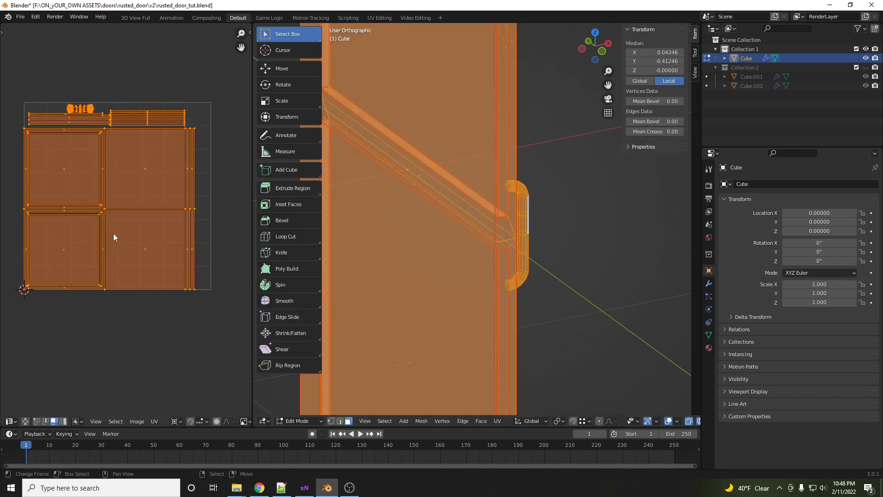
scroll(423, 221, "down", 4)
key("z")
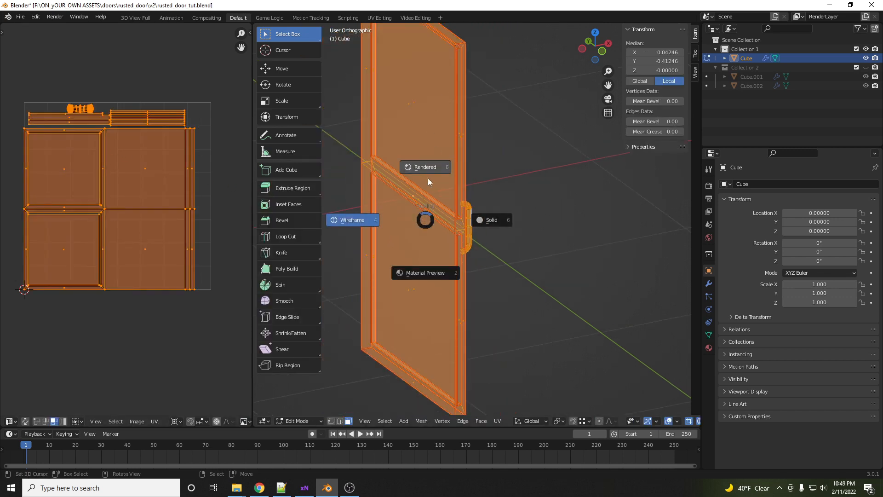
left_click(490, 220)
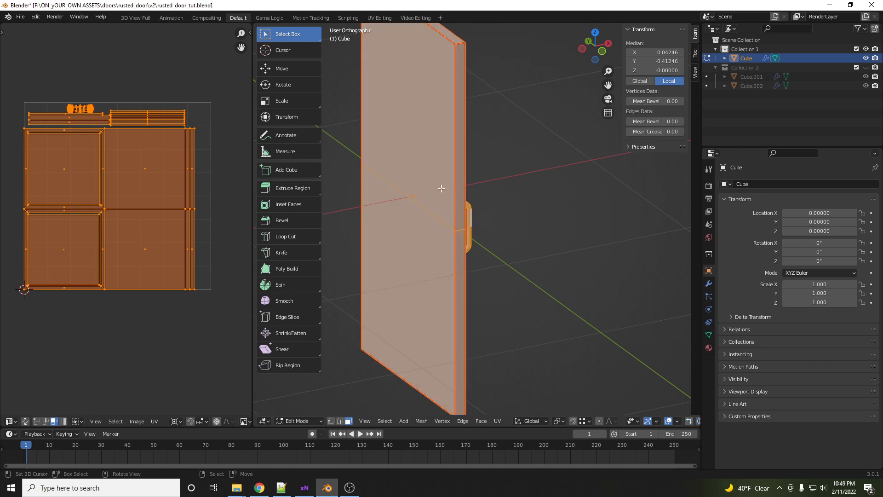
mouse_move(446, 203)
middle_mouse_down()
mouse_move(346, 197)
mouse_move(420, 189)
mouse_move(448, 200)
middle_mouse_up()
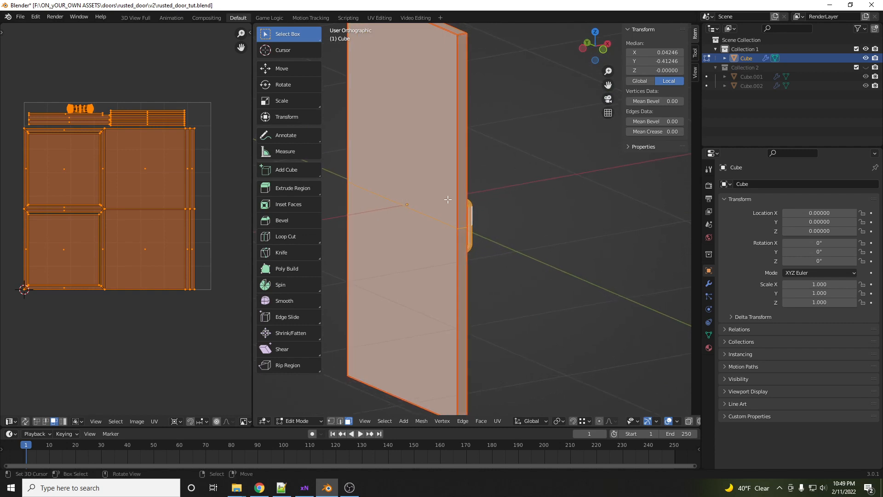
key("Tab")
- Start a Wavefront OBJ export and create a new folder named tut in the rusted_door directory
left_click(23, 17)
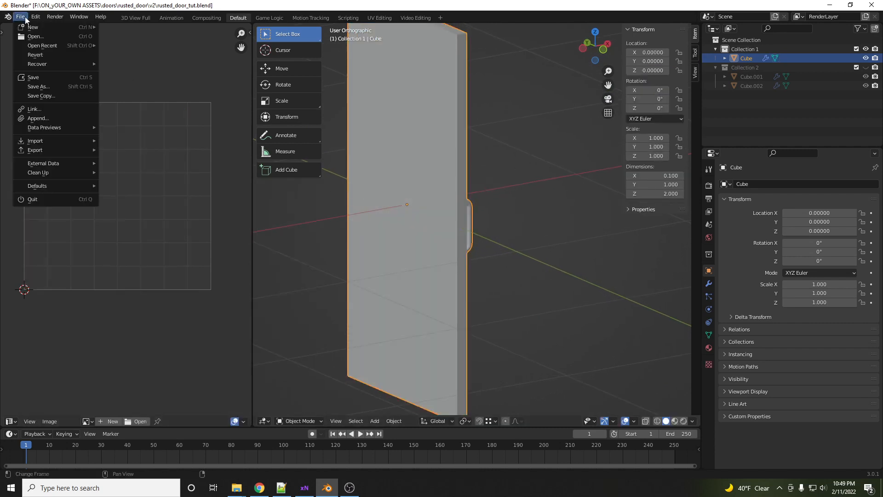
mouse_move(68, 151)
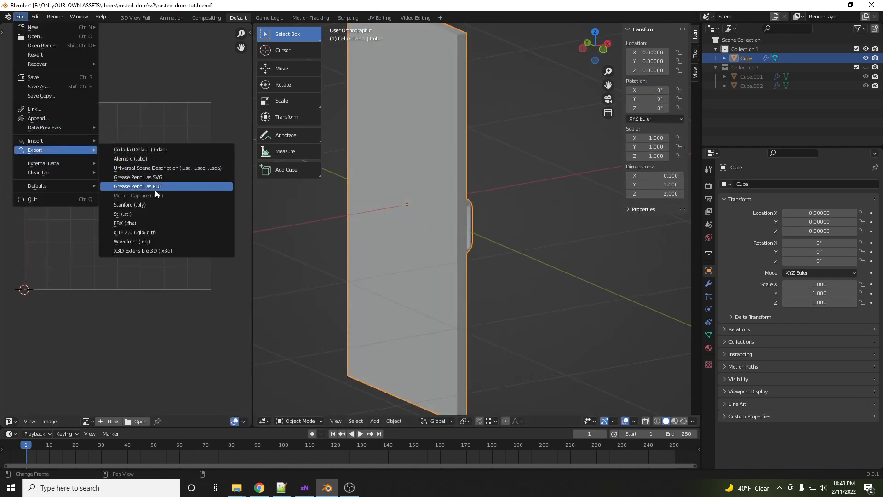
left_click(146, 242)
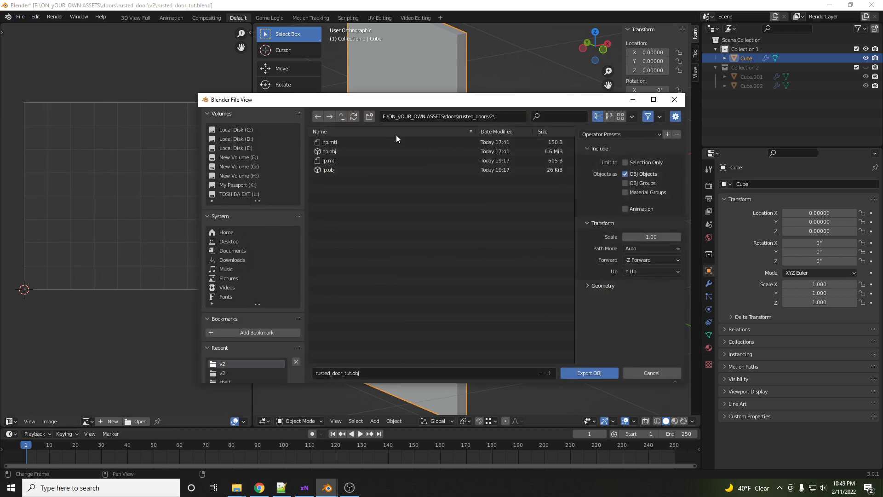
left_click(342, 117)
left_click(369, 116)
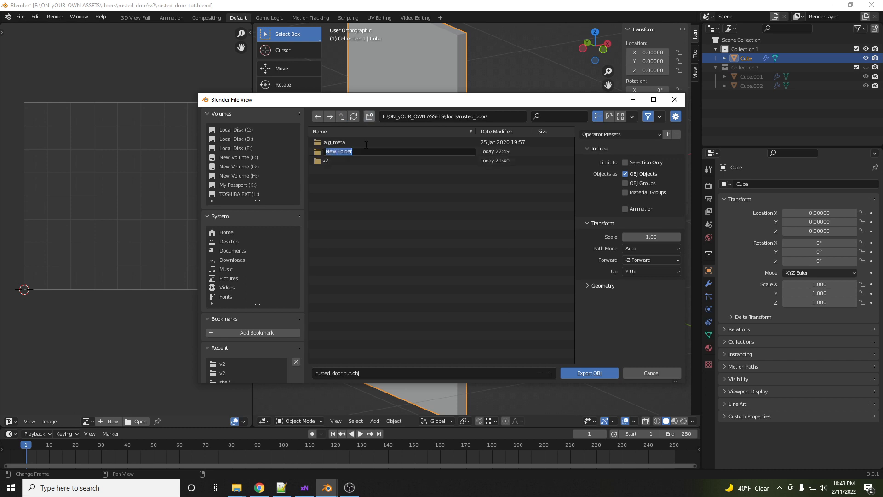
type("tut")
key("Return")
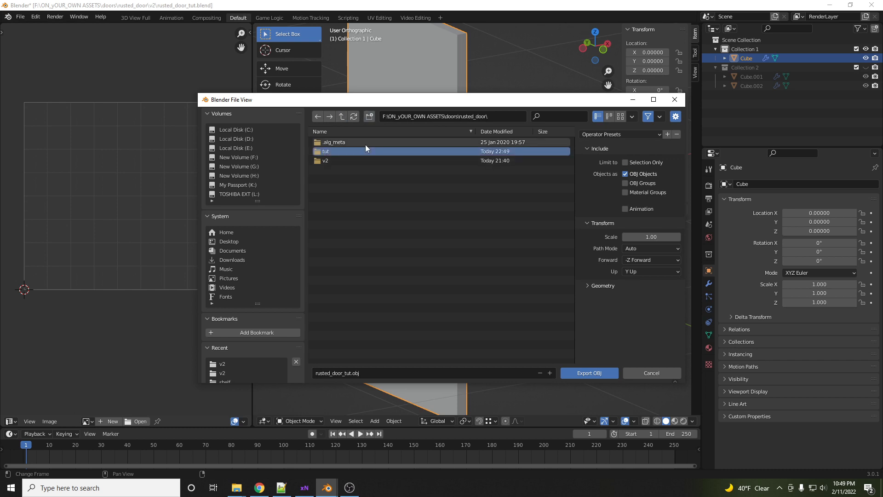
- Export the model as rusted_door_lp.obj into the tut folder
double_click(366, 146)
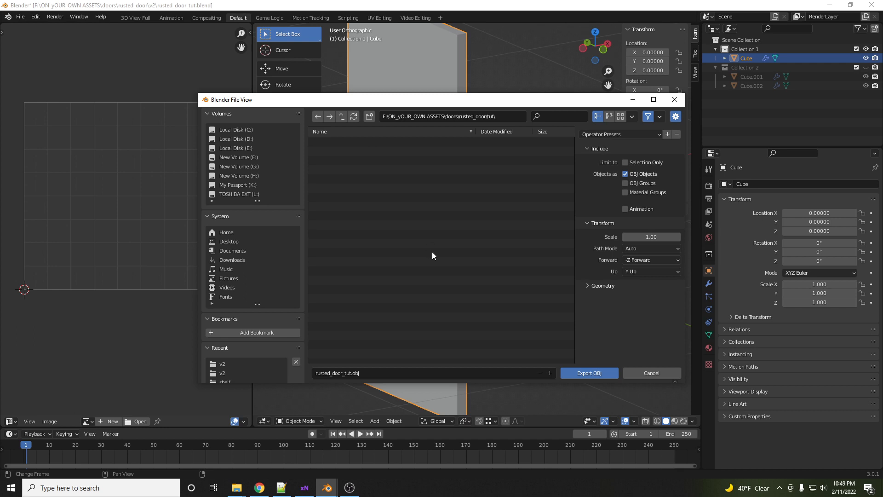
left_click(368, 374)
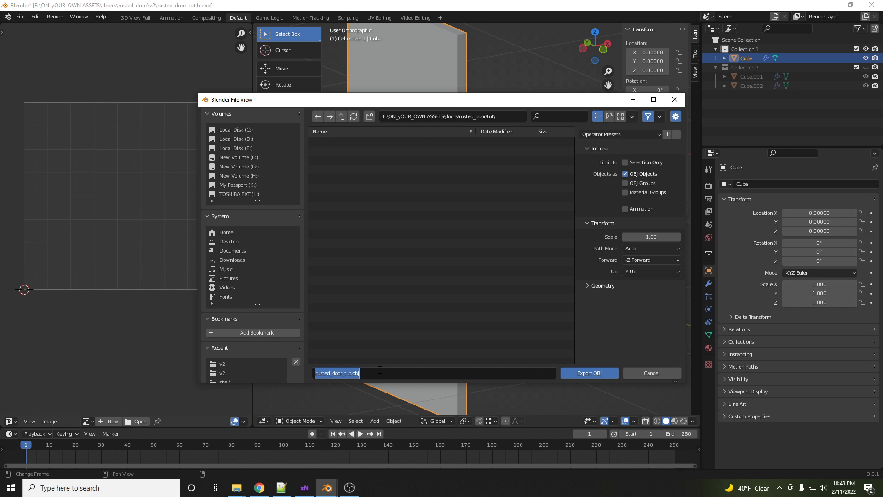
left_click(350, 373)
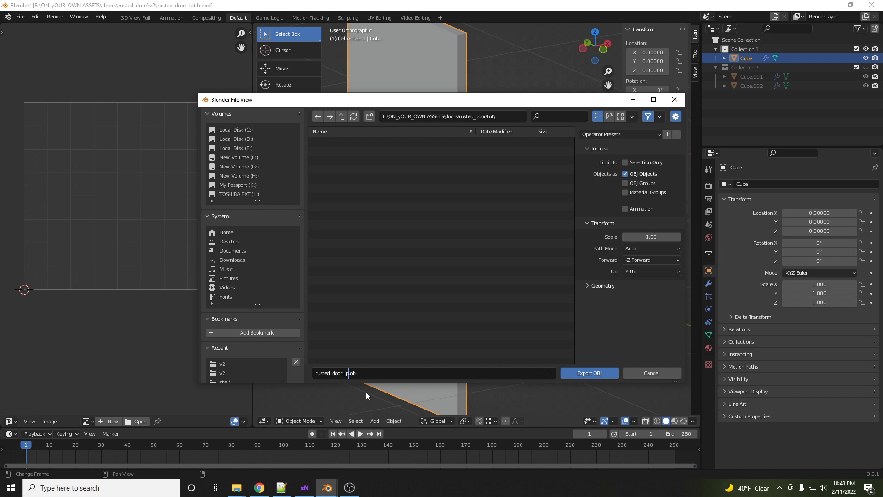
left_click(596, 376)
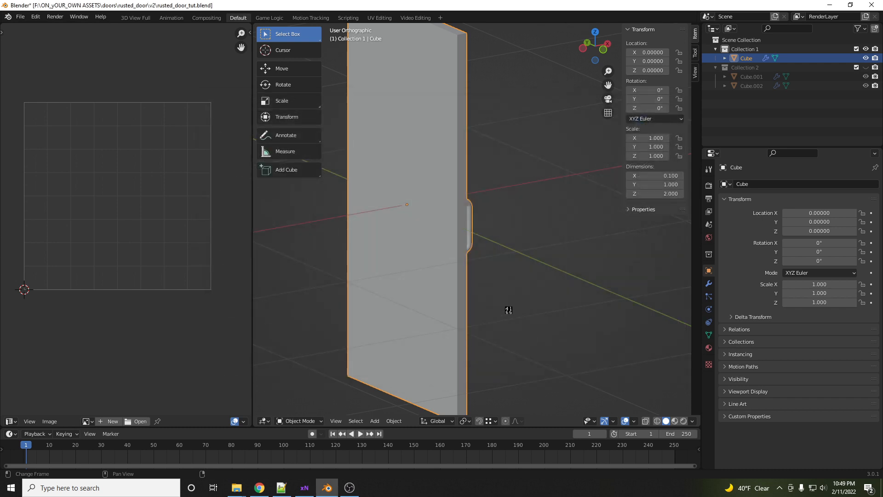
- Export the selected Cube again as Wavefront OBJ with Selection Only, overwriting rusted_door_lp.obj
middle_click_drag(505, 275, 492, 269)
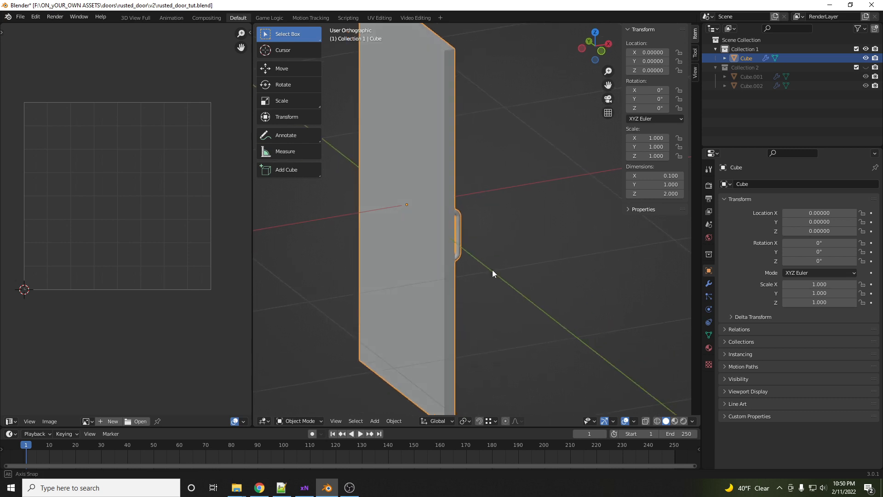
left_click(23, 17)
mouse_move(57, 154)
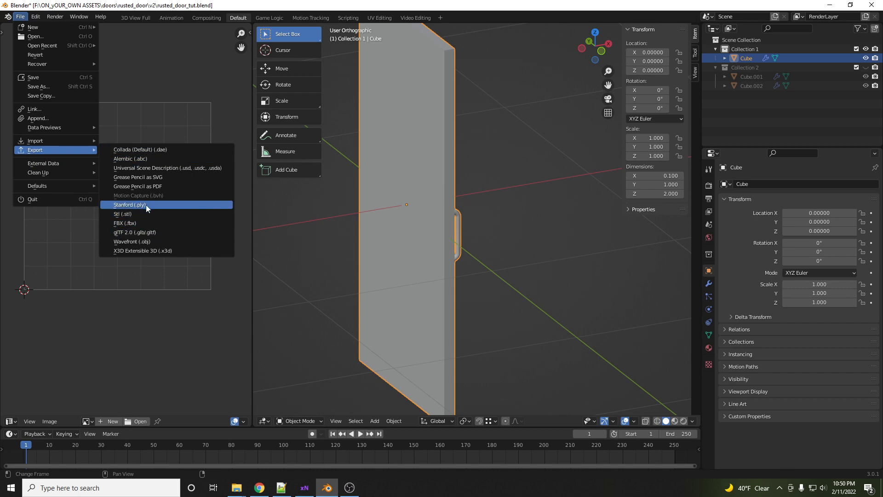
left_click(147, 241)
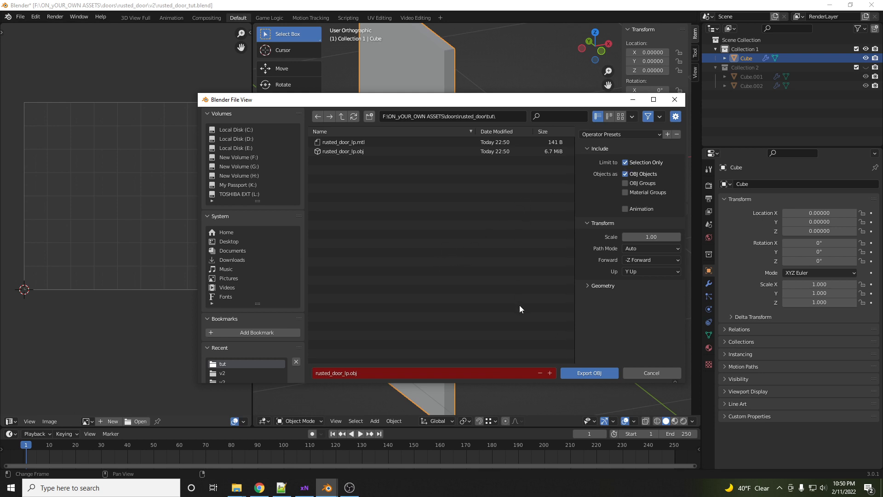
left_click(581, 372)
- Show only Collection 2 and select the high-poly door handle Cube.002
scroll(490, 264, "down", 2)
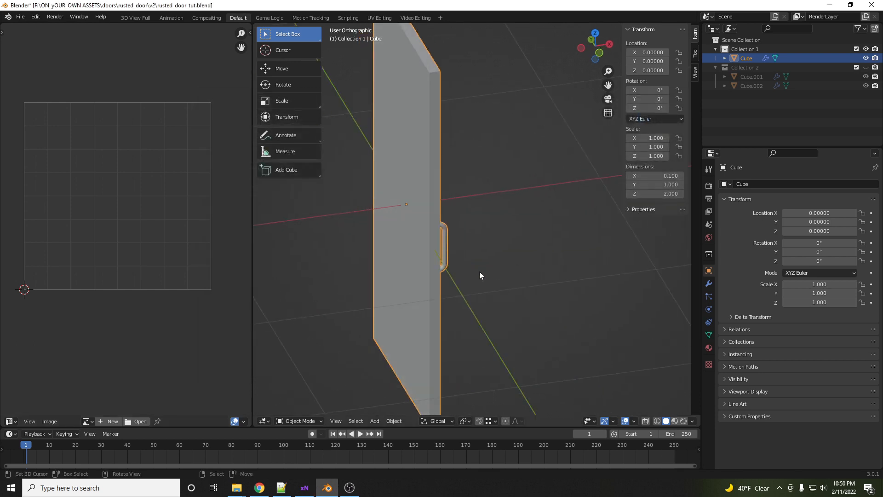
key("2")
middle_click_drag(493, 209, 418, 201)
right_click(364, 225)
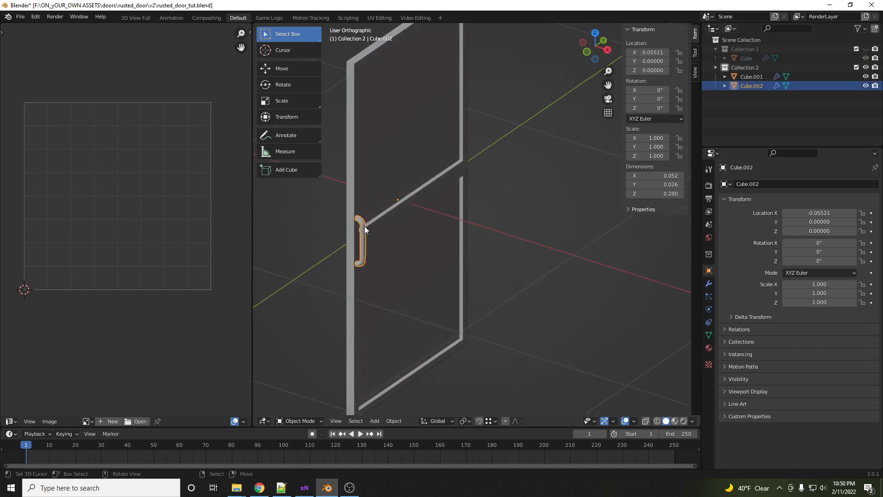
- Select both high-poly objects and export them as Wavefront OBJ named rusted_door_hp.obj into the tut folder
right_click(381, 221, "shift")
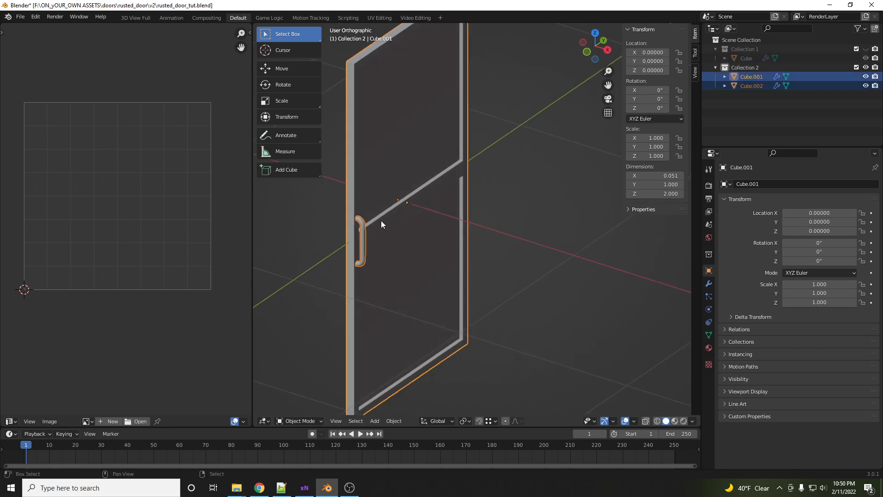
left_click(25, 19)
mouse_move(59, 148)
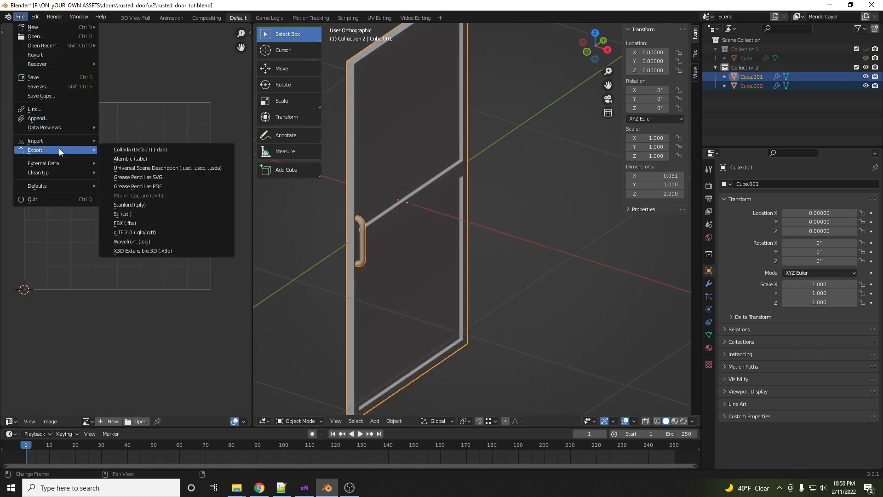
left_click(140, 241)
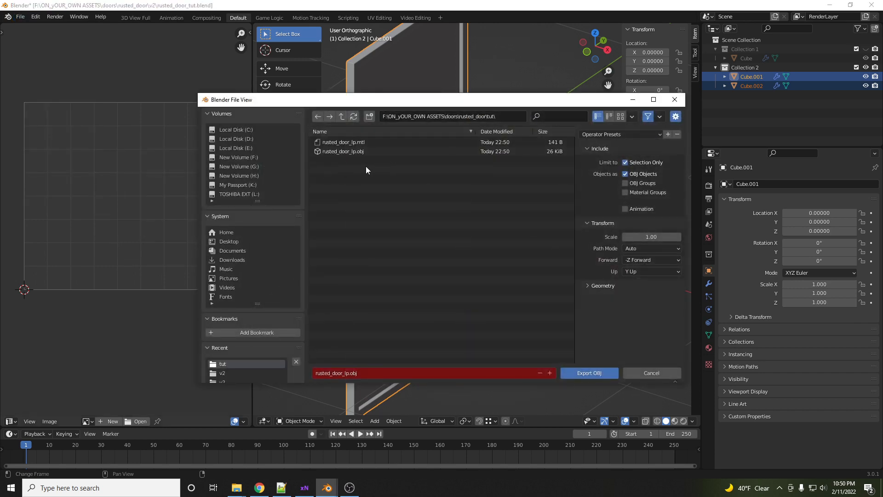
left_click(345, 374)
type("h")
key("Return")
left_click(589, 373)
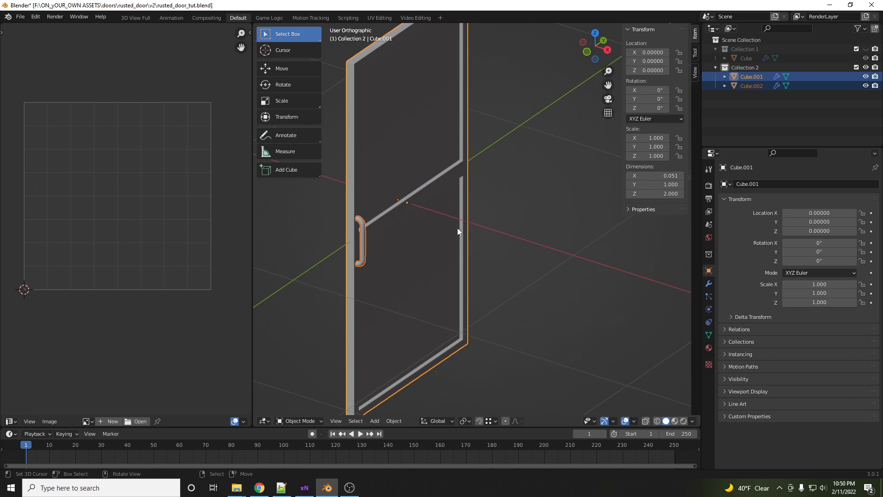
- Show only Collection 1, select the low-poly Cube and export it as FBX named rusted_door.fbx into the tut folder
middle_click_drag(409, 223, 442, 227)
key("1")
right_click(380, 229)
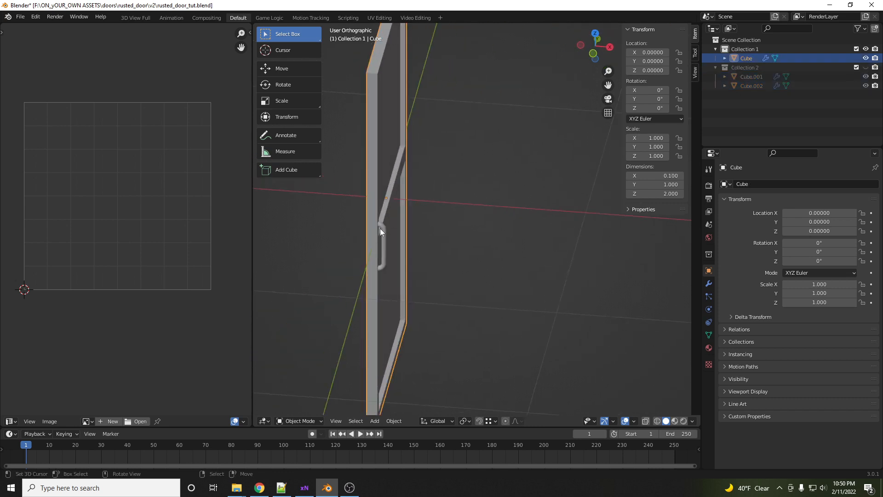
left_click(20, 16)
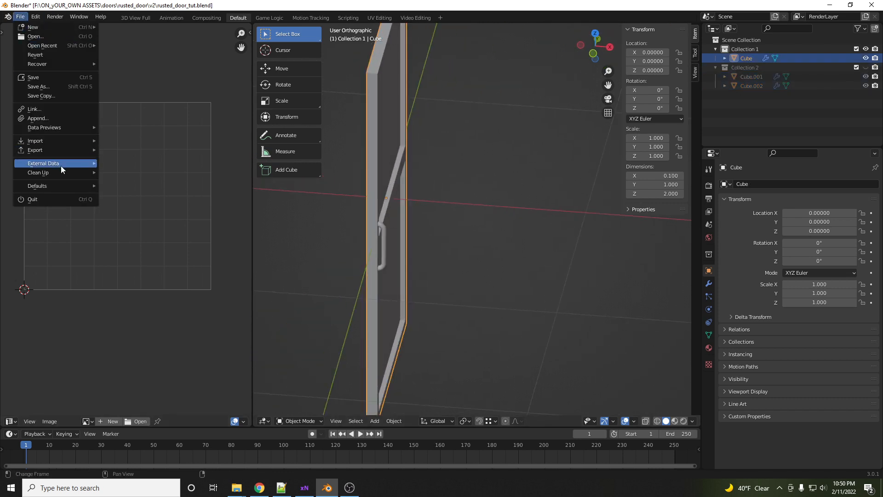
mouse_move(60, 151)
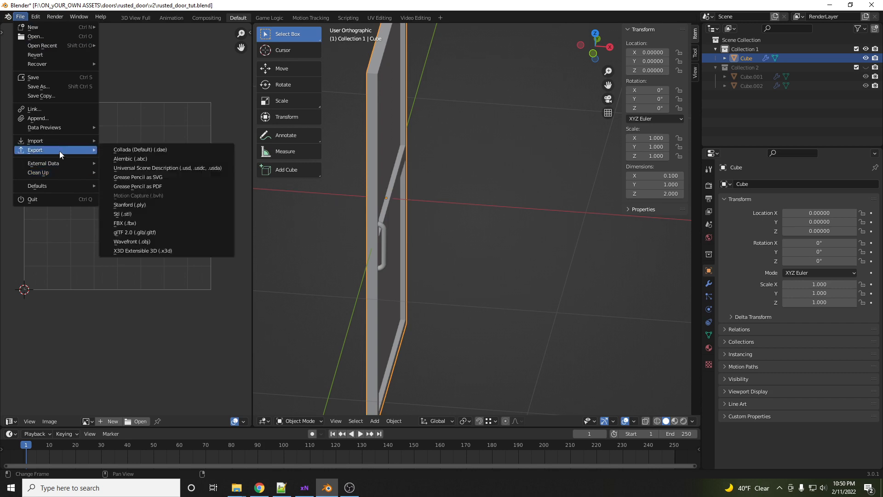
left_click(138, 221)
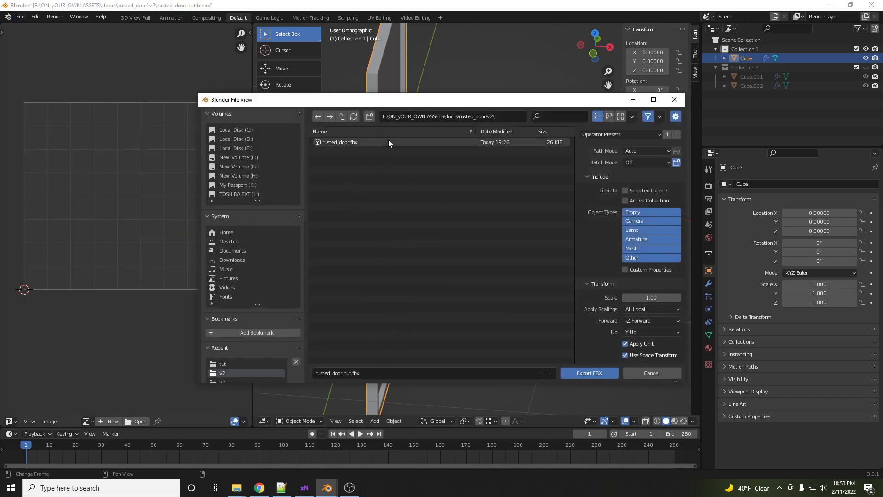
left_click(341, 118)
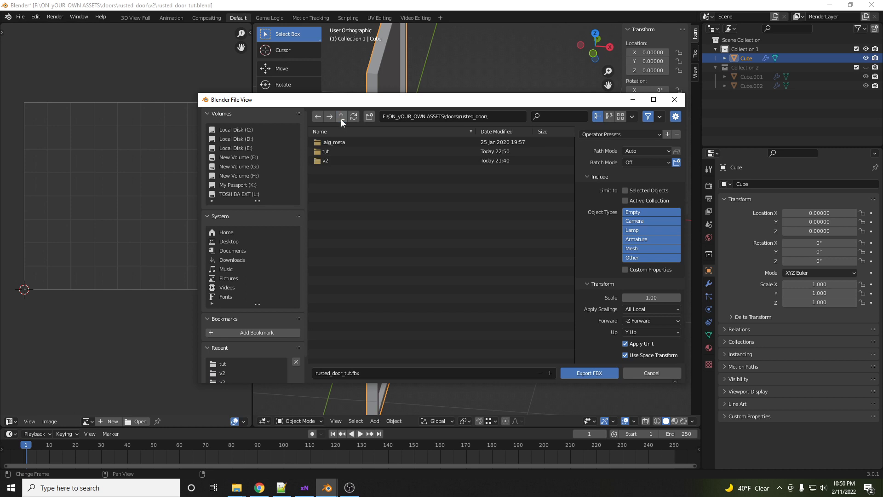
left_click(325, 151)
double_click(327, 152)
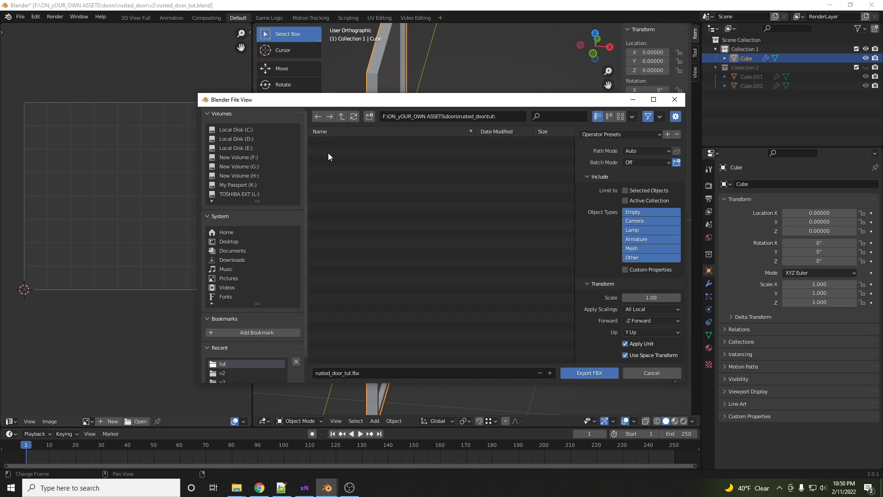
left_click(349, 373)
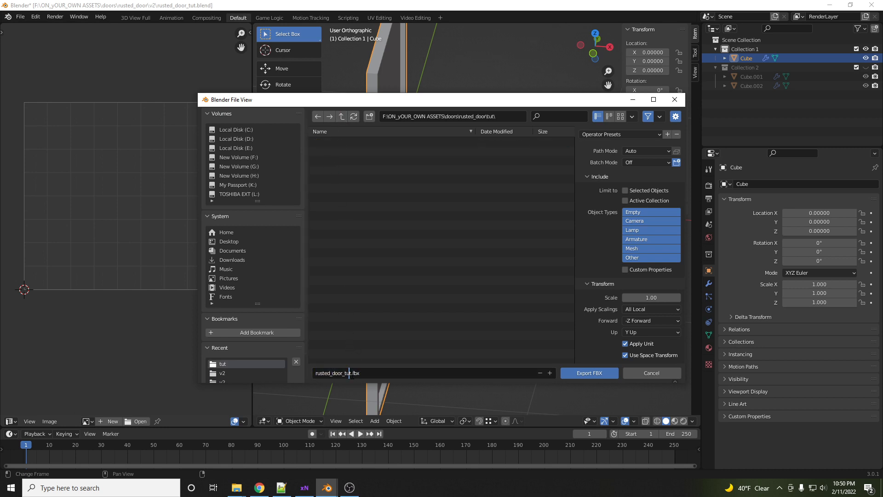
key("BackSpace")
key("BackSpace")
key("BackSpace")
left_click(580, 374)
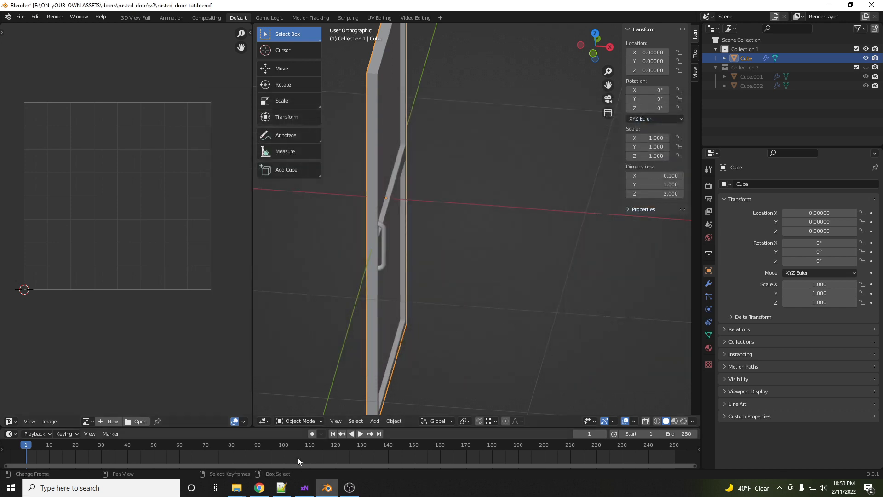
- Switch to xNormal and load rusted_door_hp.obj as the high-definition mesh and the low-poly OBJ as the low-definition mesh
left_click(303, 492)
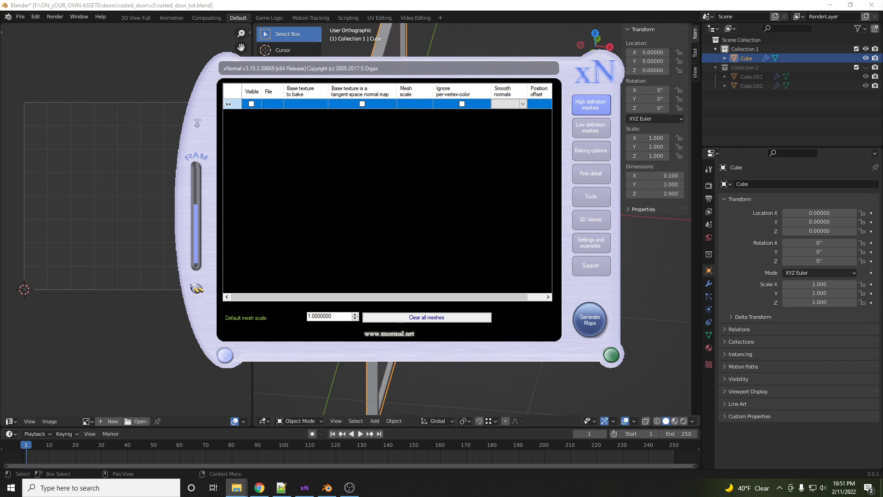
left_click_drag(797, 117, 344, 115)
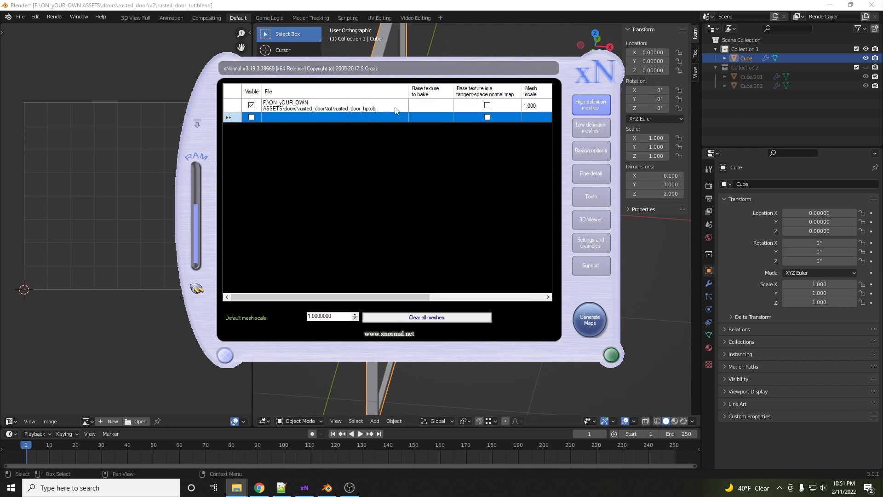
left_click(593, 130)
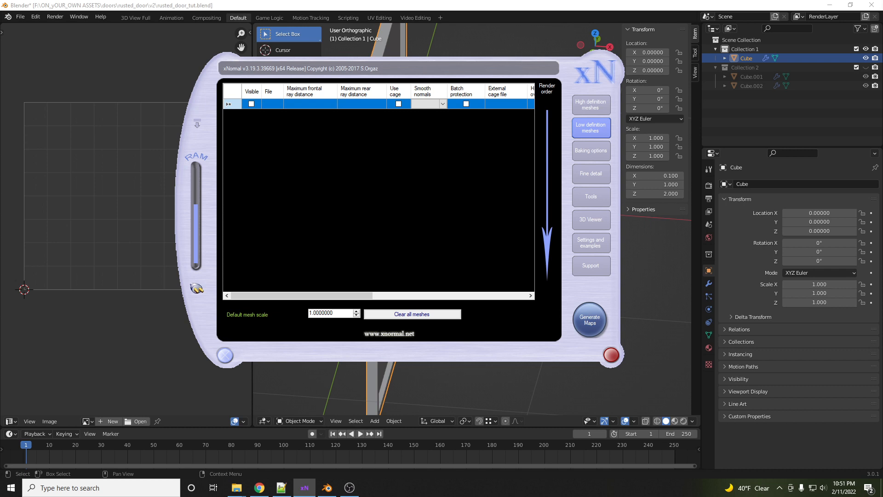
left_click_drag(803, 125, 347, 108)
- In the baking options, set the output file to rusted_door.png inside the tut folder
left_click(589, 152)
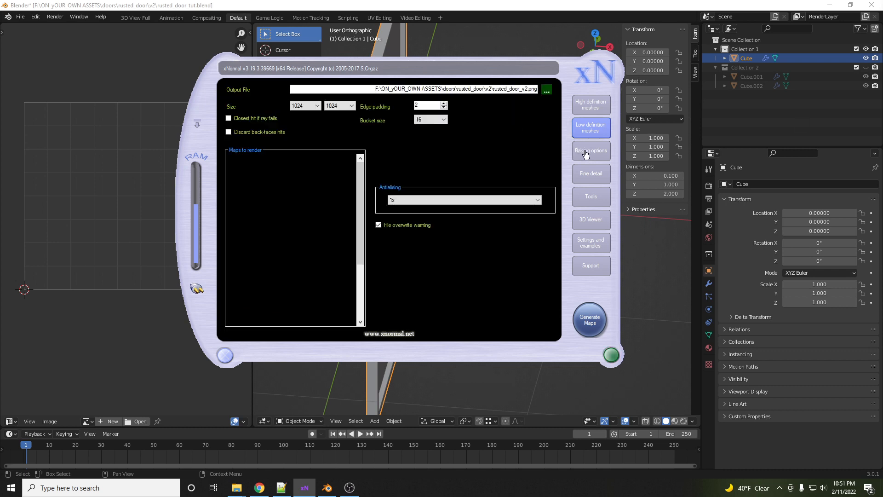
left_click(546, 90)
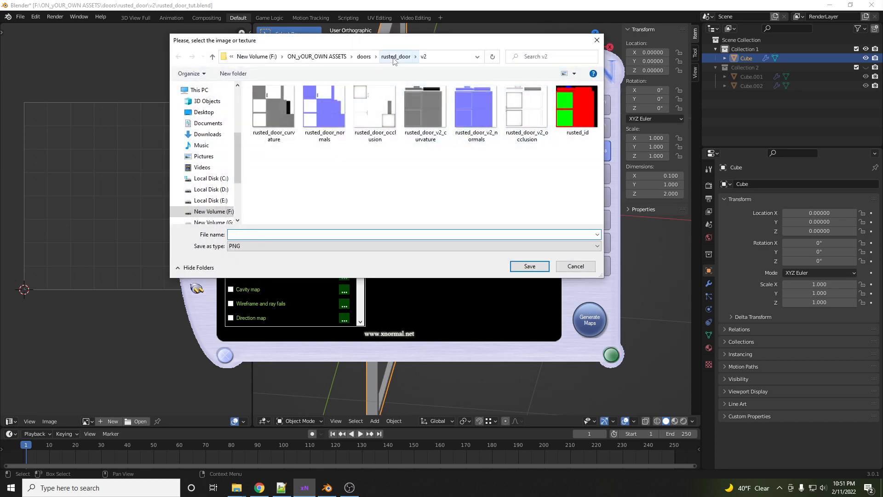
left_click(395, 56)
double_click(325, 113)
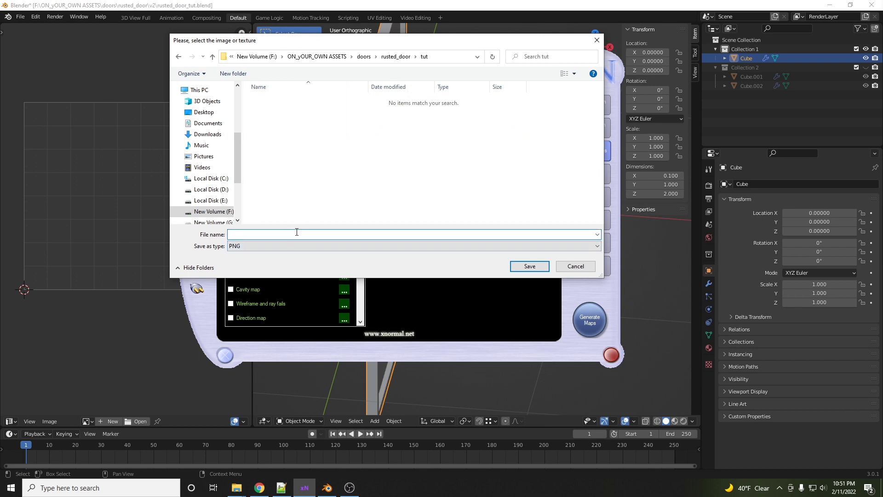
type("rus")
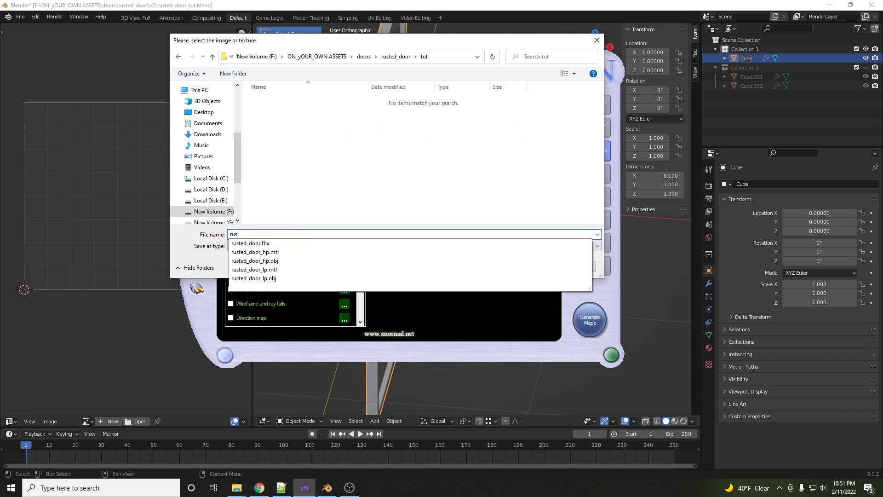
type("ted_door")
left_click(558, 198)
left_click(541, 268)
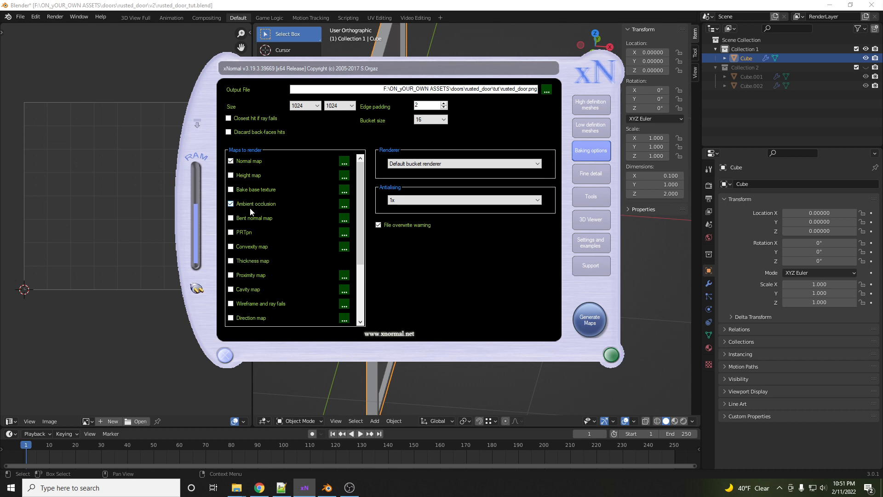
- Enable the Curvature map and generate the maps, dismissing the radius warning and closing the preview
scroll(258, 239, "down", 2)
left_click(254, 272)
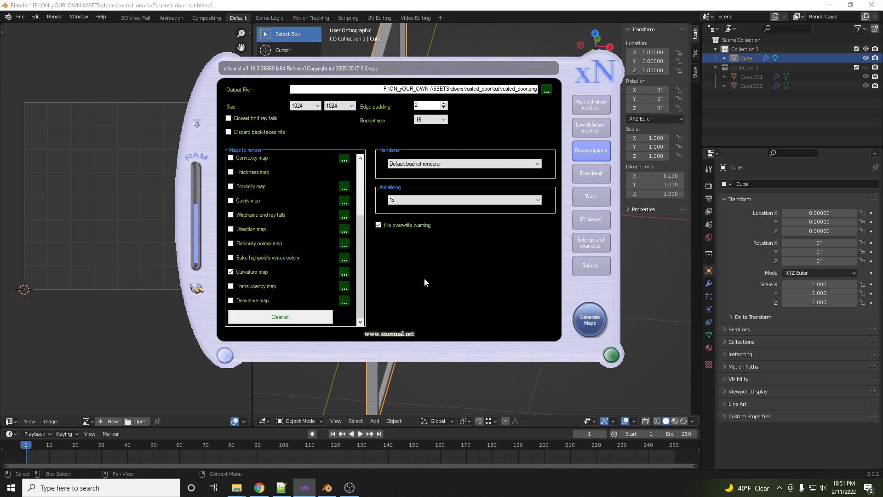
left_click(598, 327)
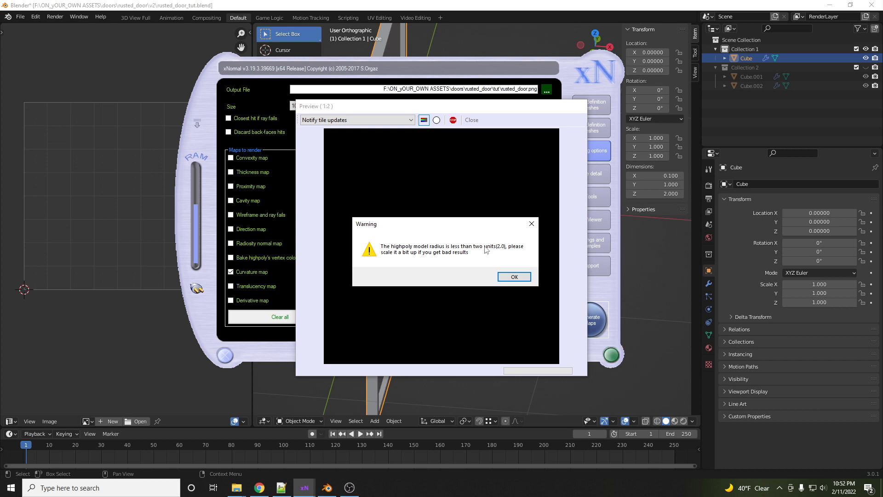
left_click(512, 277)
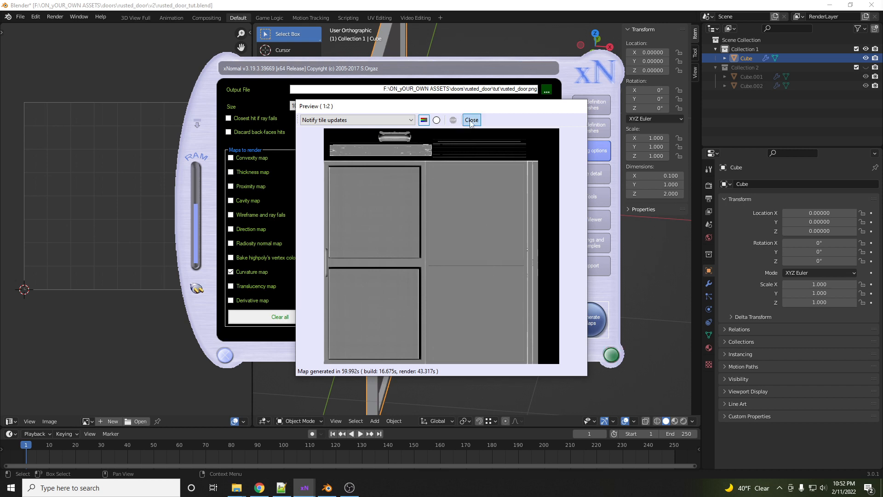
left_click_drag(469, 109, 450, 109)
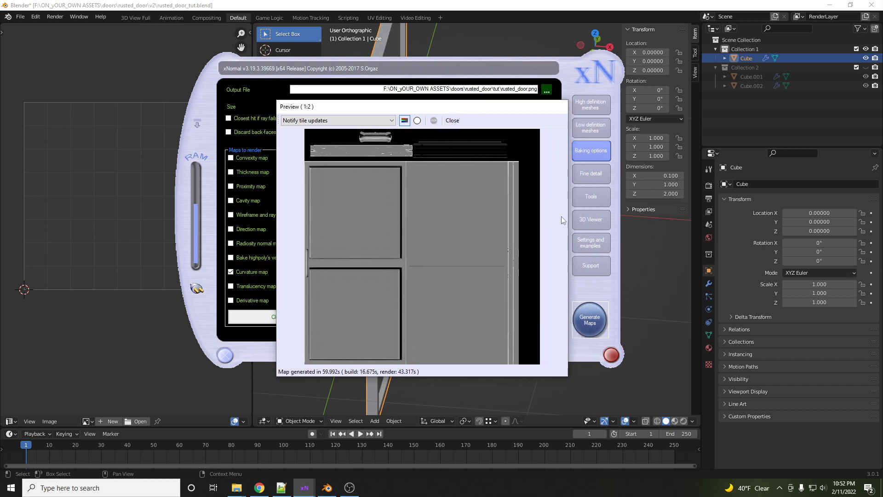
left_click(458, 120)
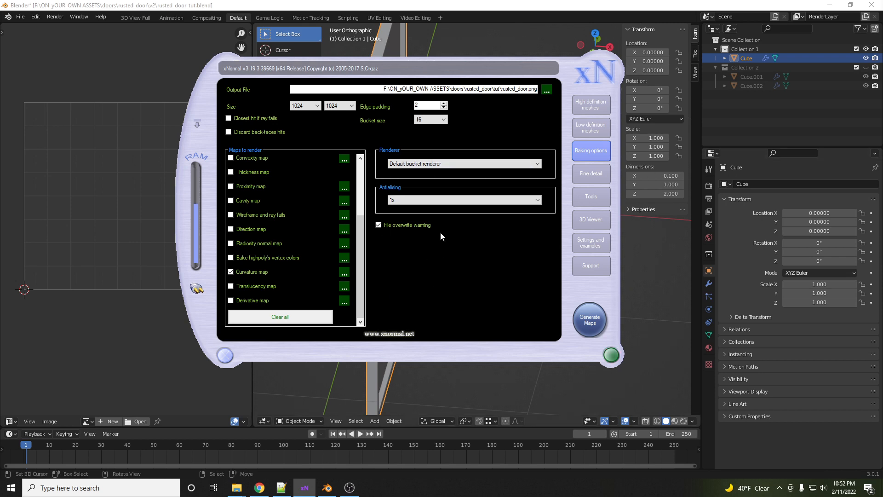
- Launch Quixel Mixer from the Windows search
left_click(147, 488)
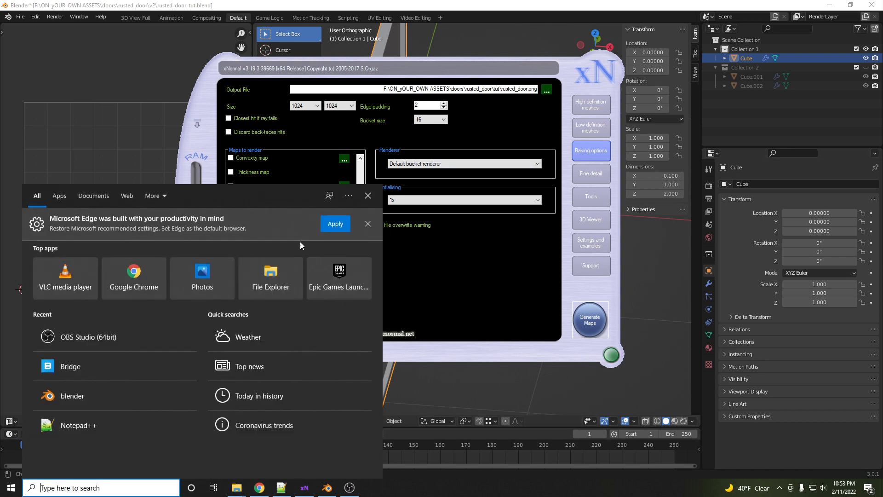
type("mixer")
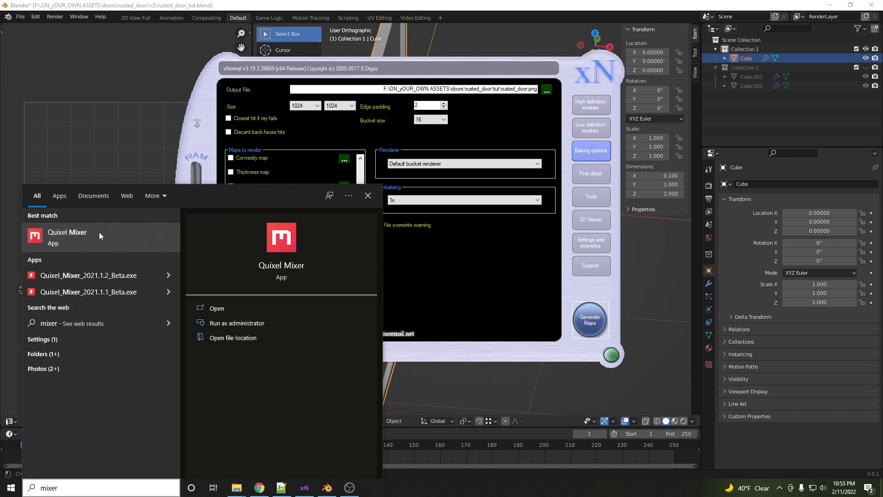
left_click(99, 232)
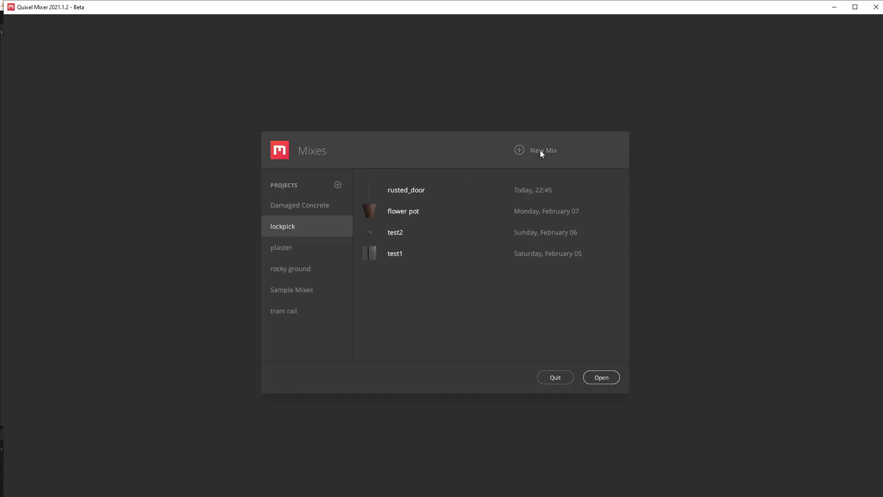
- Create a new mix named rusted_door_tutorial
left_click(540, 150)
double_click(438, 235)
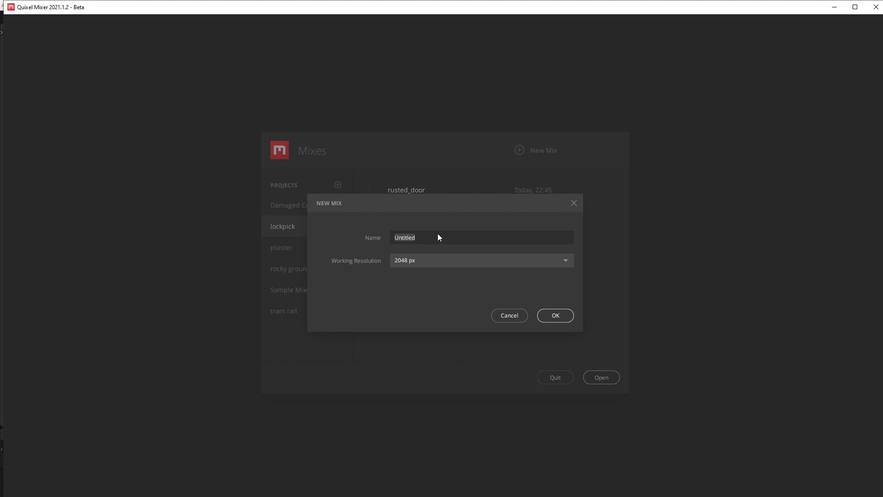
type("rusted_door_tutorial")
left_click(556, 315)
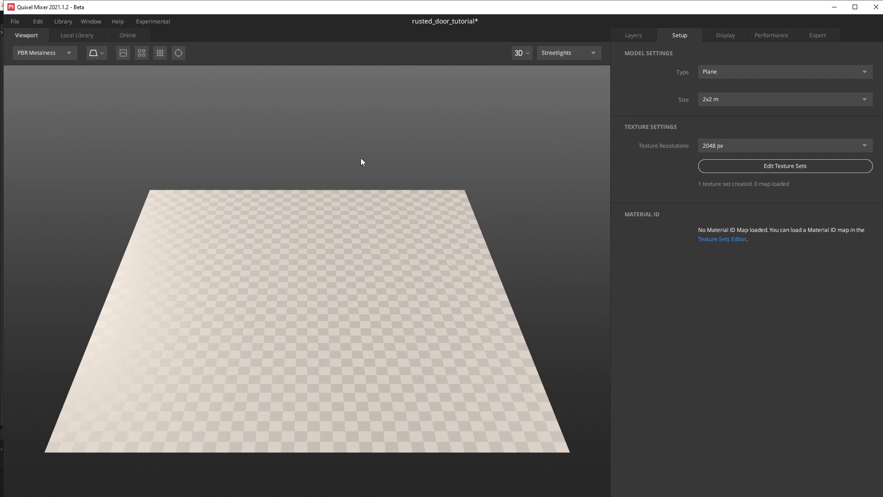
- Set the model type to Custom Model and try to load rusted_door from the tut folder, dismissing the import error
left_click(732, 74)
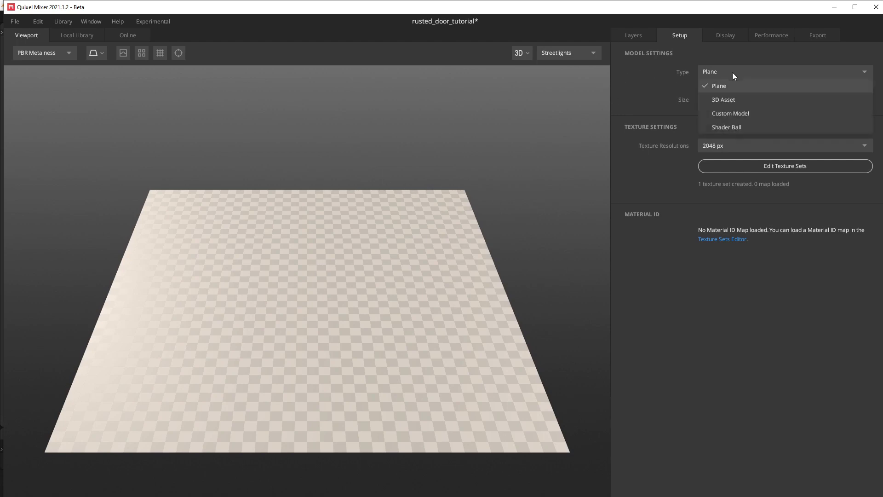
left_click(732, 114)
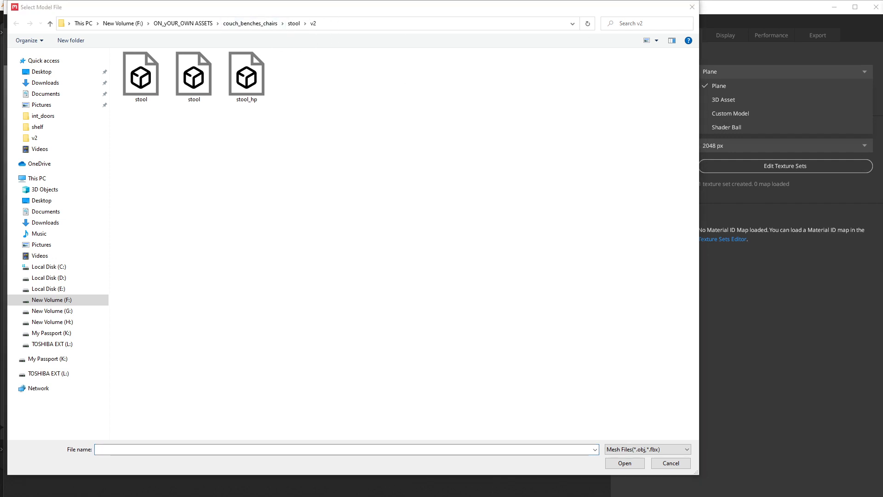
left_click(404, 21)
type("F:\\ON_yOUR_OWN ASSETS\\doors\\rusted_door\\tut")
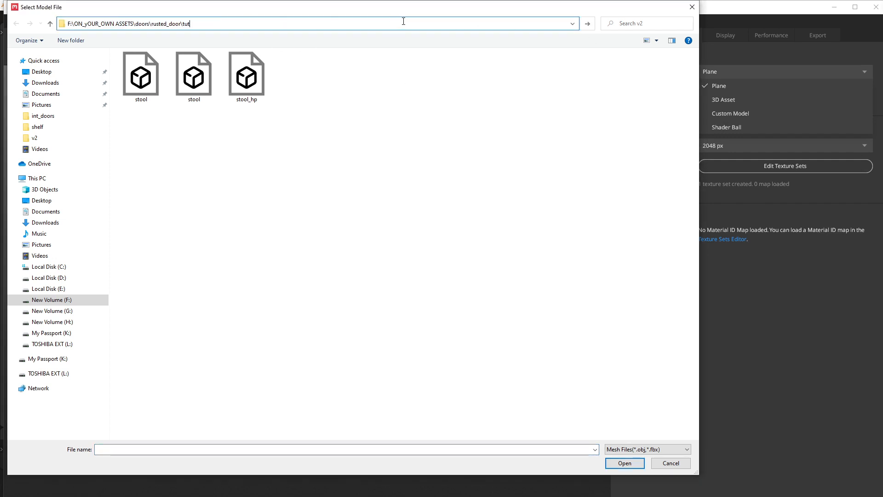
key("Return")
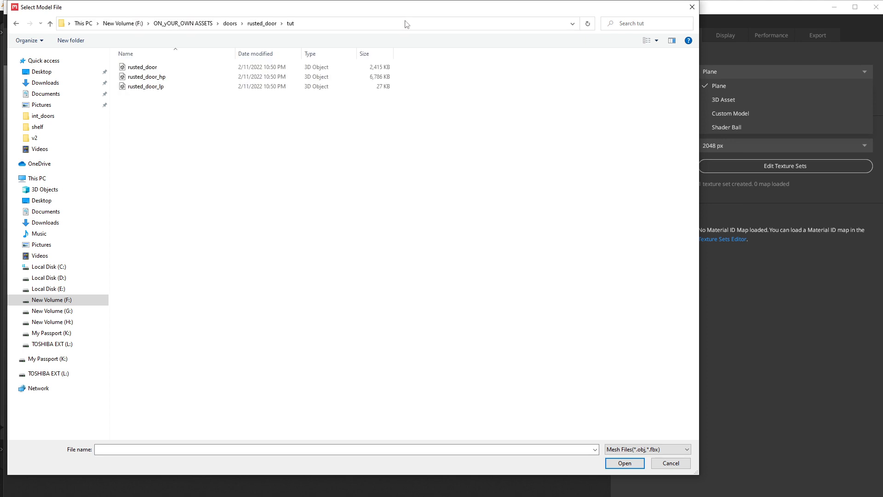
double_click(143, 68)
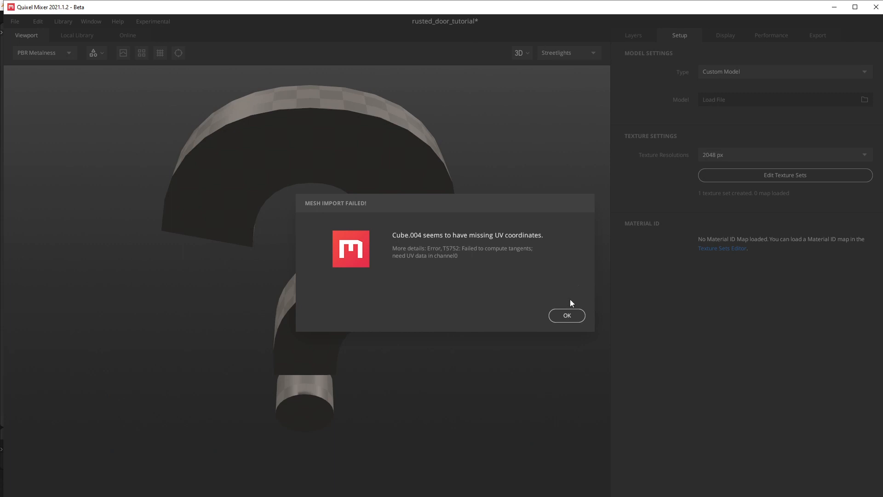
left_click(564, 317)
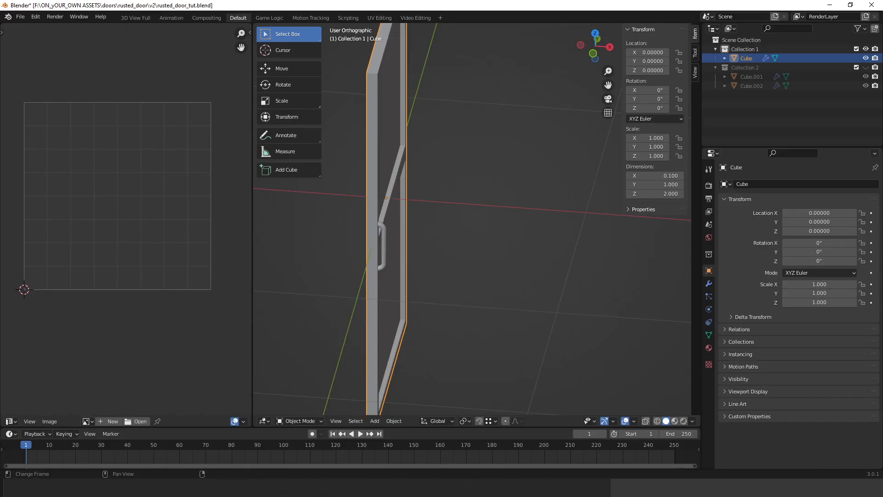
- Export only the selected door object as rusted_door.fbx into the tut folder
key("l")
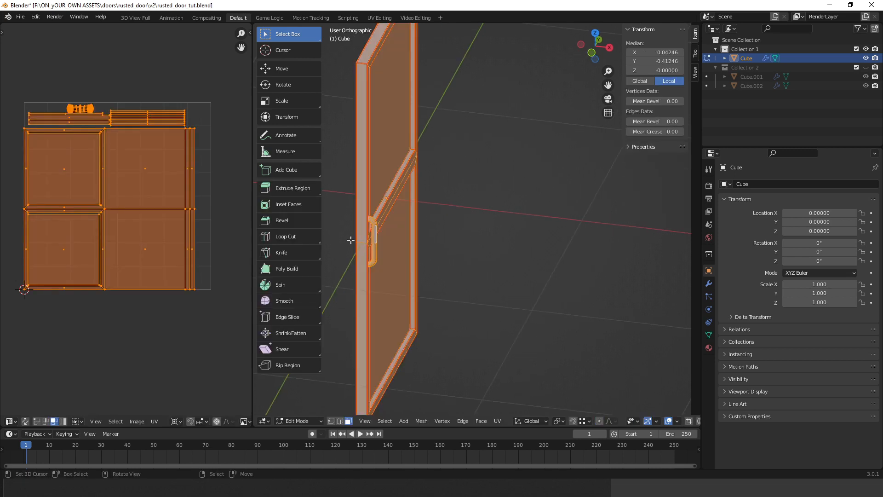
key("Tab")
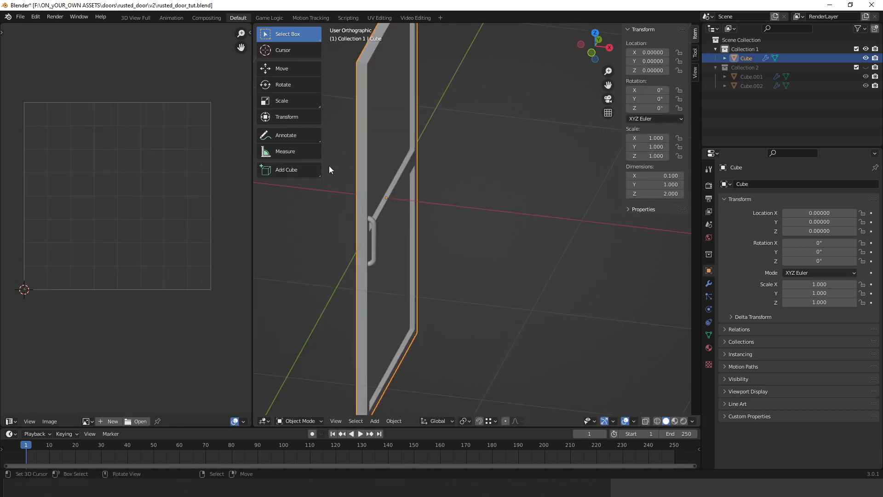
left_click(21, 17)
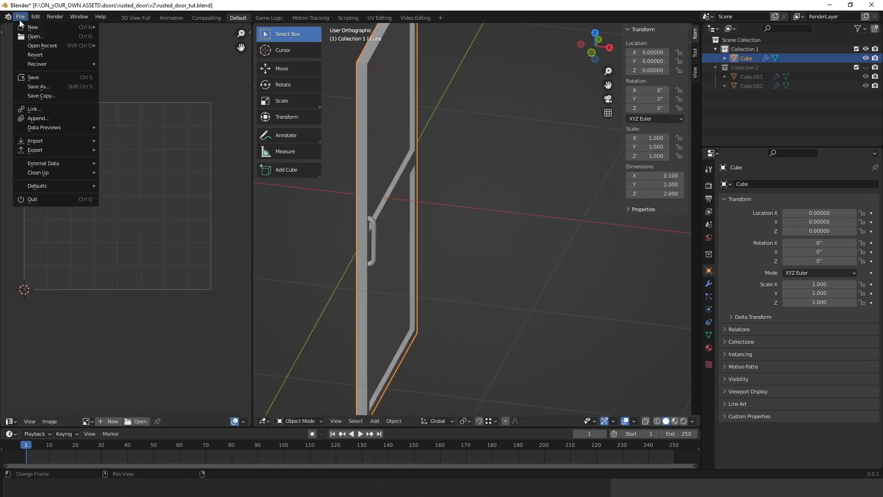
mouse_move(58, 151)
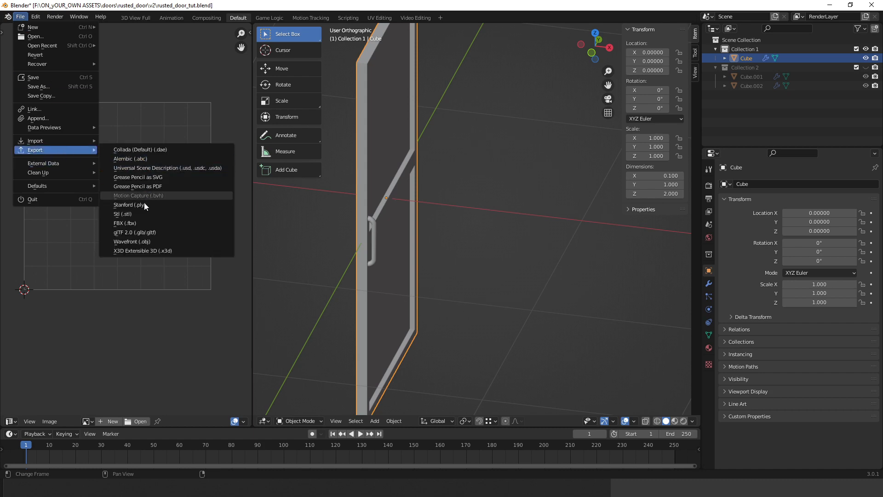
left_click(125, 223)
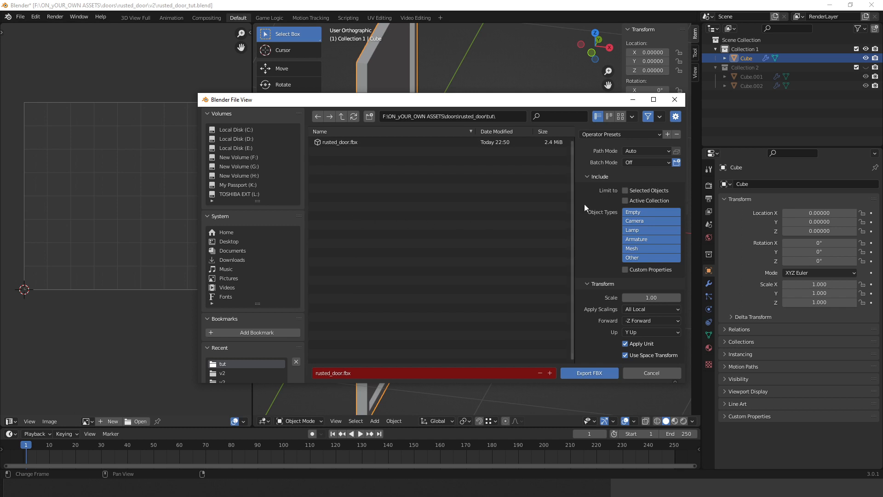
left_click(626, 191)
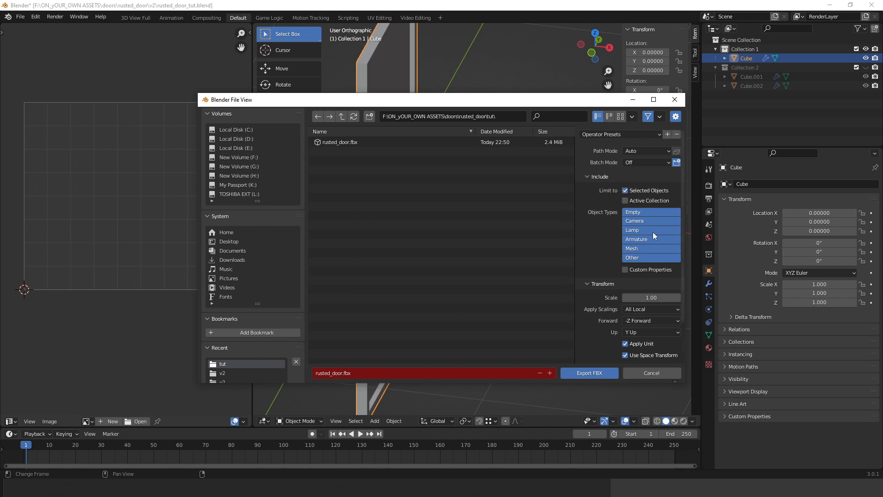
scroll(624, 266, "down", 3)
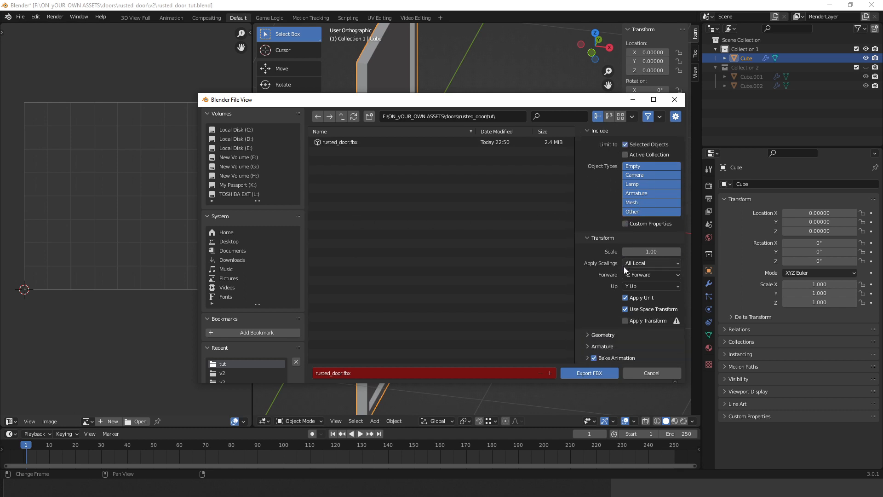
left_click(599, 335)
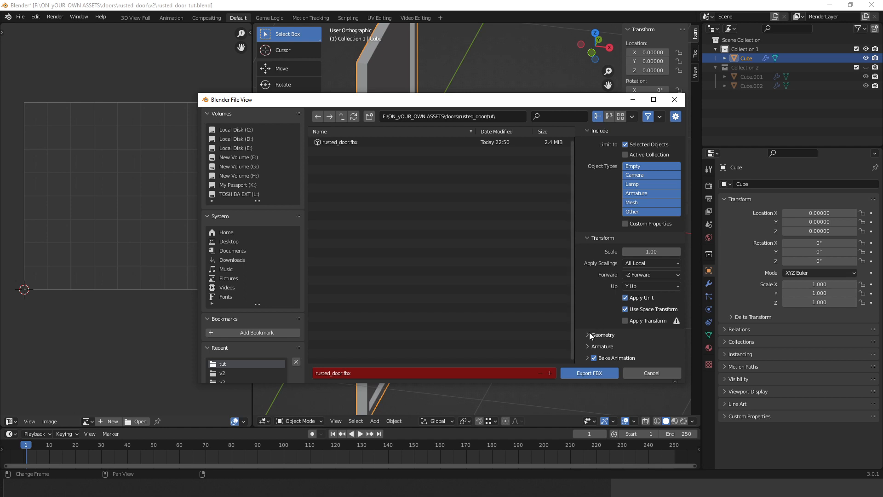
scroll(601, 281, "down", 3)
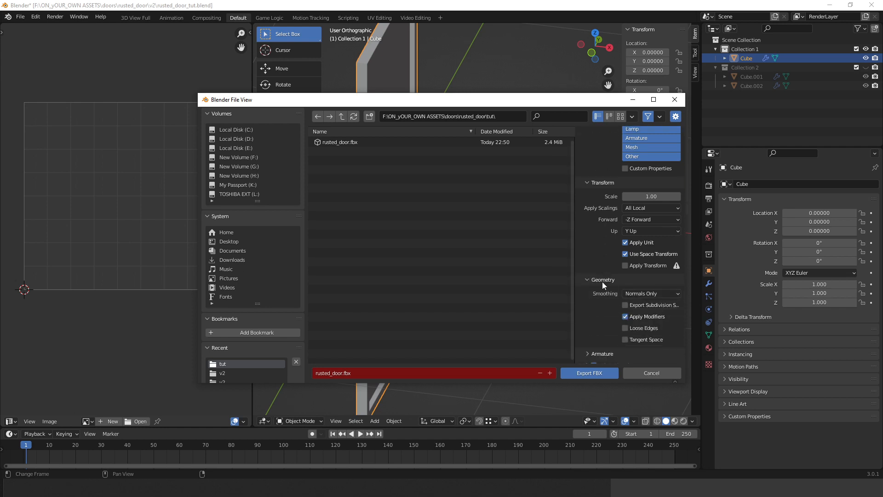
scroll(626, 318, "down", 1)
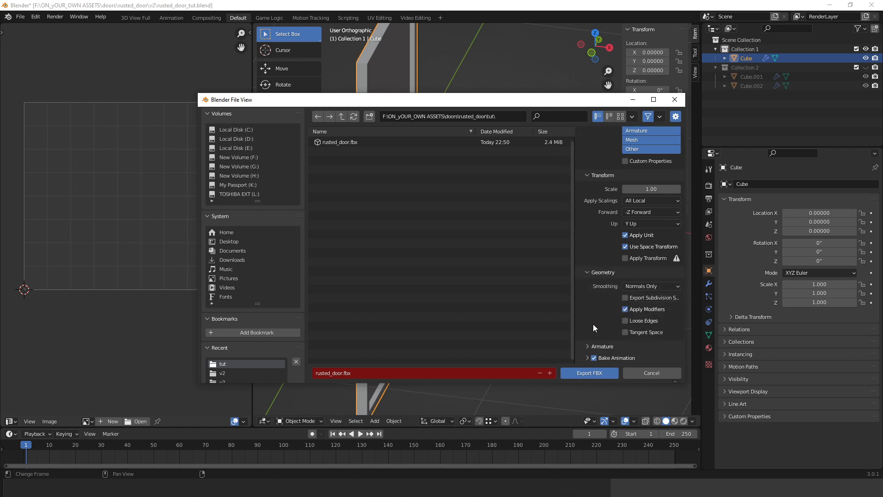
scroll(598, 316, "up", 3)
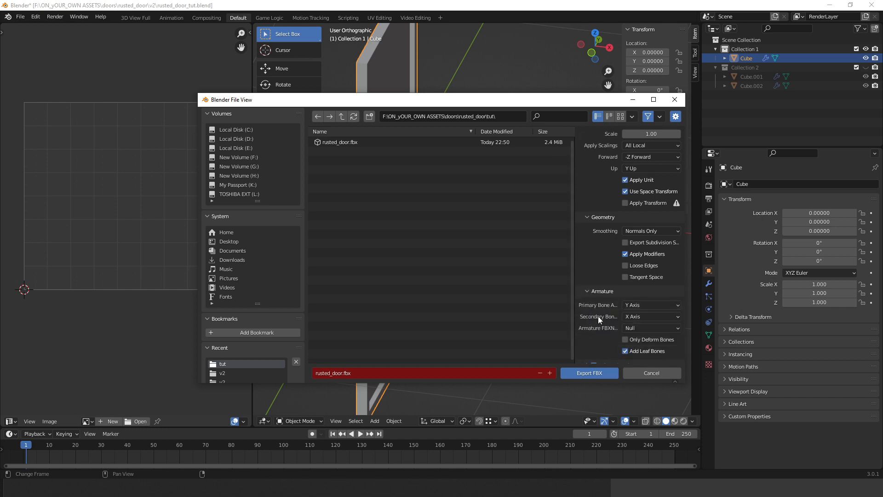
scroll(598, 316, "up", 3)
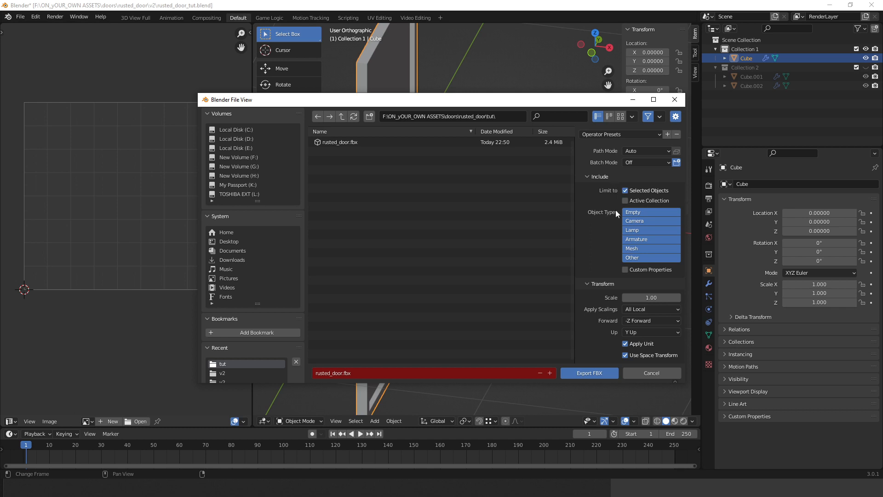
left_click(592, 373)
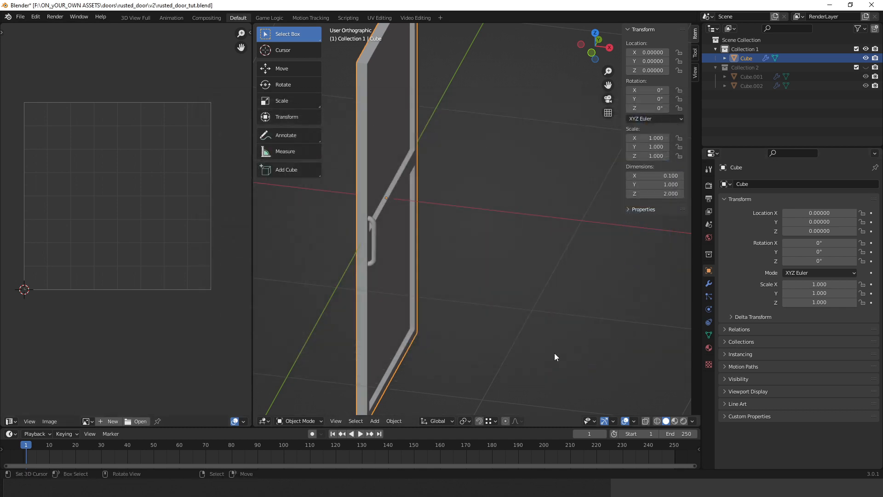
- Load the newly exported rusted_door file as the custom model
left_click(679, 488)
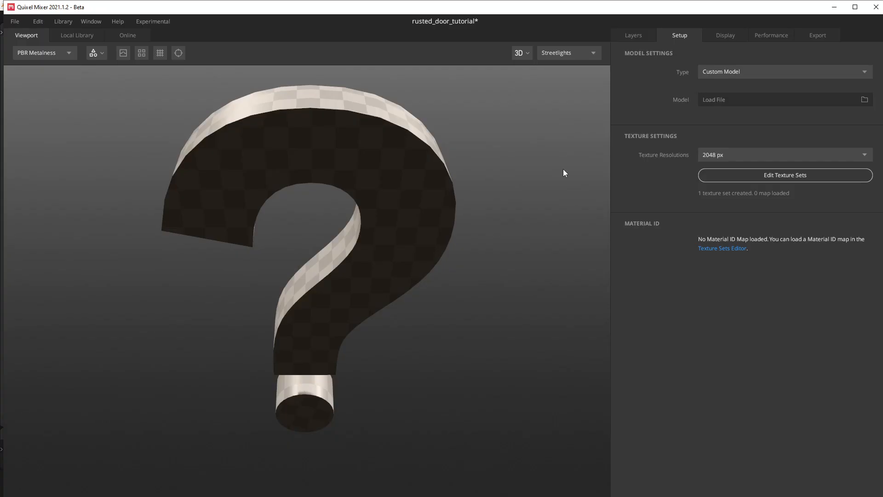
double_click(434, 6)
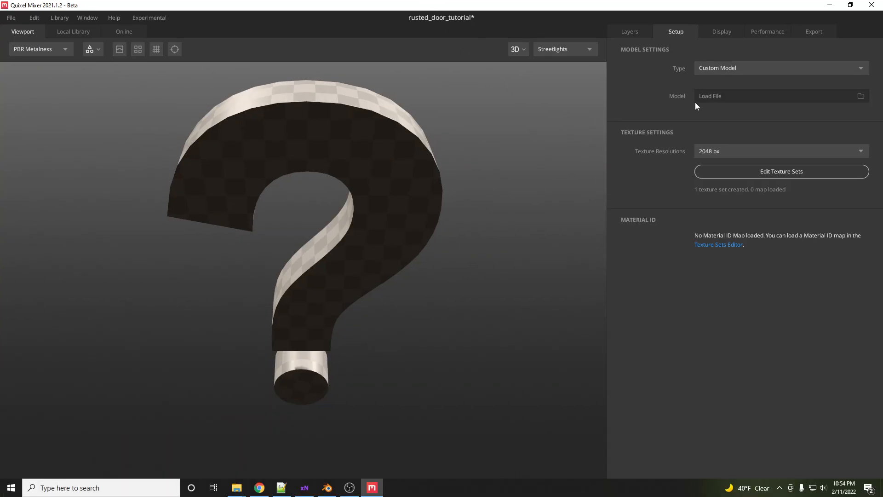
left_click(759, 98)
left_click(203, 68)
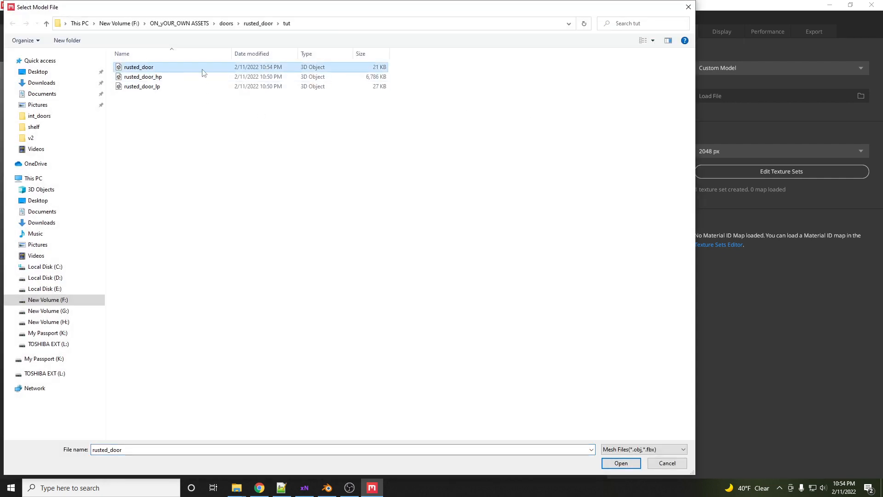
left_click(621, 463)
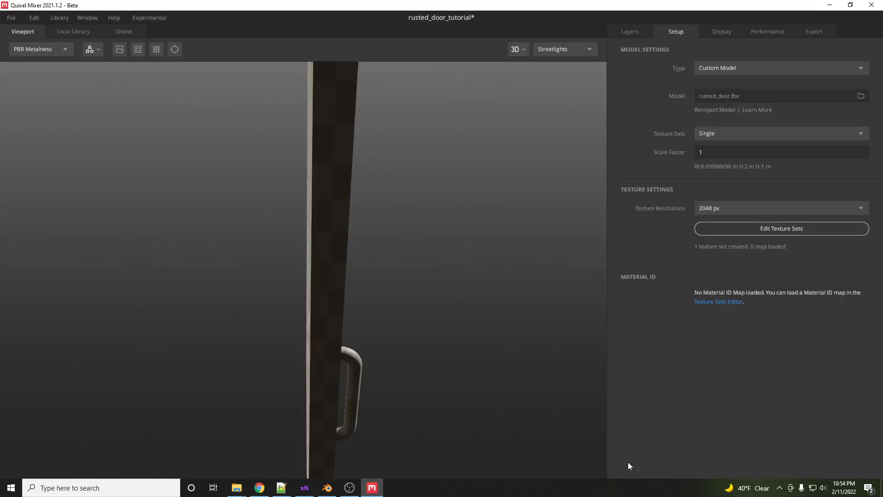
- Import all baked maps from the tut folder into the texture set and close the texture sets editor
left_click_drag(349, 238, 345, 211)
scroll(333, 264, "up", 3)
scroll(336, 265, "down", 2)
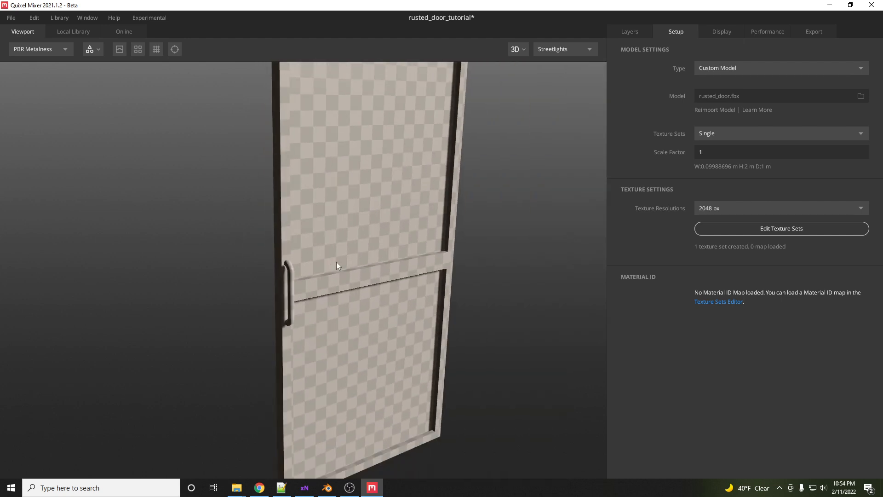
left_click(793, 228)
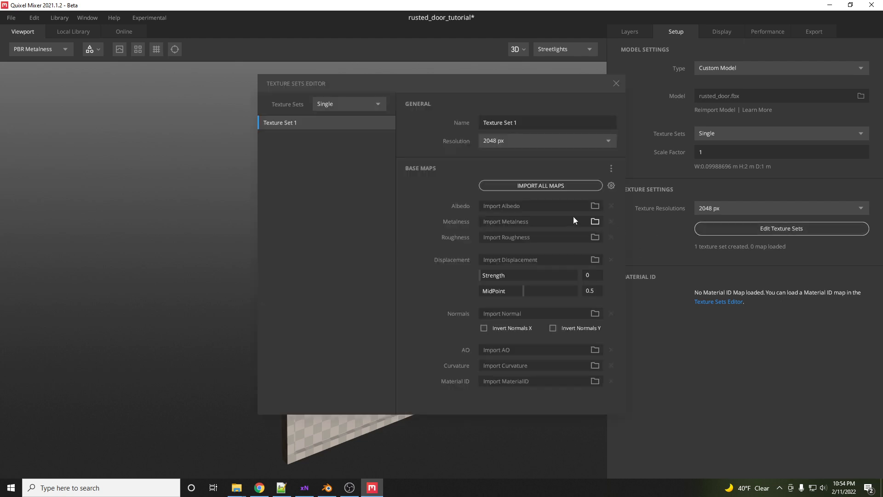
left_click(545, 185)
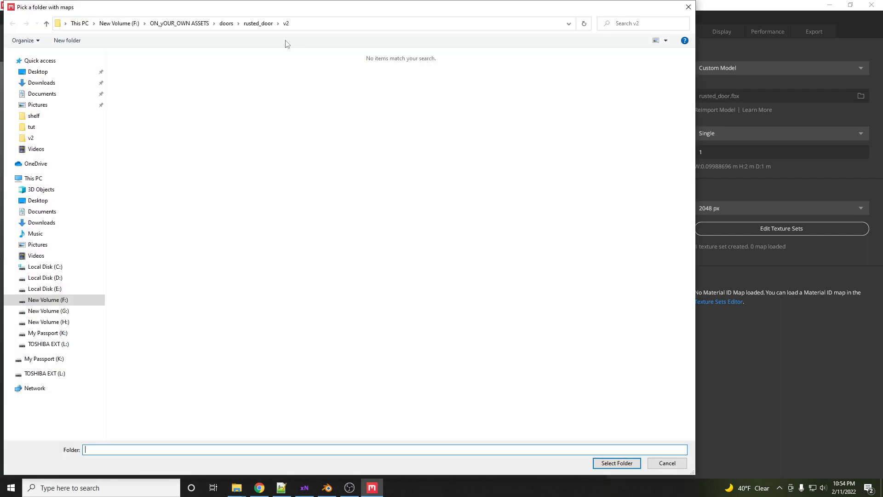
left_click(259, 23)
double_click(186, 69)
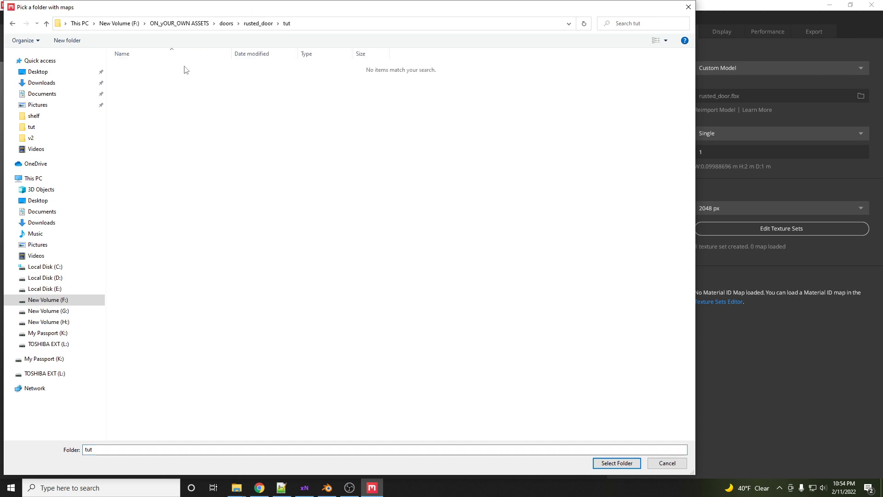
left_click(617, 463)
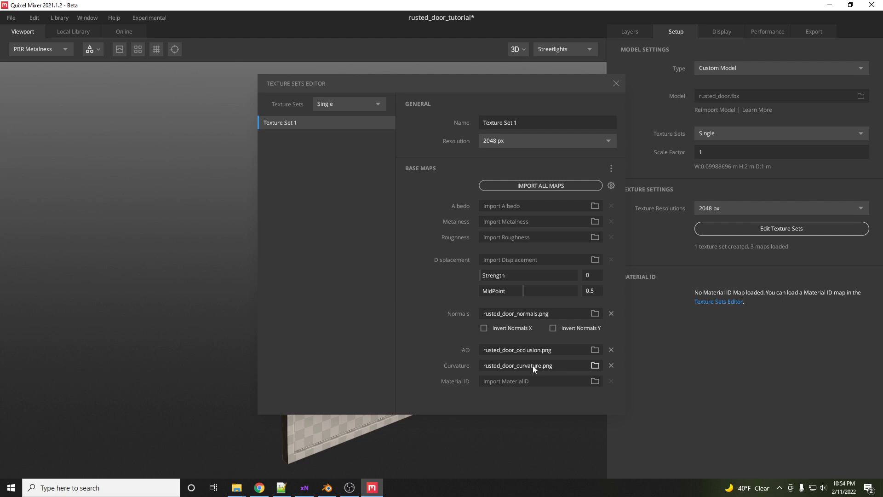
left_click(616, 84)
- Search the local library's smart materials for rust
scroll(325, 269, "up", 6)
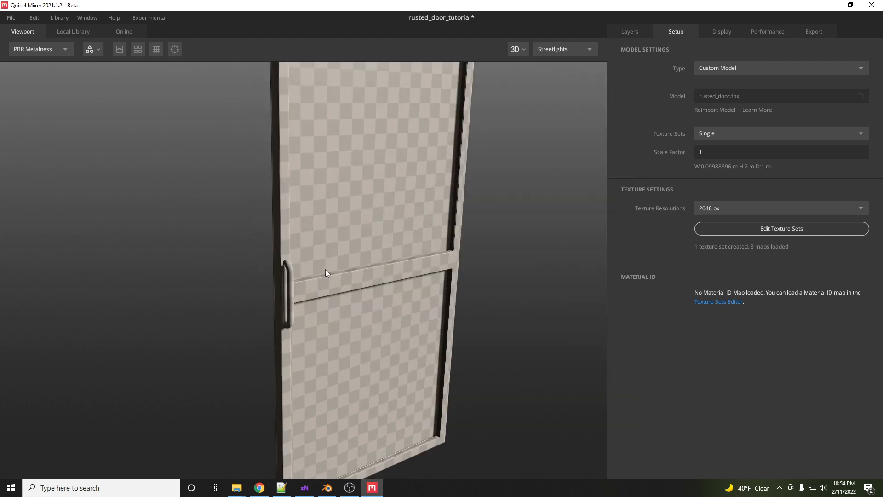
scroll(327, 279, "down", 5)
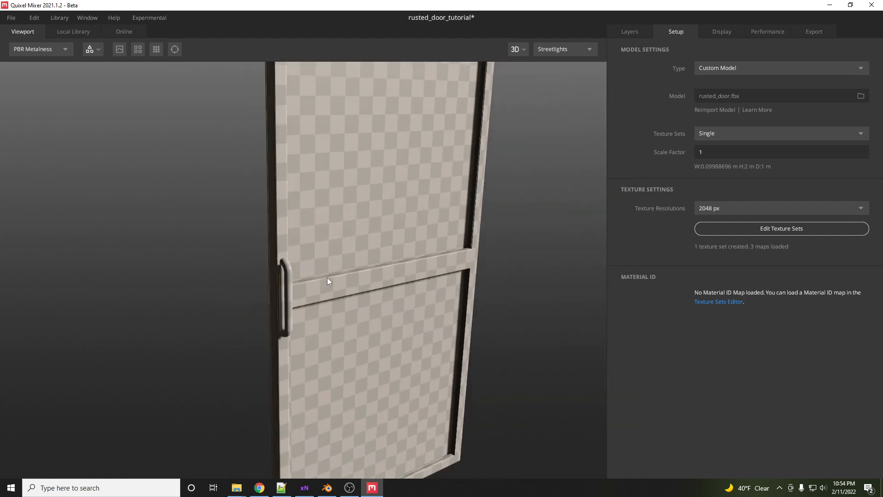
scroll(402, 250, "down", 5)
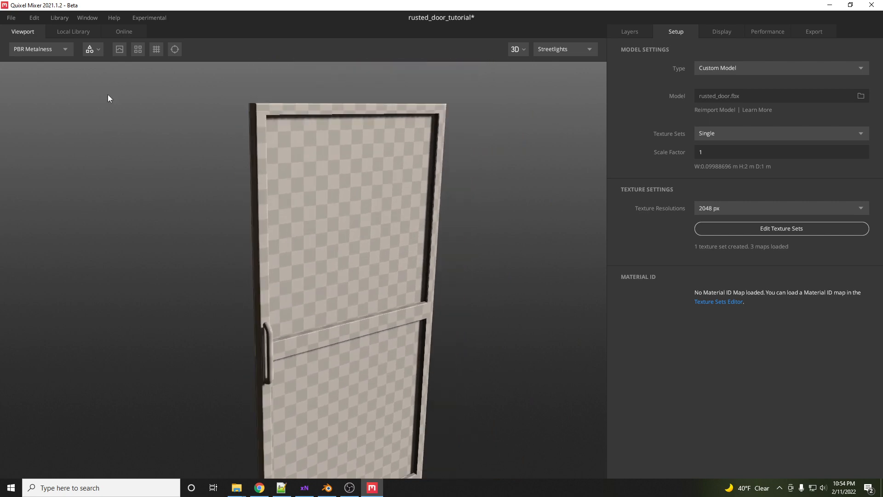
left_click(73, 32)
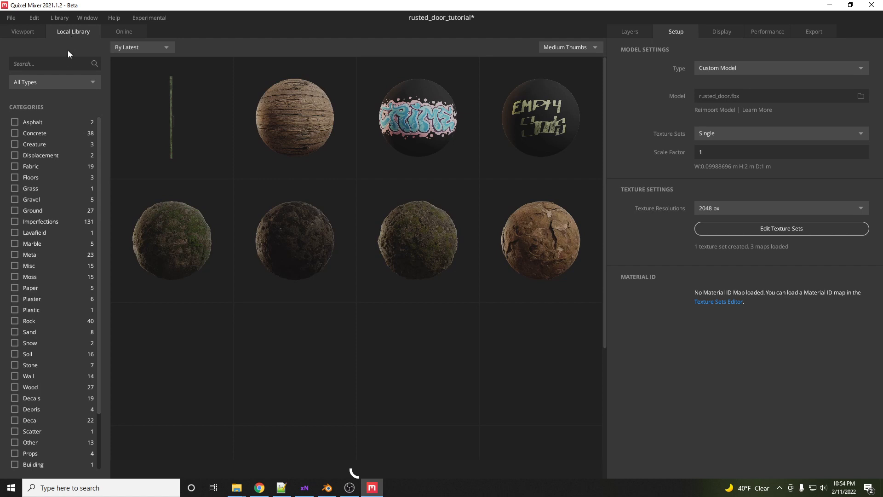
left_click(59, 80)
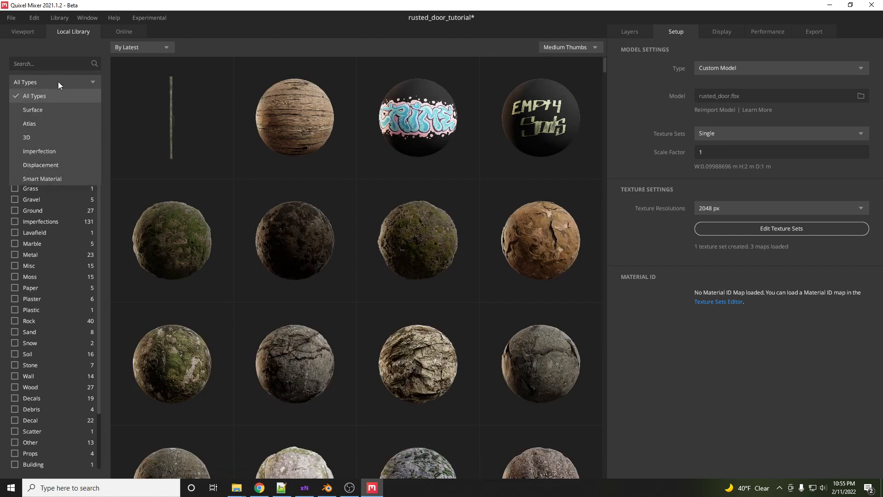
left_click(48, 178)
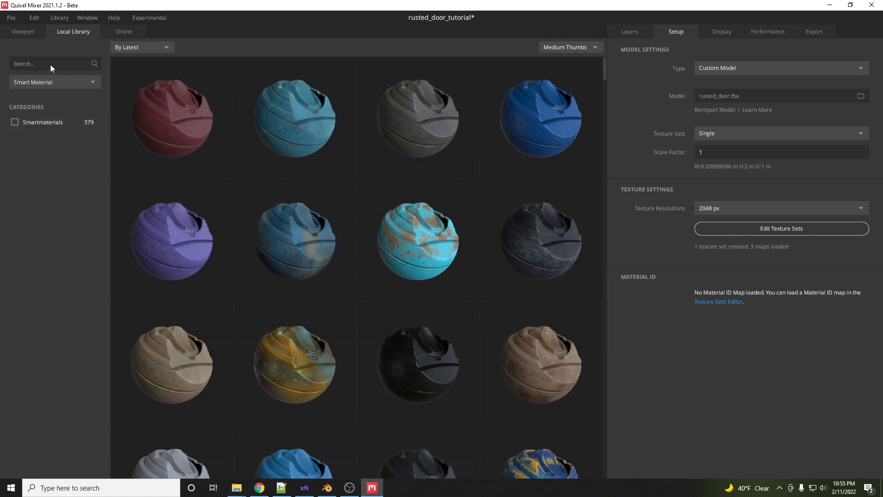
left_click(52, 69)
type("rust")
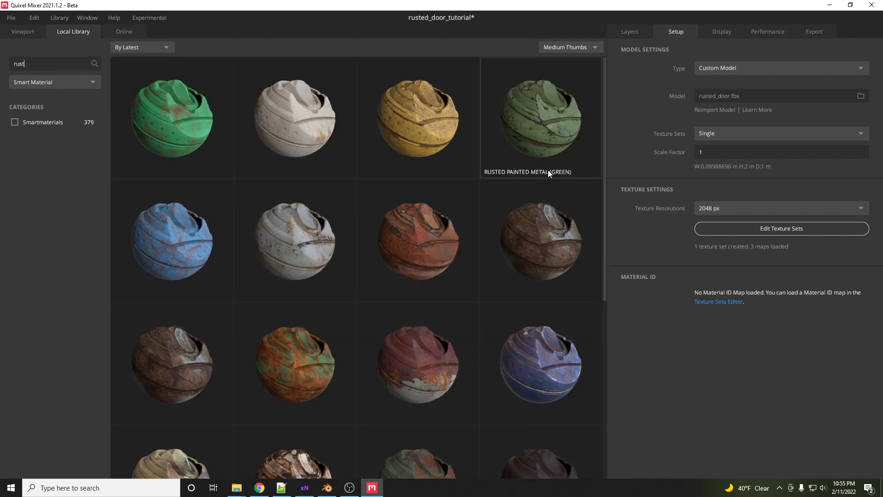
- Apply the Rusted Painted Metal (Green) smart material to the door
double_click(545, 138)
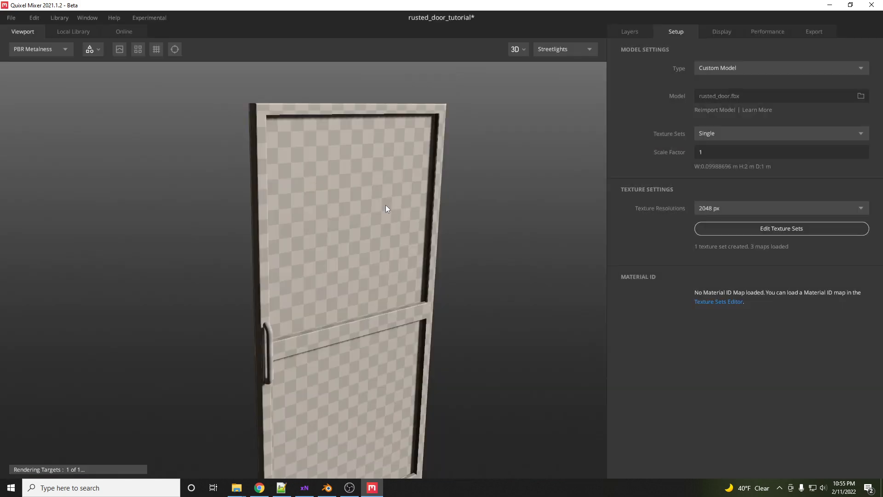
left_click_drag(374, 244, 354, 255)
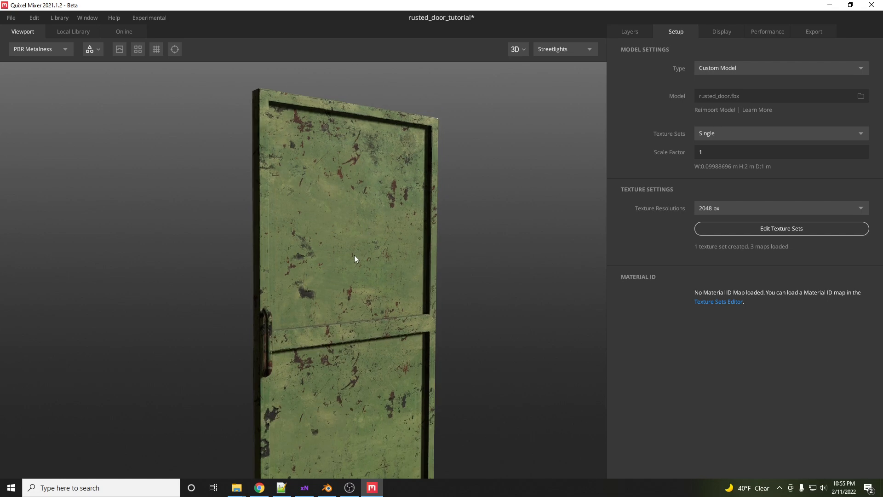
middle_click_drag(354, 255, 354, 194)
scroll(344, 277, "up", 5)
scroll(331, 277, "down", 4)
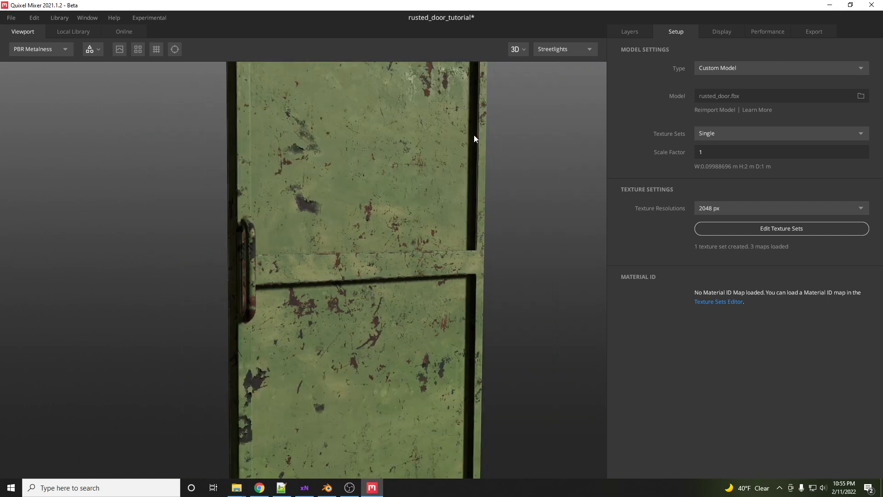
left_click_drag(344, 282, 353, 280)
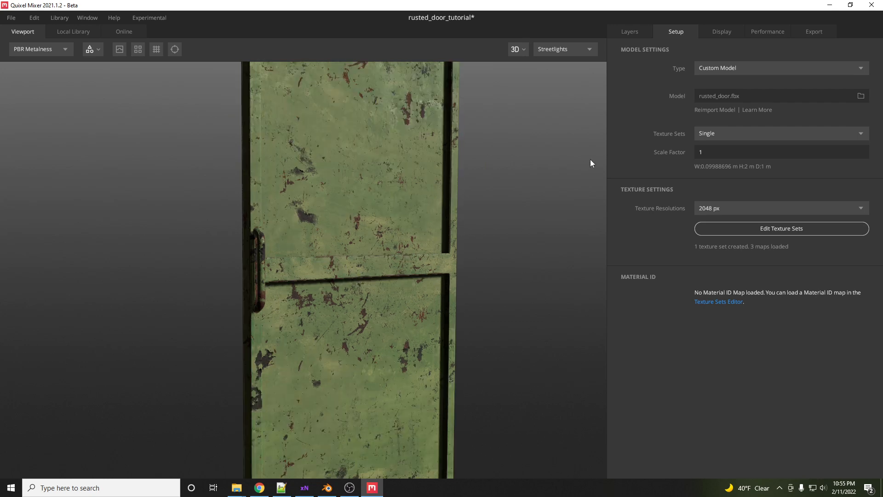
- In the Rust Base layer's Edge Rust component, set Tightness to 0 and Levels to 0 and 0.119
left_click(627, 31)
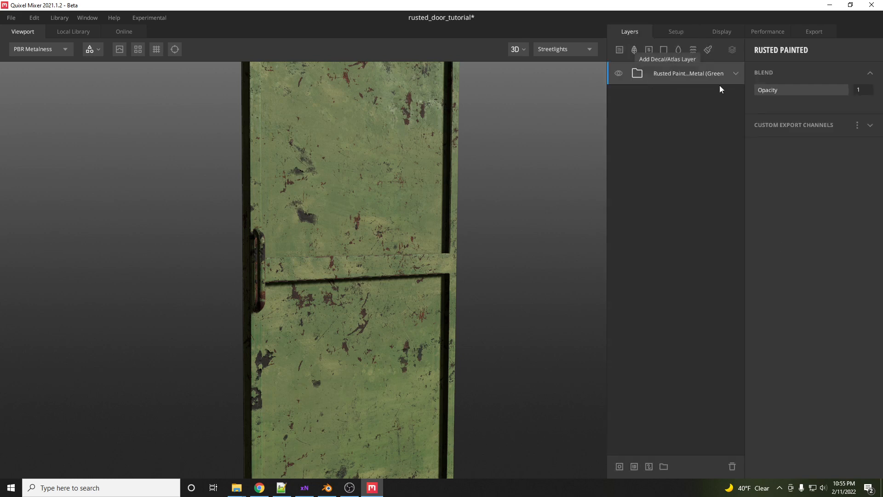
left_click(737, 73)
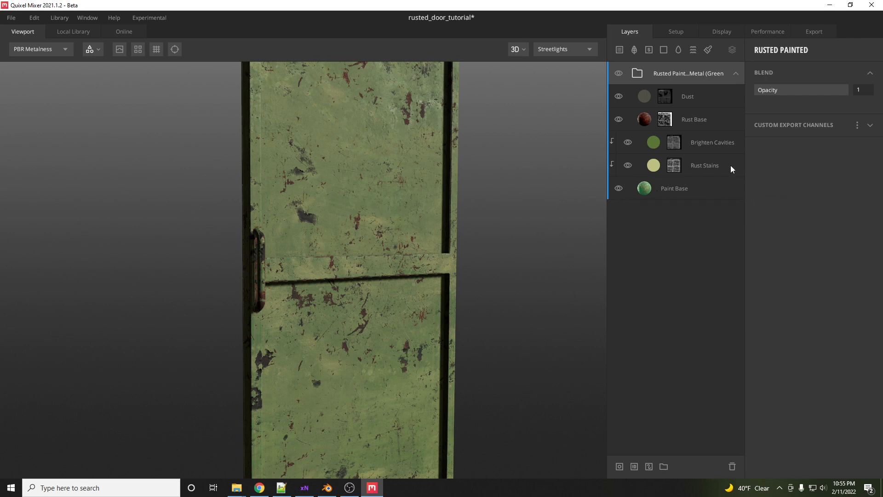
left_click(665, 120)
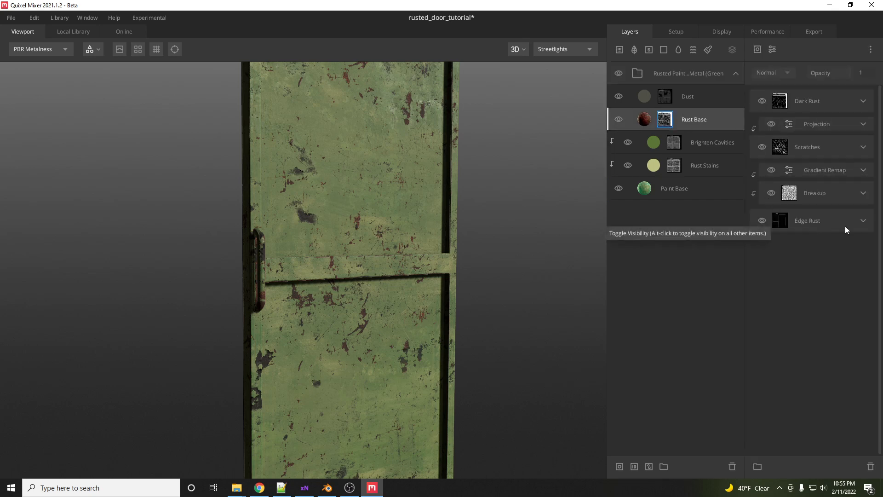
left_click(863, 223)
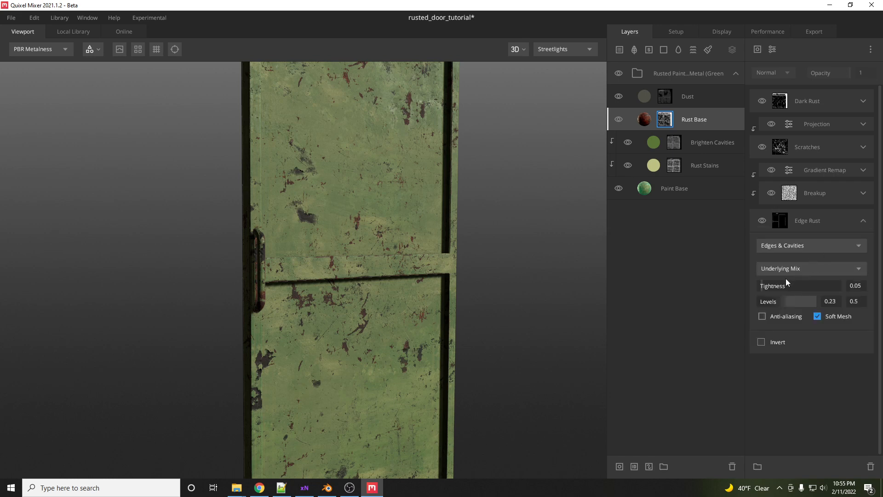
scroll(452, 289, "up", 2)
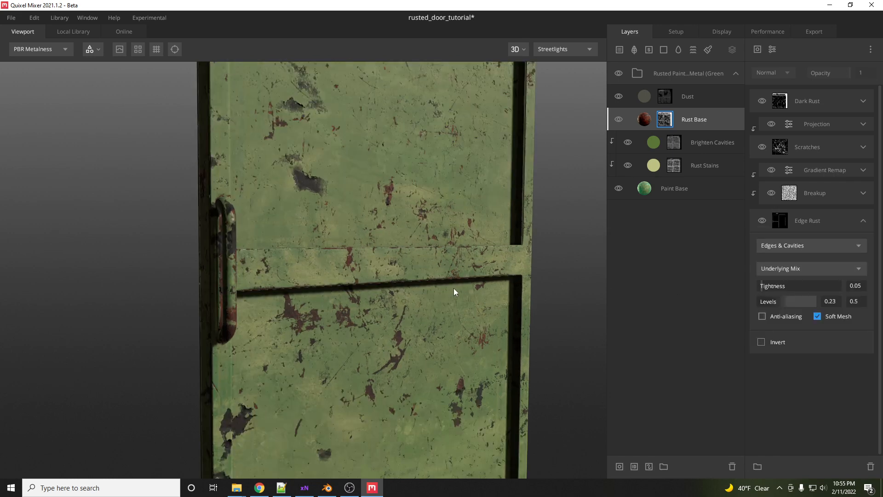
left_click_drag(772, 284, 758, 285)
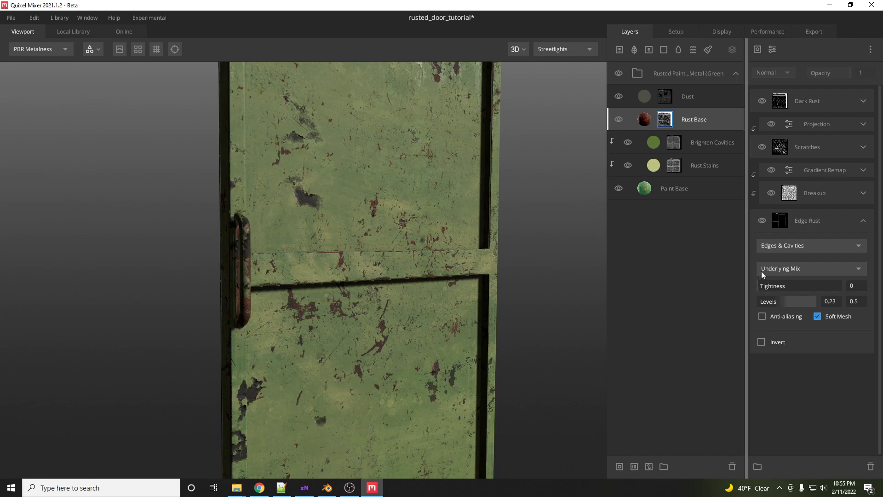
mouse_move(772, 302)
left_mouse_down()
mouse_move(762, 302)
mouse_move(780, 303)
mouse_move(766, 306)
left_mouse_up()
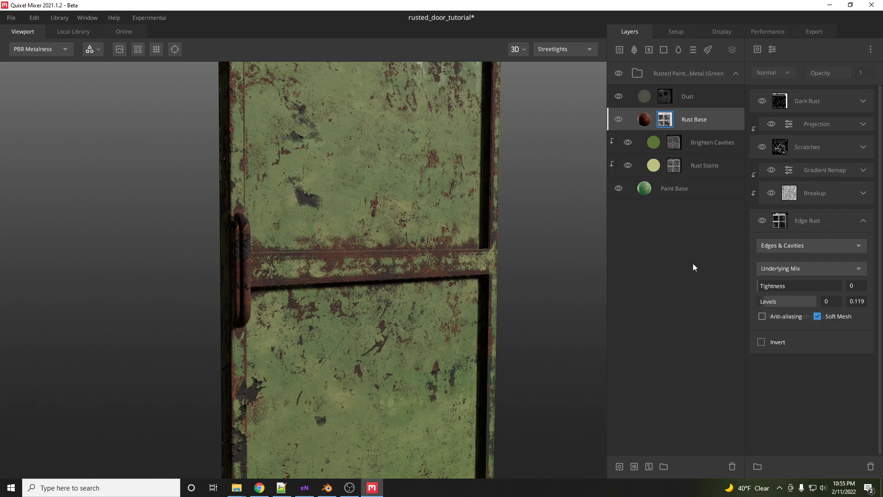
- Inspect the door's edge rust closely from several angles
scroll(394, 286, "down", 3)
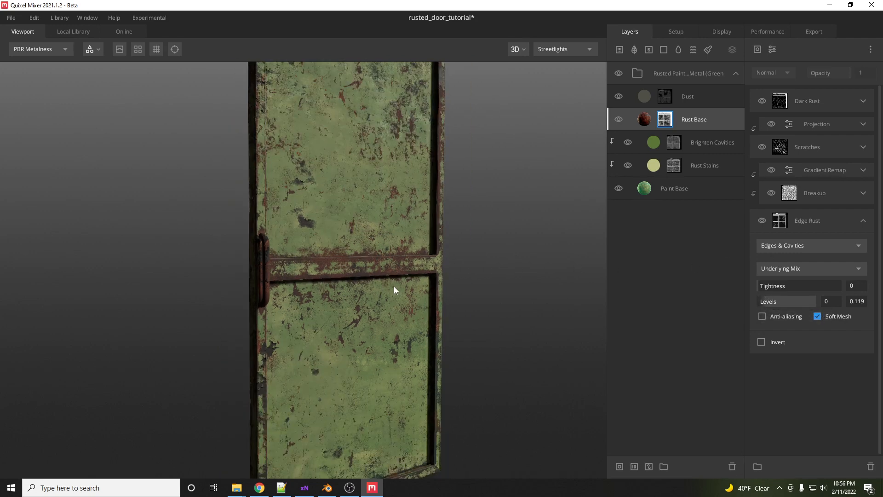
left_click_drag(329, 264, 675, 226)
left_click_drag(314, 253, 266, 260)
scroll(172, 271, "up", 5)
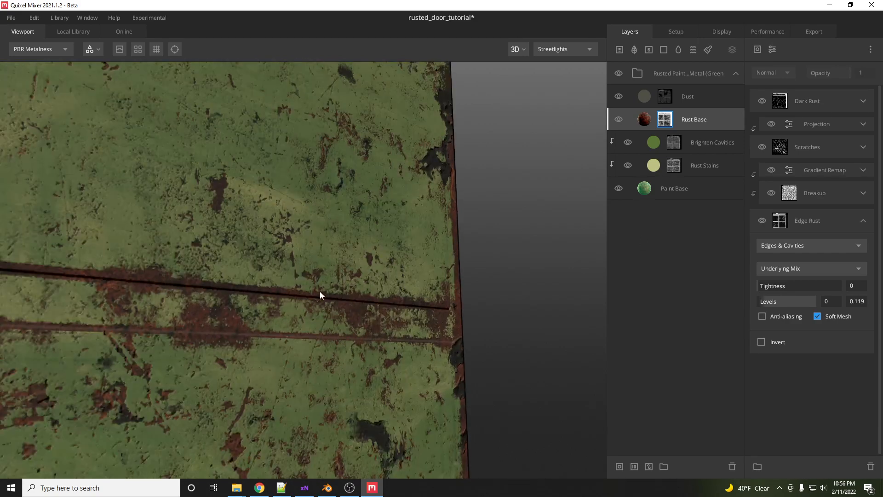
left_click_drag(386, 292, 384, 266)
scroll(274, 297, "down", 4)
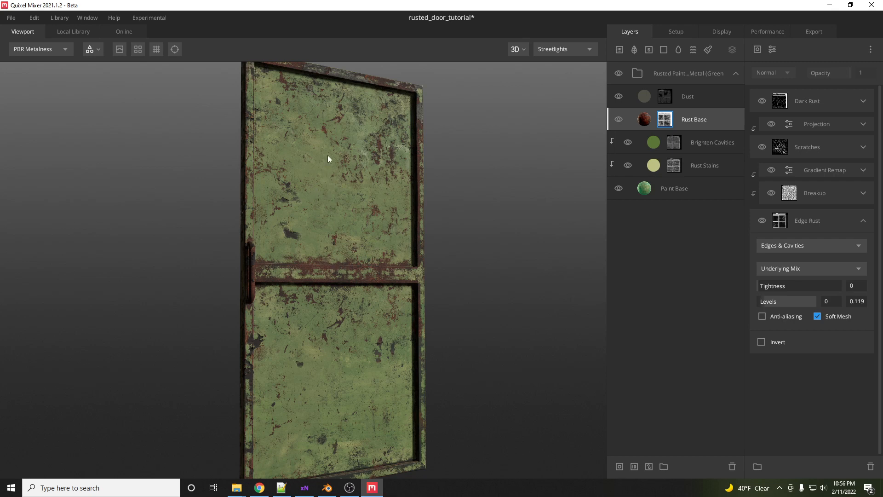
scroll(336, 389, "down", 2)
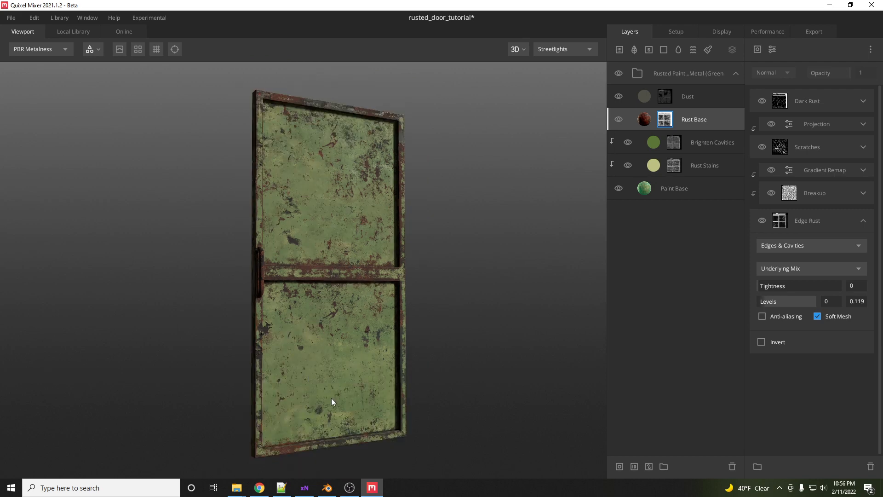
- Switch to Blender, enter Edit Mode on the door and set the left editor to the UV Editor
left_click(327, 490)
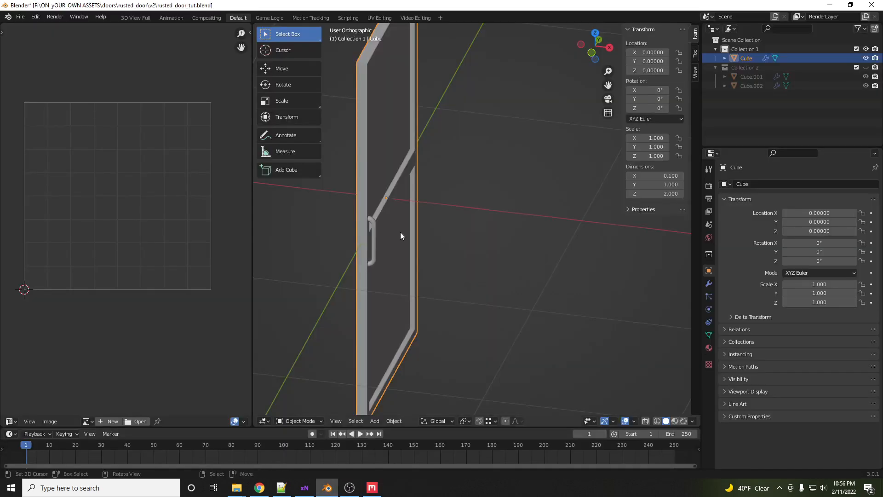
middle_click_drag(401, 232, 401, 257)
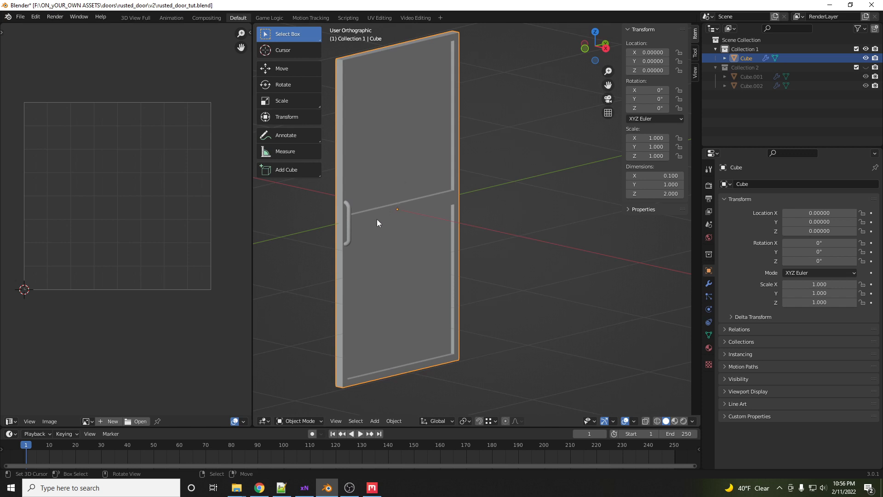
key("Tab")
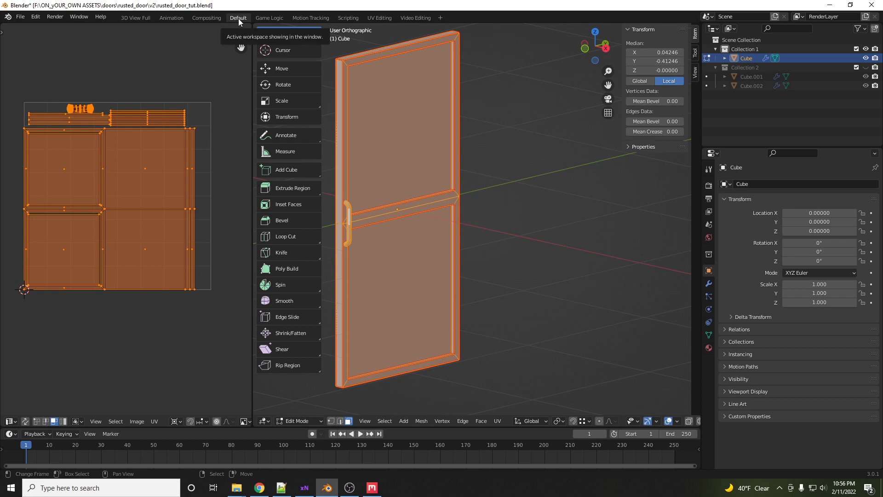
left_click(11, 421)
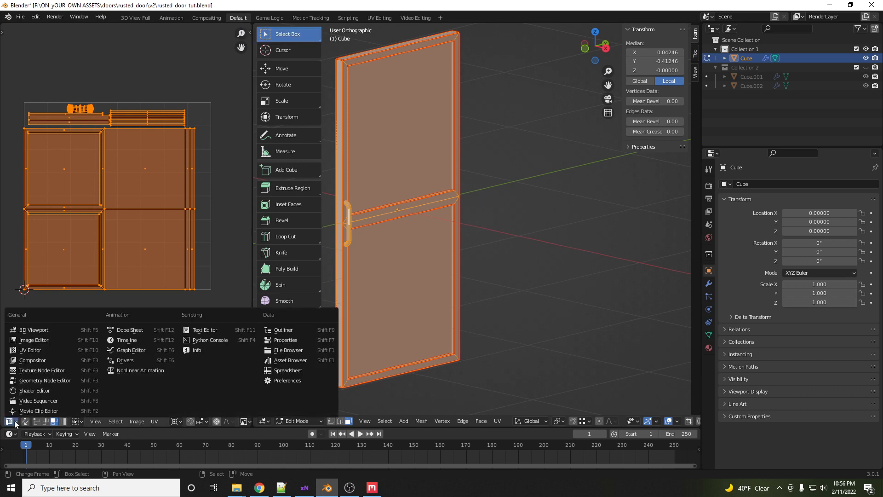
left_click(32, 351)
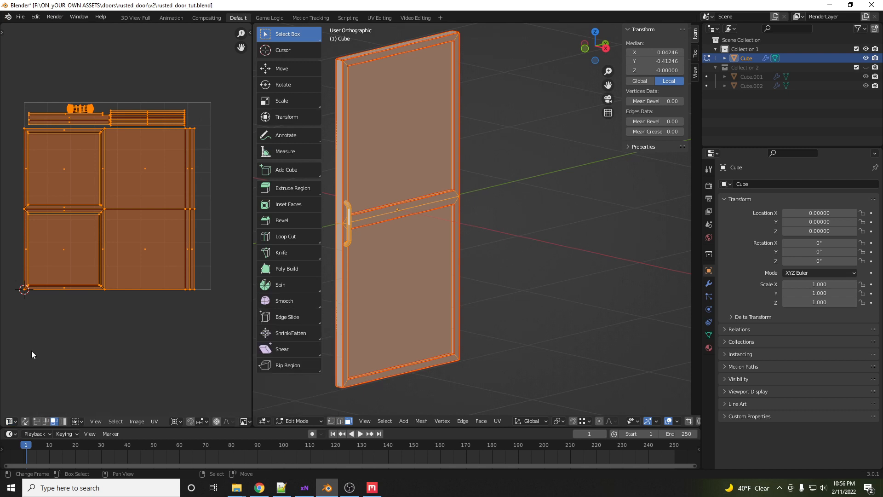
left_click(10, 421)
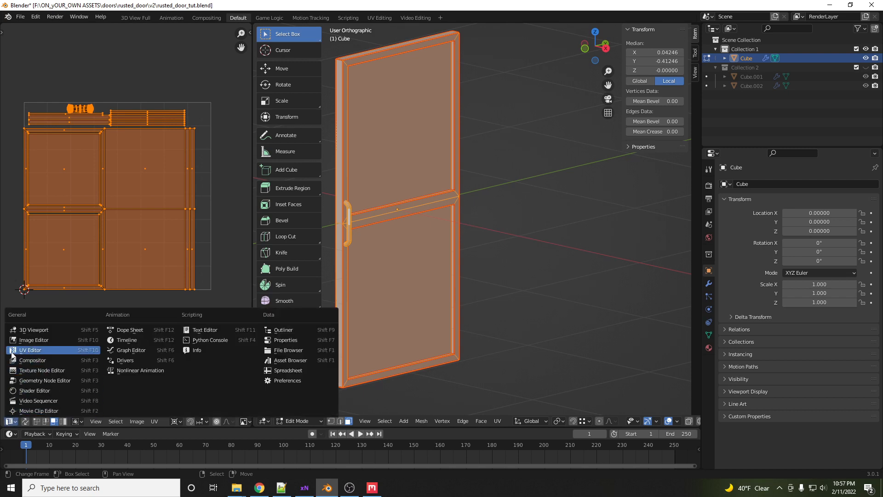
left_click(15, 299)
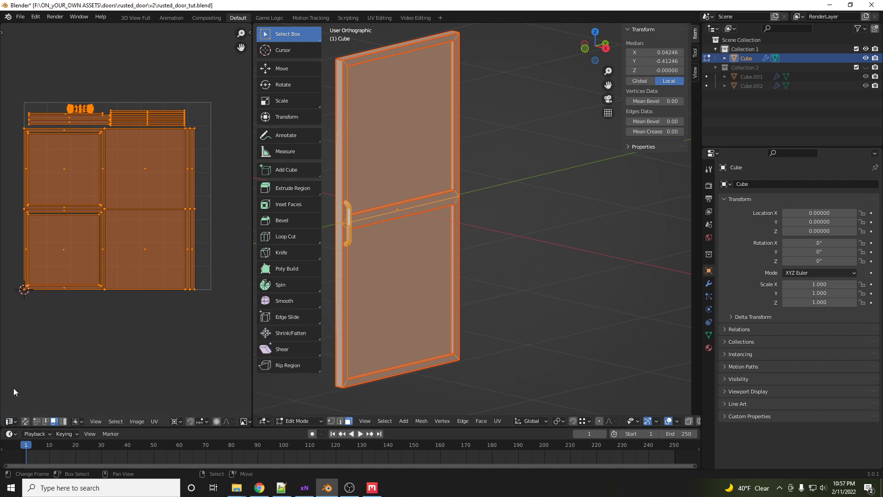
- Split the left editor area, make the lower part a Shader Editor, and return to Object Mode
left_click_drag(2, 424, 28, 215)
left_click(10, 422)
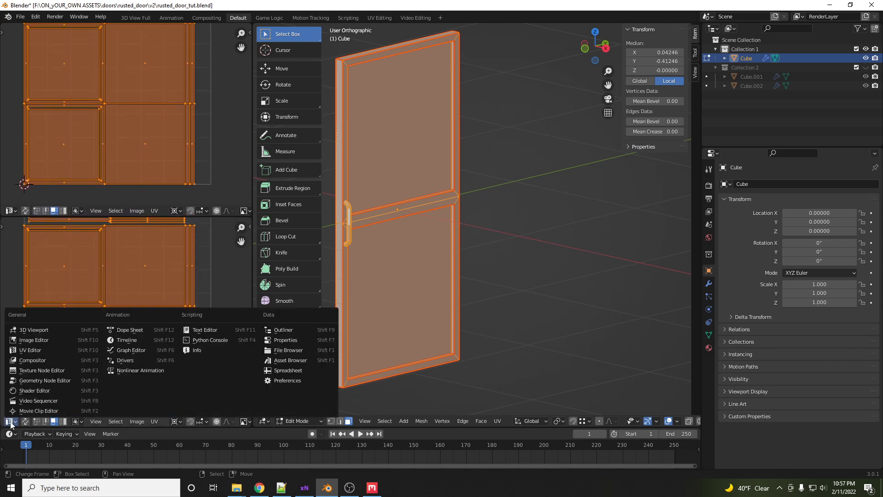
left_click(34, 391)
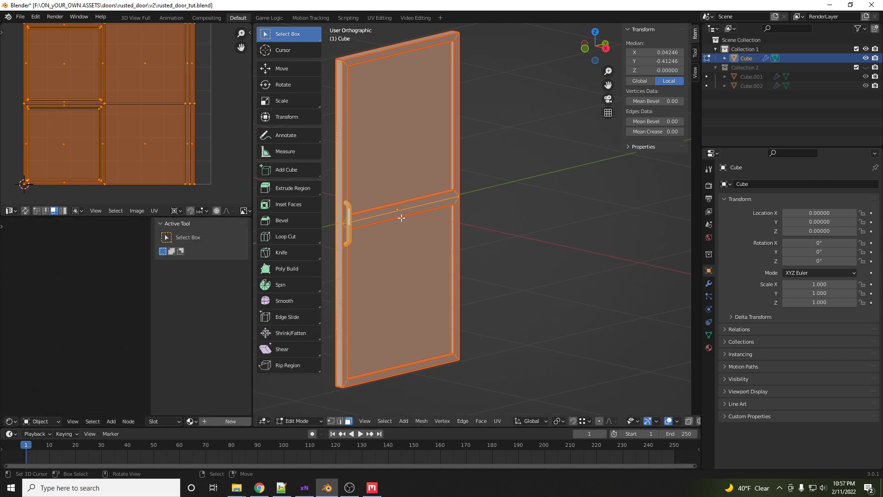
middle_click_drag(399, 214, 409, 215)
key("Tab")
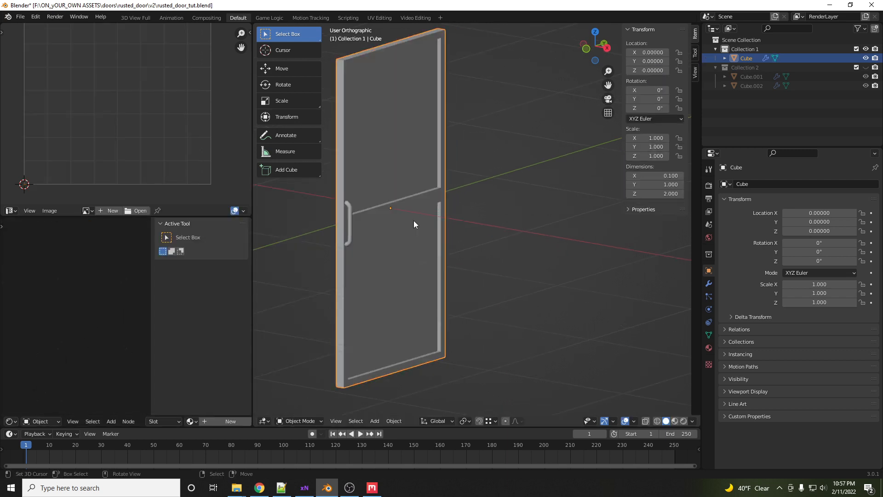
- Create a new material on the door and name it metal
left_click(709, 348)
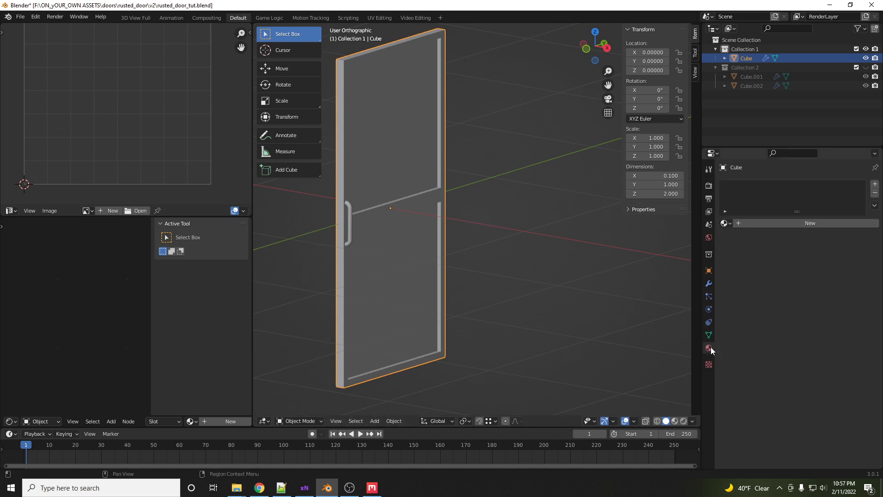
left_click(779, 224)
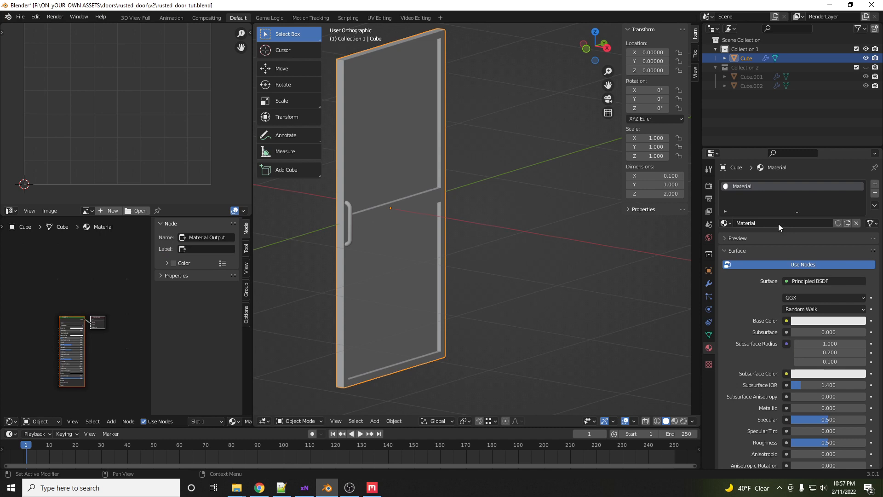
left_click(773, 224)
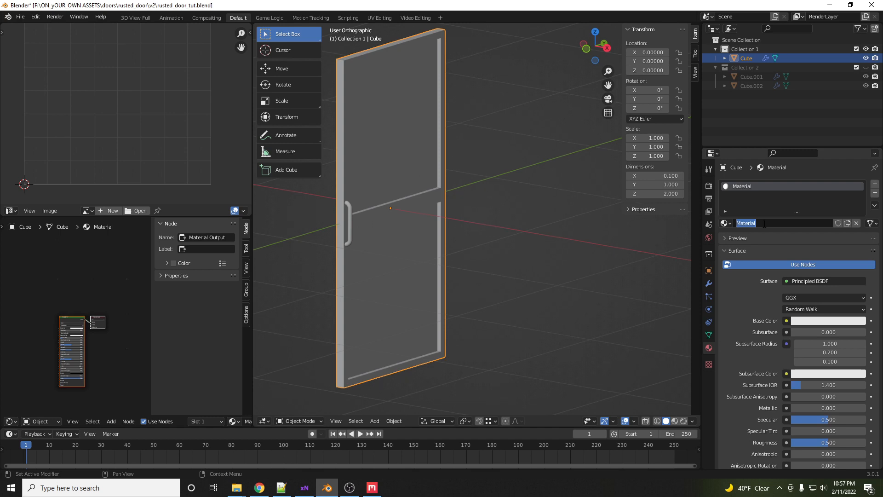
type("metal")
key("Return")
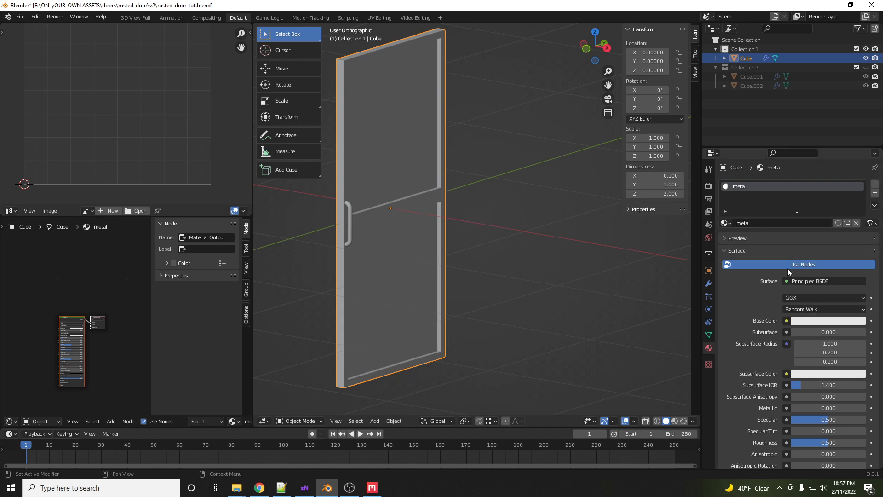
- Change the metal material's surface shader to Diffuse BSDF and set its color to red
left_click(816, 280)
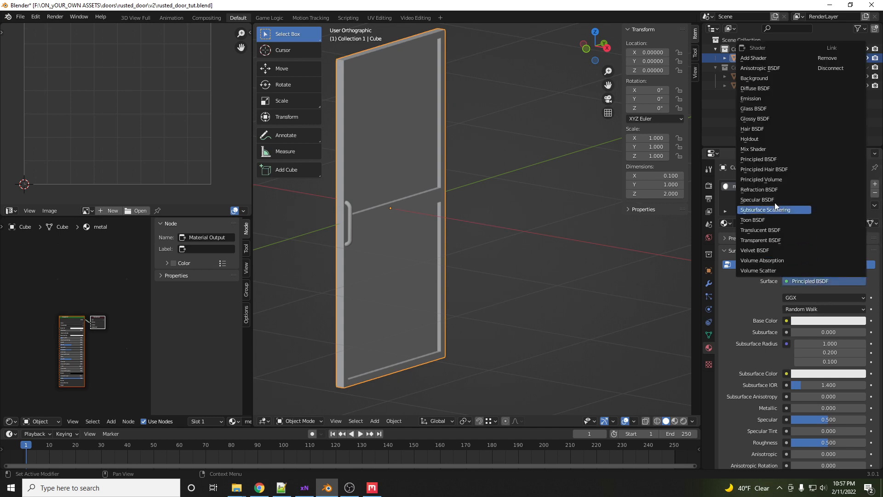
left_click(763, 88)
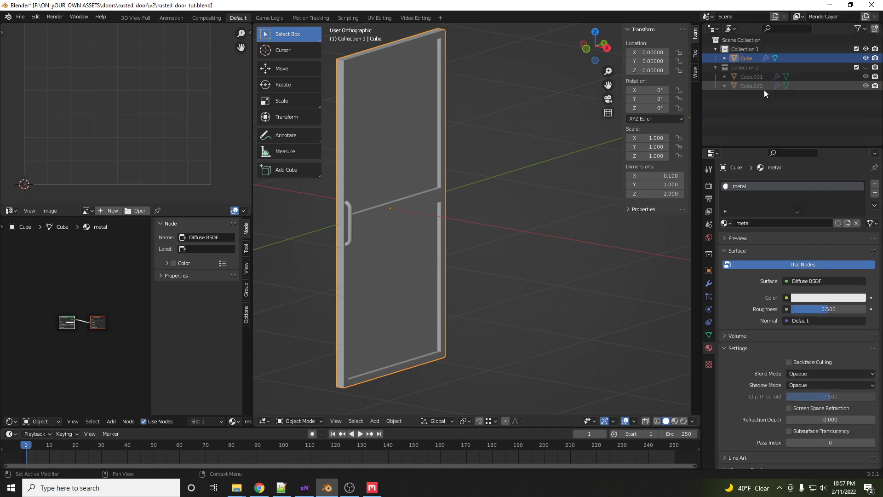
left_click(831, 303)
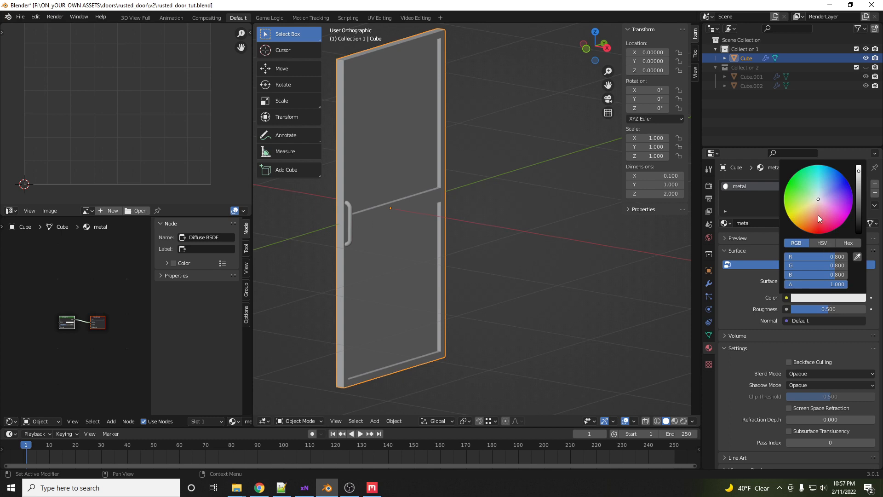
left_click_drag(825, 258, 784, 275)
left_click(799, 343)
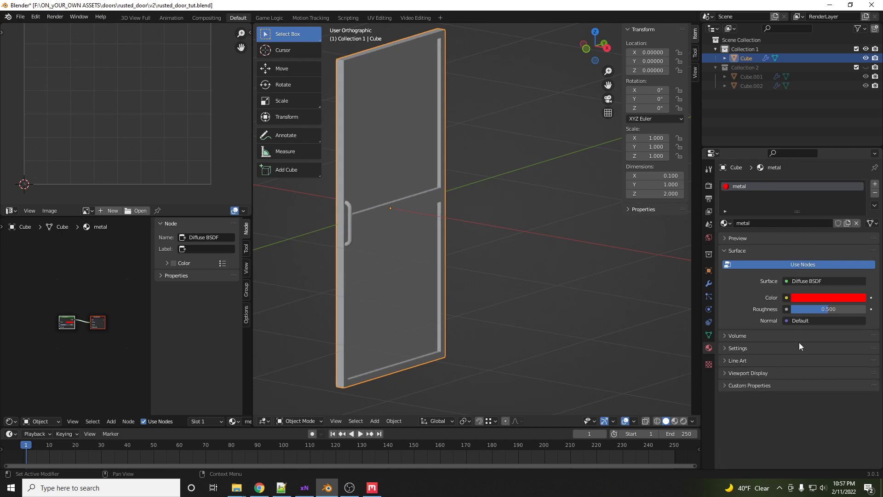
- Set the metal material's viewport display color to red by sampling the red surface color with the eyedropper
left_click(733, 373)
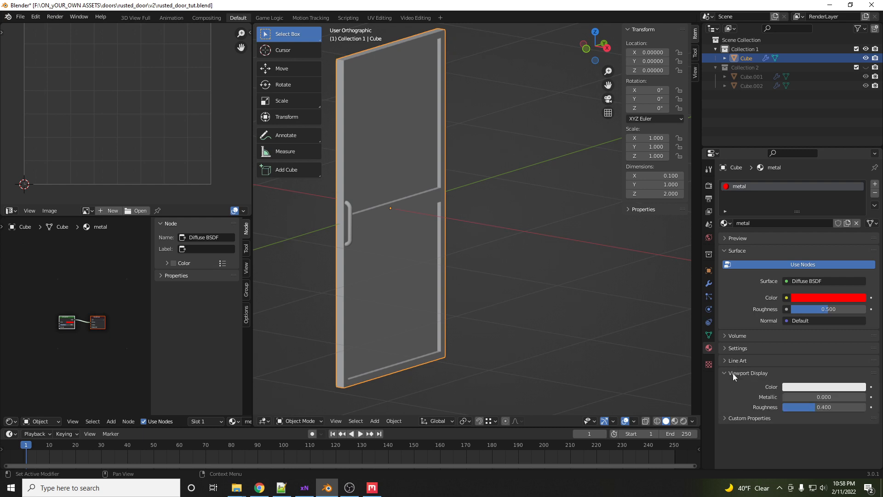
left_click(835, 388)
left_click(857, 345)
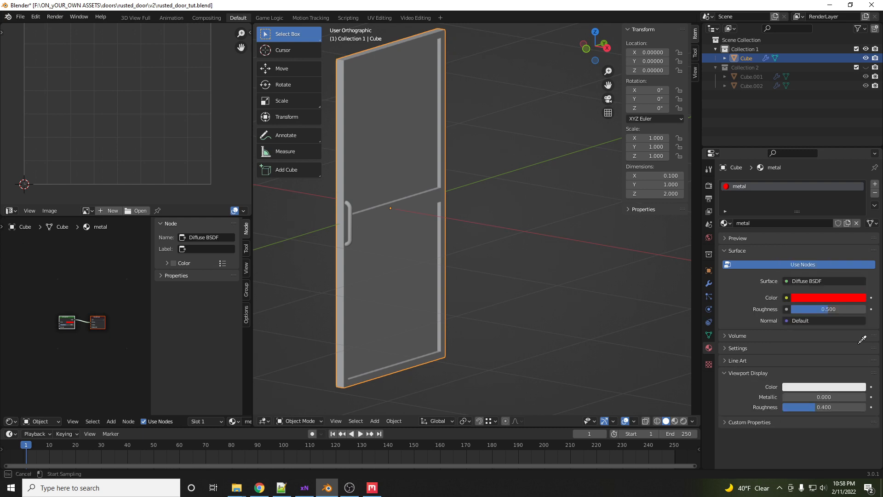
left_click(830, 299)
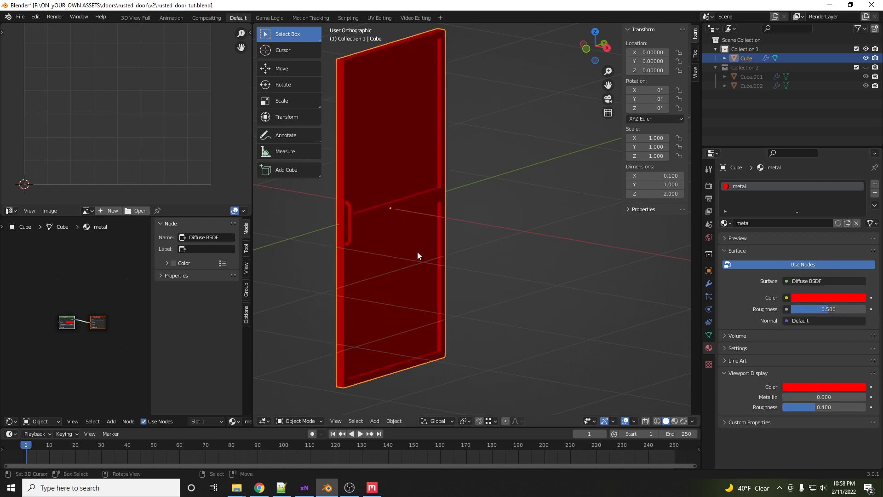
- Add a second material slot with a new material named wood and set its surface shader to Diffuse BSDF
middle_click_drag(418, 252, 485, 215)
middle_click_drag(369, 165, 412, 158)
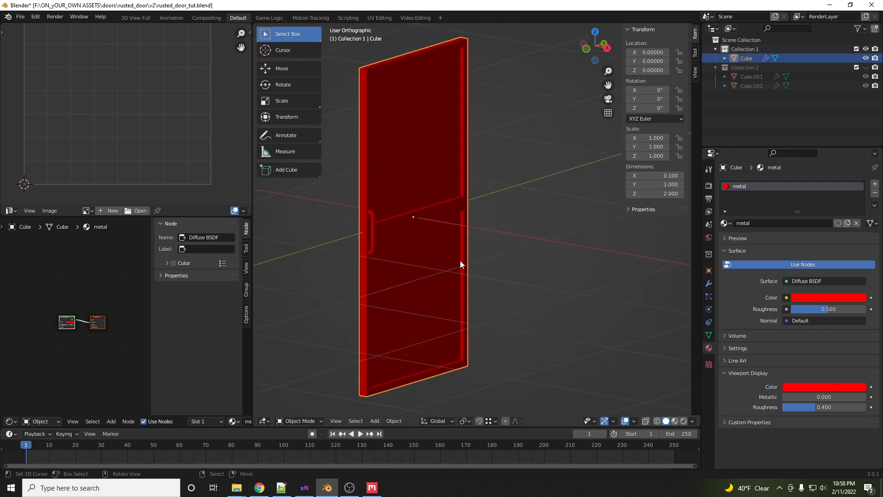
left_click(875, 184)
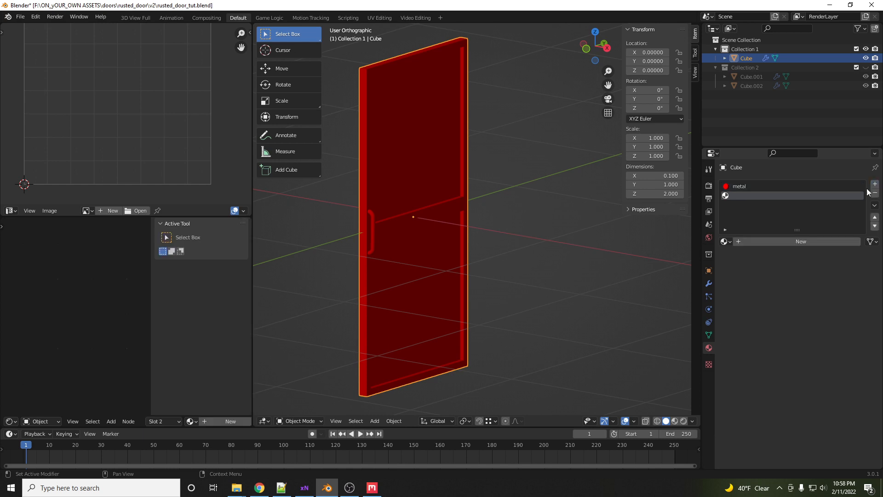
left_click(782, 242)
left_click(764, 242)
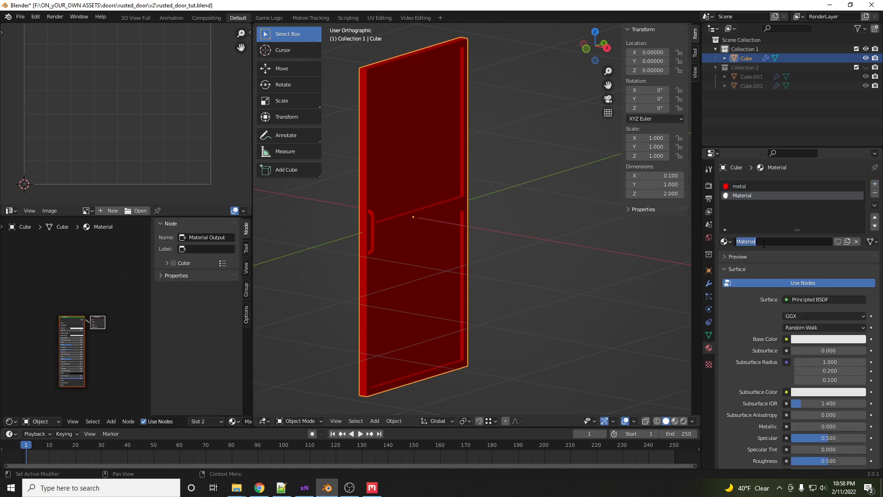
type("wood")
key("Return")
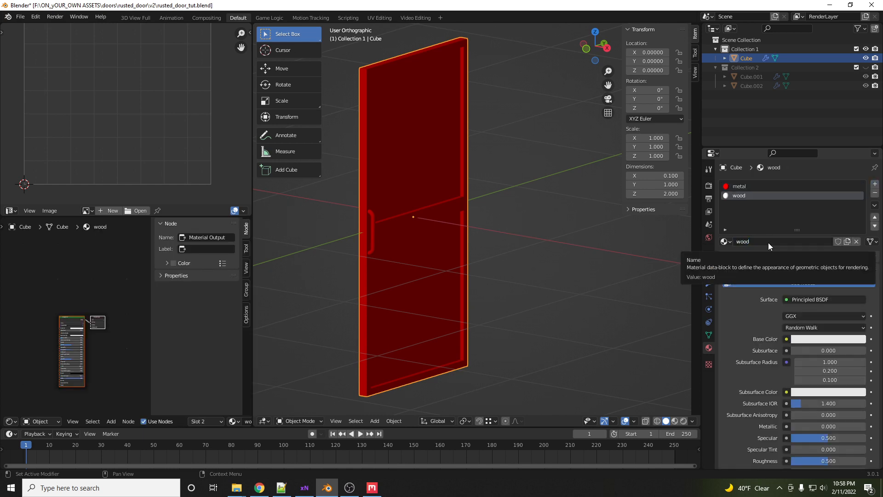
left_click(814, 300)
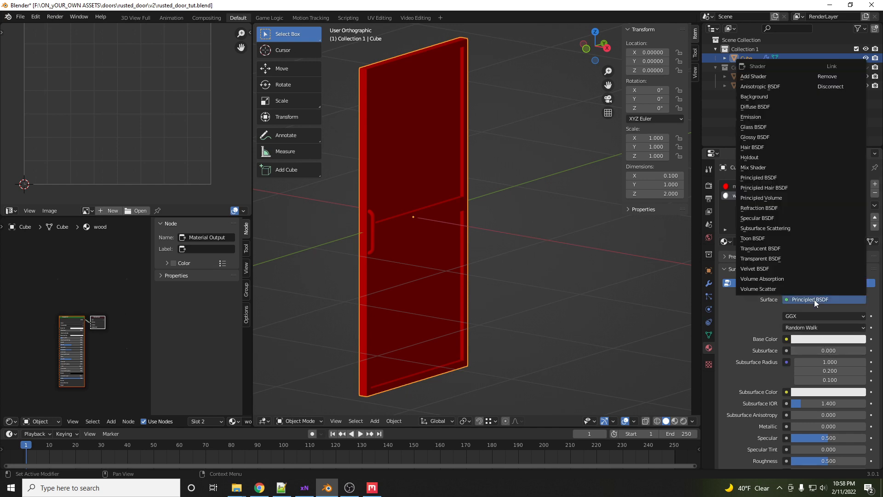
left_click(759, 108)
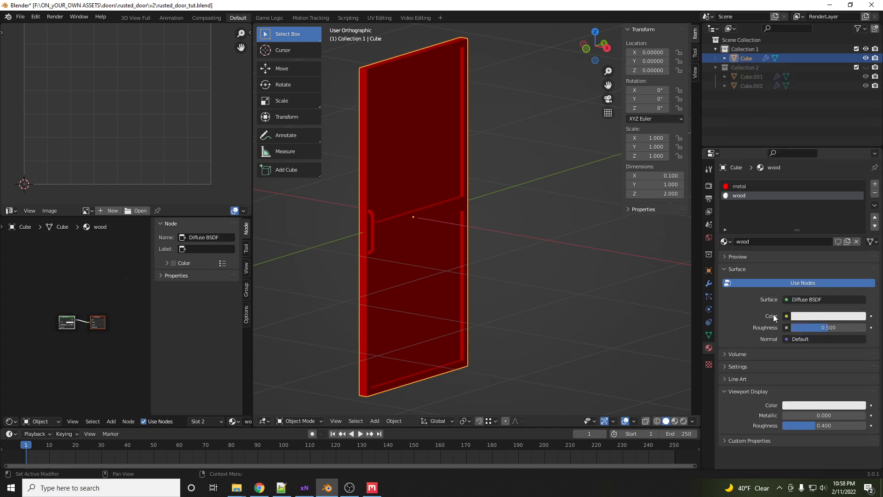
- In Edit Mode, select the door's two inner panel faces in face mode and assign the wood material to them
key("Tab")
key("ctrl+Tab")
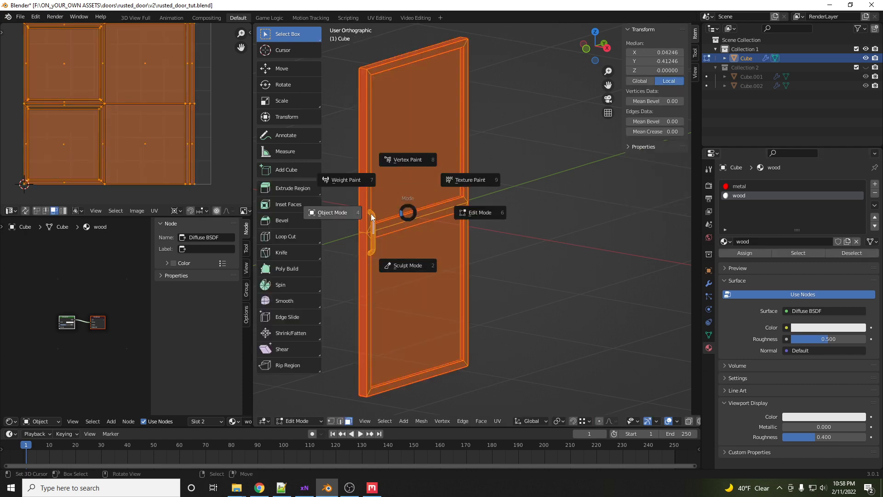
left_click(437, 125)
key("Tab")
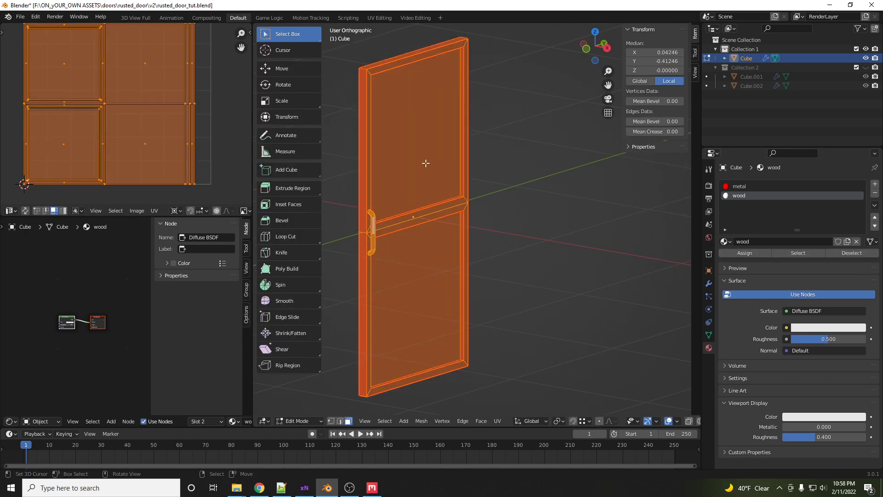
key("2")
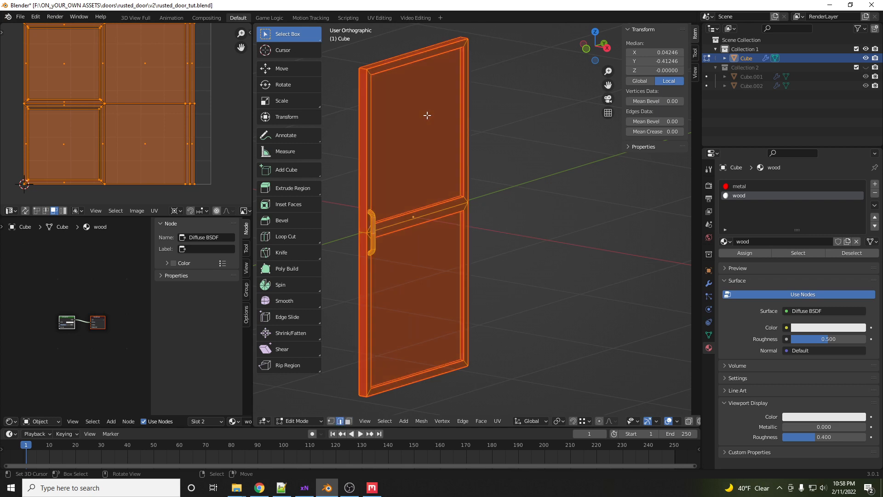
key("alt+a")
key("3")
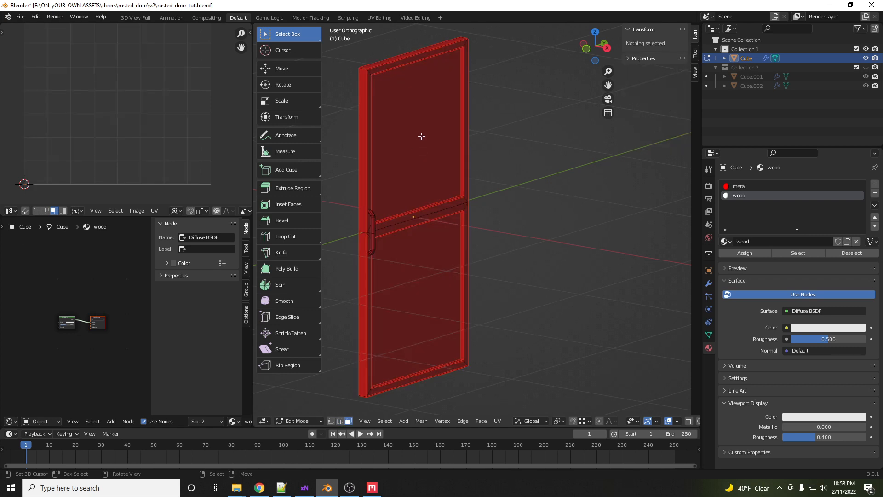
left_click(421, 136)
left_click(420, 282, "shift")
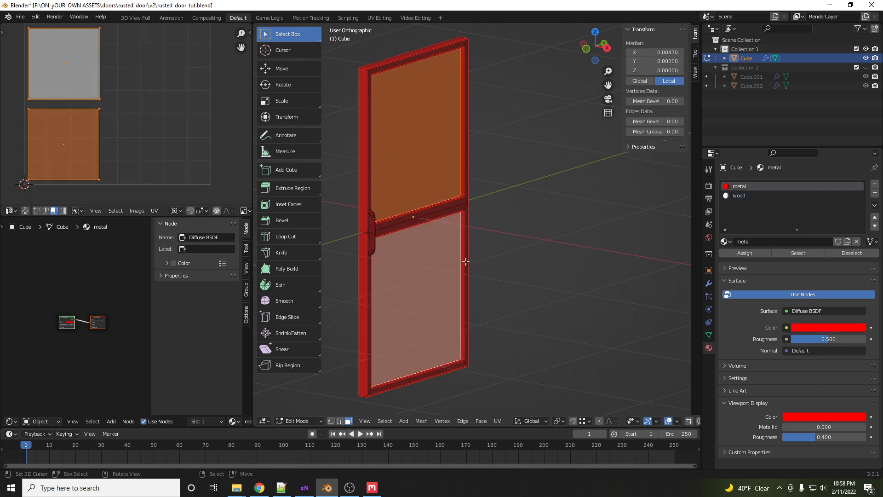
left_click(750, 195)
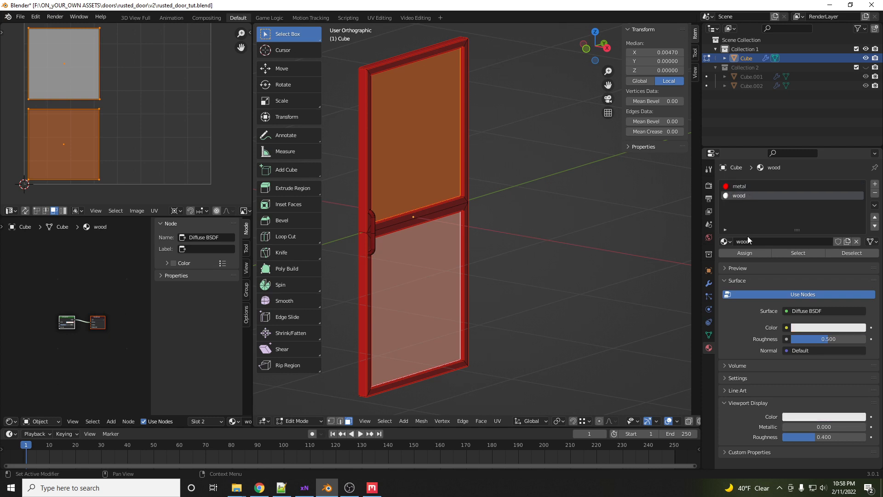
left_click(746, 253)
middle_click_drag(460, 243, 460, 232)
key("Tab")
- Switch the scene's render engine to Cycles
key("Tab")
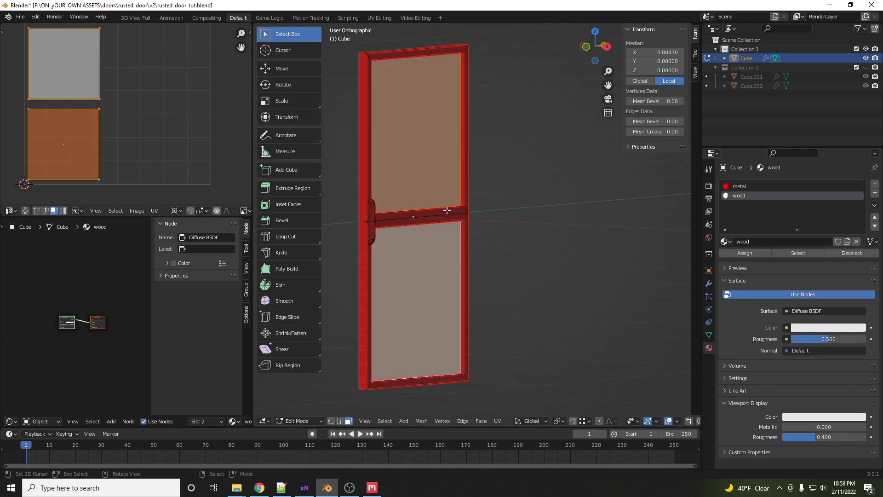
key("Tab")
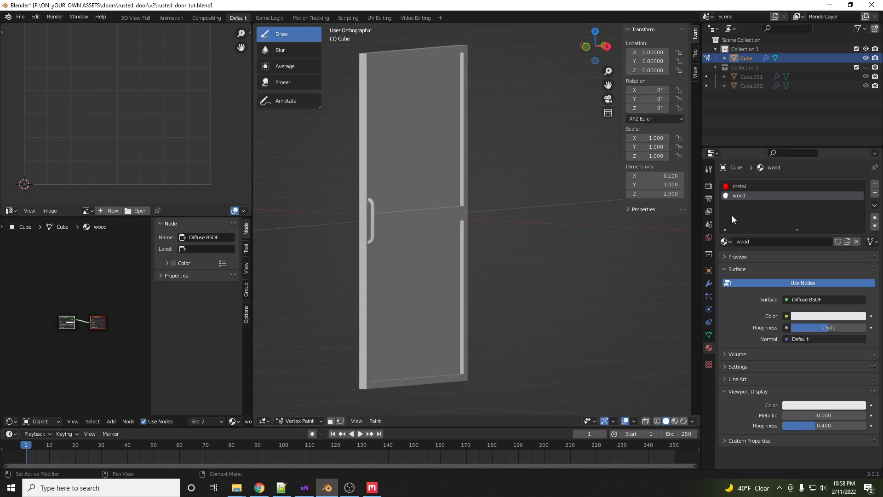
left_click(709, 185)
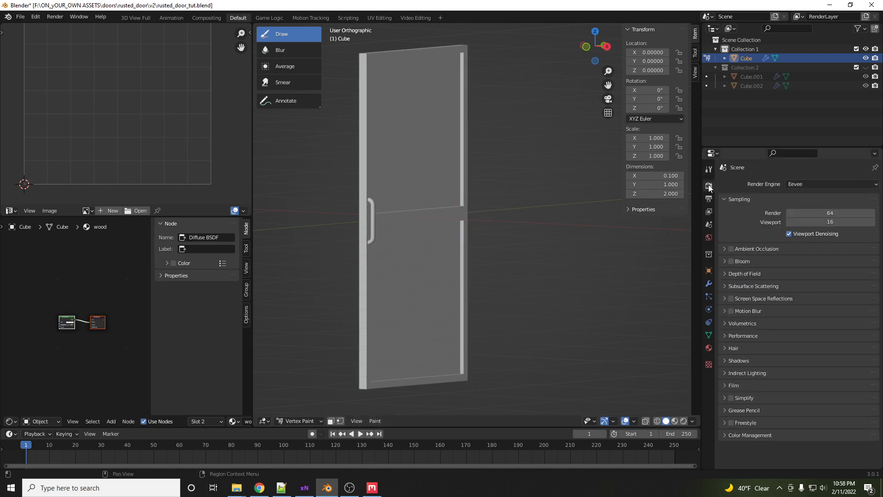
left_click(810, 185)
left_click(800, 214)
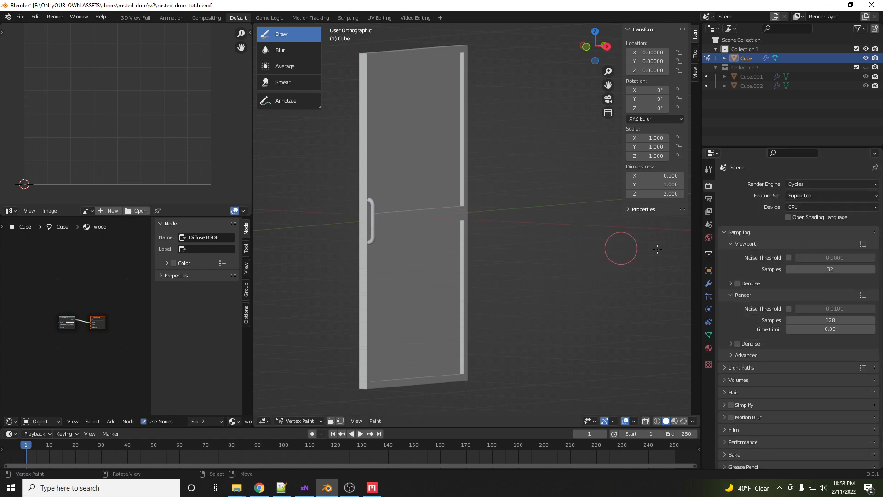
- Switch the viewport shading to display the door's materials
mouse_move(399, 196)
middle_mouse_down()
mouse_move(405, 209)
mouse_move(385, 197)
middle_mouse_up()
scroll(382, 196, "up", 2)
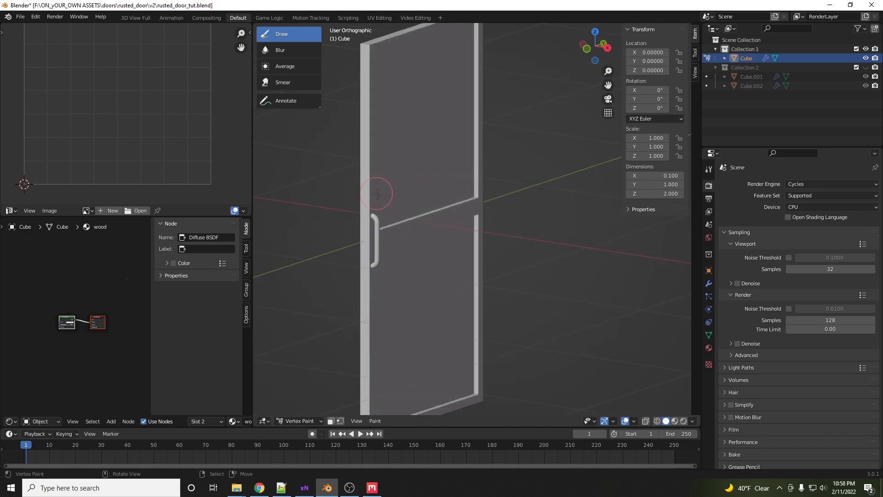
key("Tab")
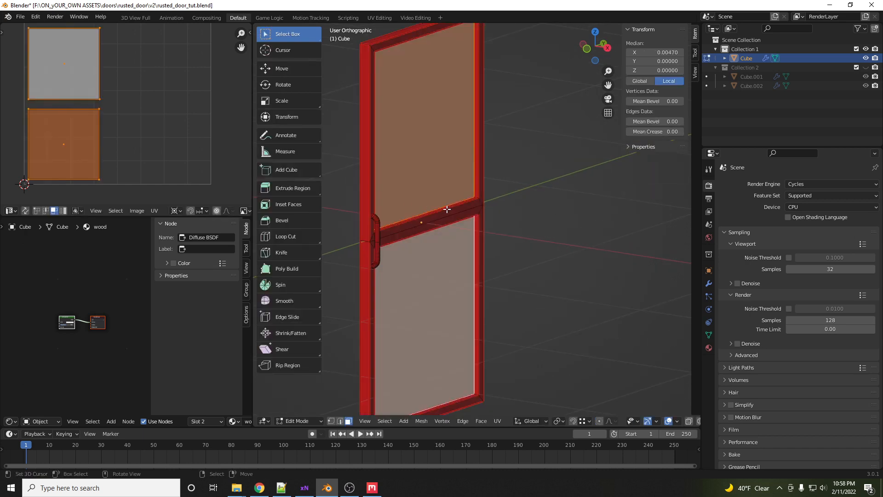
middle_click_drag(457, 217, 452, 206)
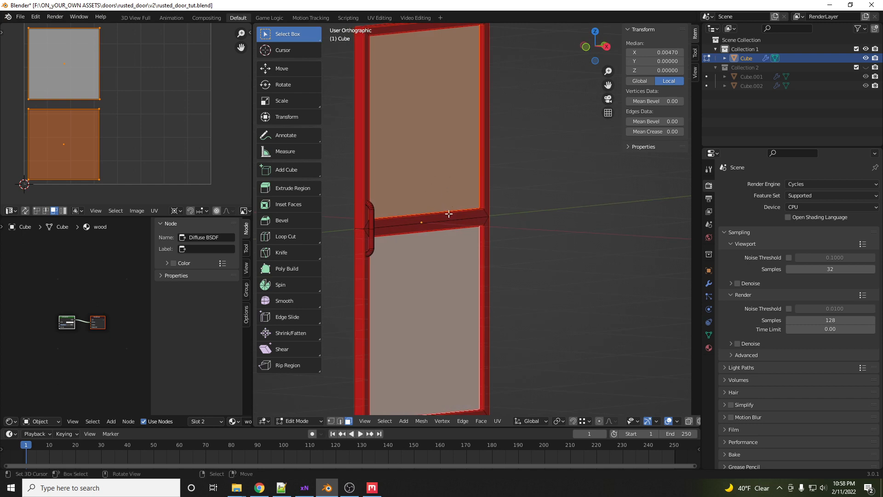
key("Tab")
key("v")
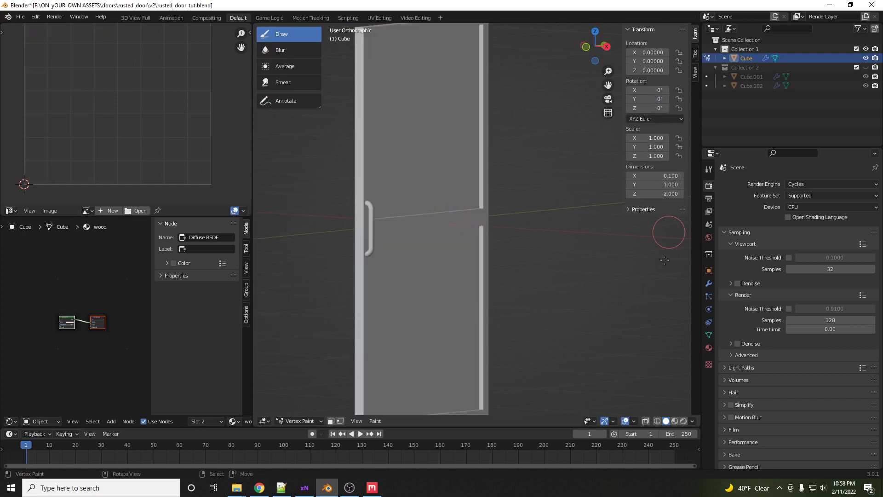
left_click(675, 421)
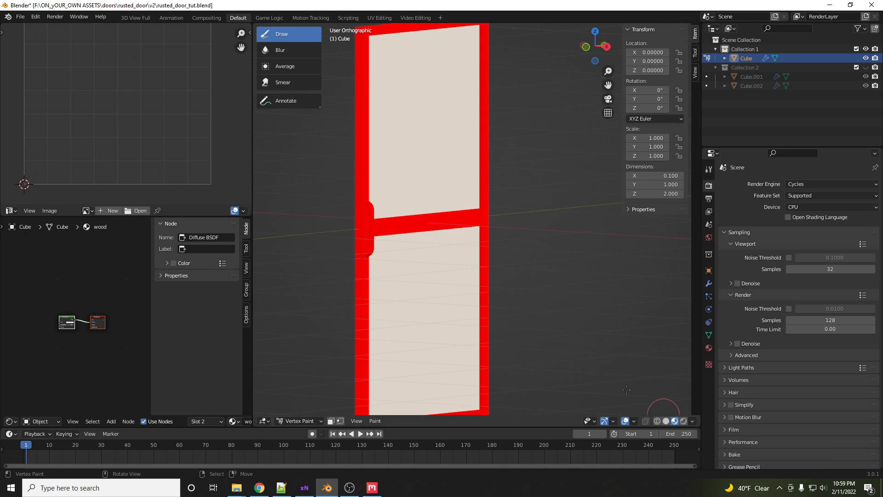
- Add an Image Texture node to the wood material's node tree
mouse_move(426, 191)
middle_mouse_down()
mouse_move(423, 207)
mouse_move(410, 205)
middle_mouse_up()
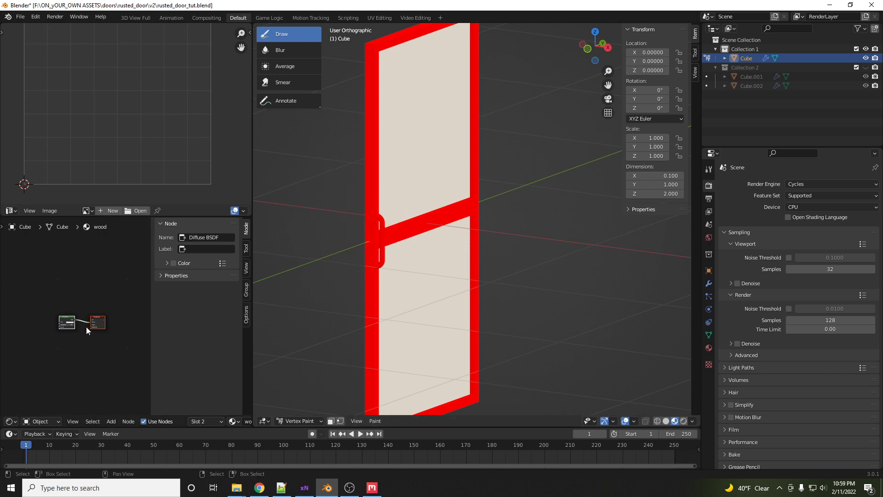
mouse_move(79, 283)
left_mouse_down()
mouse_move(106, 264)
mouse_move(83, 274)
left_mouse_up()
middle_click_drag(83, 274, 111, 259)
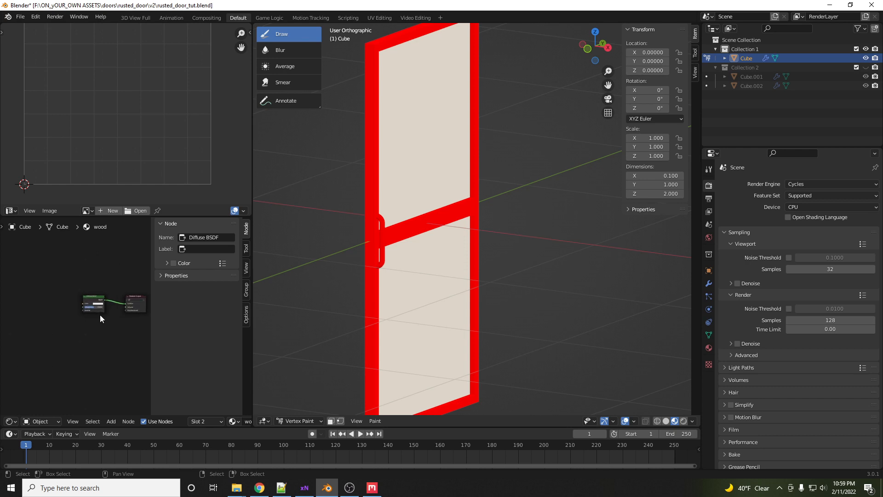
scroll(101, 304, "up", 4)
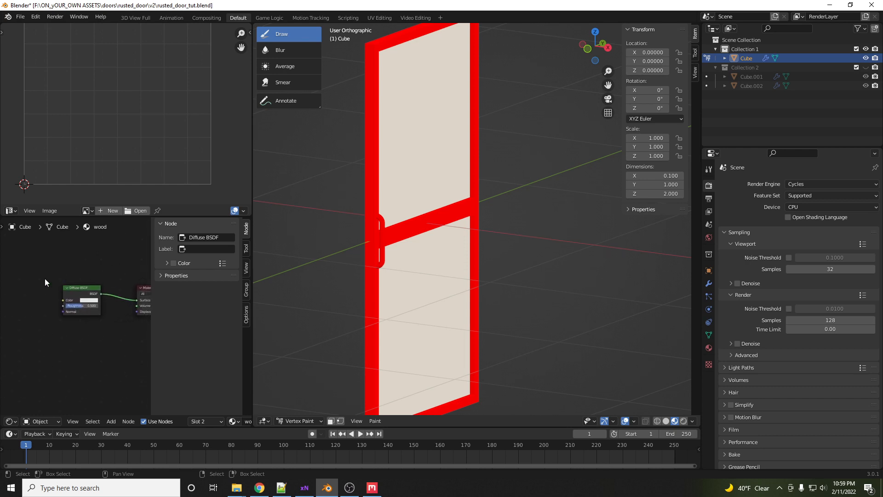
key("shift+a")
mouse_move(45, 278)
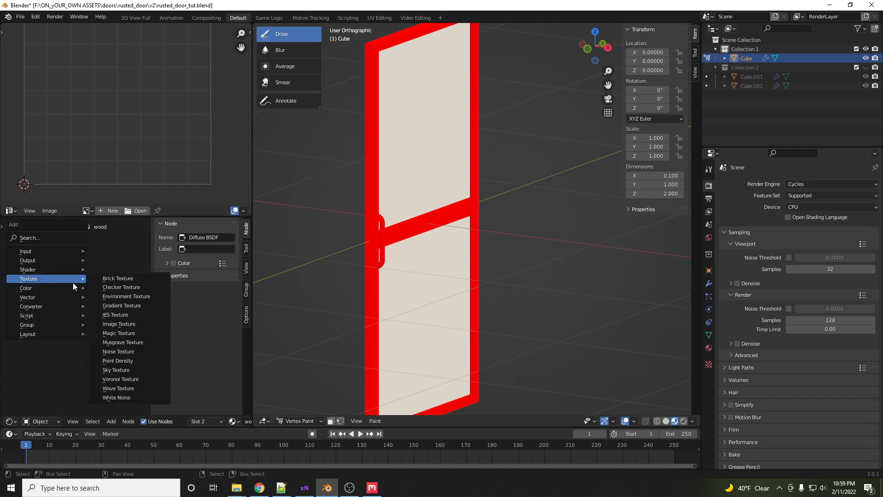
left_click(130, 323)
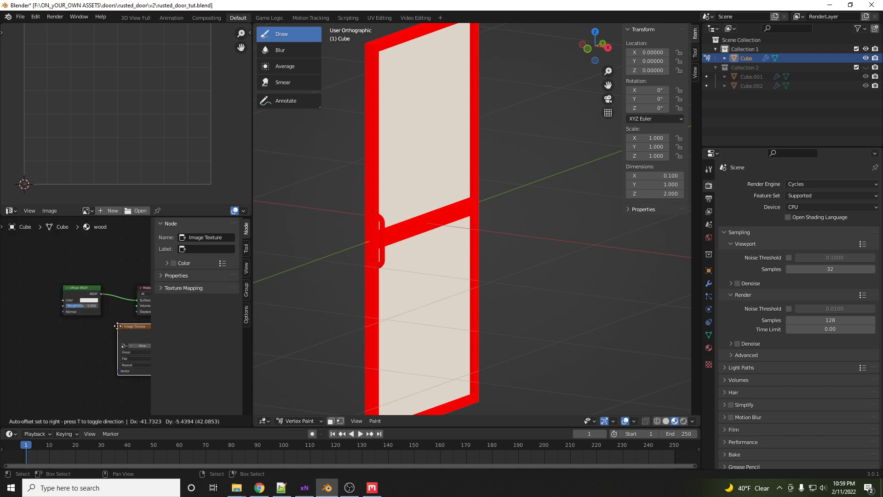
left_click(14, 327)
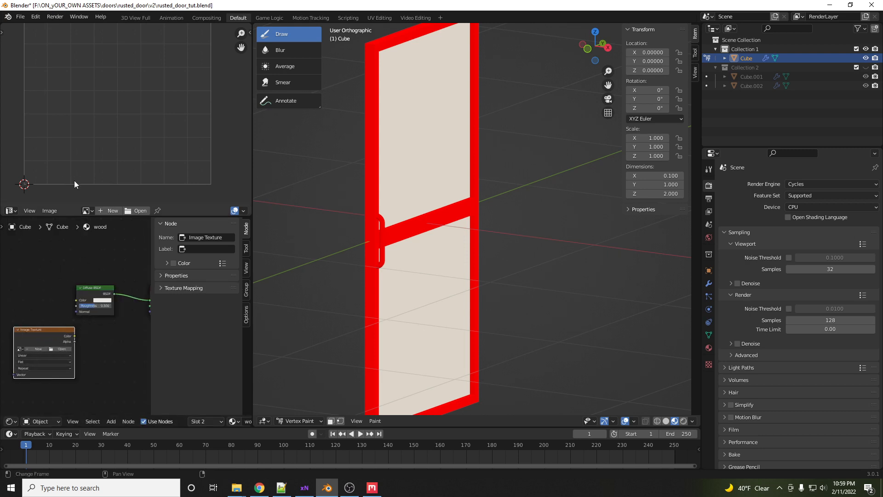
- With all faces selected in Edit Mode, create a new blank 1024 × 1024 image in the UV Editor
key("Tab")
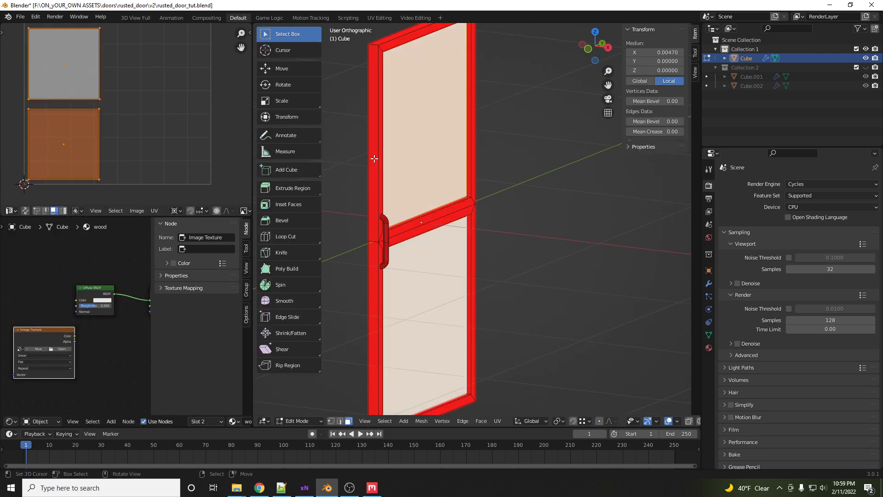
key("a")
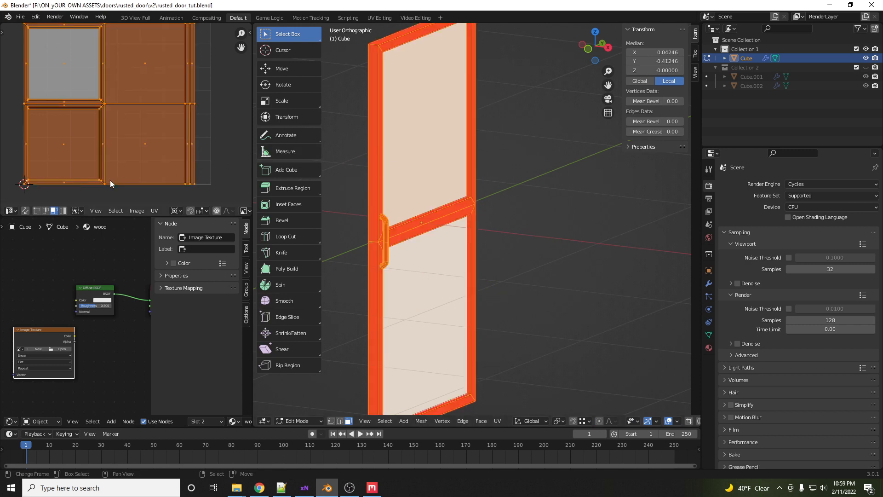
left_click(136, 211)
left_click(143, 200)
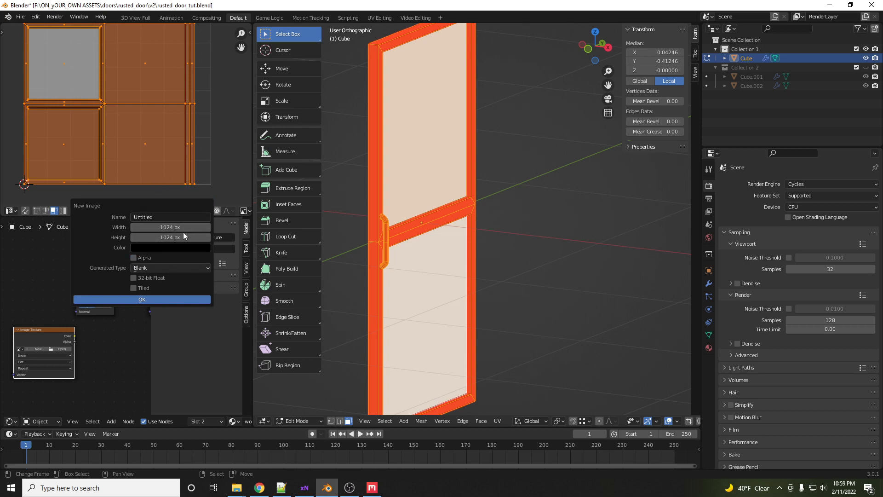
left_click(145, 299)
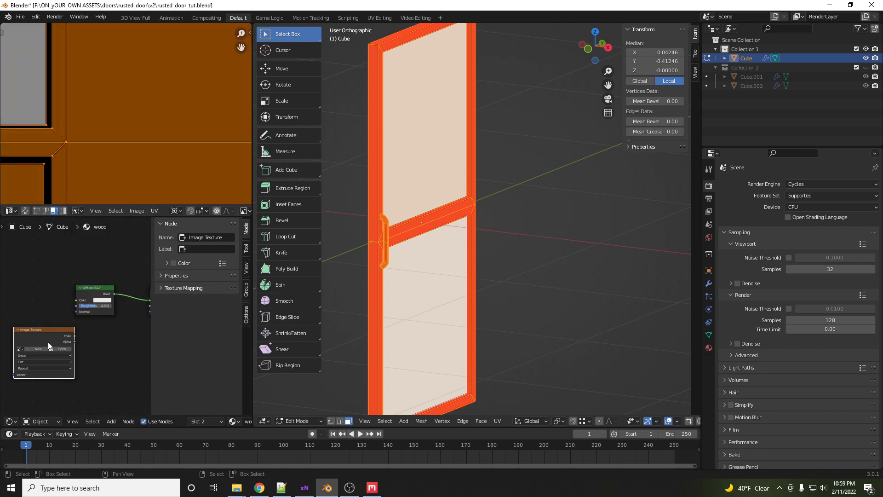
scroll(22, 356, "up", 4)
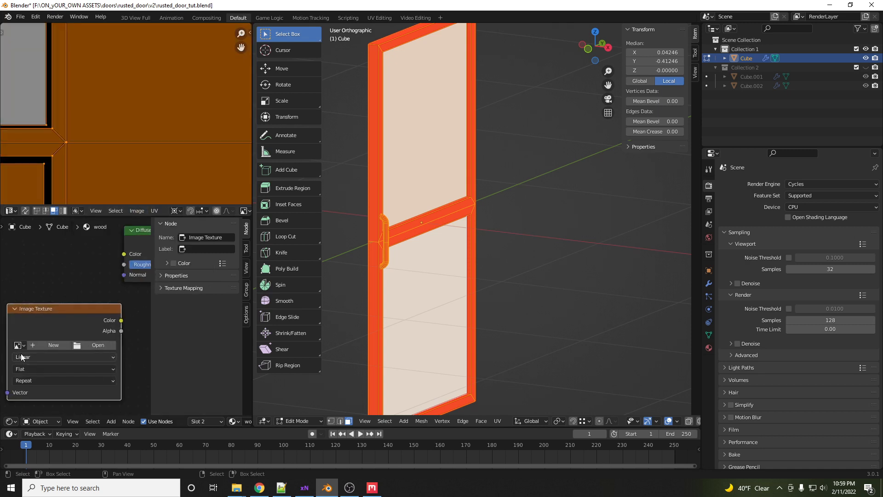
- Assign the Untitled image to the wood material's Image Texture node and leave Edit Mode
left_click(19, 345)
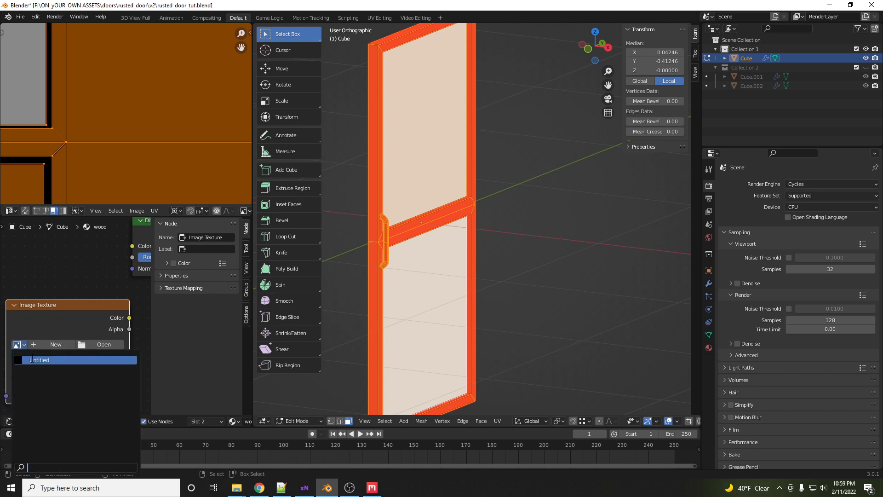
left_click(31, 360)
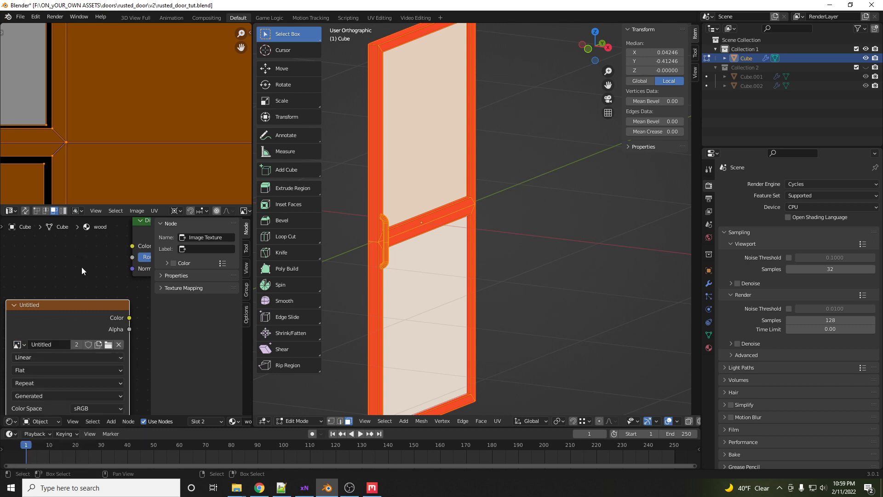
scroll(80, 272, "down", 2)
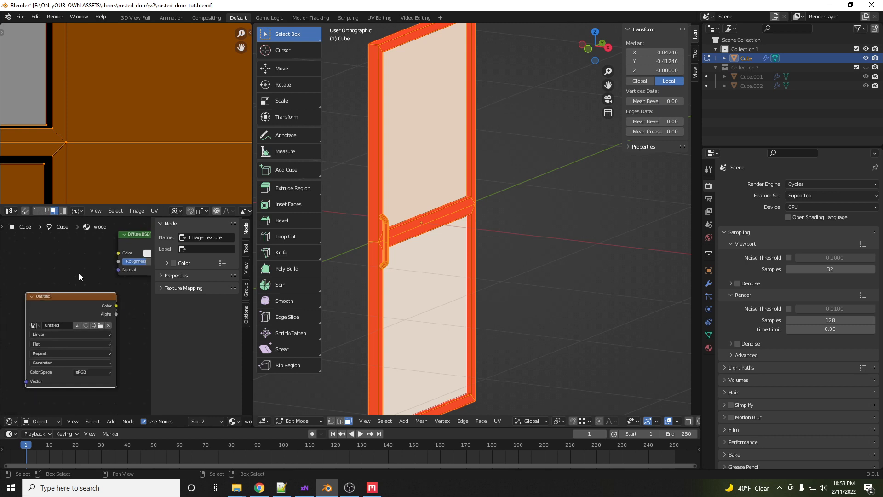
scroll(79, 272, "down", 1)
middle_click_drag(484, 224, 482, 225)
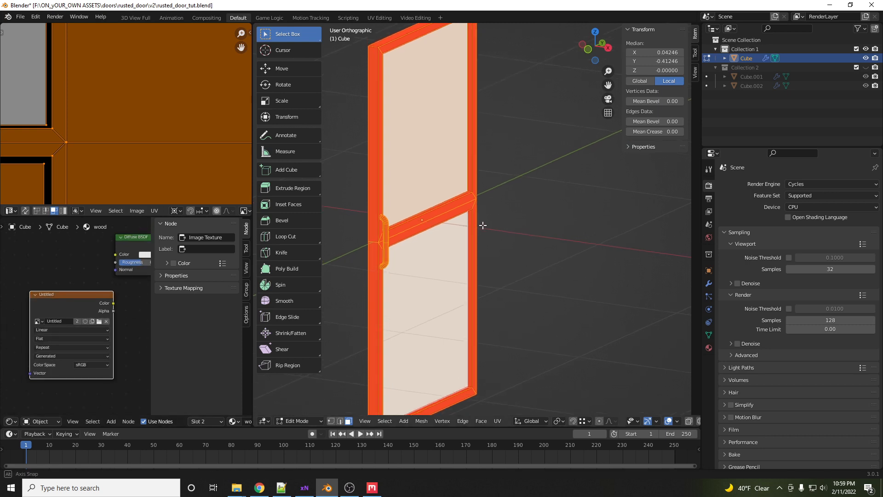
key("Tab")
- Bake with Bake Type set to Diffuse, using only the Color contribution with Direct and Indirect disabled
scroll(166, 153, "down", 5)
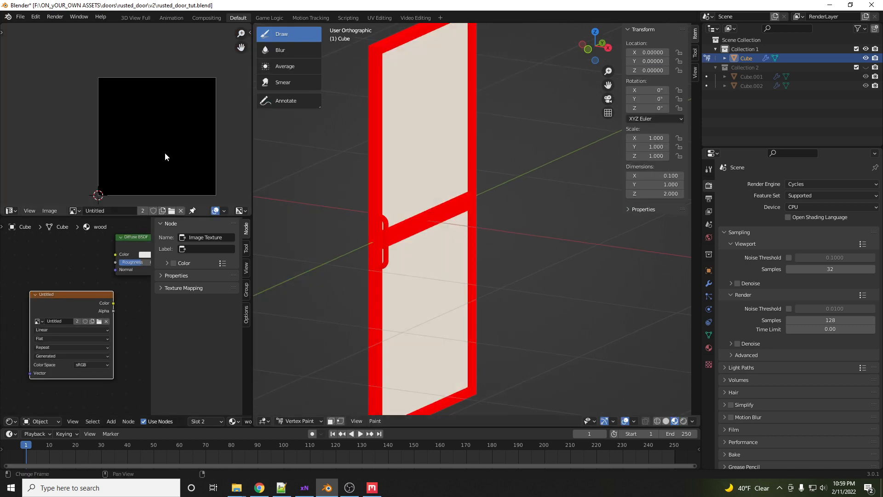
scroll(166, 153, "down", 1)
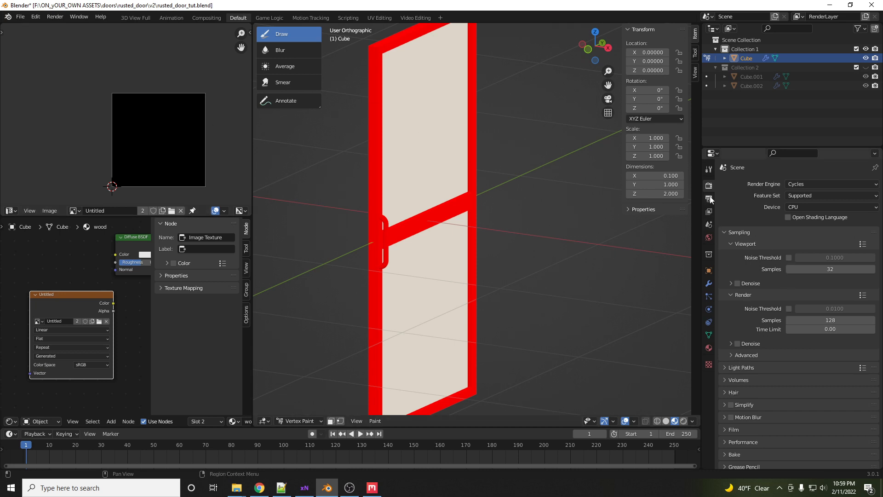
scroll(738, 402, "down", 2)
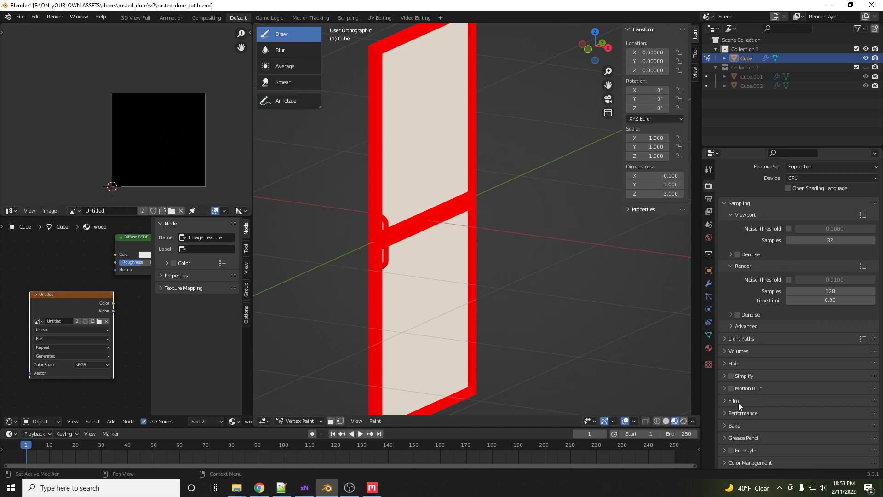
left_click(725, 425)
scroll(806, 355, "down", 8)
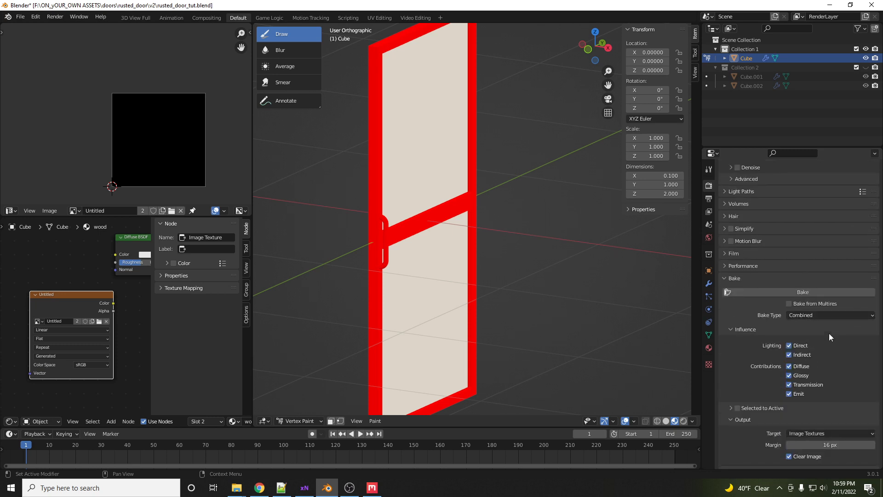
left_click(832, 316)
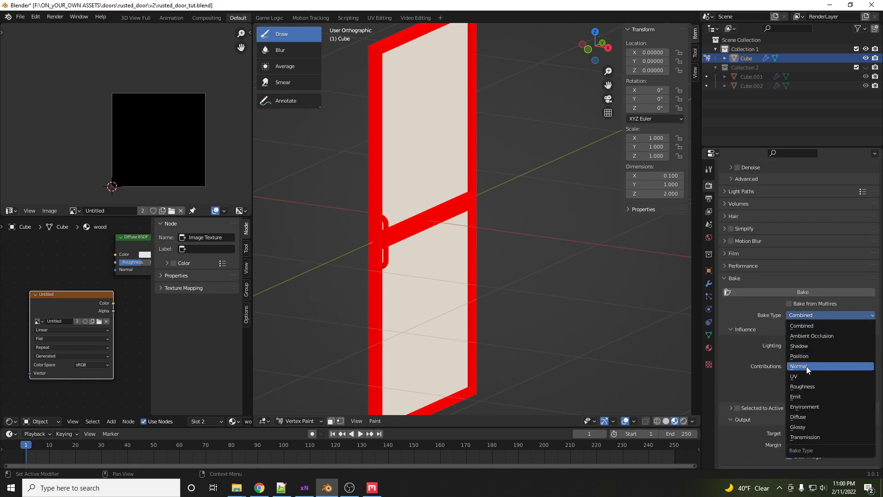
left_click(802, 416)
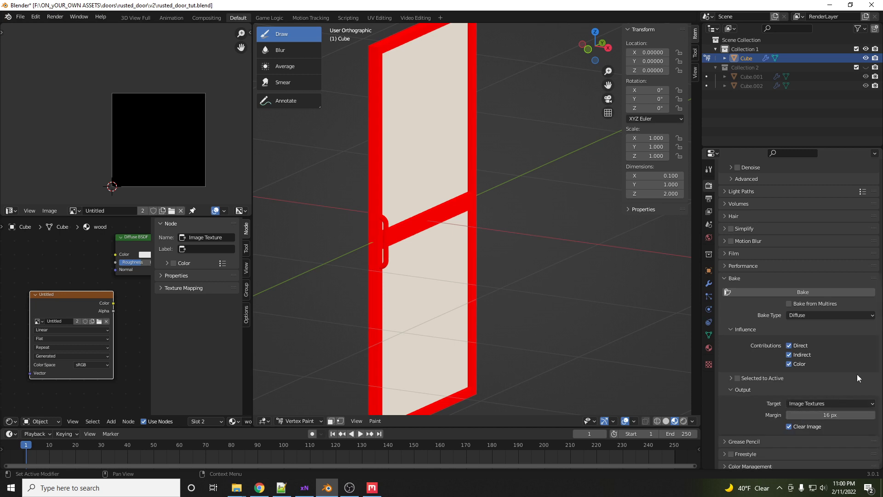
left_click(789, 346)
left_click(789, 354)
left_click(805, 293)
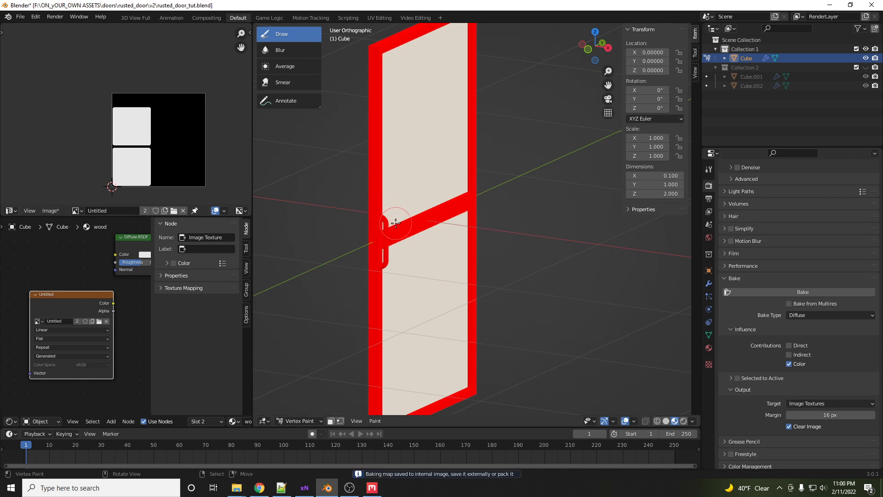
- Select the metal material, add an Image Texture node to it, and assign the Untitled image
middle_click_drag(408, 216, 415, 217)
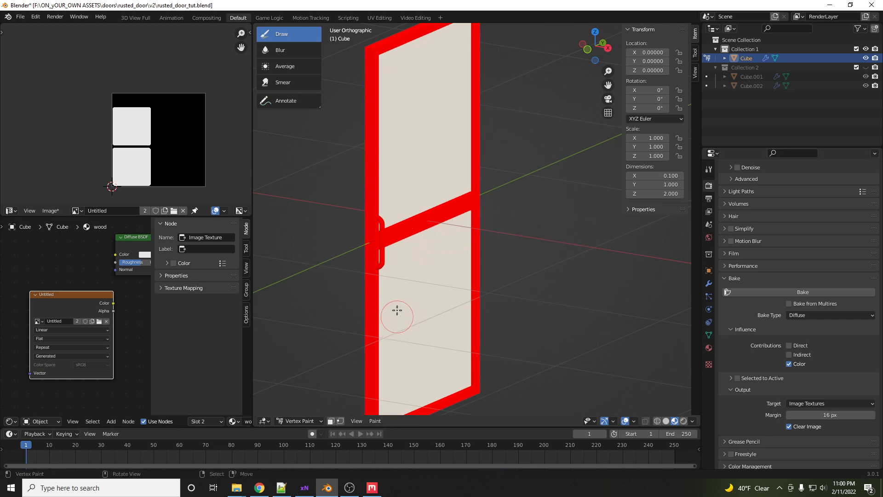
left_click(709, 348)
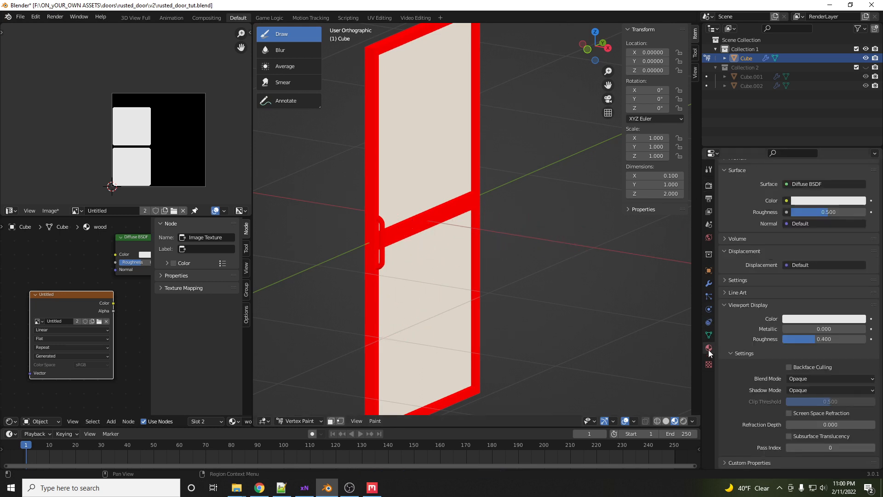
scroll(771, 289, "up", 5)
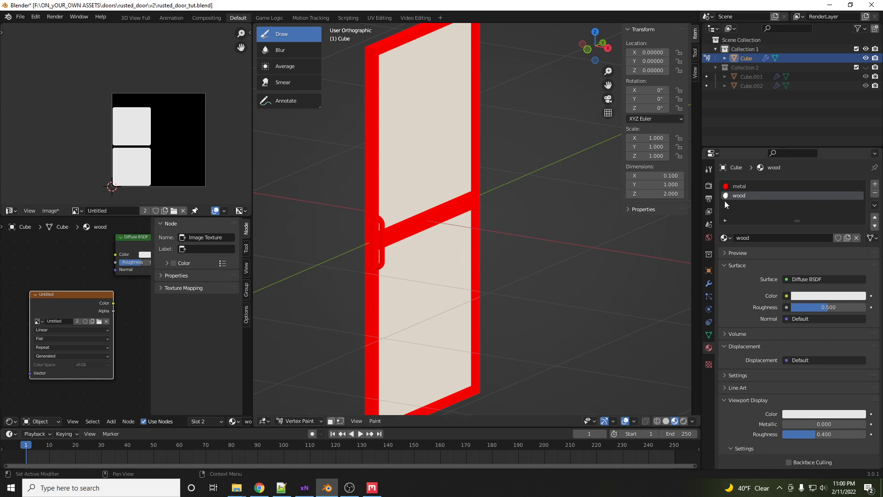
left_click(739, 187)
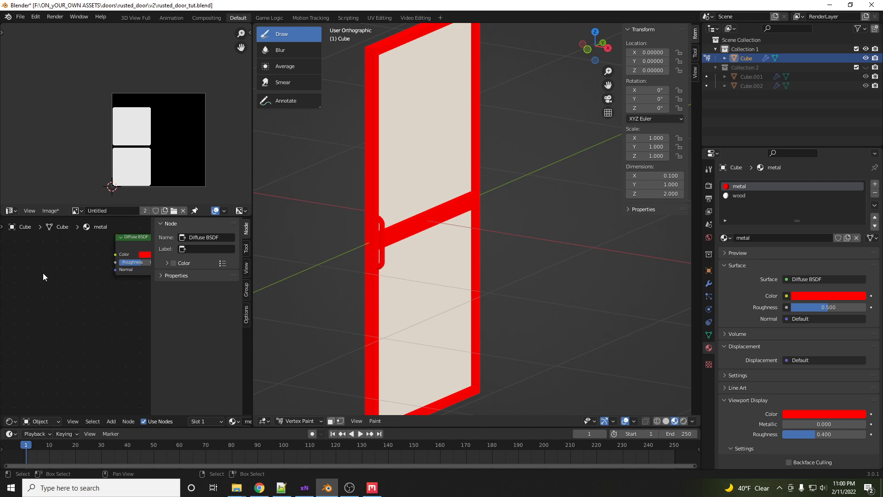
key("shift+a")
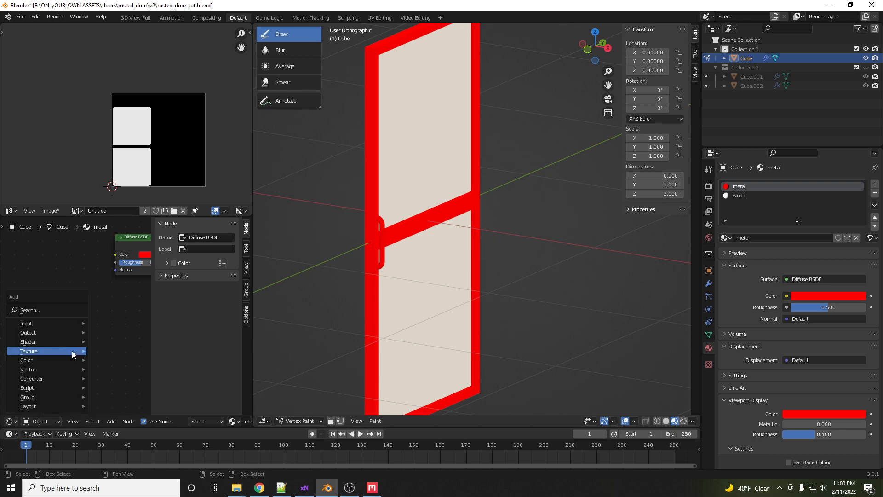
mouse_move(71, 351)
left_click(119, 276)
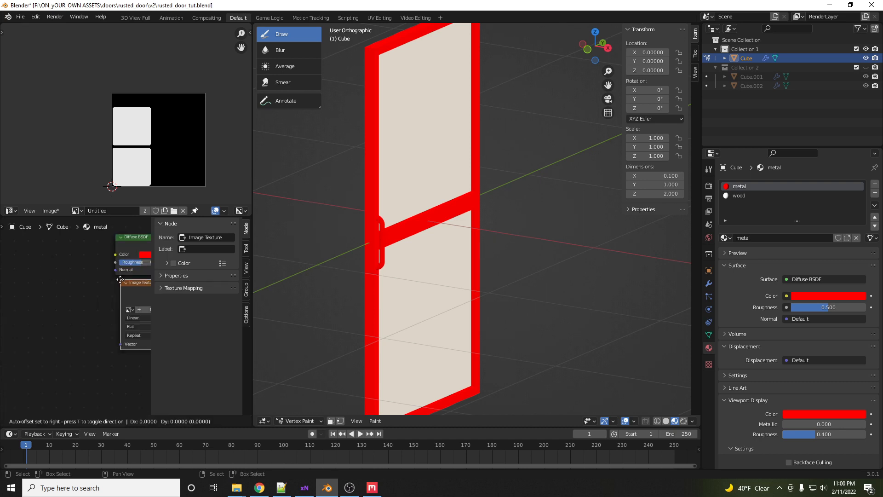
left_click(8, 255)
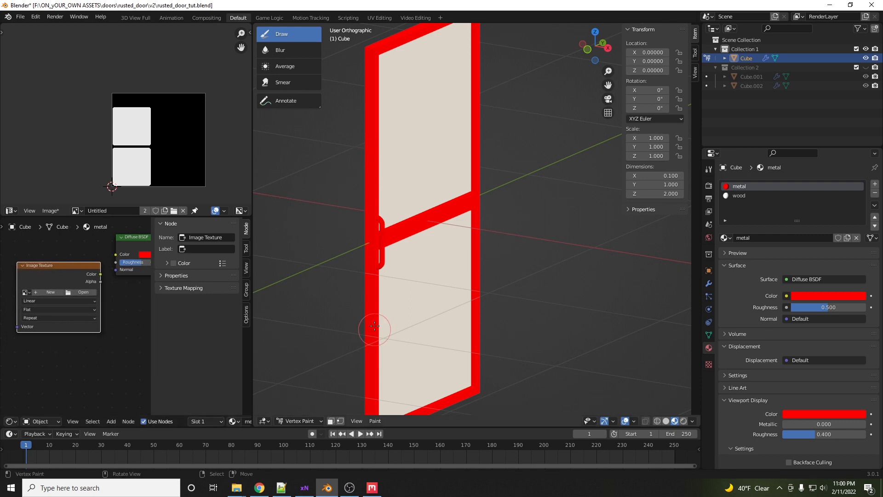
left_click(25, 293)
left_click(40, 304)
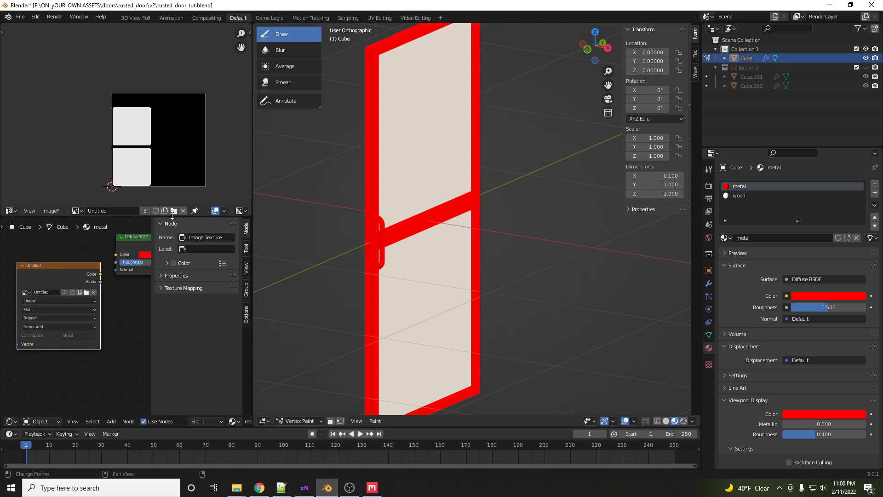
- Bake the diffuse color again so both materials are written into the Untitled image
left_click(709, 185)
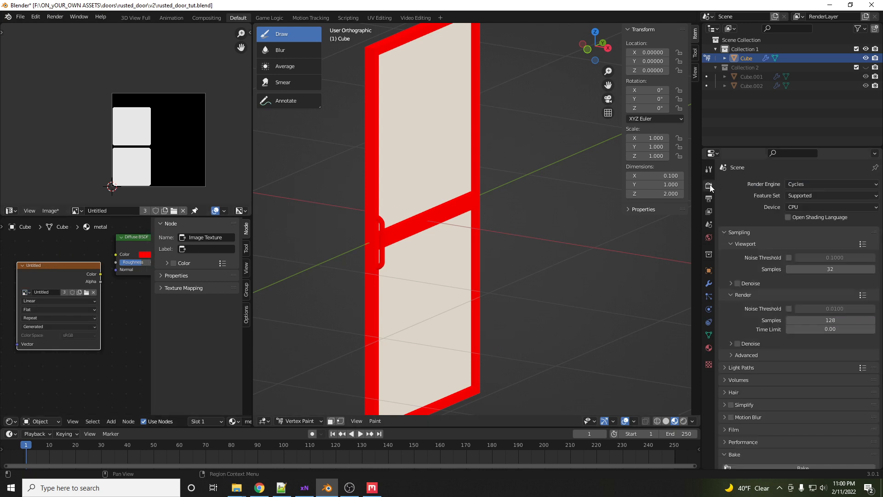
scroll(798, 394, "down", 10)
left_click(796, 360)
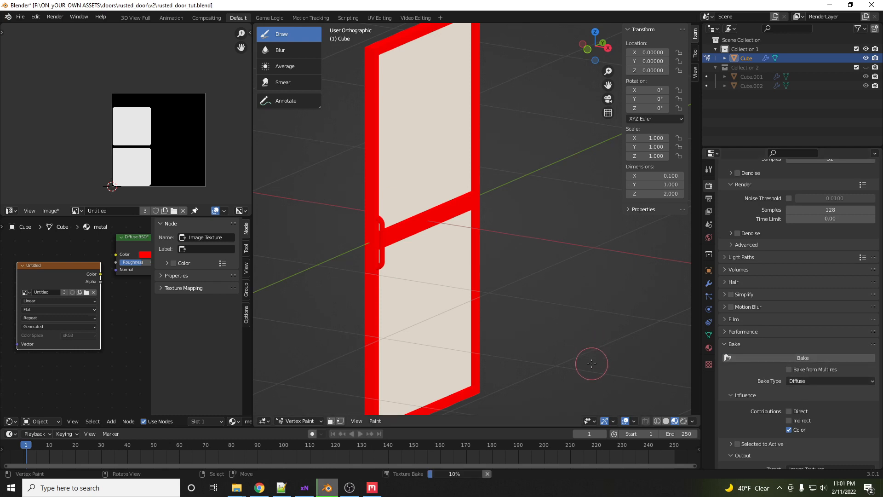
scroll(822, 294, "up", 5)
scroll(823, 294, "up", 1)
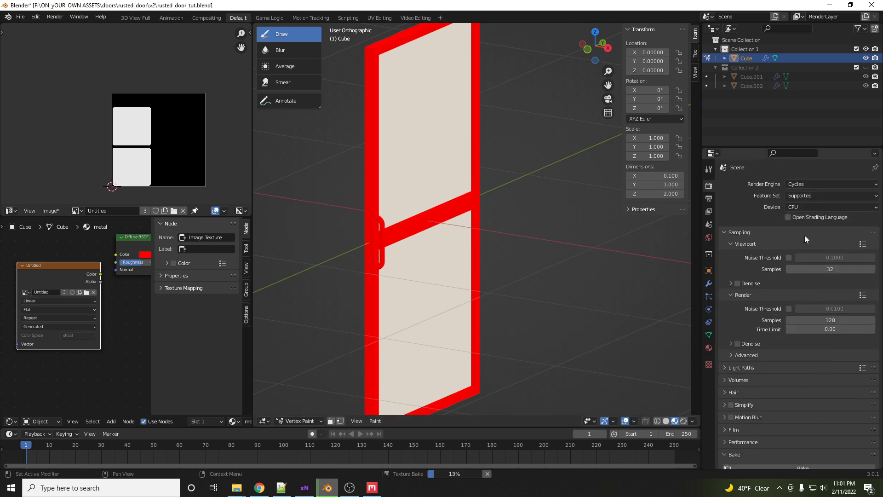
left_click(802, 206)
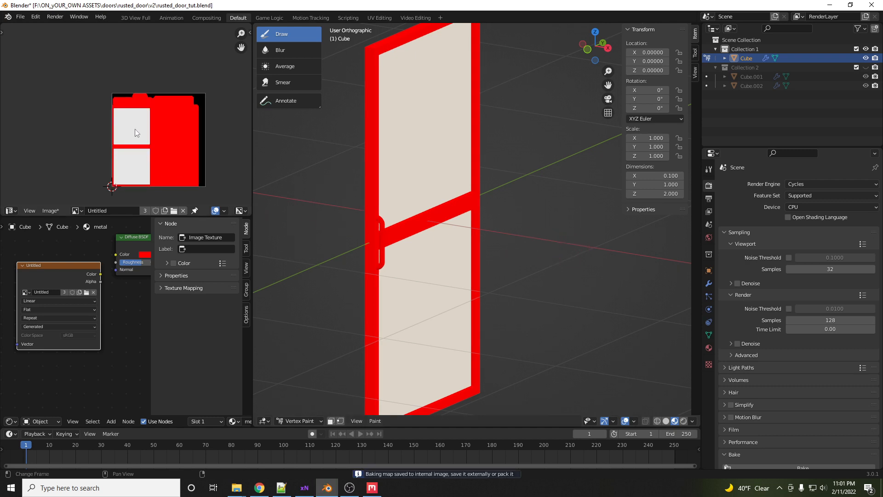
- Save the baked image as rusted_door_id.png in the rusted_door\tut folder
left_click(51, 210)
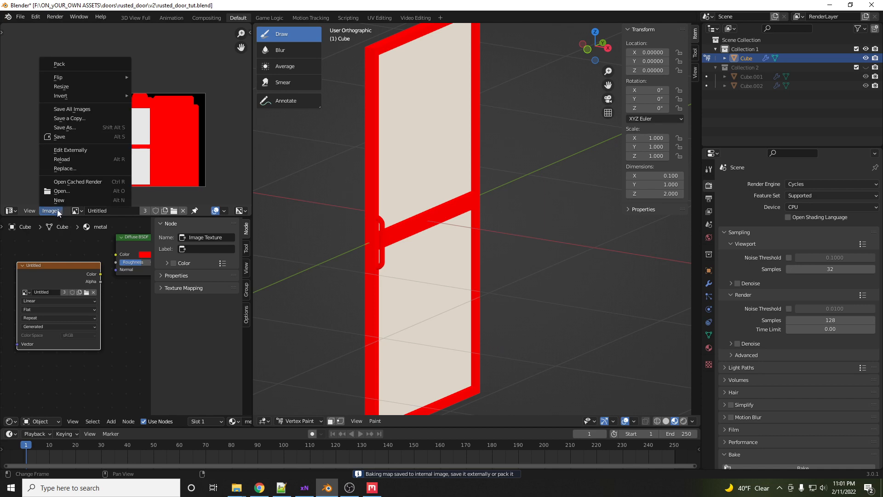
left_click(78, 125)
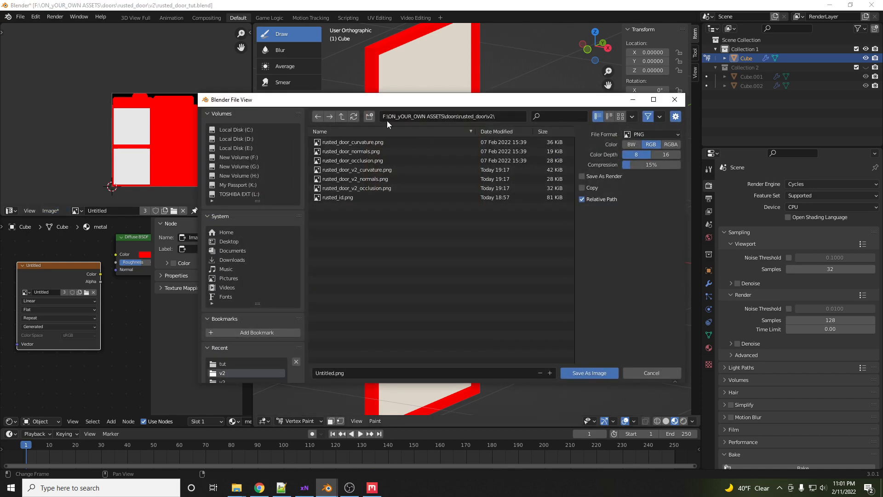
left_click(341, 116)
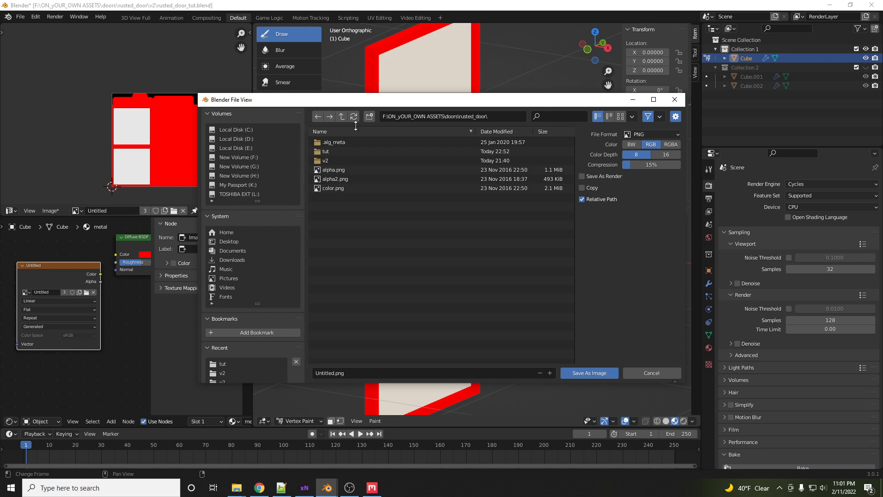
left_click(331, 152)
double_click(331, 152)
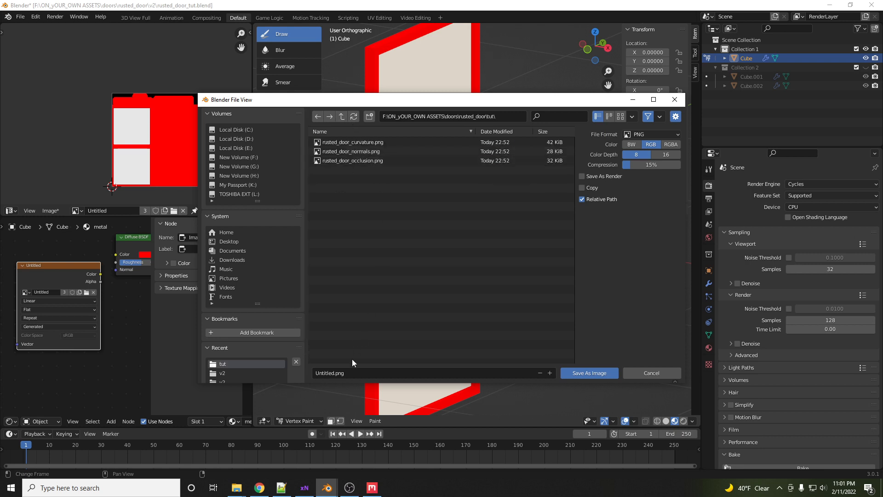
left_click(352, 152)
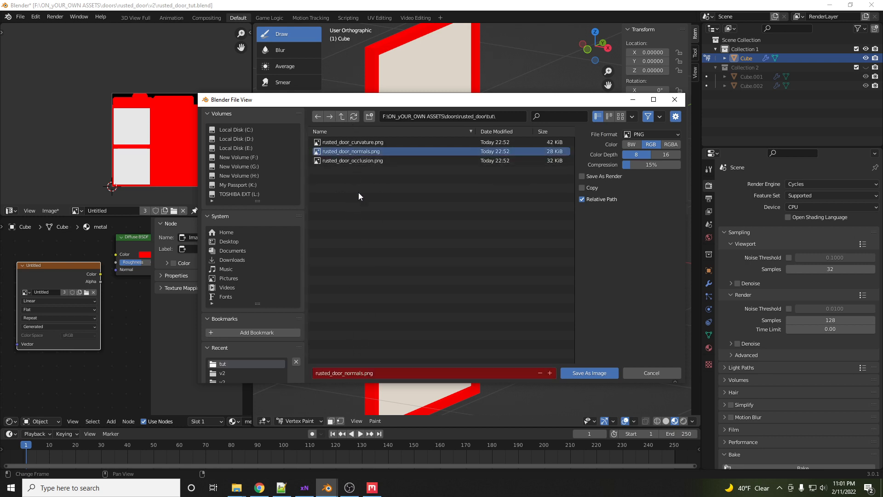
left_click(349, 373)
left_click_drag(349, 373, 379, 374)
type("id")
key("Return")
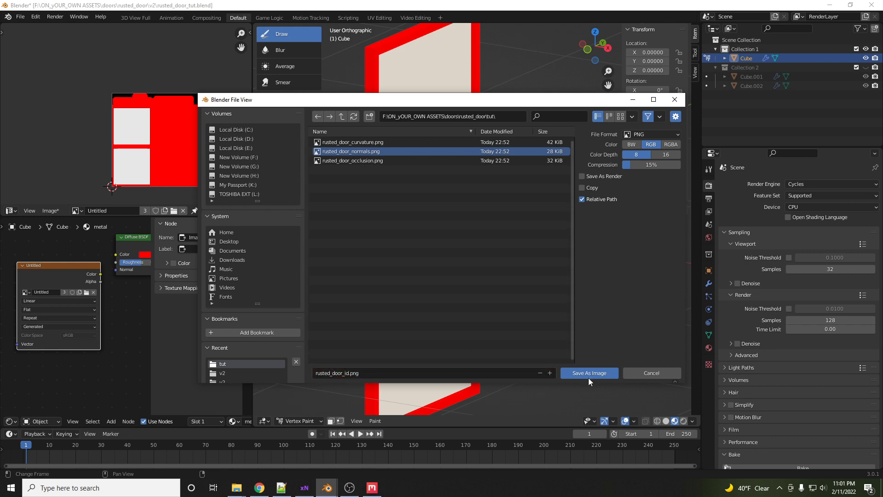
left_click(588, 375)
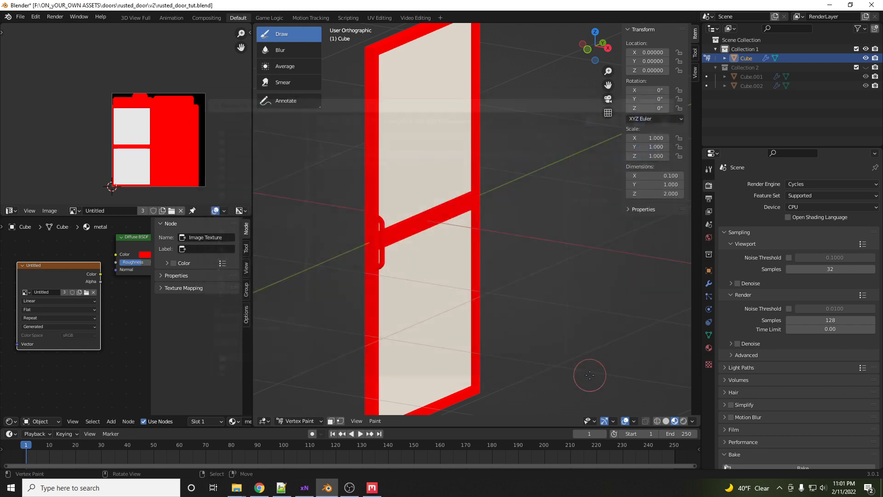
- Switch to Quixel Mixer and load rusted_door_id.png as the Material ID map in the Texture Sets Editor
left_click(374, 489)
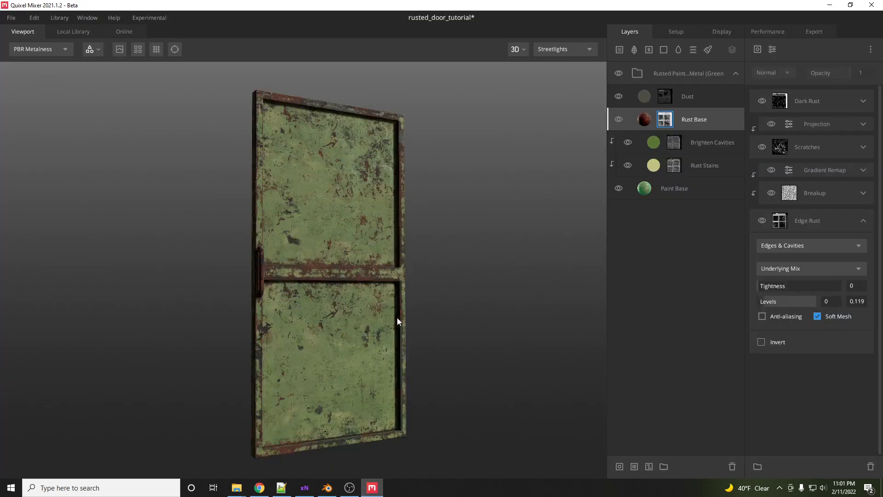
left_click_drag(346, 259, 361, 283)
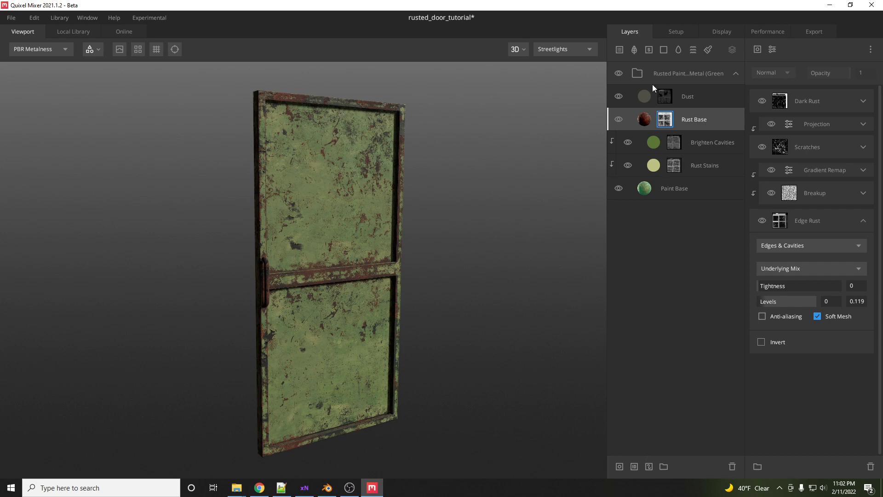
left_click(681, 31)
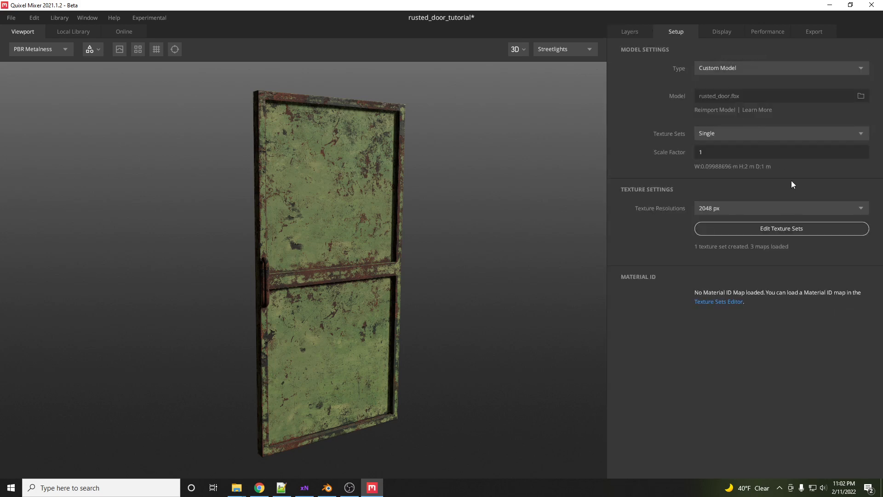
left_click(762, 231)
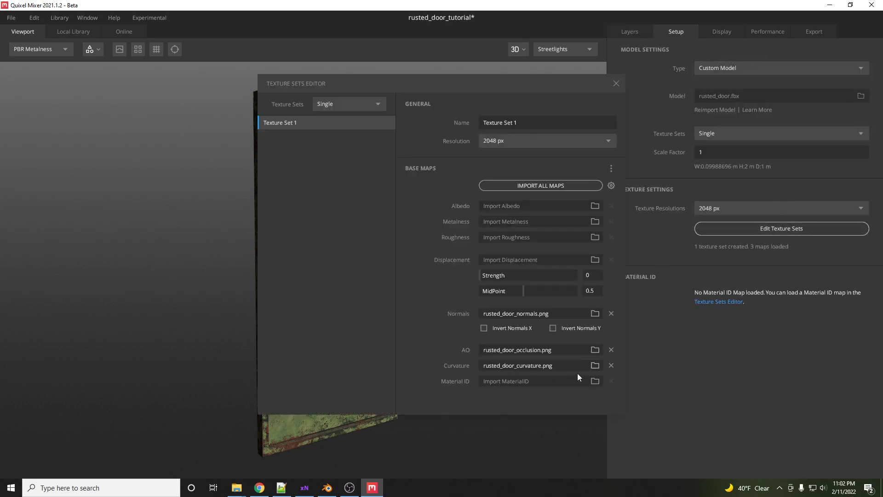
left_click(596, 381)
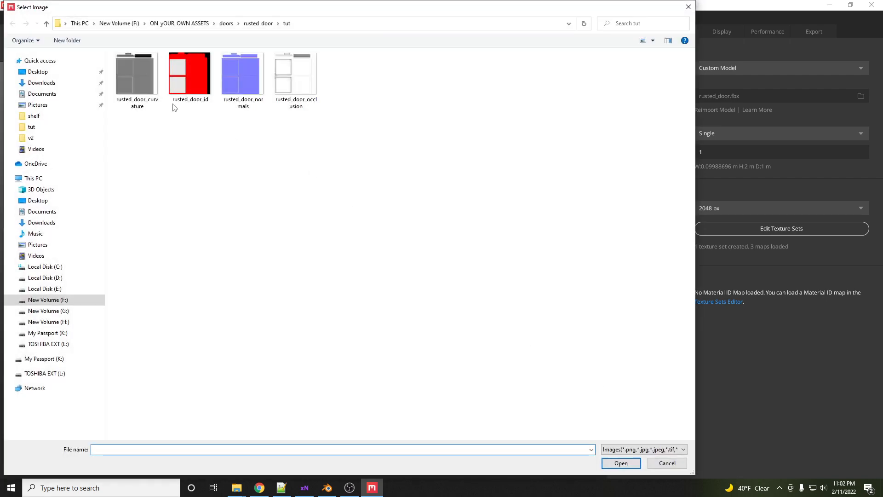
double_click(186, 83)
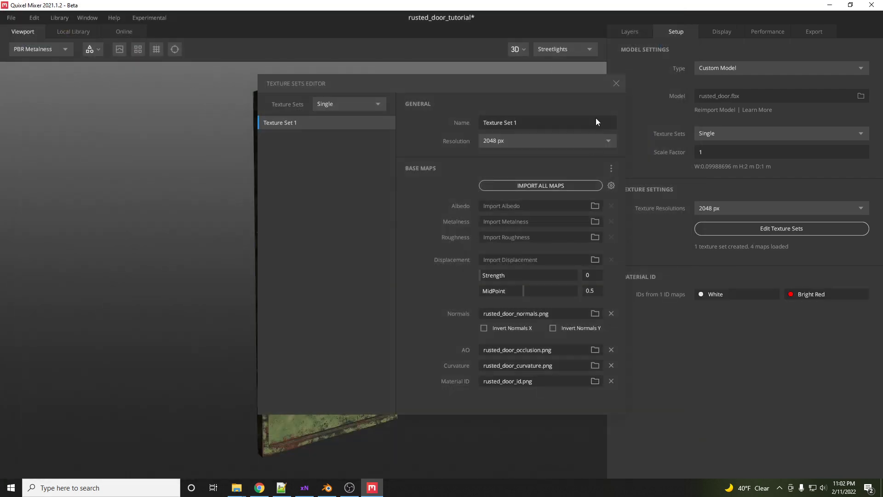
left_click(616, 84)
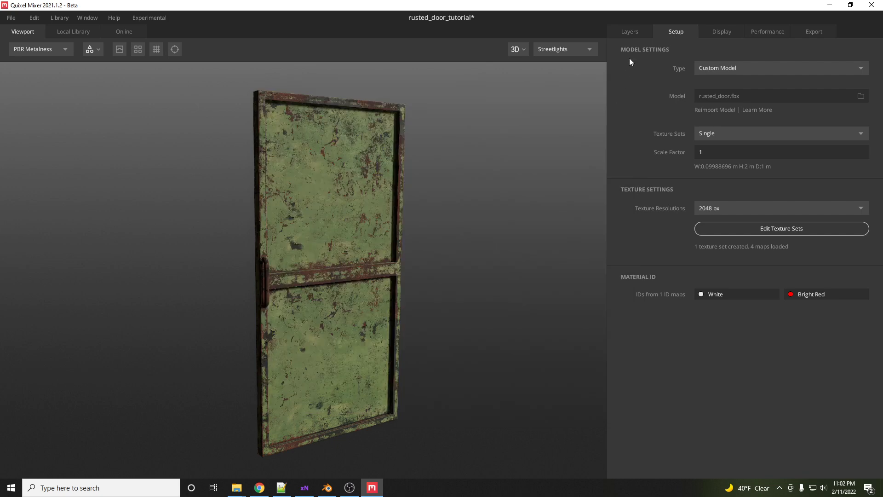
- Add a material ID mask to the Rusted Painted Metal (Green) group limited to the Bright Red ID
left_click(631, 33)
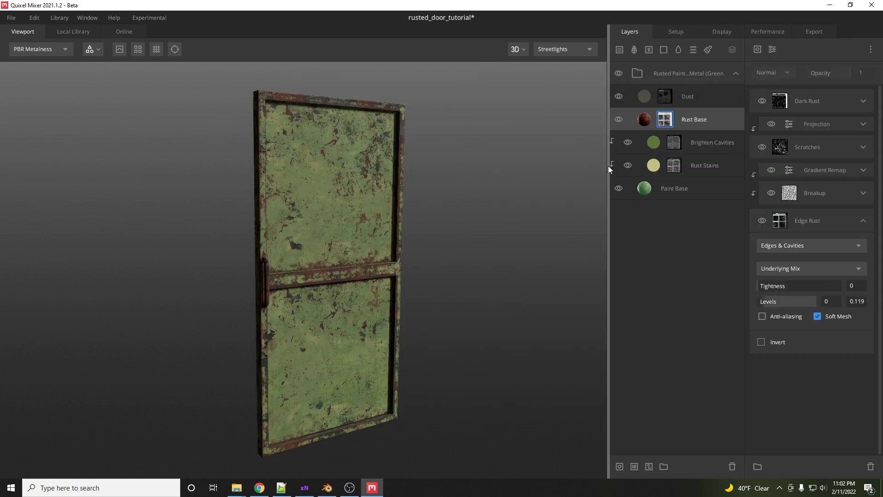
scroll(321, 286, "up", 3)
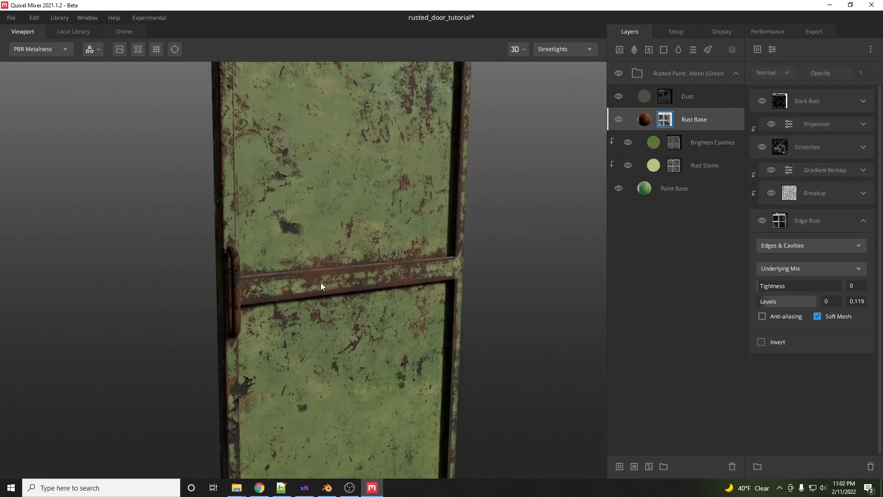
left_click_drag(608, 237, 566, 240)
left_click(599, 76)
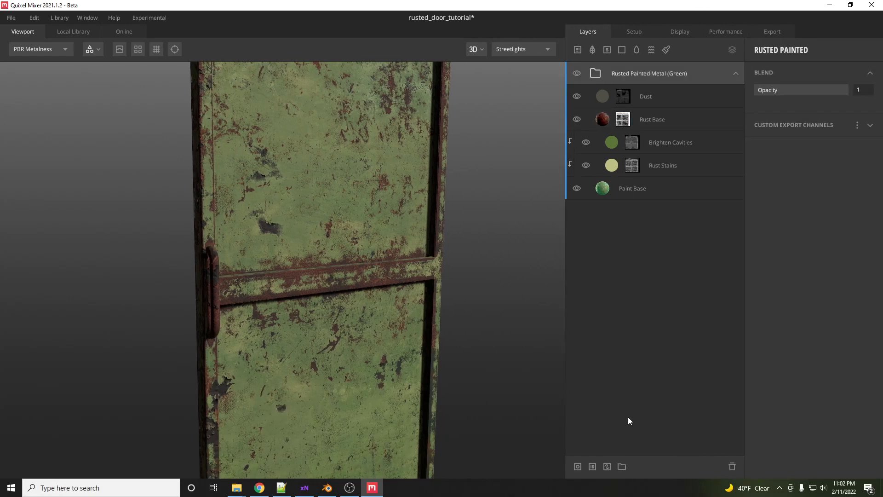
left_click(592, 467)
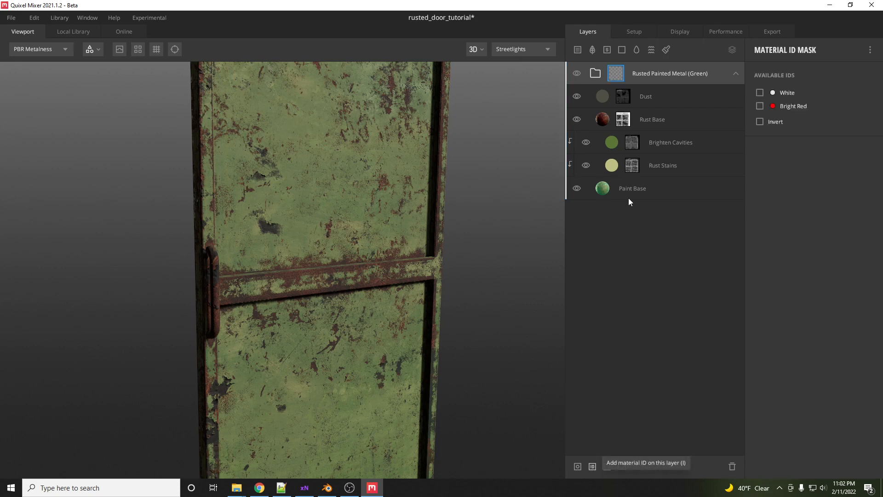
left_click(760, 106)
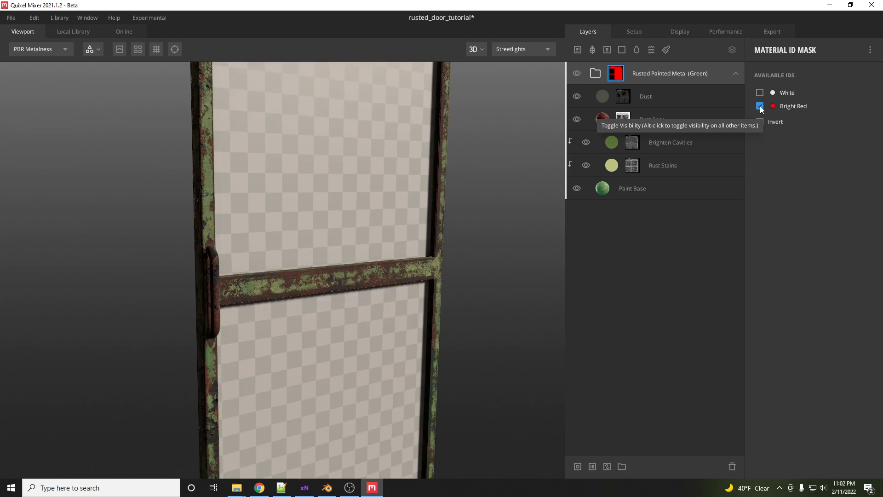
mouse_move(321, 212)
left_mouse_down()
mouse_move(282, 230)
mouse_move(172, 229)
mouse_move(359, 233)
left_mouse_up()
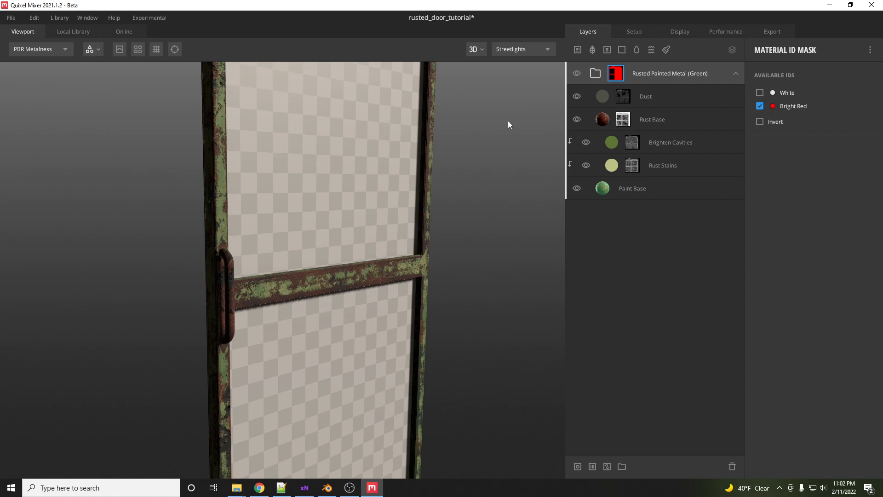
left_click(735, 74)
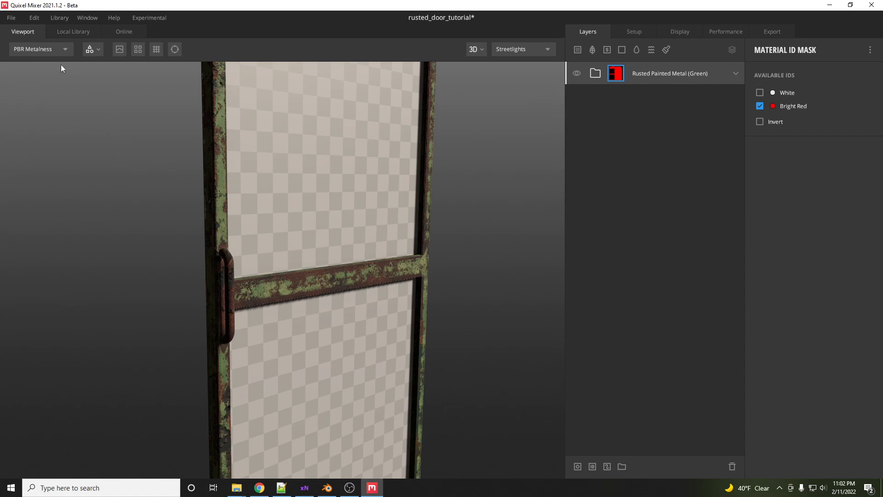
- Filter the local library to Surface materials and add Cracked Wooden Planks as a new layer
left_click(71, 31)
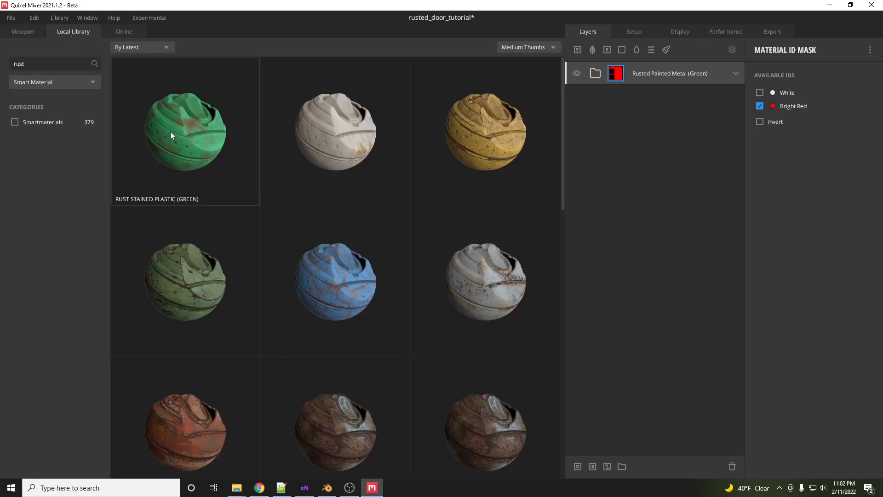
left_click(76, 85)
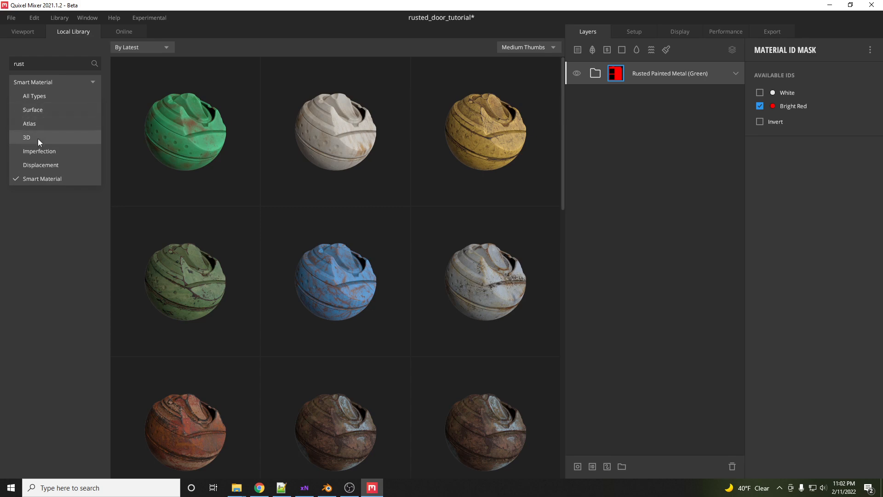
left_click(46, 110)
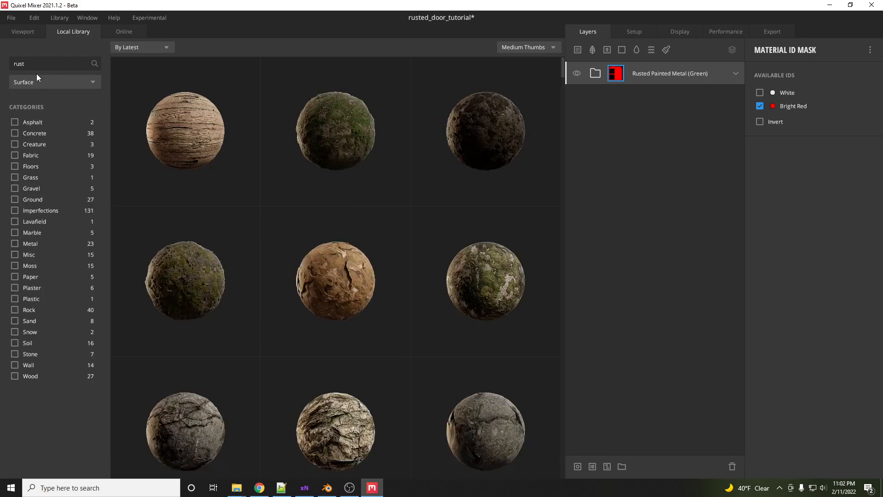
left_click(194, 128)
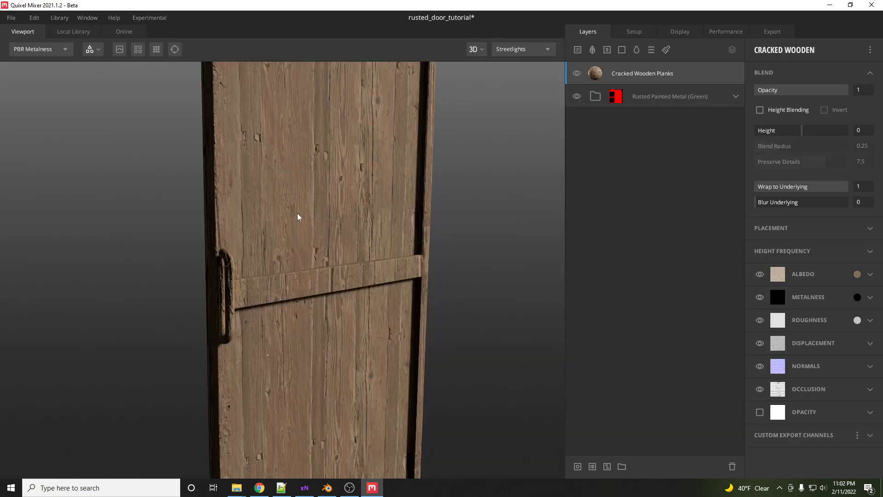
- Add a new layer group named wood and move the Cracked Wooden Planks layer into it
scroll(319, 241, "up", 3)
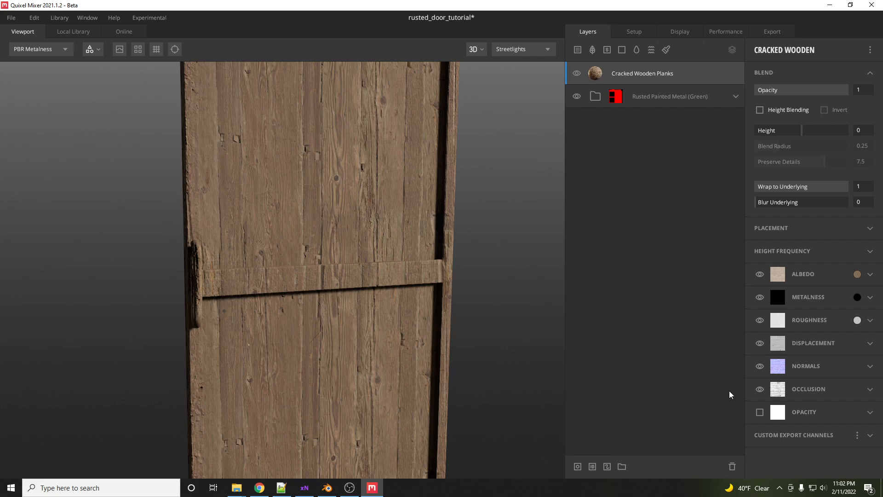
left_click(622, 467)
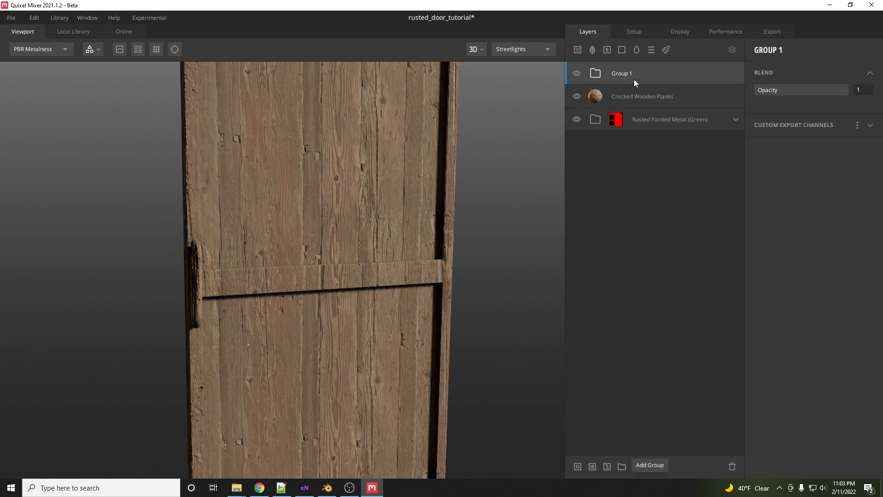
double_click(621, 75)
type("w")
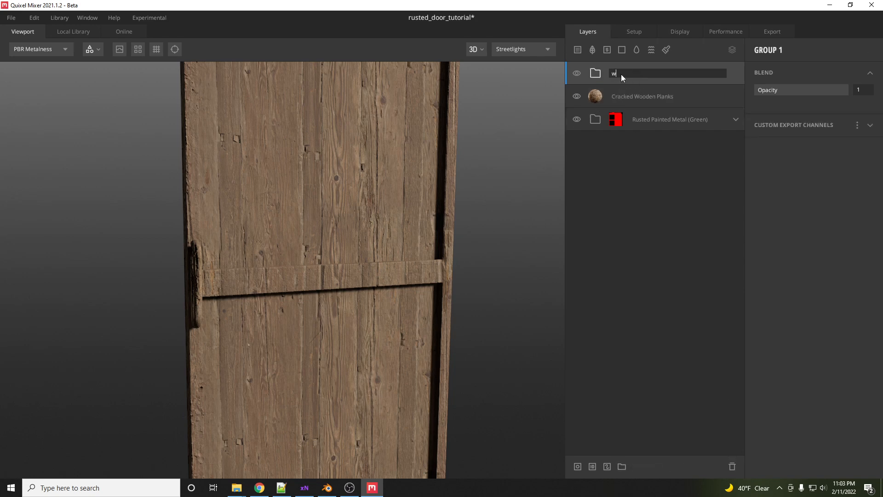
type("ood")
key("Return")
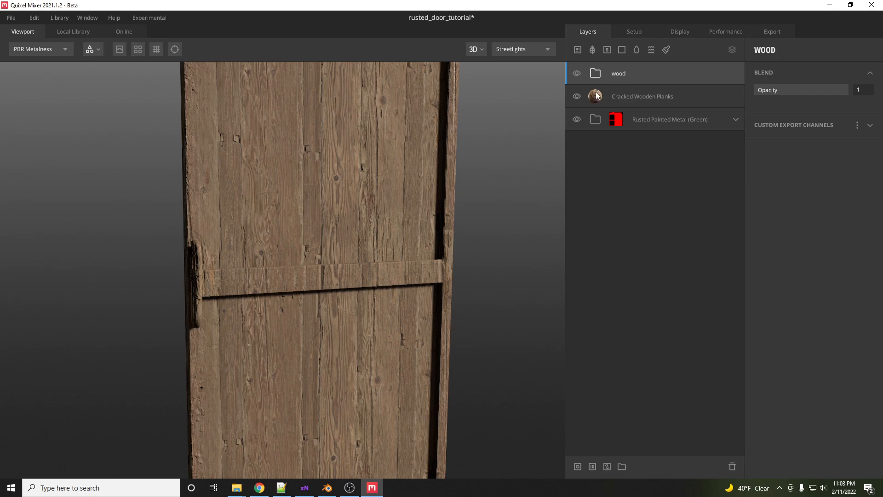
left_click_drag(597, 95, 604, 69)
- Add a material ID mask to the wood group using the White ID
left_click(597, 73)
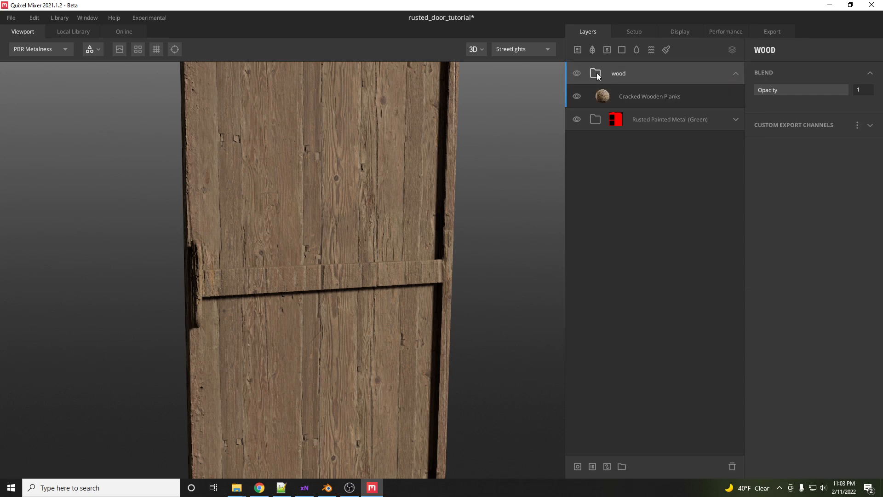
left_click(593, 466)
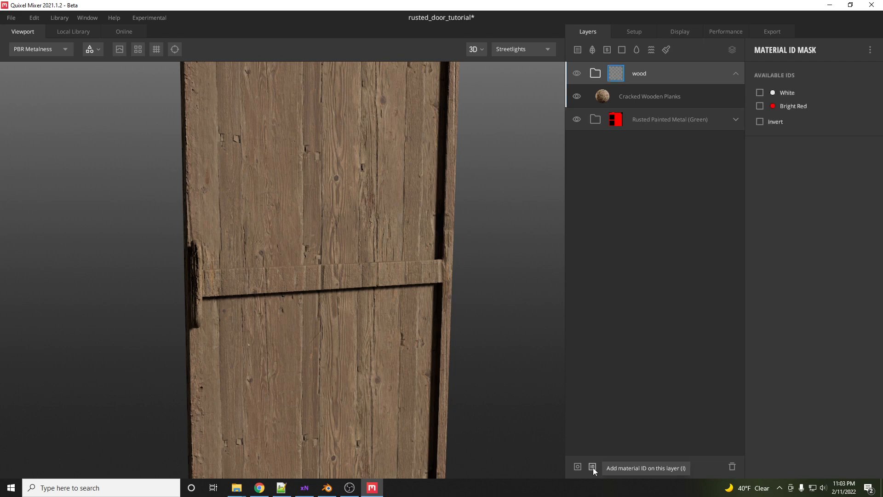
left_click(760, 93)
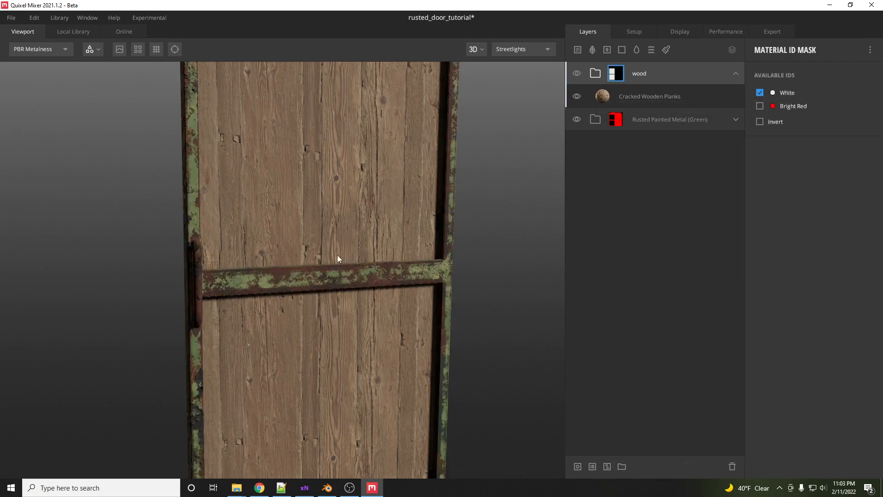
left_click_drag(338, 255, 369, 258)
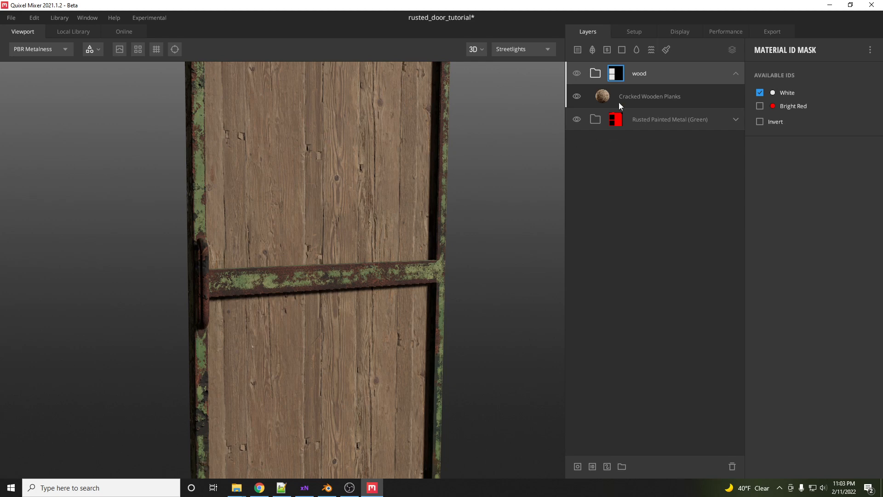
- Set the Cracked Wooden Planks layer's box projection tilt to 0
left_click(605, 96)
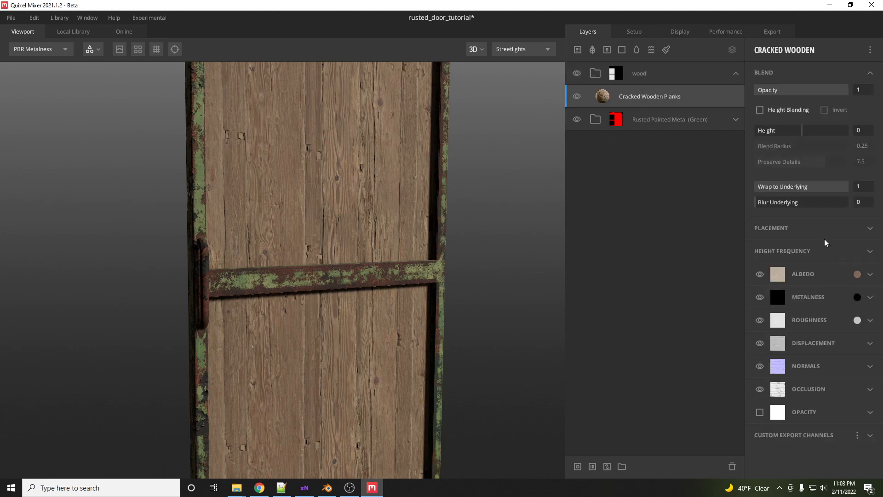
left_click(871, 228)
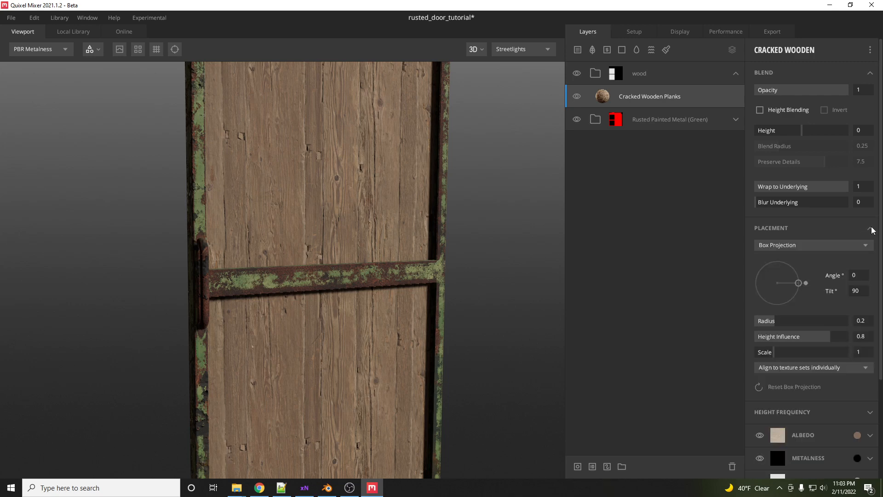
left_click(854, 291)
type("0")
key("Return")
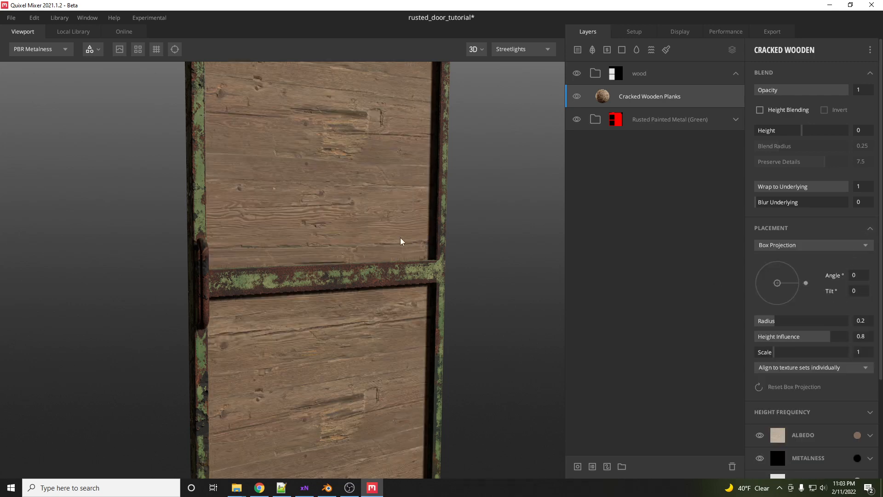
scroll(416, 270, "down", 4)
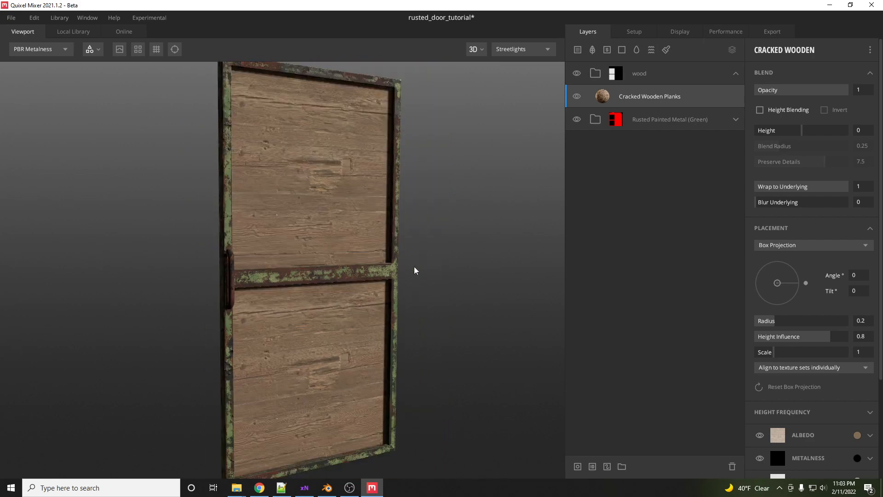
- Adjust the wood layer's box projection scale to about 0.6 and radius to about 0.47
scroll(416, 271, "up", 5)
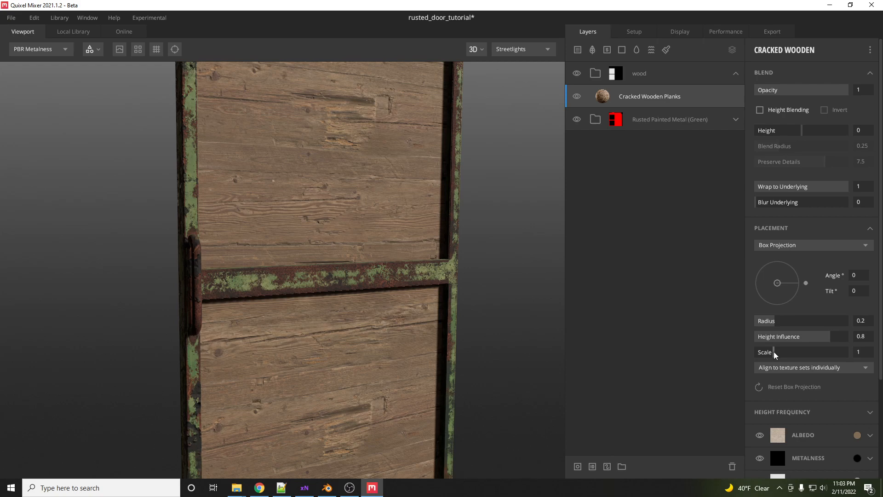
mouse_move(774, 354)
left_mouse_down()
mouse_move(785, 355)
mouse_move(767, 356)
left_mouse_up()
scroll(320, 281, "down", 5)
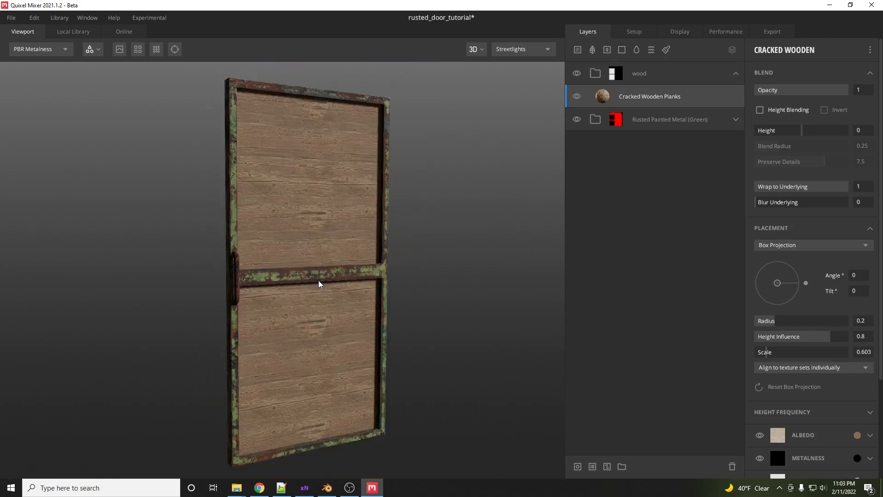
scroll(320, 283, "up", 6)
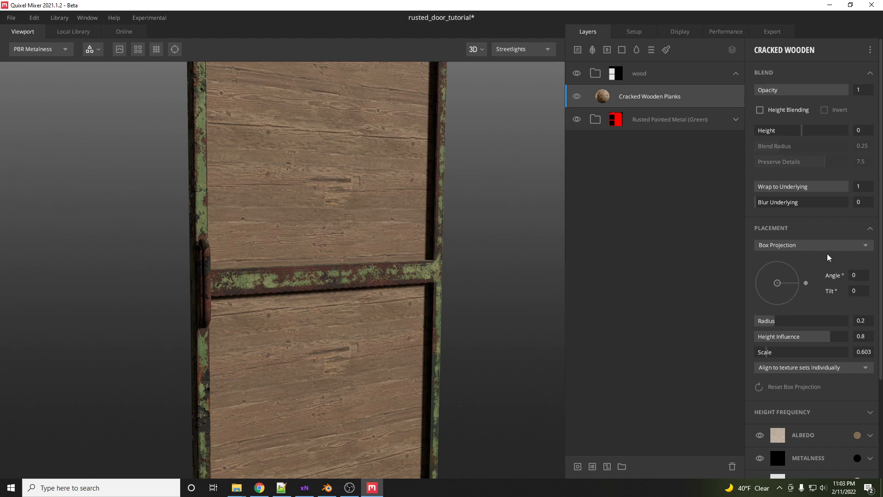
left_click_drag(773, 324, 788, 322)
- Switch the Cracked Wooden Planks layer's placement to Tiling
left_click(810, 248)
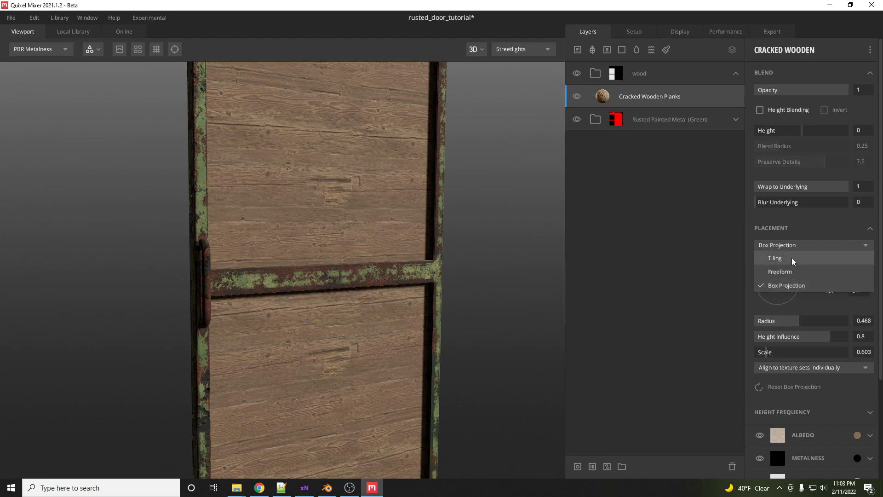
left_click(794, 256)
scroll(294, 284, "down", 3)
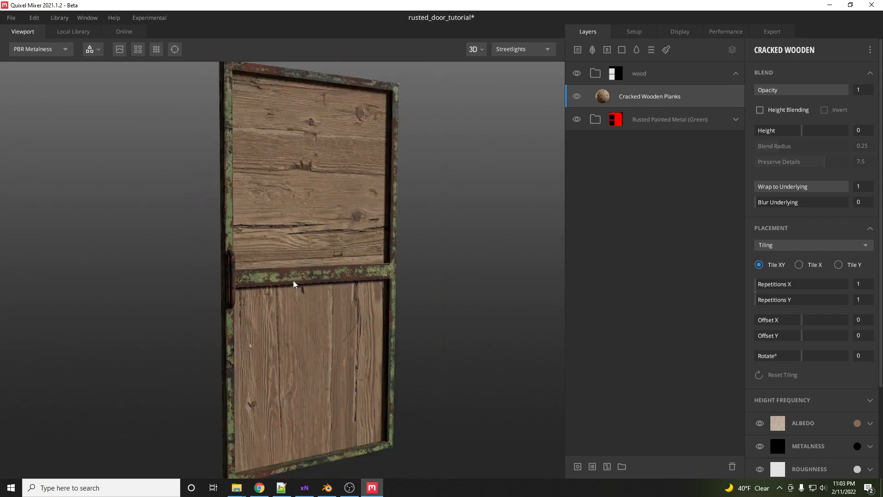
- Set the Cracked Wooden Planks layer's tiling repetitions X and Y to 2
scroll(294, 284, "up", 2)
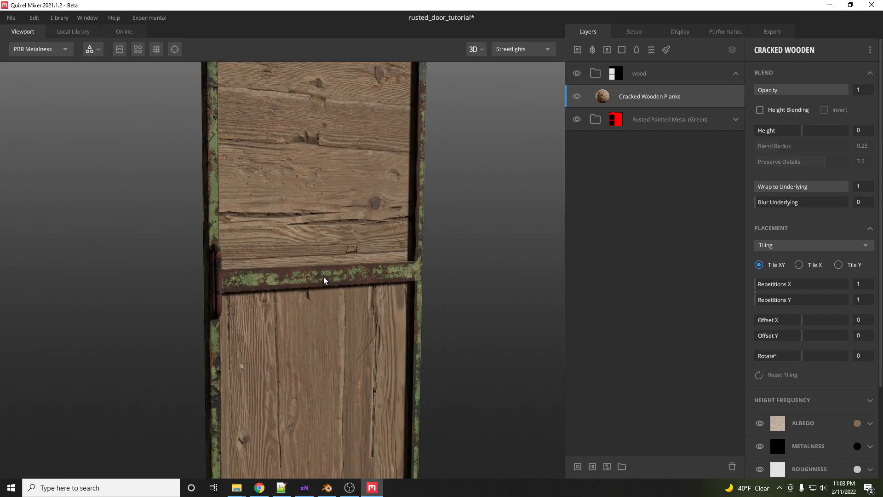
mouse_move(760, 283)
left_mouse_down()
mouse_move(777, 285)
mouse_move(761, 286)
mouse_move(761, 300)
left_mouse_up()
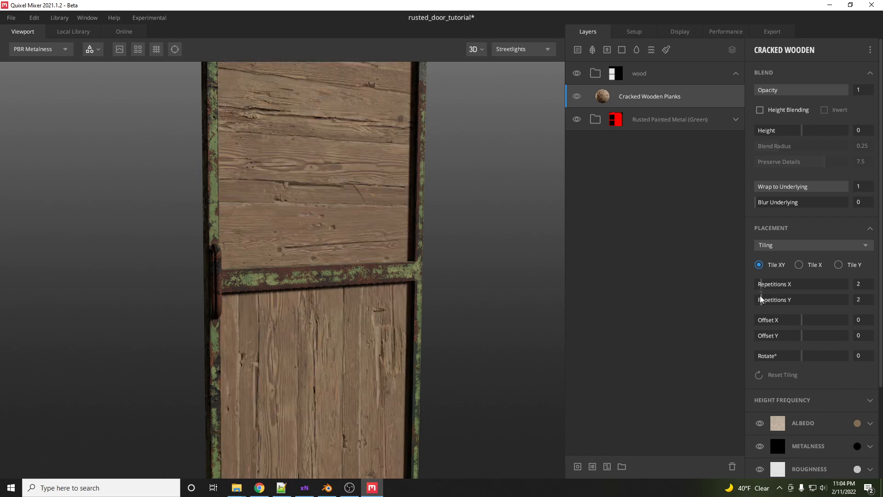
scroll(291, 300, "down", 3)
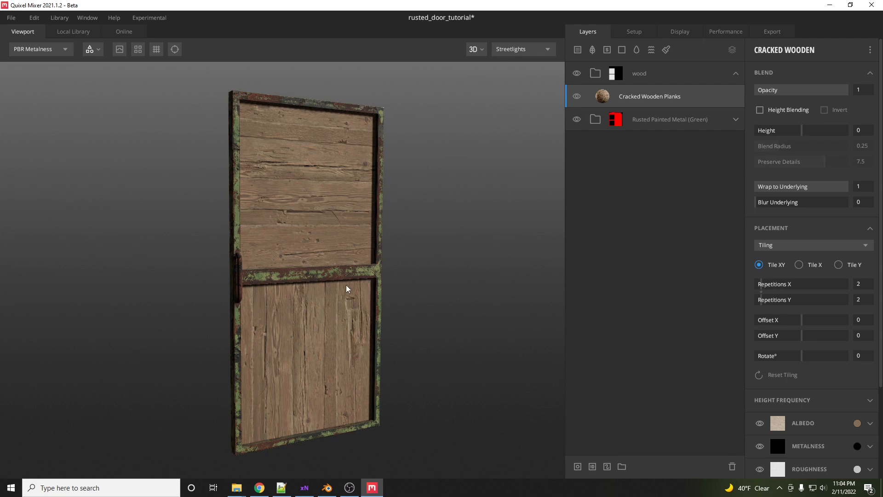
left_click_drag(338, 302, 273, 343)
scroll(320, 302, "up", 3)
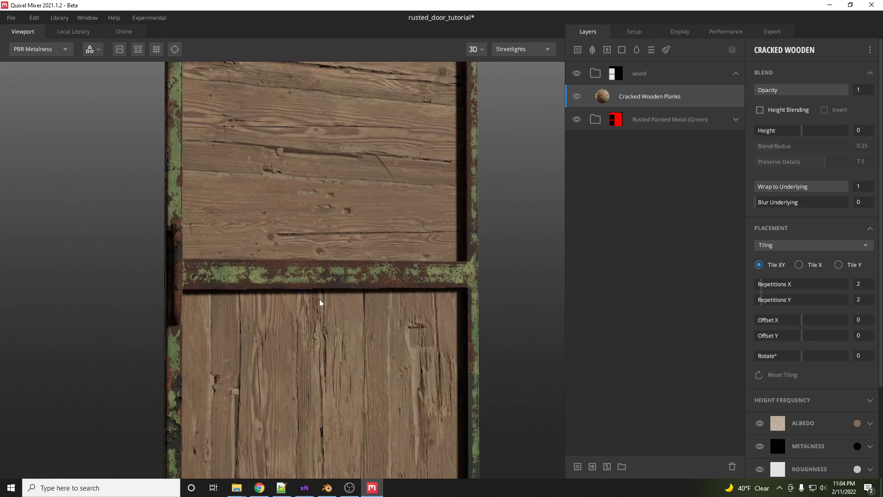
left_click_drag(319, 302, 372, 306)
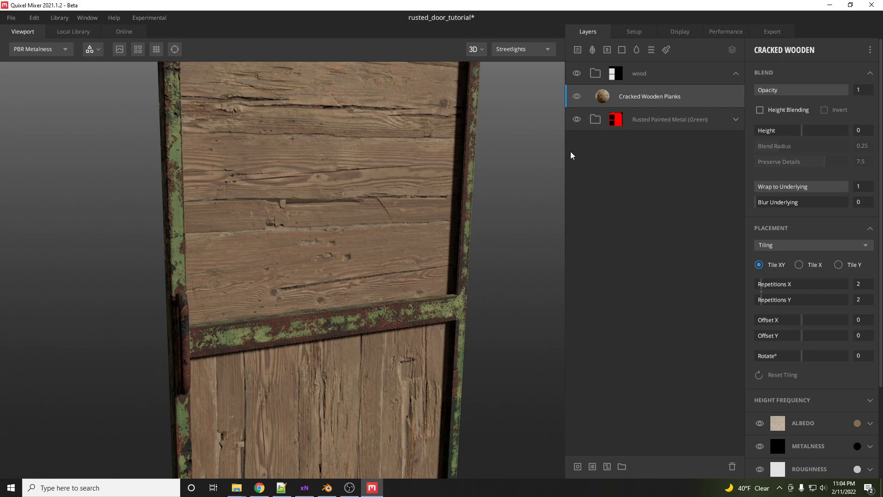
- Duplicate the Rust Base layer of the metal group and move the copy into the wood group above Cracked Wooden Planks
left_click(736, 122)
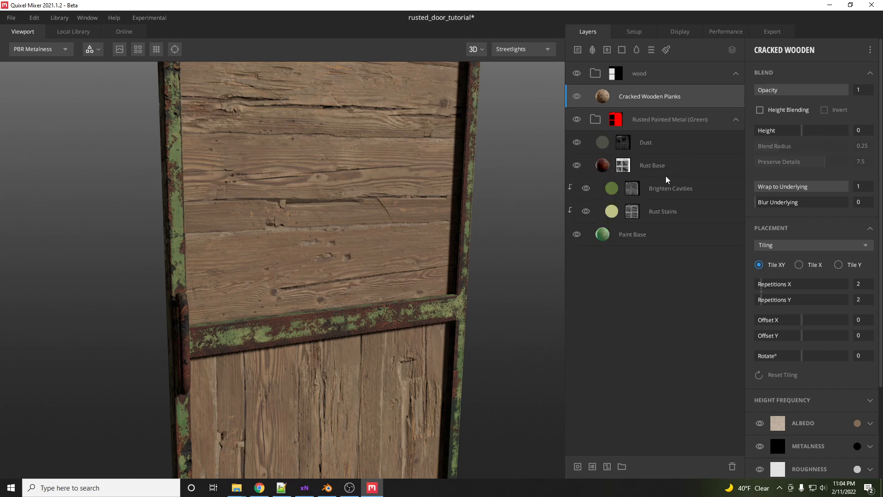
left_click(604, 168)
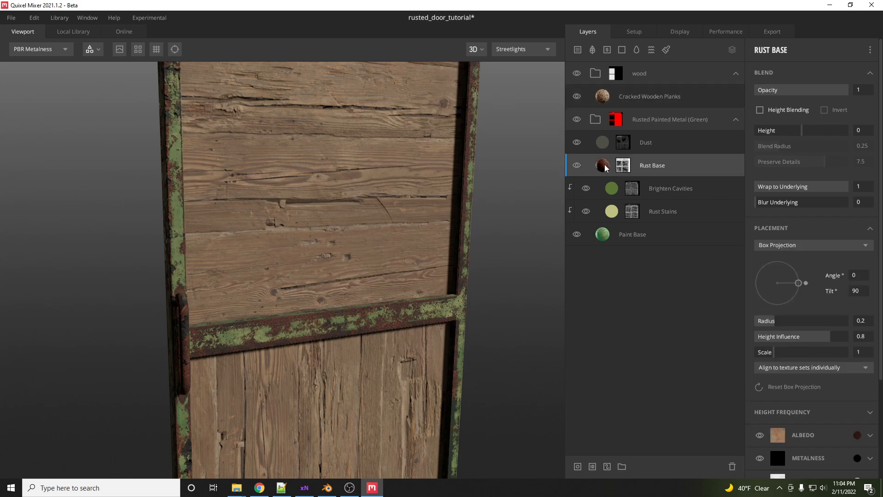
right_click(607, 168)
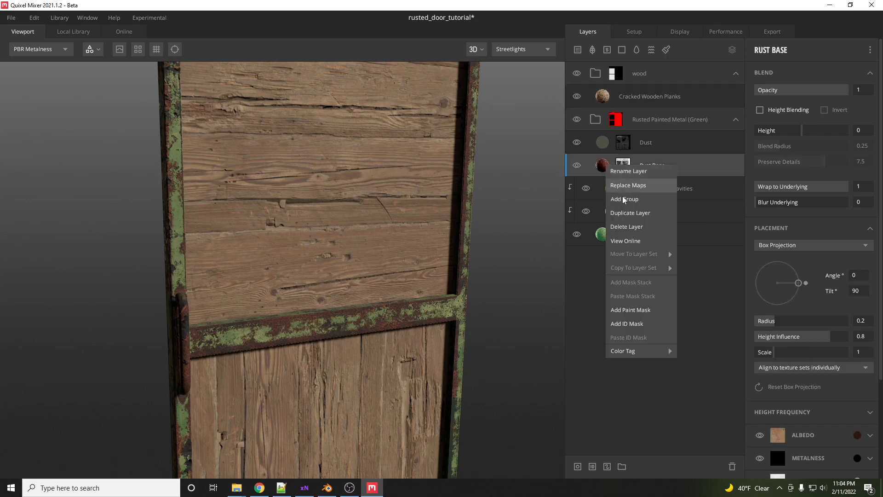
left_click(631, 212)
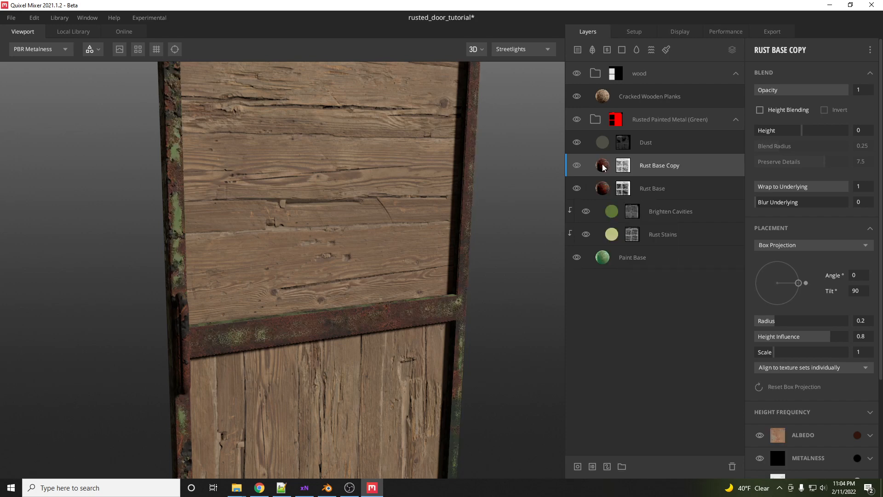
left_click_drag(604, 167, 622, 90)
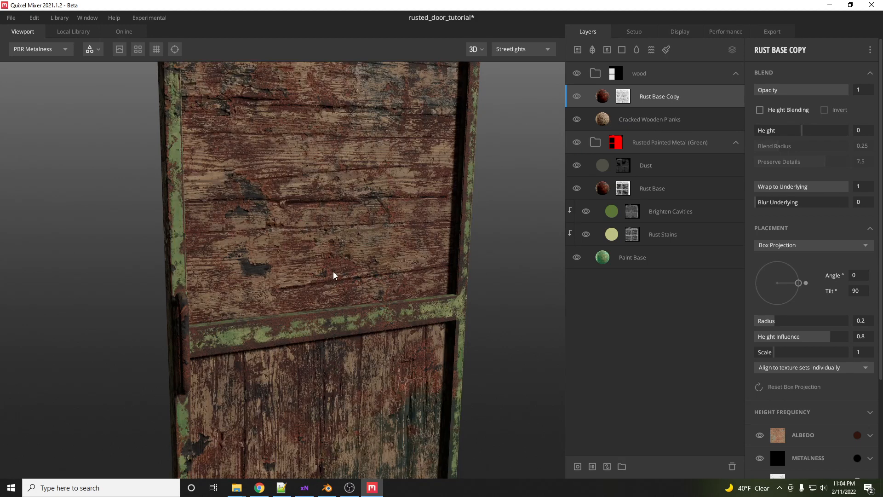
- Examine the Rust Base Copy's mask stack on the door, then reselect the Cracked Wooden Planks layer
left_click_drag(334, 275, 351, 232)
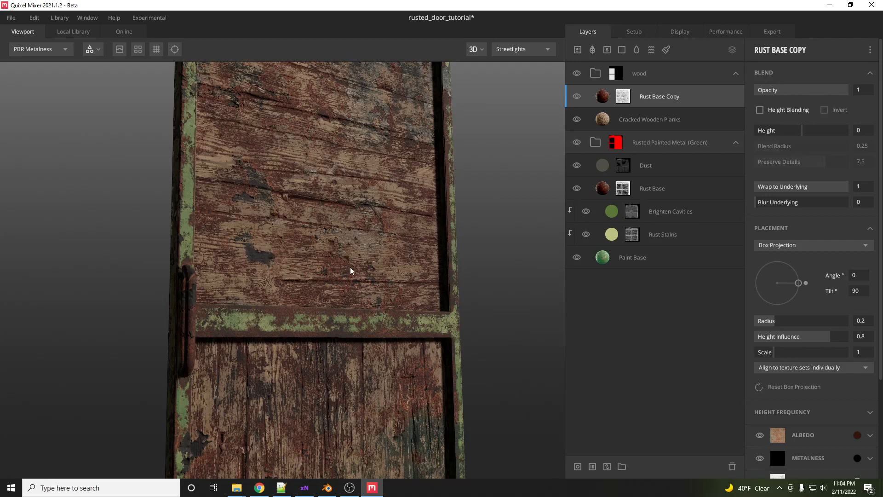
scroll(351, 271, "up", 3)
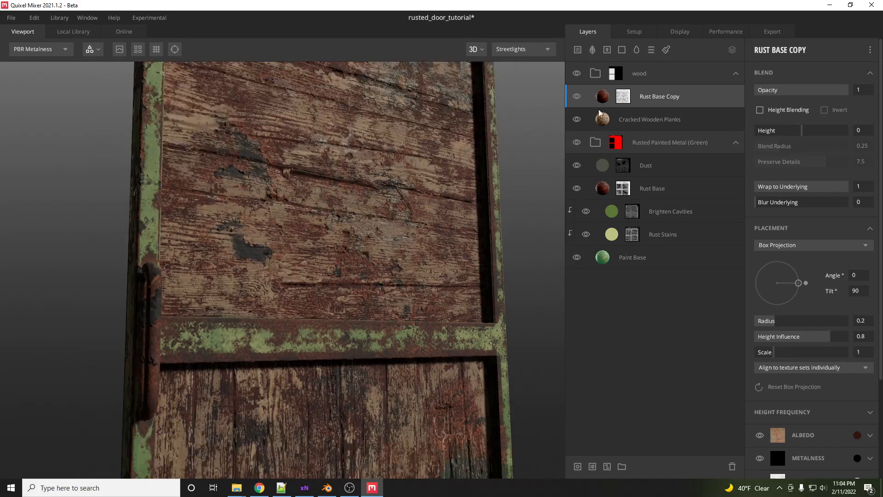
left_click(623, 96)
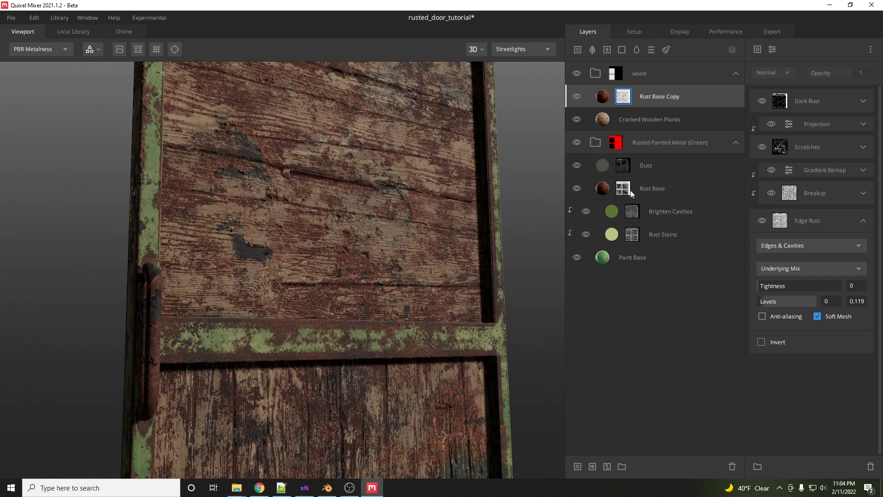
left_click(604, 120)
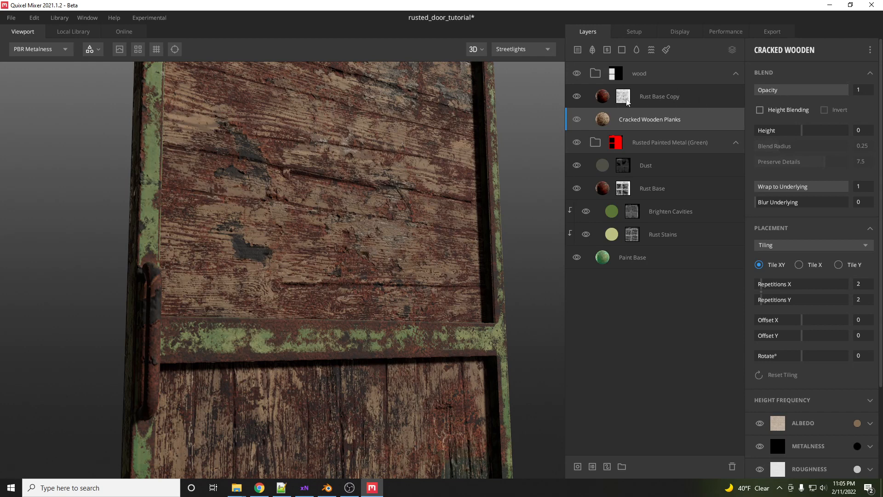
- Set the Edge Rust mask's Levels on Rust Base Copy to 0.032 and 0.317
left_click(628, 101)
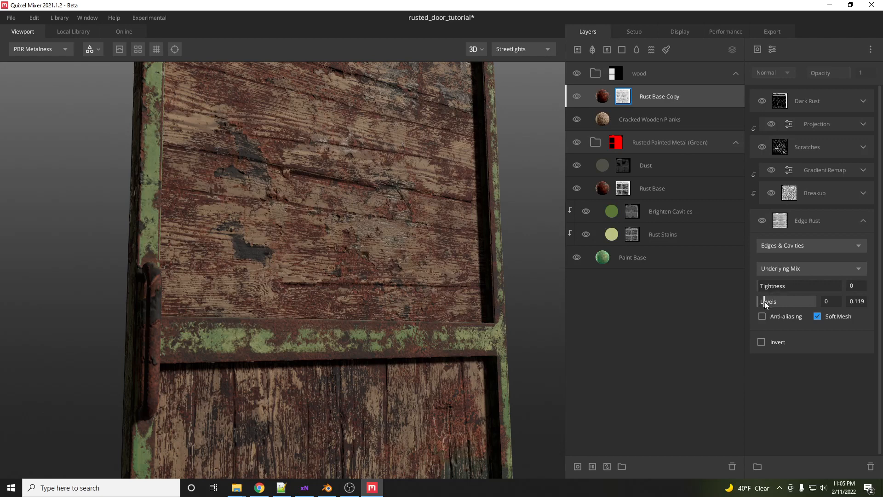
left_click_drag(766, 303, 778, 303)
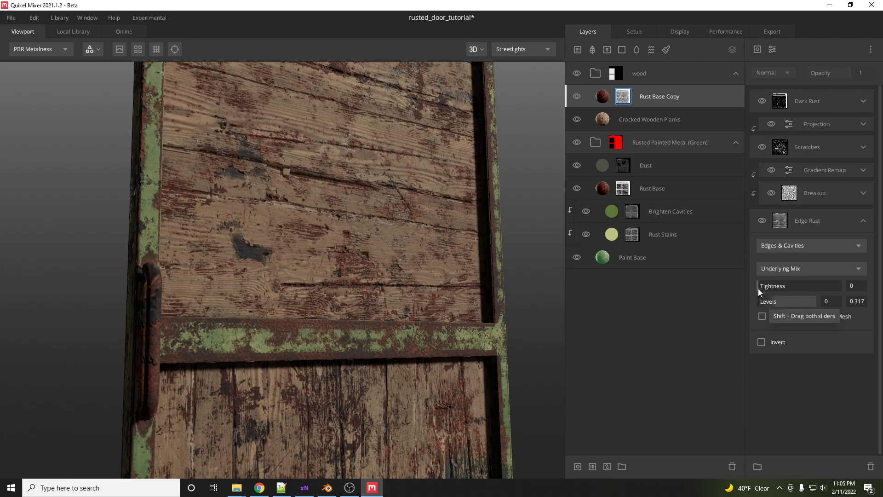
left_click_drag(759, 300, 760, 301)
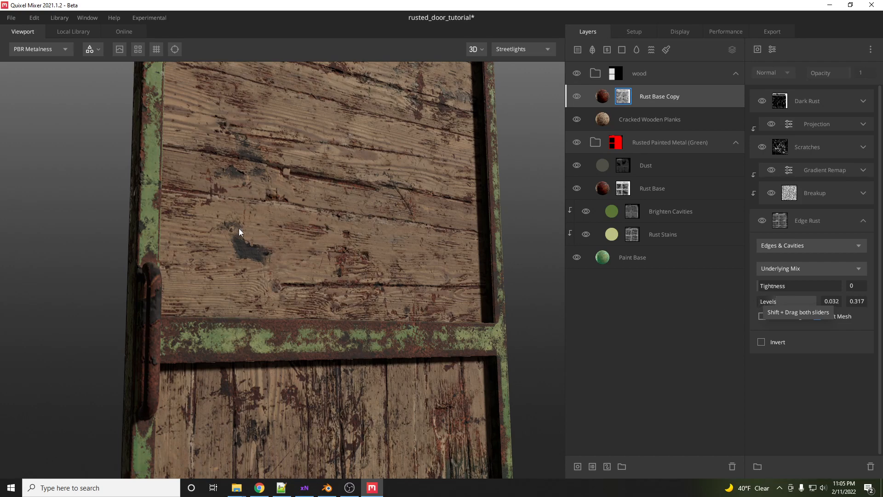
- Duplicate the Rust Base Copy layer in the wood group
mouse_move(363, 223)
right_mouse_down("alt")
mouse_move(371, 260)
mouse_move(355, 223)
right_mouse_up("alt")
left_click_drag(355, 222, 269, 228, "alt")
right_click_drag(318, 209, 306, 274, "alt")
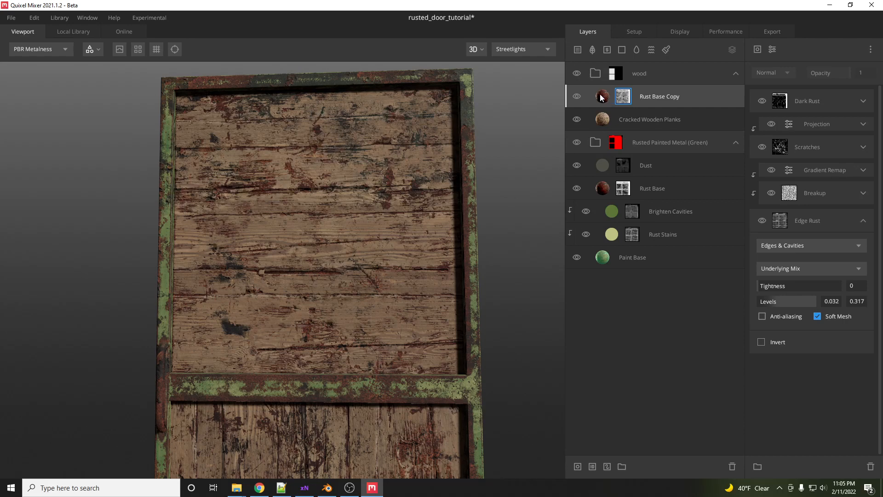
left_click(651, 96)
right_click(647, 95)
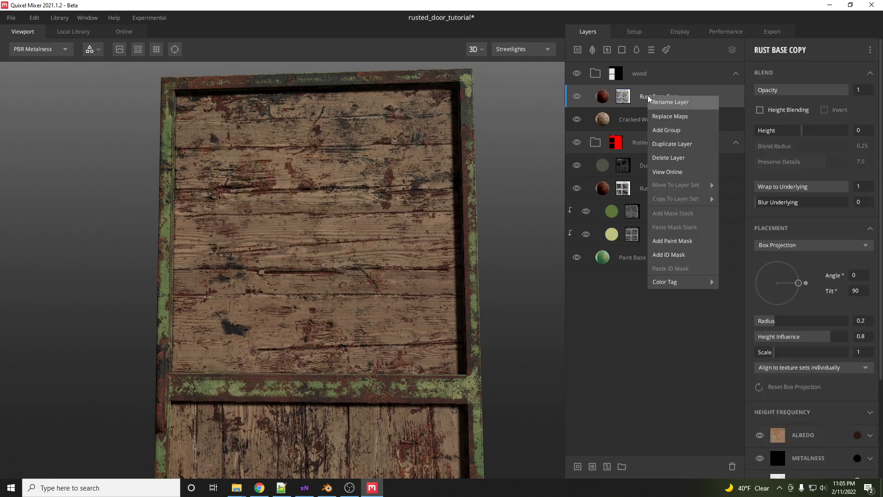
left_click(674, 142)
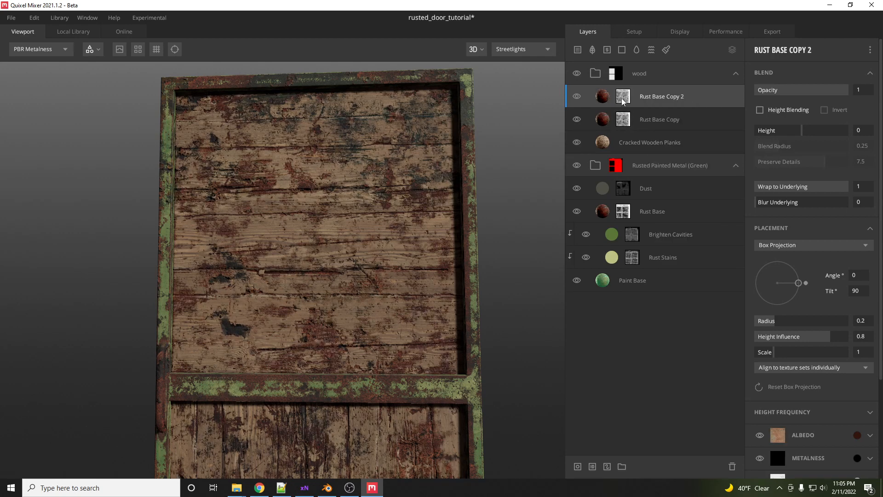
- Delete the mask stack of the Rust Base Copy 2 layer
left_click(624, 98)
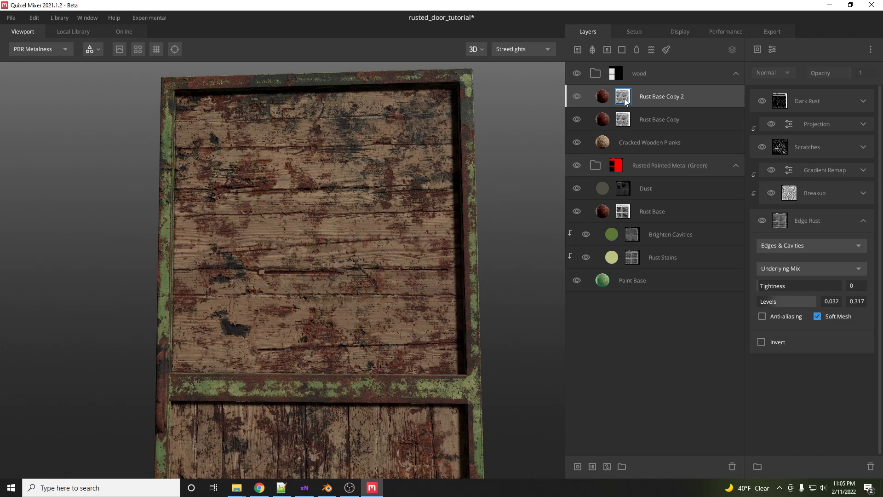
right_click(627, 98)
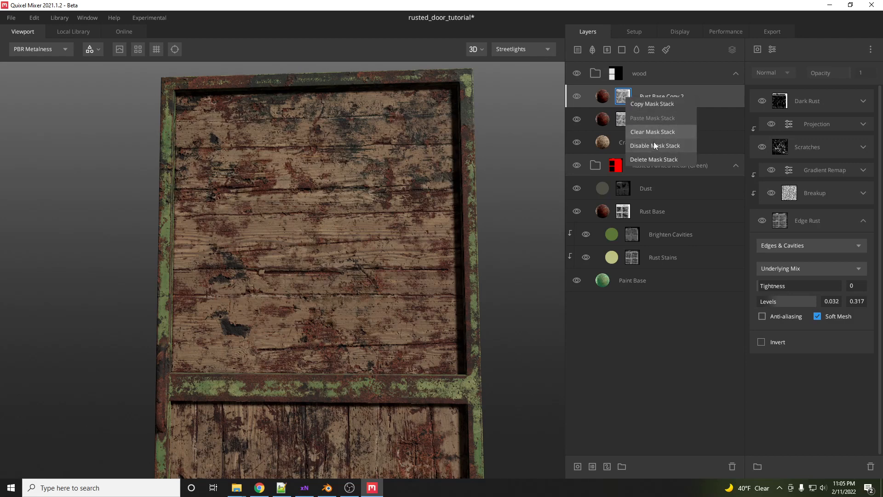
left_click(654, 159)
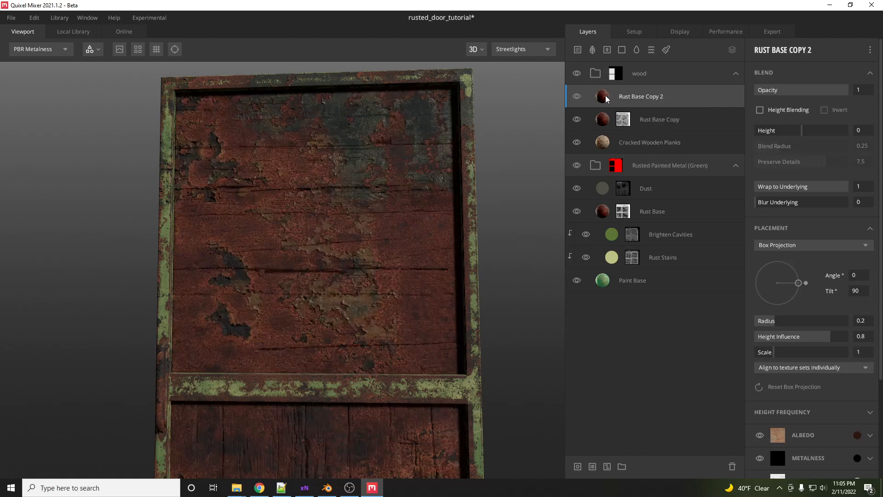
- Add a black paint mask to the Rust Base Copy 2 layer
left_click(666, 51)
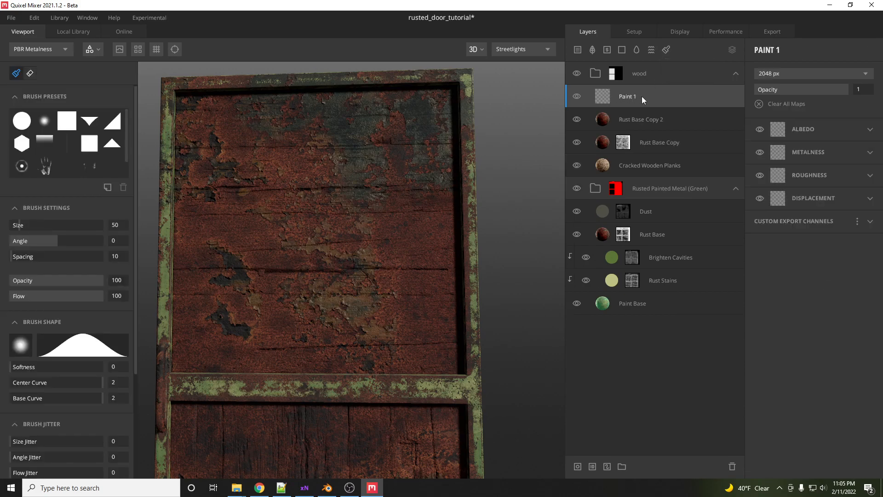
key("Delete")
right_click(605, 97)
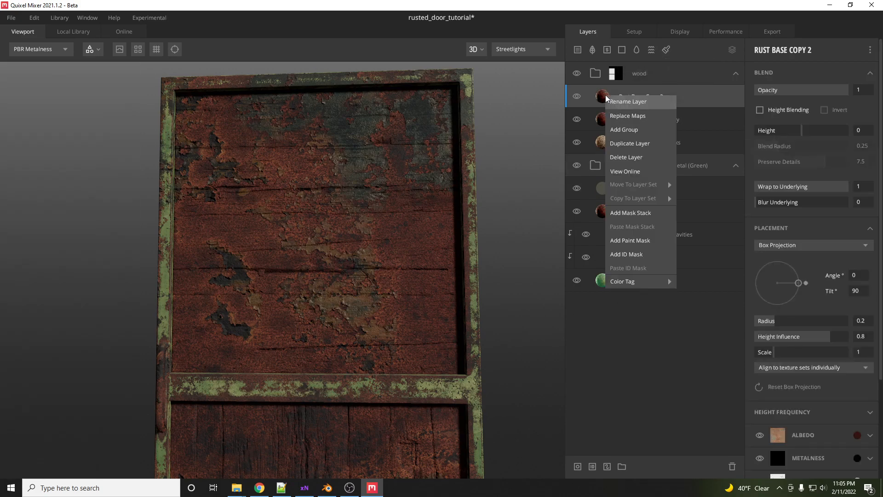
left_click(642, 243)
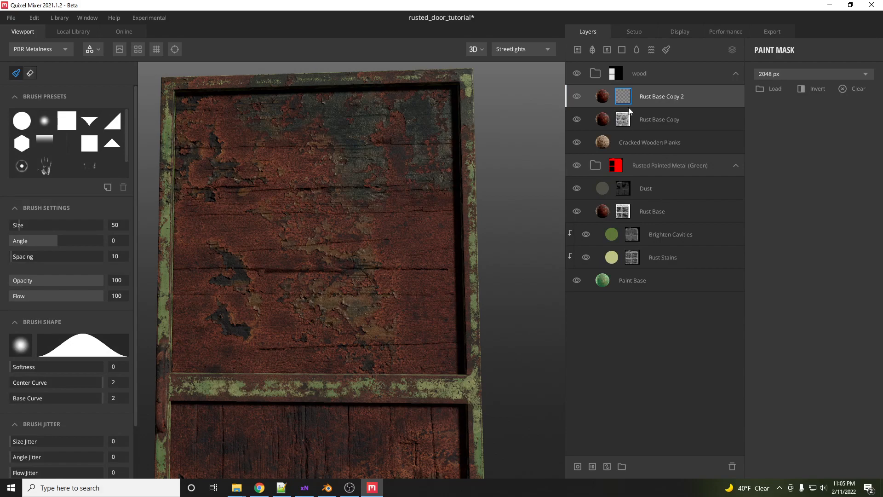
key("ctrl+z")
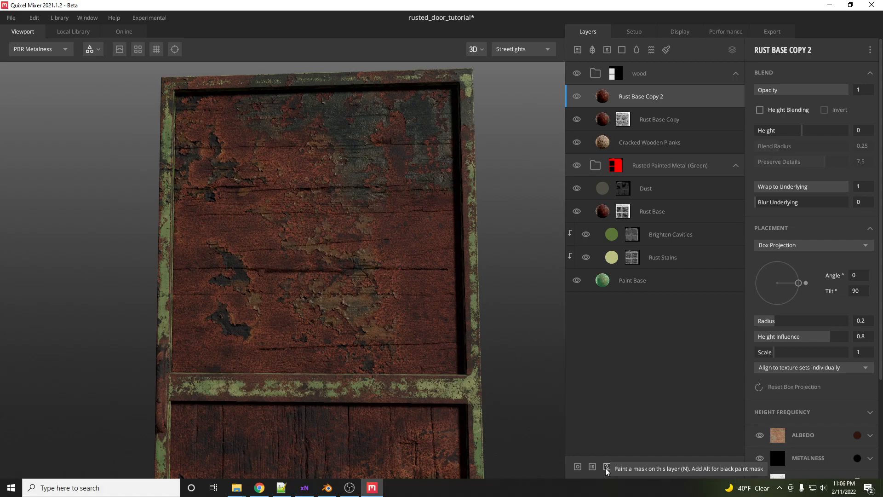
left_click(607, 466)
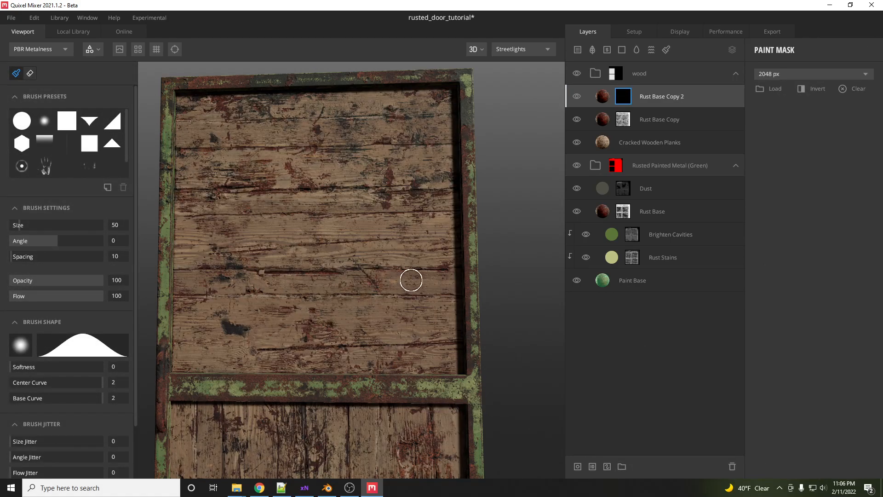
middle_click_drag(367, 284, 420, 162)
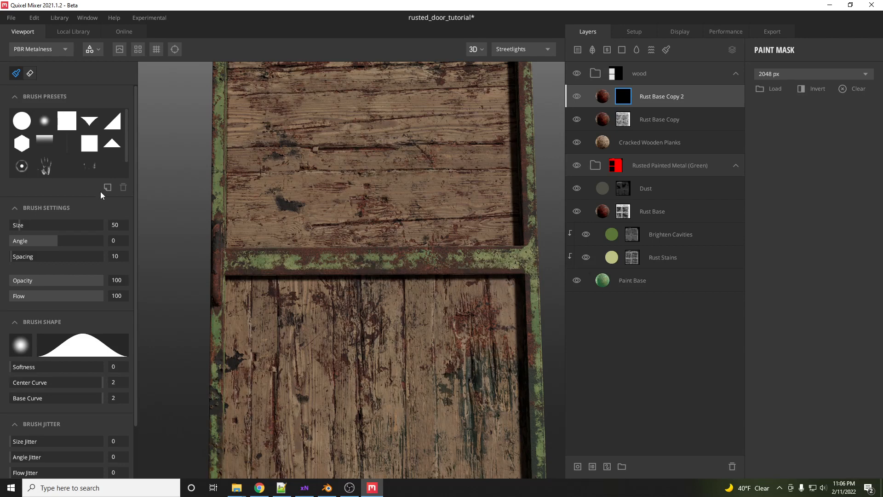
scroll(111, 168, "down", 1)
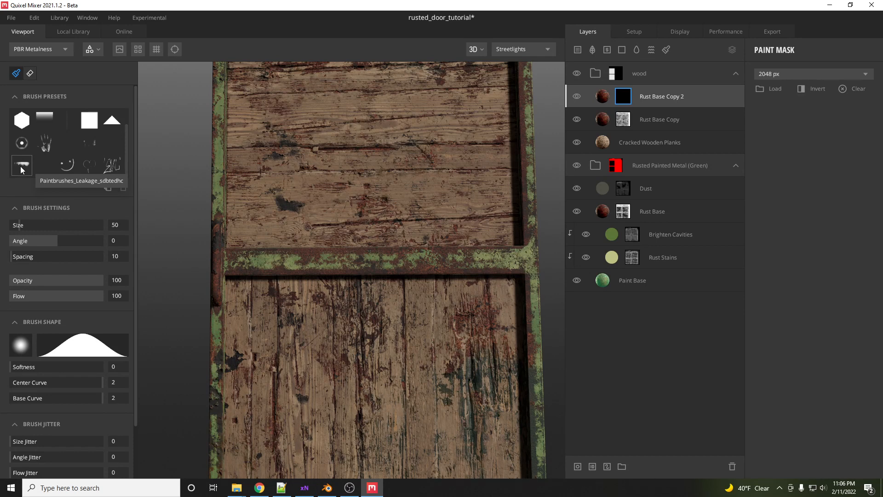
mouse_move(24, 345)
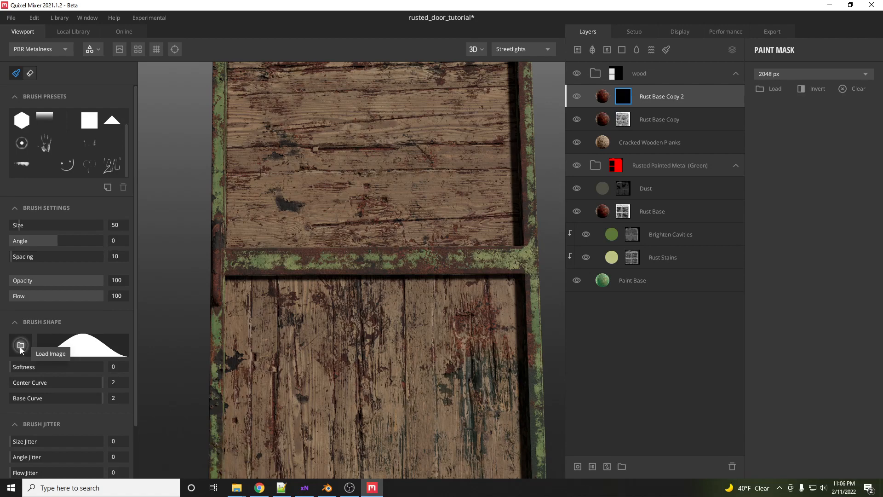
left_click(20, 346)
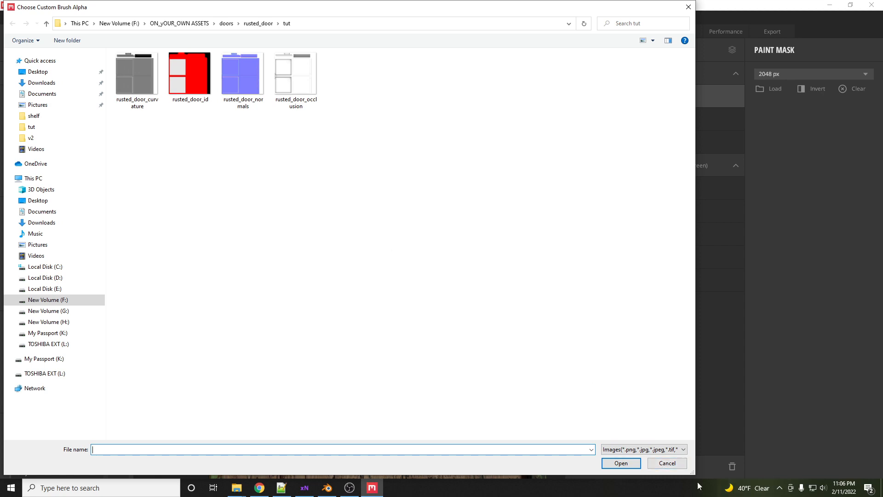
left_click(667, 463)
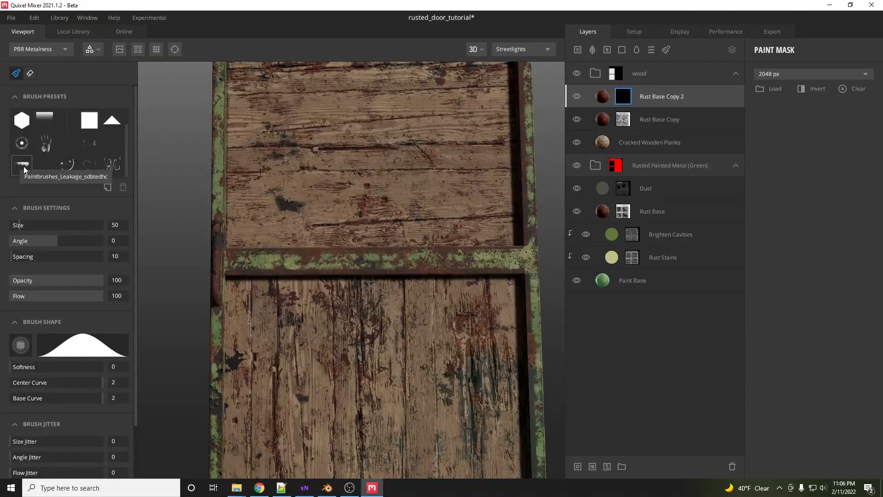
- Search the local library for leak assets across all types
left_click(70, 31)
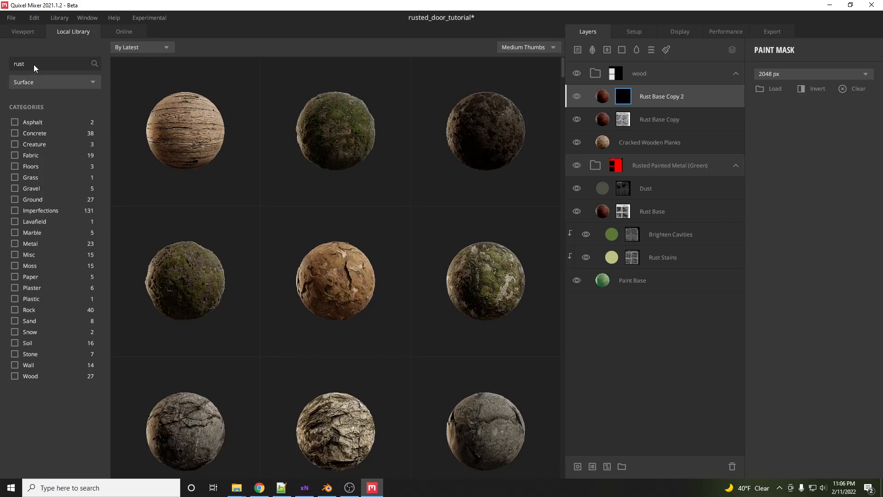
type("leak")
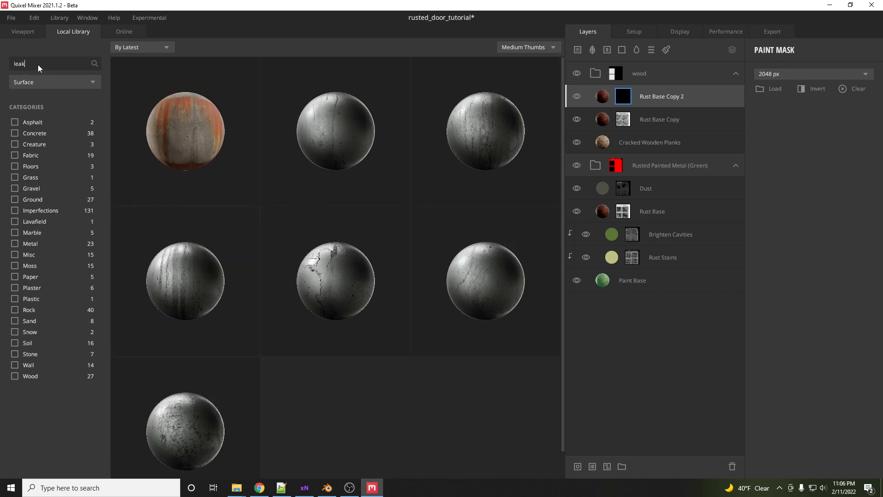
left_click(45, 82)
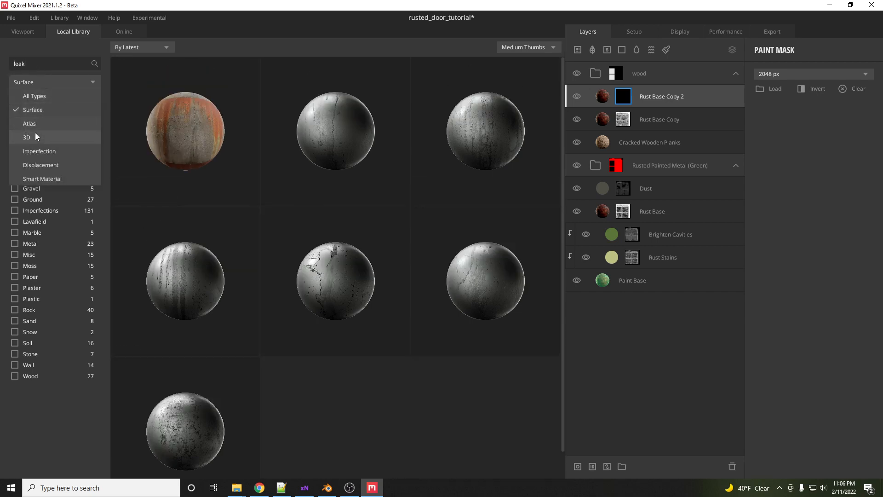
left_click(43, 92)
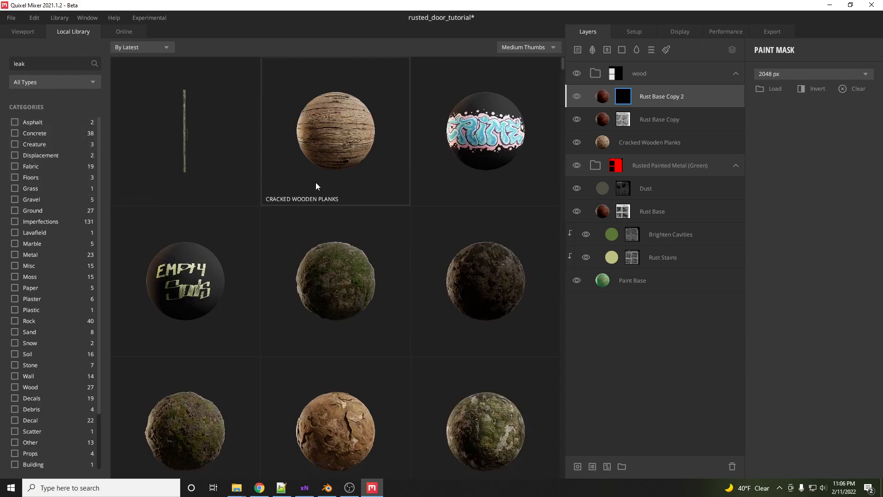
scroll(315, 182, "down", 5)
scroll(315, 185, "down", 3)
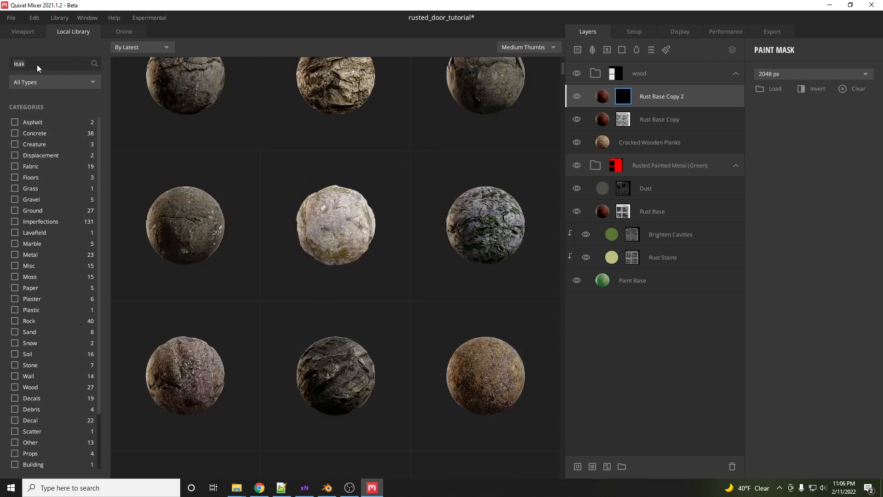
type("k")
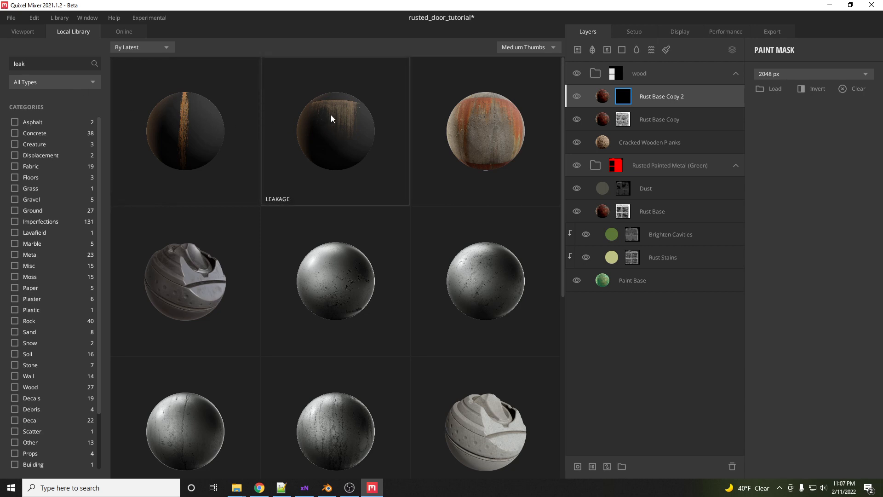
left_click(184, 129)
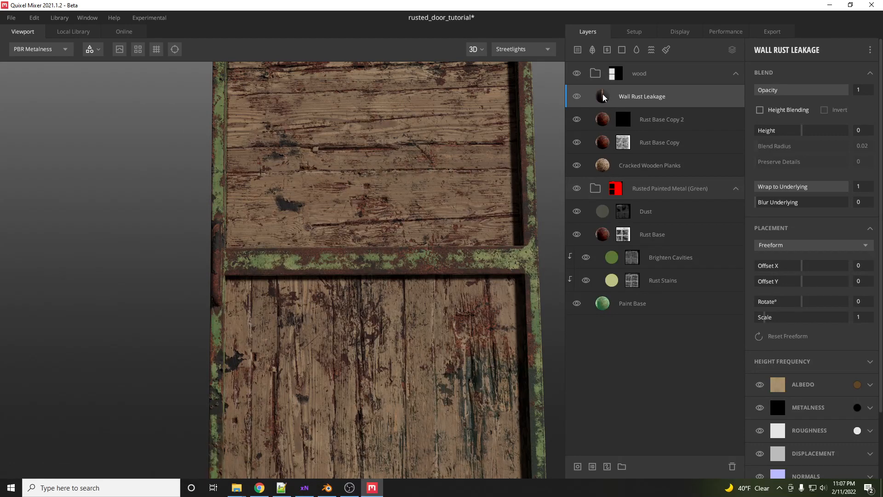
key("Delete")
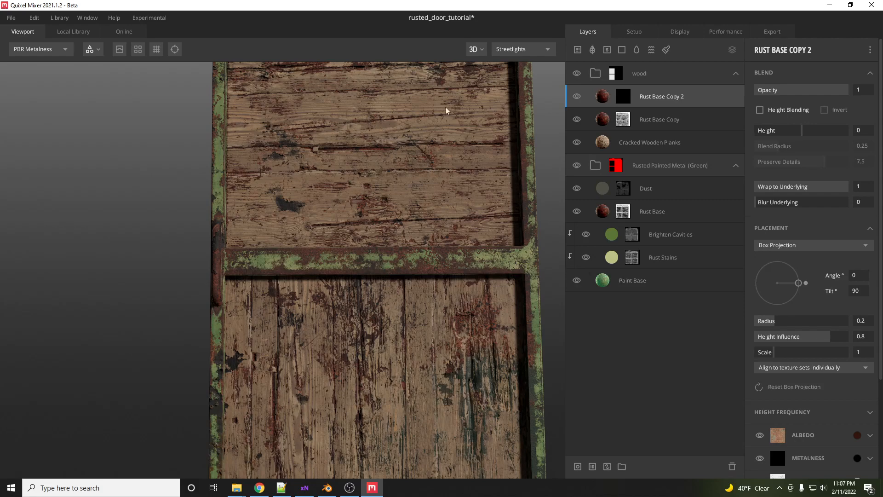
- Locate the Decal_Leakage_tkkvdjec asset folder in the file explorer
left_click(74, 31)
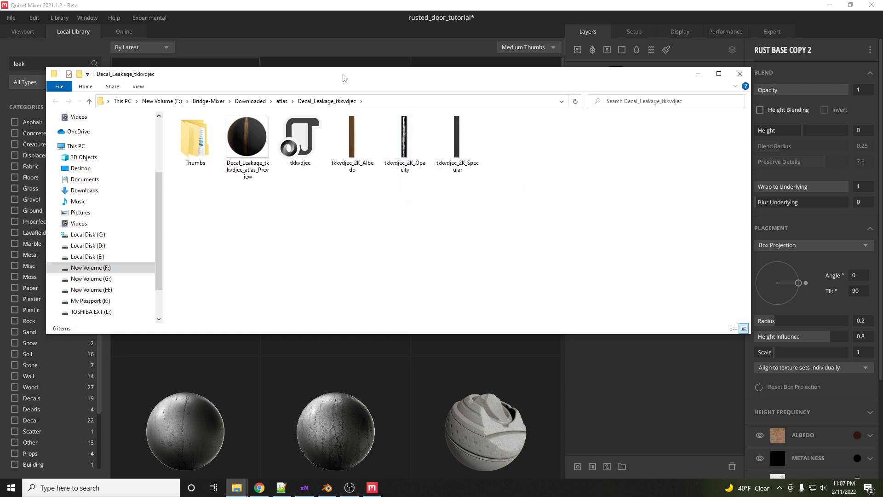
left_click_drag(324, 75, 882, 50)
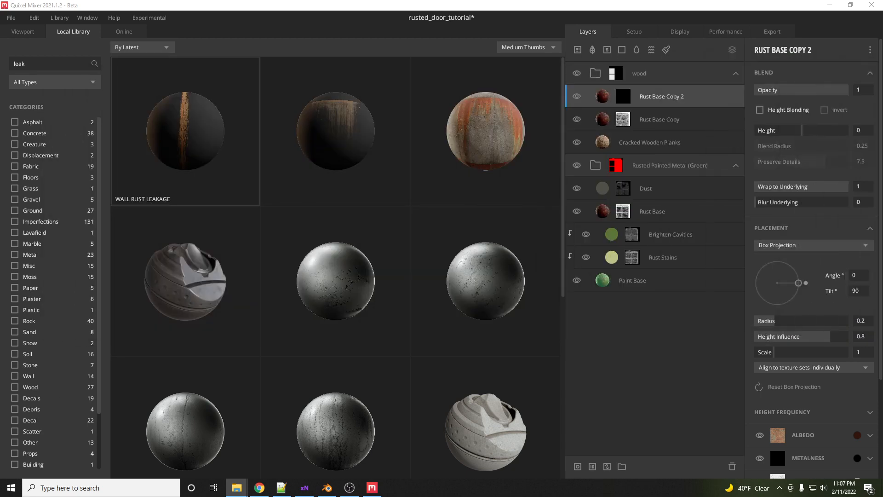
left_click(26, 34)
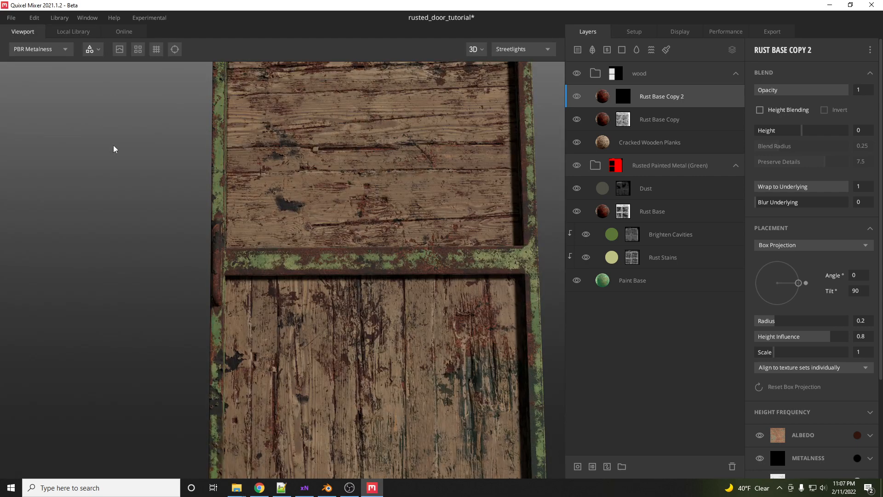
- Load tkkvdjec_2K_Opacity from the Decal_Leakage_tkkvdjec folder as the custom brush alpha for the layer's paint mask
left_click(627, 101)
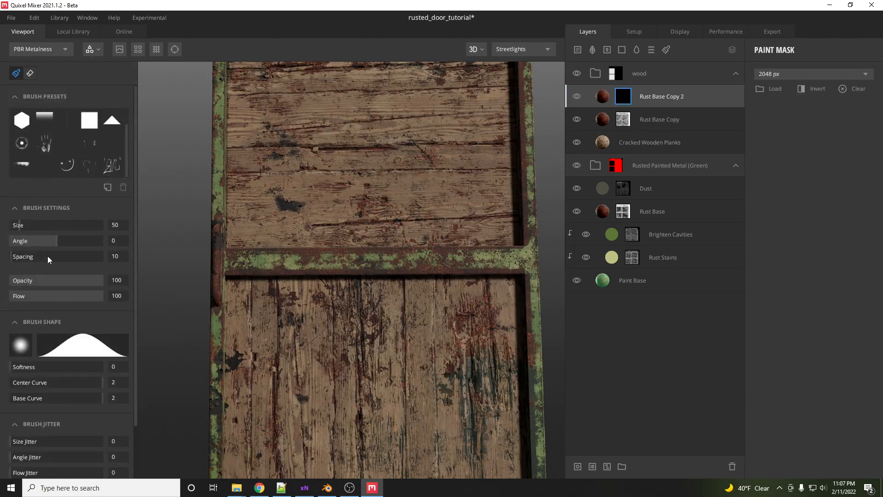
left_click(20, 345)
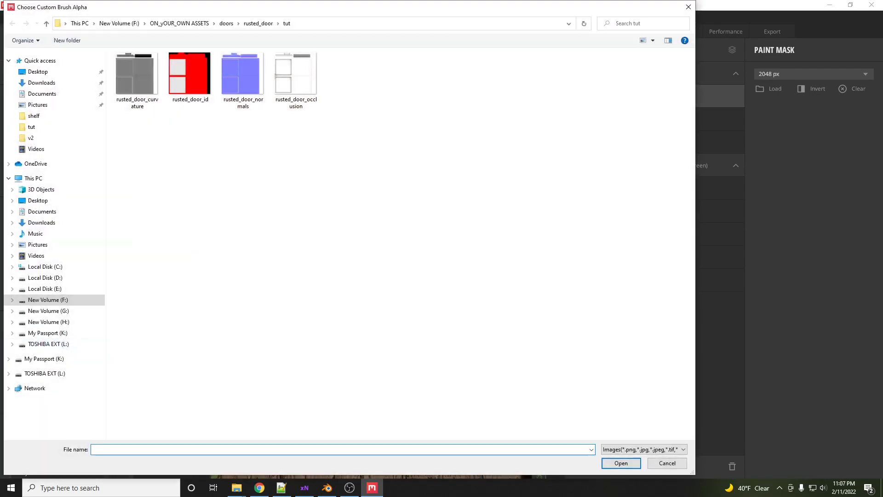
key("alt+Tab")
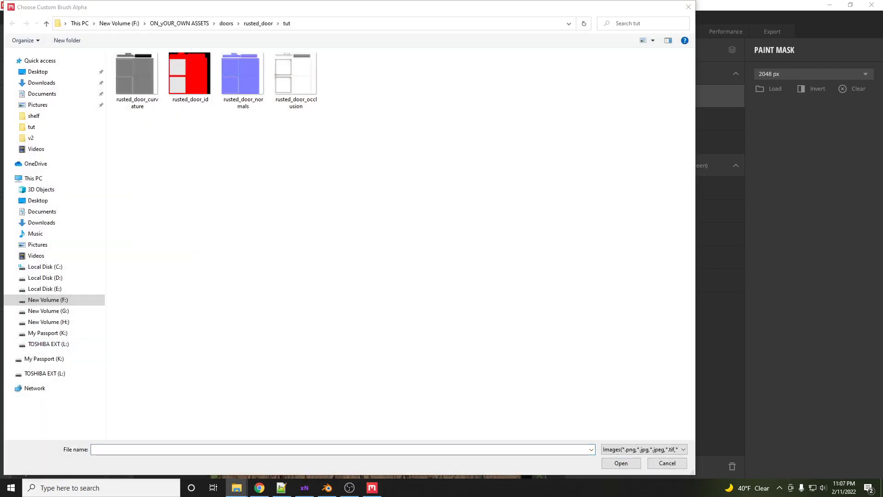
left_click(307, 25)
type("F:\\Bridge-Mixer\\Downloaded\\atlas\\Decal_Leakage_tkkvdjec")
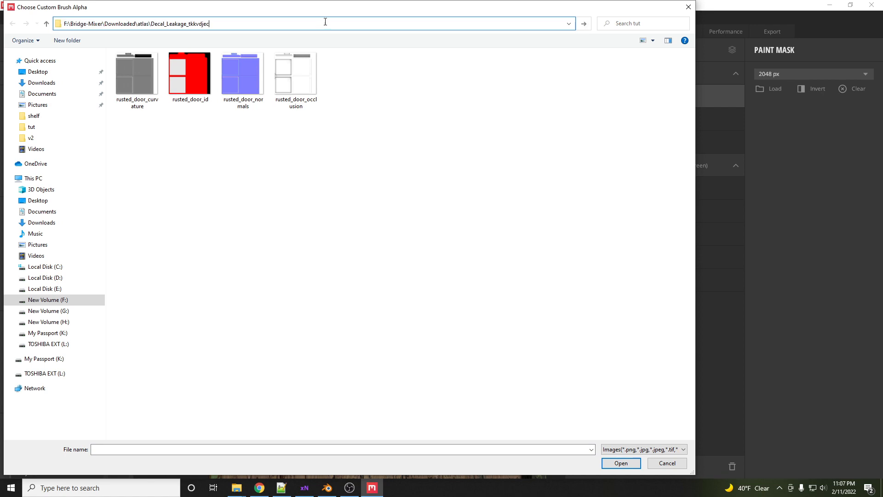
key("Return")
left_click(298, 79)
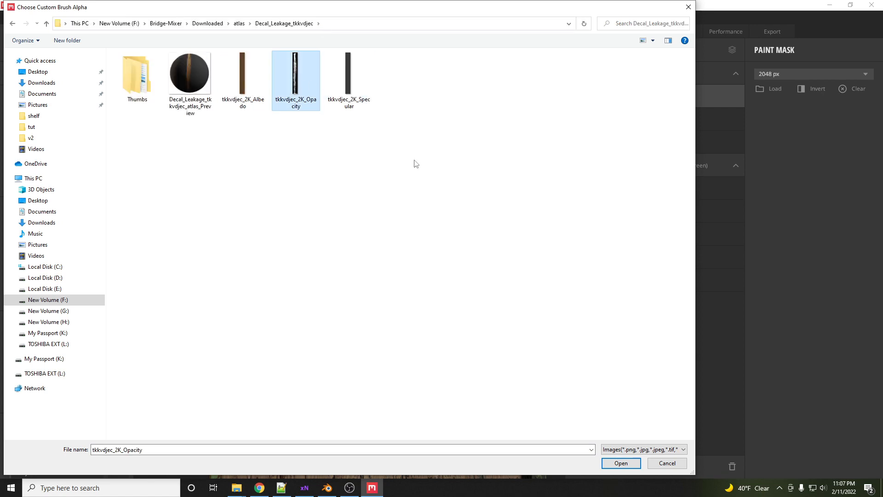
left_click(624, 462)
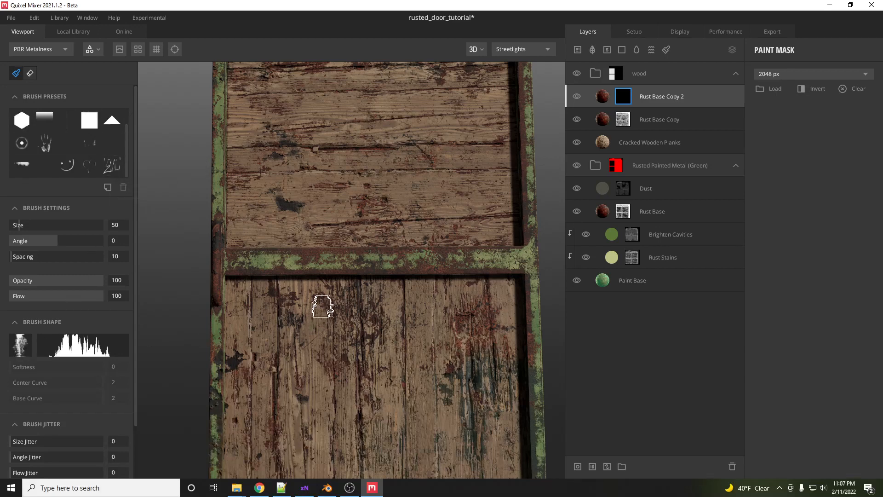
- Try a few leak brush strokes on the lower wooden panel and check the opacity image in the file explorer
left_click_drag(322, 303, 330, 322, "alt")
scroll(312, 230, "down", 3)
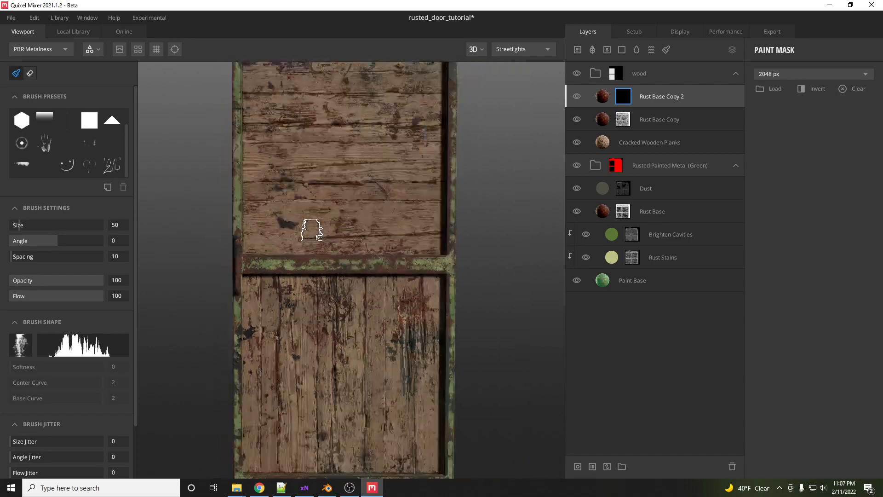
scroll(312, 231, "down", 2)
middle_click_drag(310, 288, 311, 252)
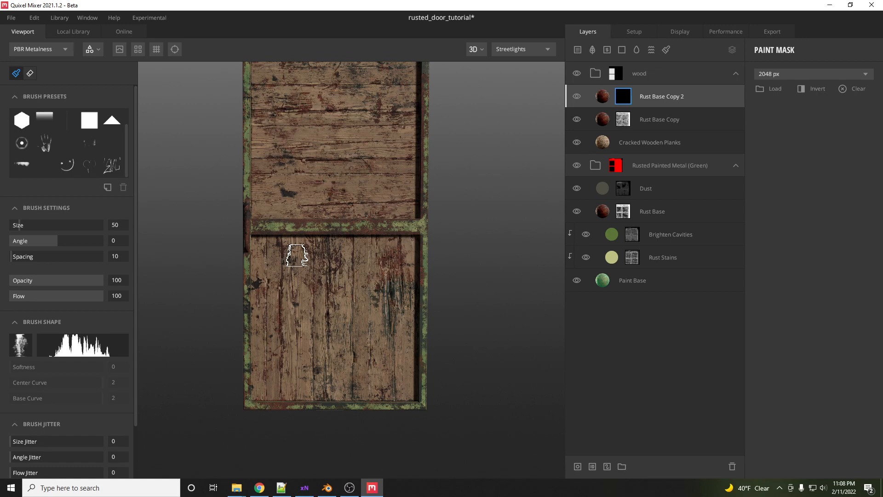
key("alt+Tab")
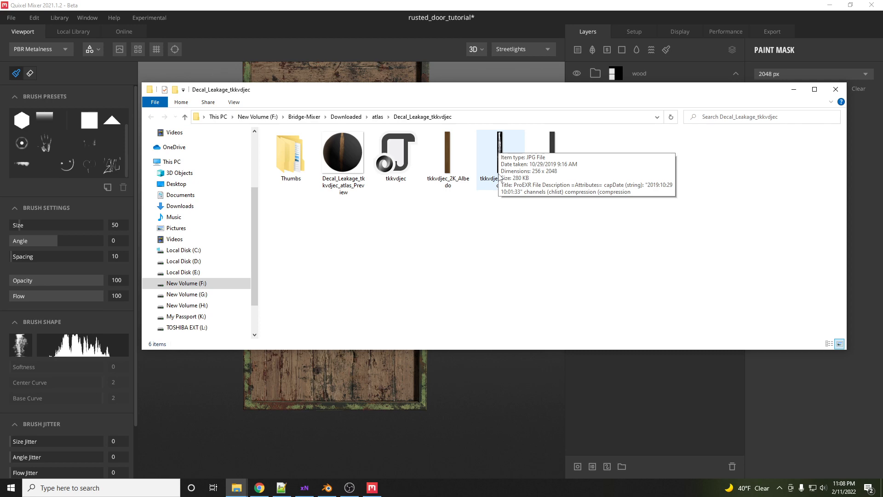
left_click_drag(440, 92, 882, 82)
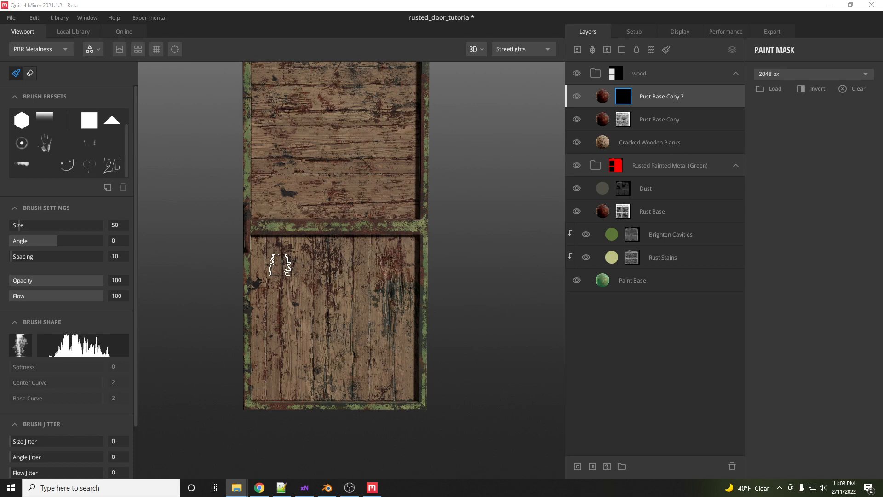
- Select the horizontal leak brush preset and enlarge the brush to about 261
left_click(22, 165)
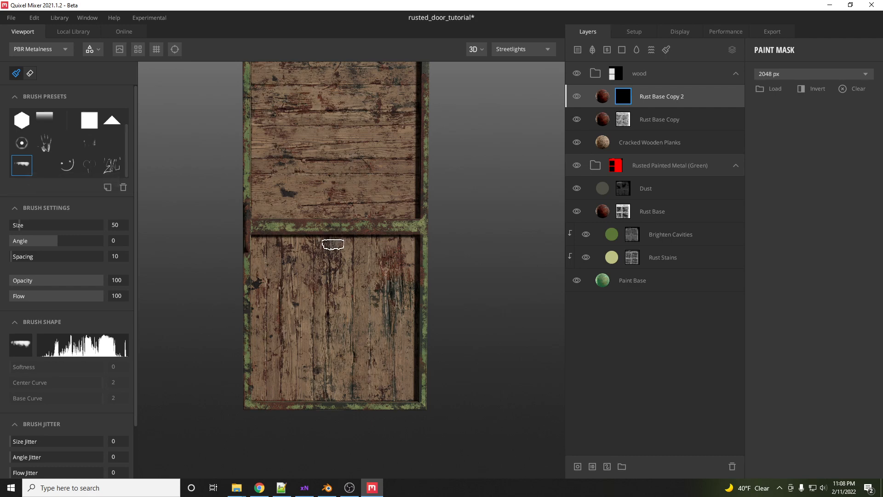
left_click_drag(37, 225, 49, 225)
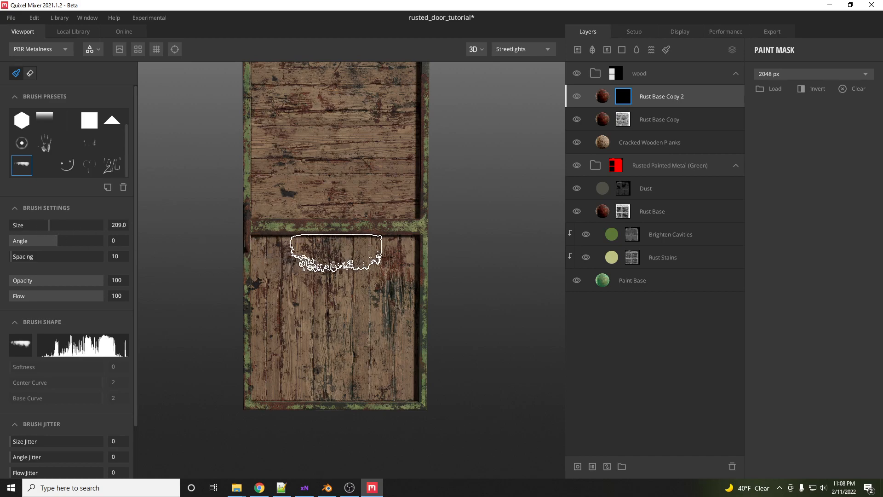
scroll(339, 251, "up", 3)
scroll(337, 251, "down", 3)
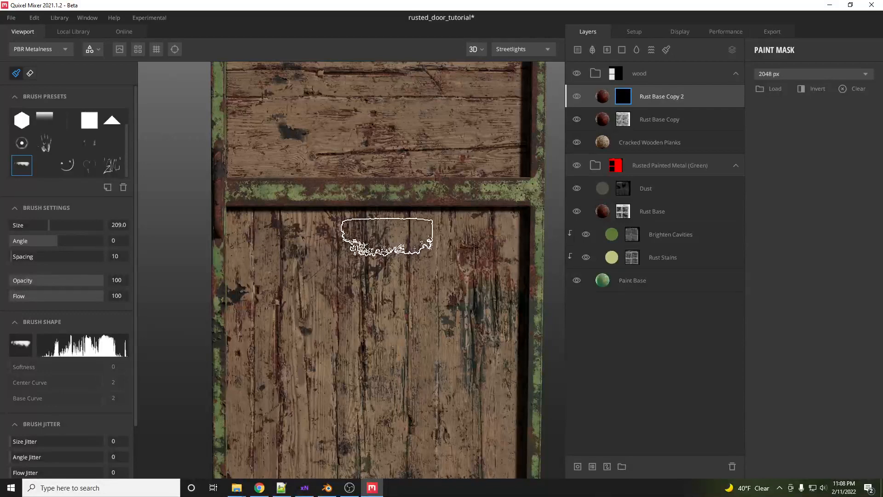
middle_click_drag(381, 232, 330, 236)
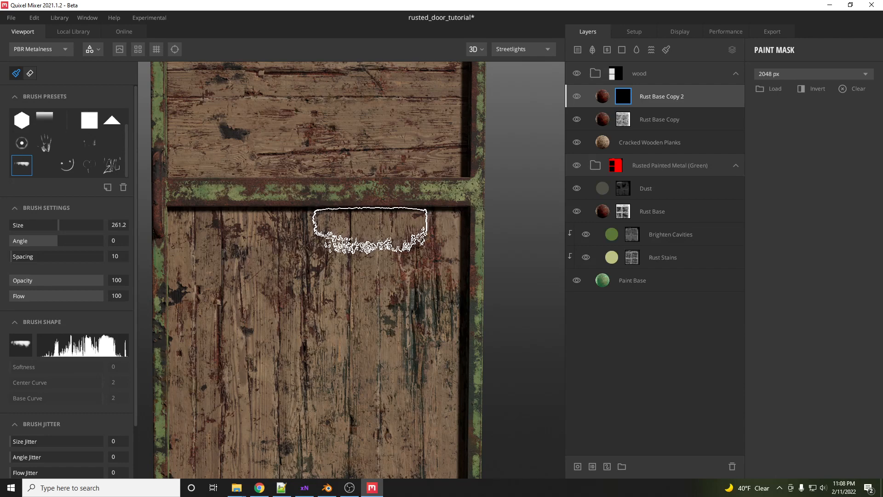
- Paint a white rust leak just below the middle rail on the lower wooden panel
scroll(68, 443, "down", 3)
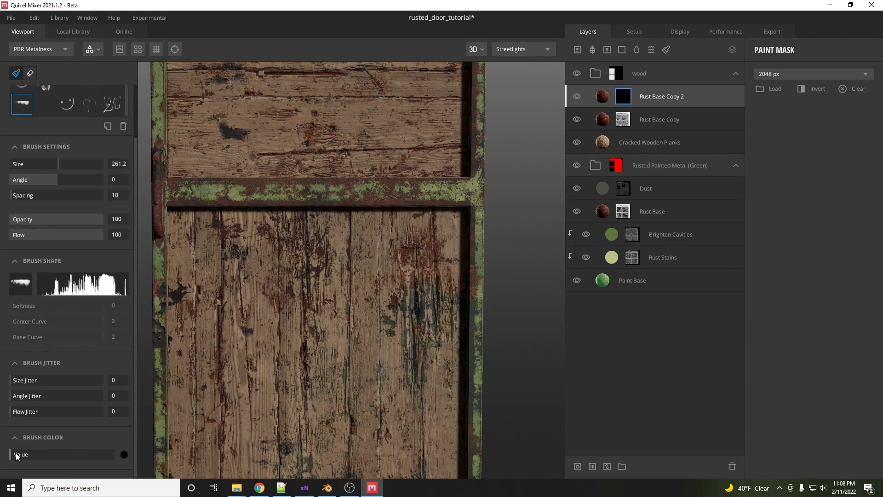
mouse_move(372, 242)
left_mouse_down()
mouse_move(373, 228)
mouse_move(307, 224)
left_mouse_up()
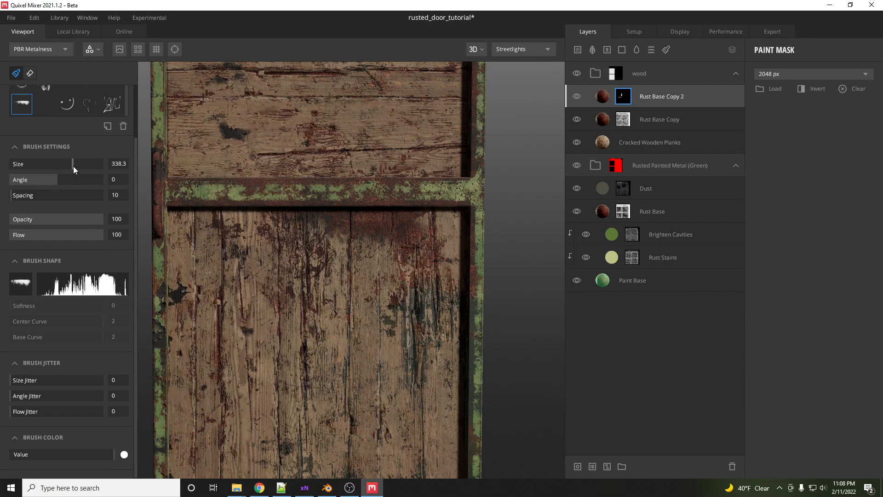
- Set the brush size to about 482.5 and try a leak stroke on the upper panel, undoing it
mouse_move(73, 166)
left_mouse_down()
mouse_move(106, 180)
mouse_move(98, 168)
mouse_move(114, 172)
left_mouse_up()
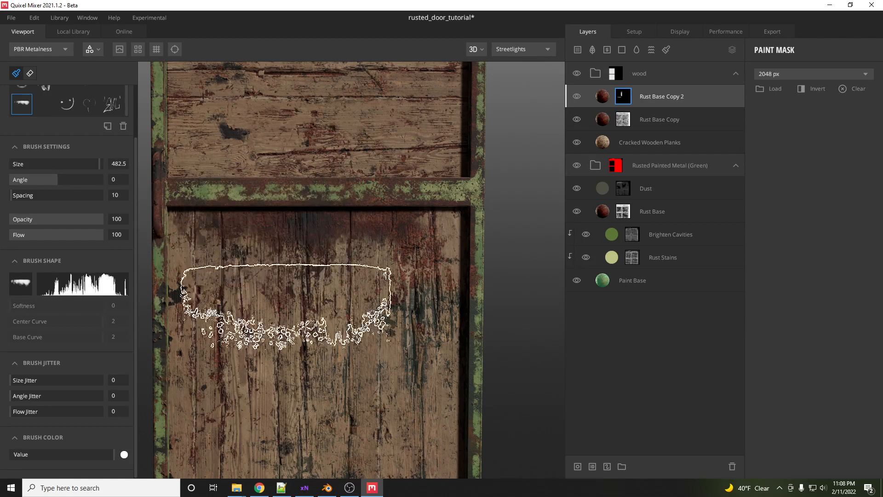
scroll(288, 306, "down", 5)
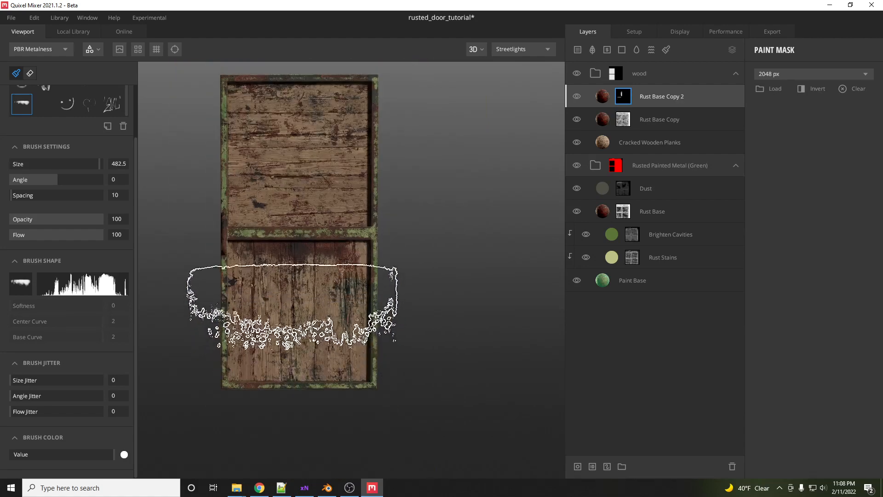
left_click_drag(288, 119, 293, 115)
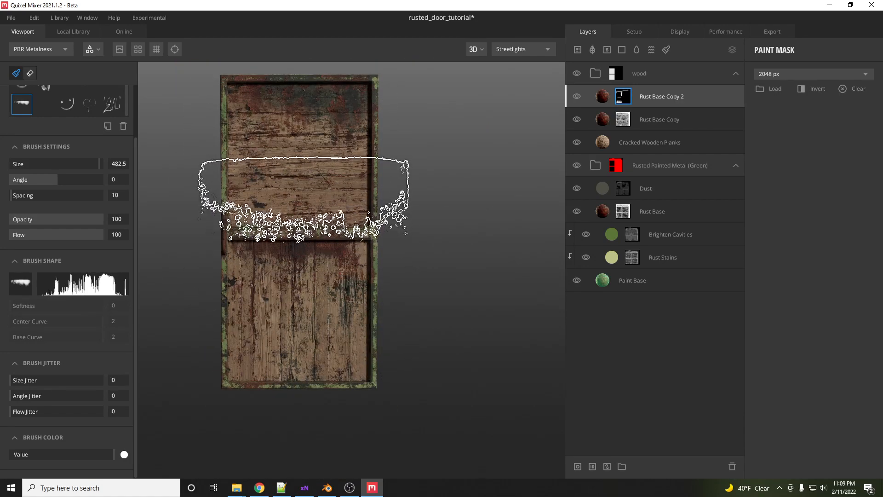
key("ctrl+z")
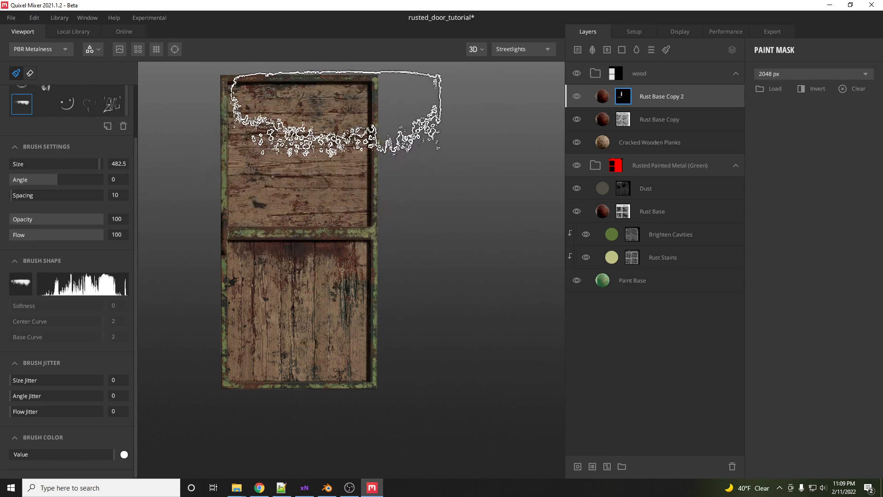
- Paint rust leak strokes along the top of the upper wooden panel
left_click_drag(350, 114, 355, 114)
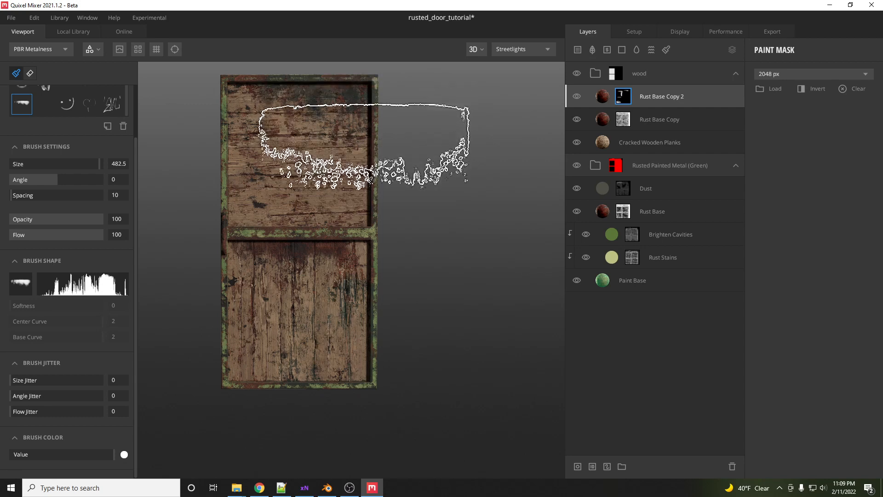
left_click_drag(313, 235, 360, 236, "alt")
middle_click_drag(335, 184, 347, 276)
- Add a small leak stroke on the upper wooden panel
scroll(347, 215, "up", 5)
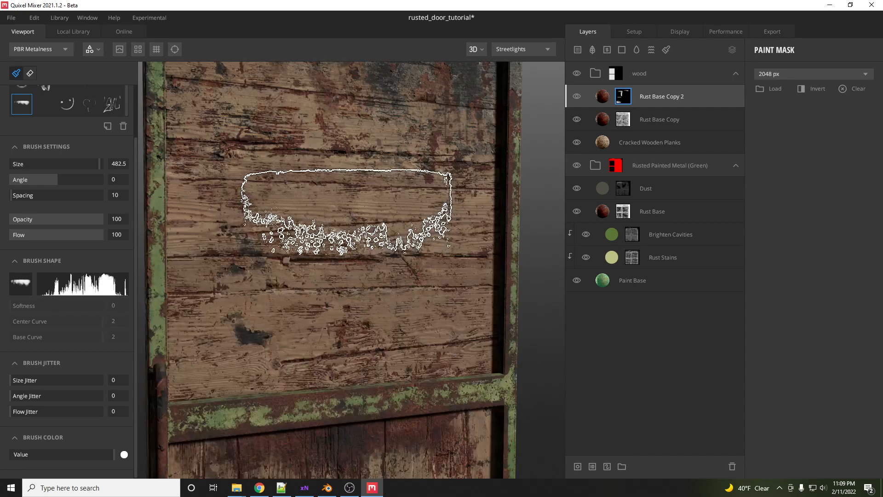
scroll(361, 242, "down", 3)
scroll(405, 254, "up", 6)
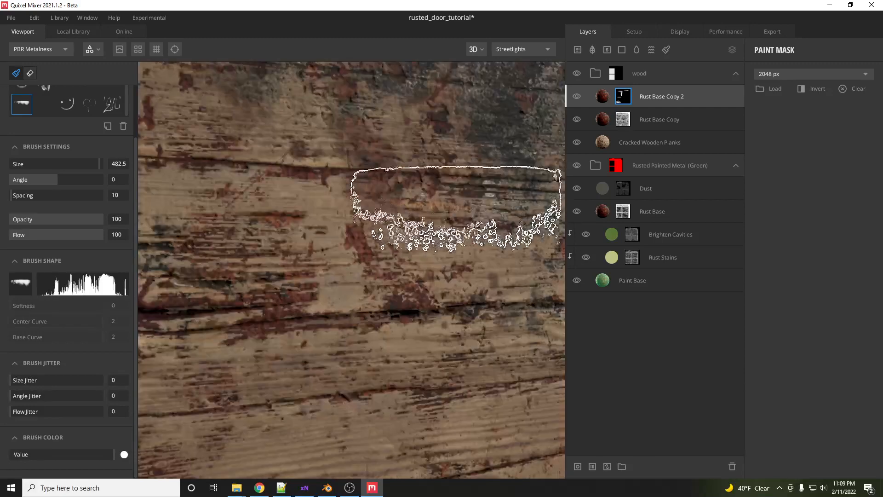
scroll(375, 256, "down", 3)
scroll(368, 274, "up", 2)
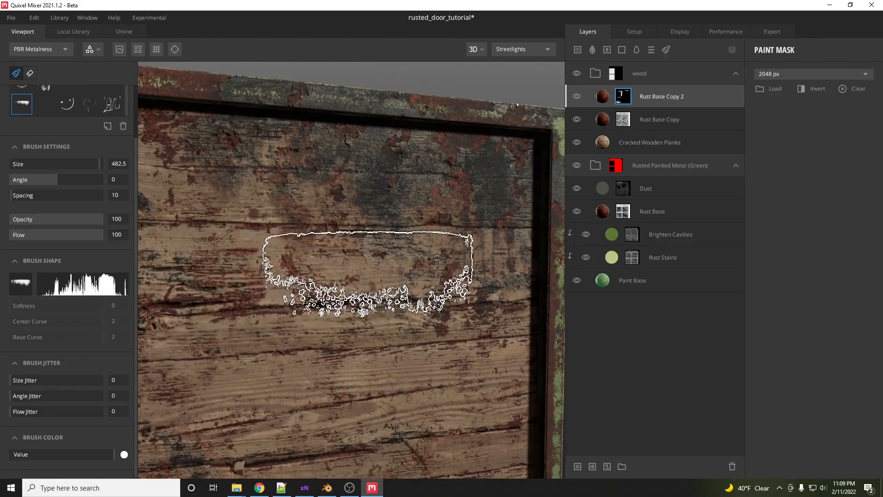
middle_click_drag(367, 275, 365, 276)
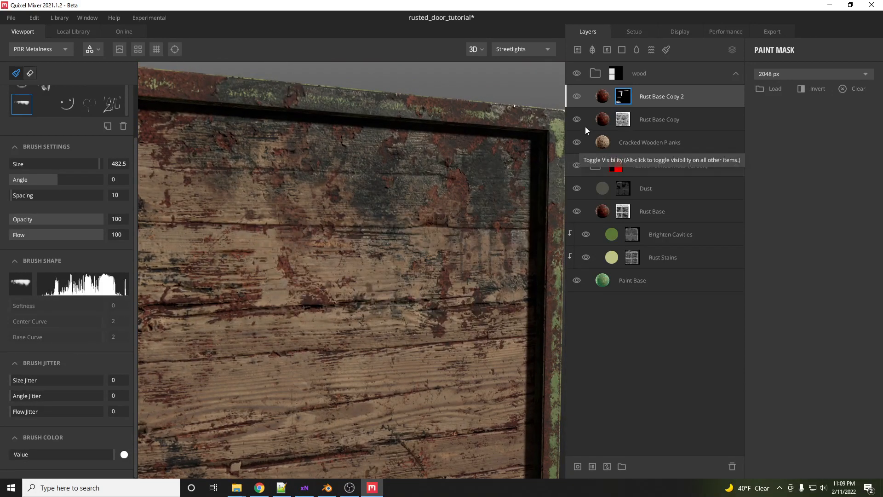
- Search the local library for dirt assets
left_click(604, 98)
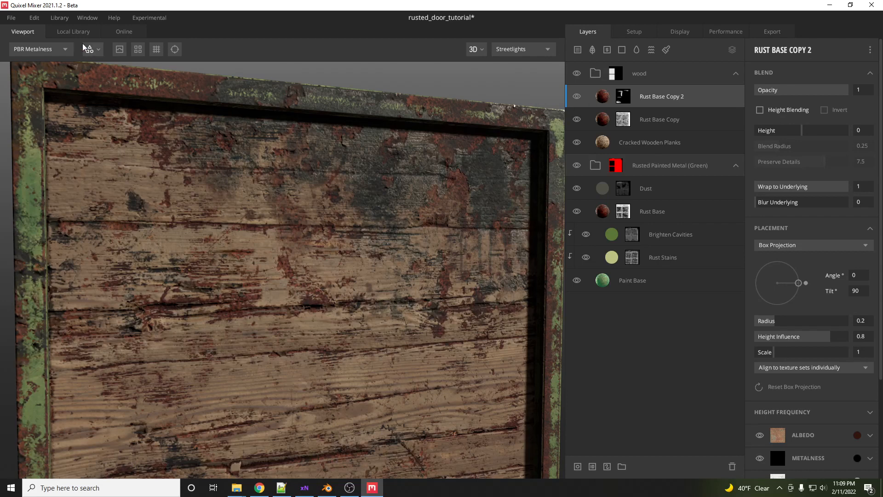
left_click(73, 31)
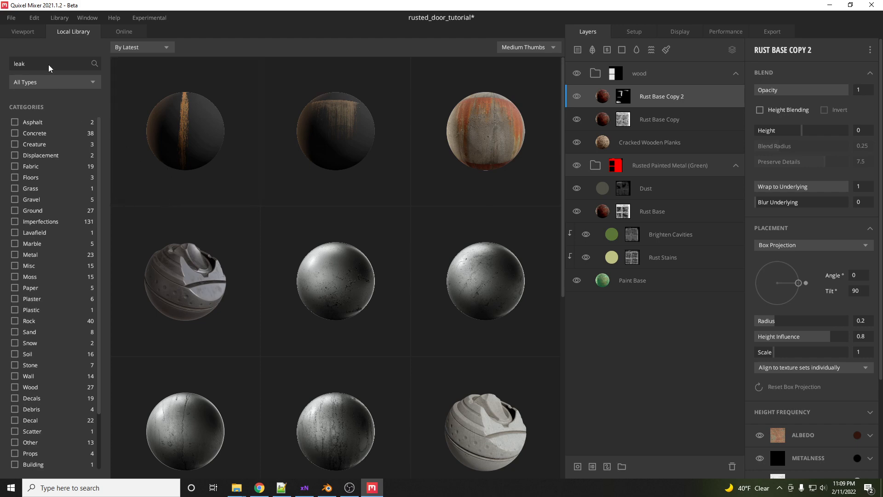
key("BackSpace")
key("BackSpace")
key("BackSpace")
key("BackSpace")
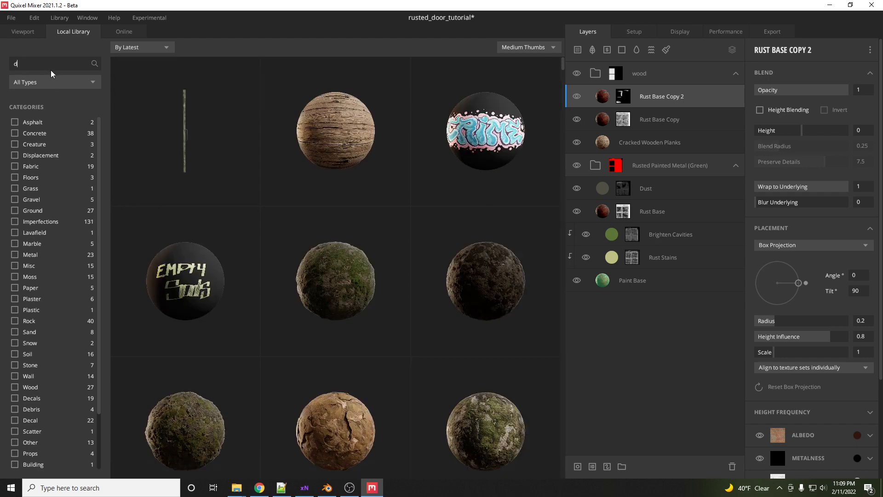
type("dir")
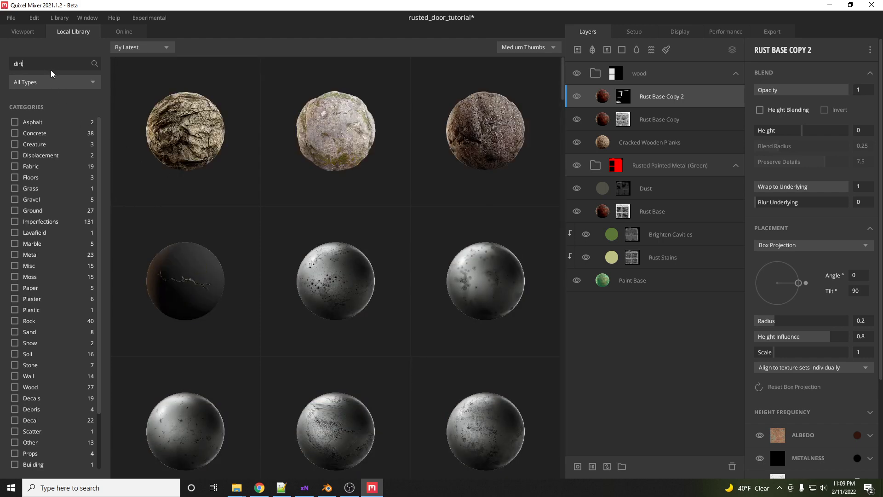
type("t")
- Add the Worn Concrete Floor material as a new layer in the wood folder
scroll(252, 256, "down", 10)
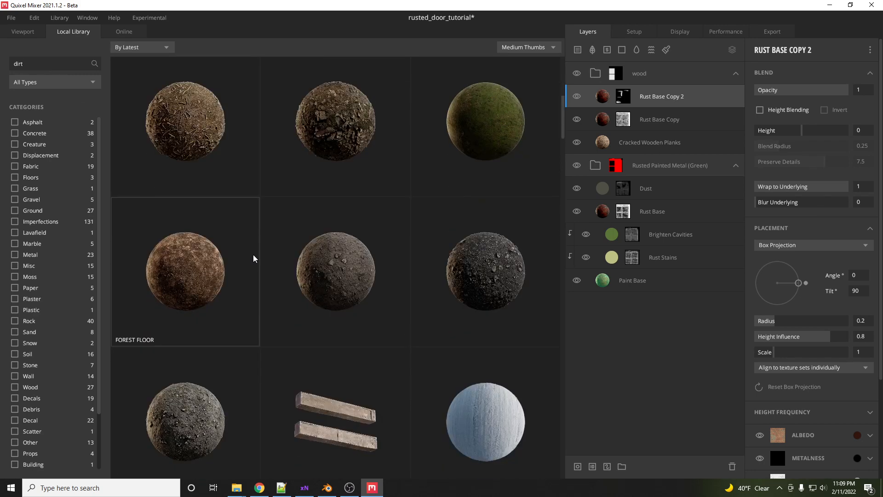
scroll(253, 258, "down", 12)
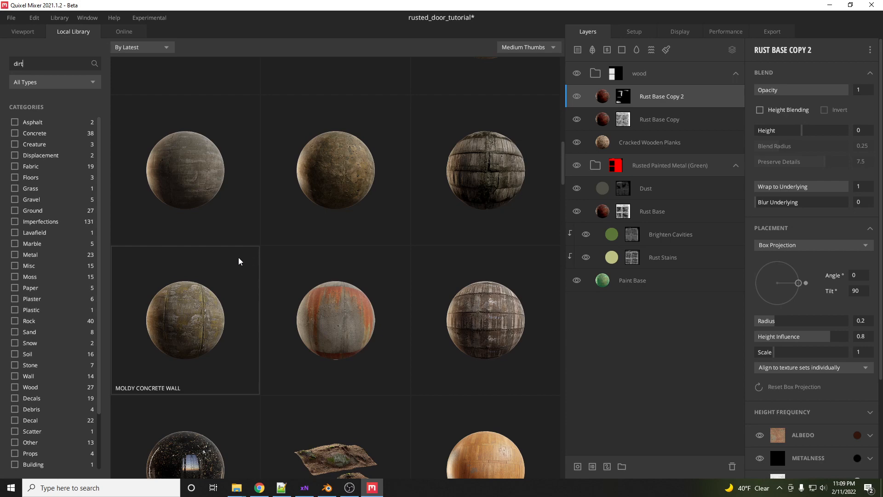
scroll(211, 280, "down", 3)
scroll(210, 279, "up", 3)
left_click(336, 169)
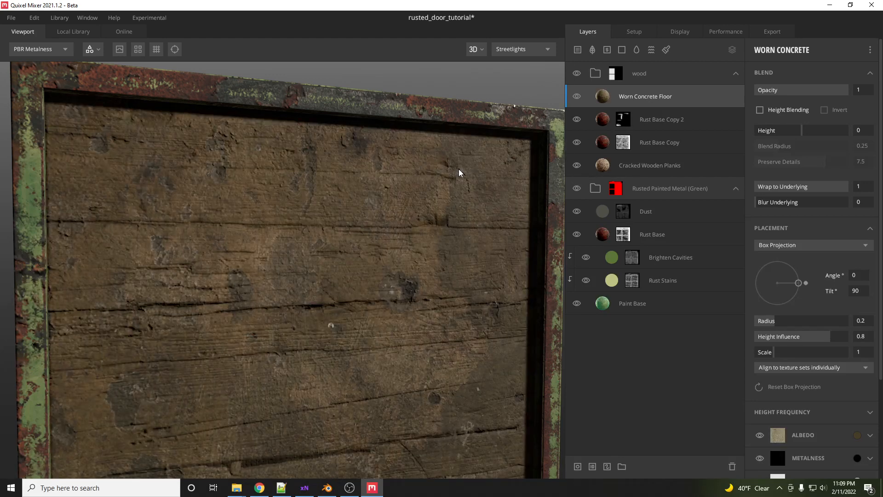
- Delete the painted mask from the Rust Base Copy 2 layer
left_click(623, 120)
right_click(623, 120)
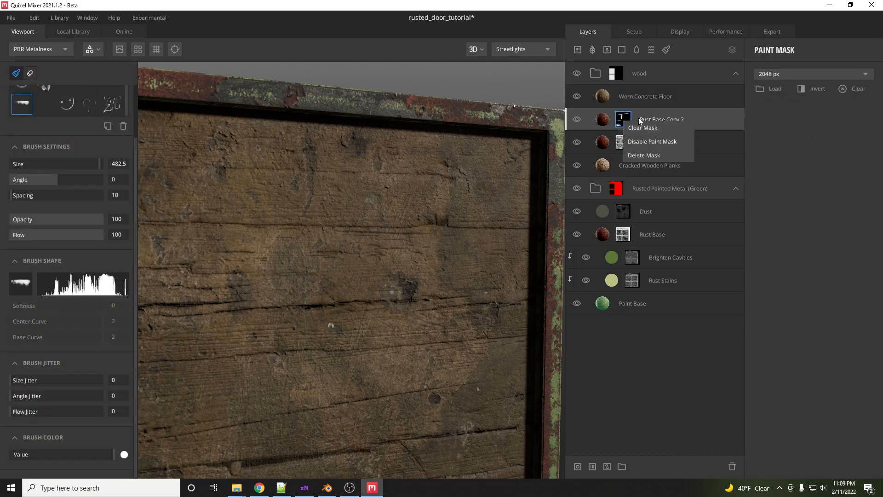
left_click(697, 121)
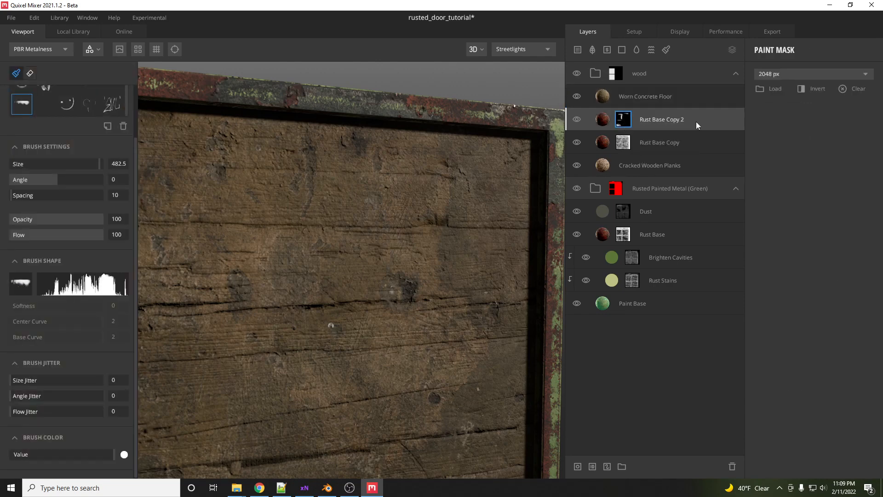
left_click(732, 467)
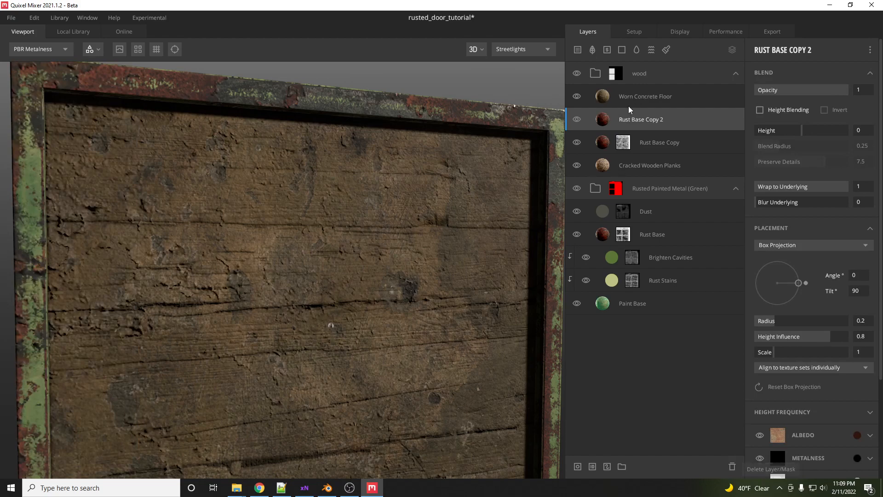
- Delete the Rust Base Copy 2 layer
left_click(733, 466)
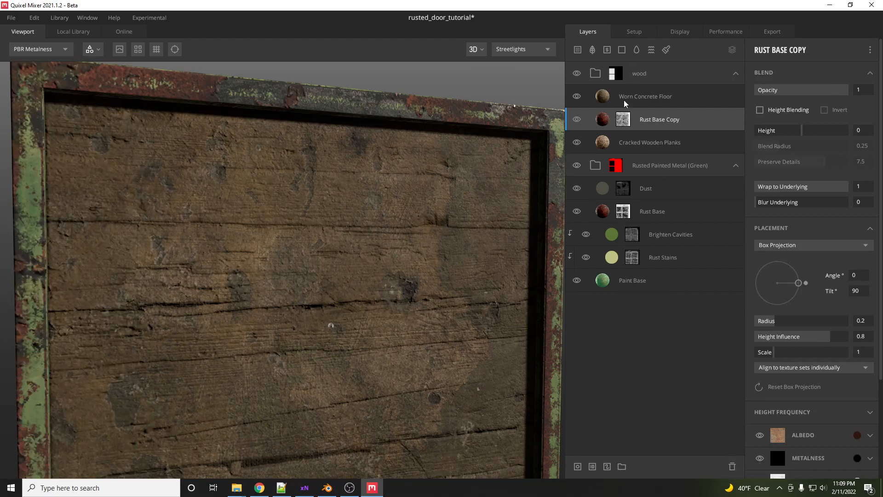
- Add a paint mask to the Worn Concrete Floor layer and paint a dirt stroke along the top of the upper wooden panel
left_click(605, 98)
right_click(605, 99)
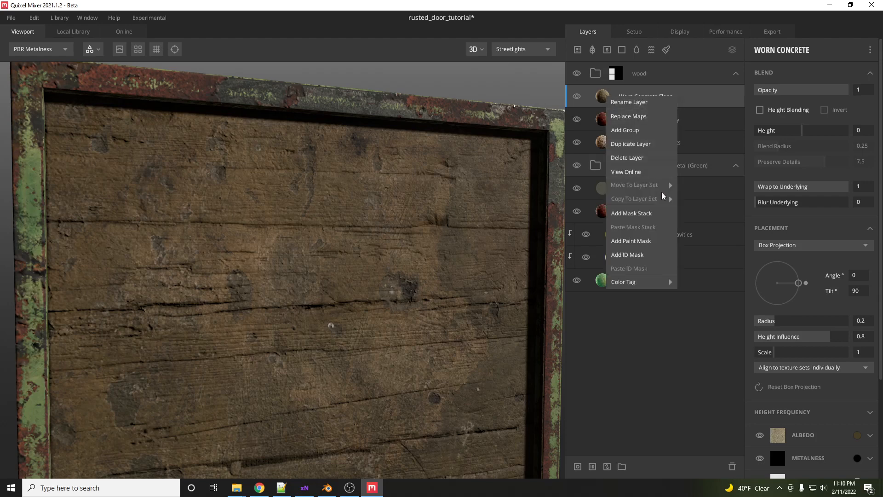
left_click(604, 97)
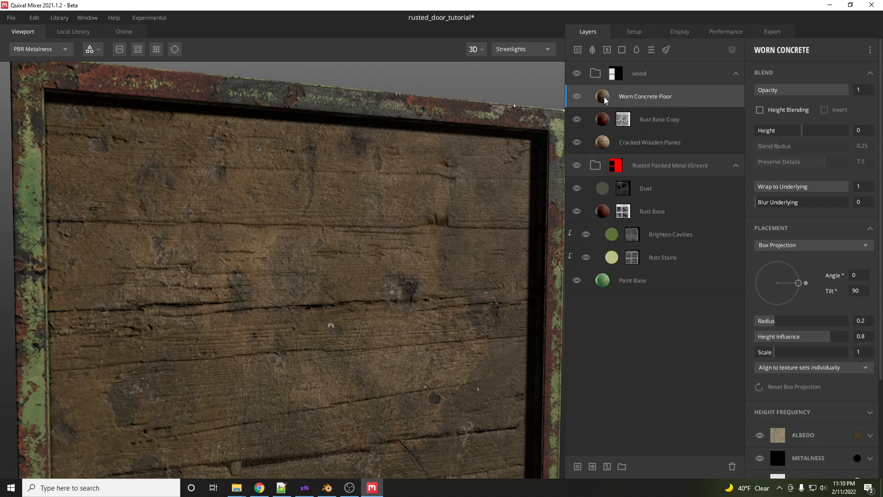
left_click(606, 467)
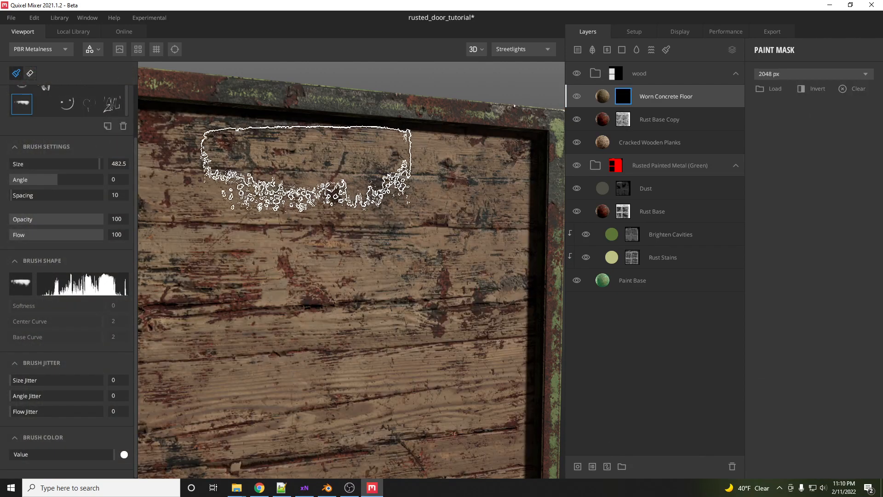
scroll(332, 189, "down", 5)
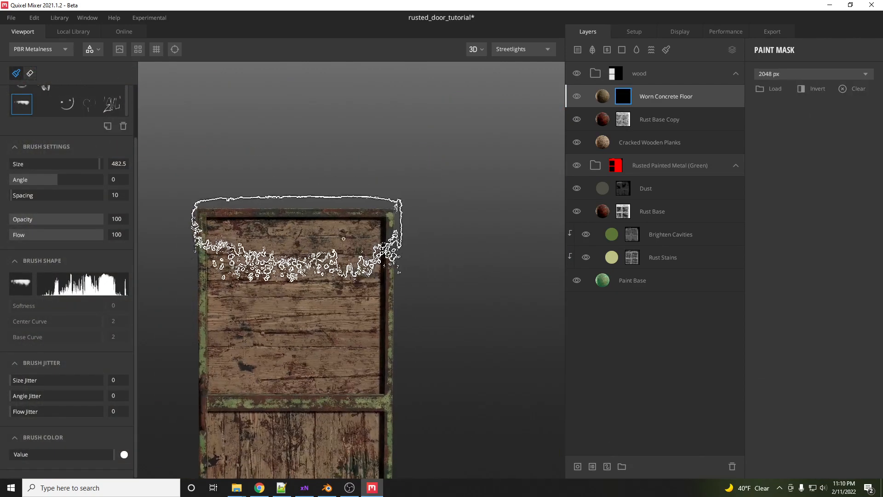
middle_click_drag(302, 257, 304, 204)
left_click(298, 205)
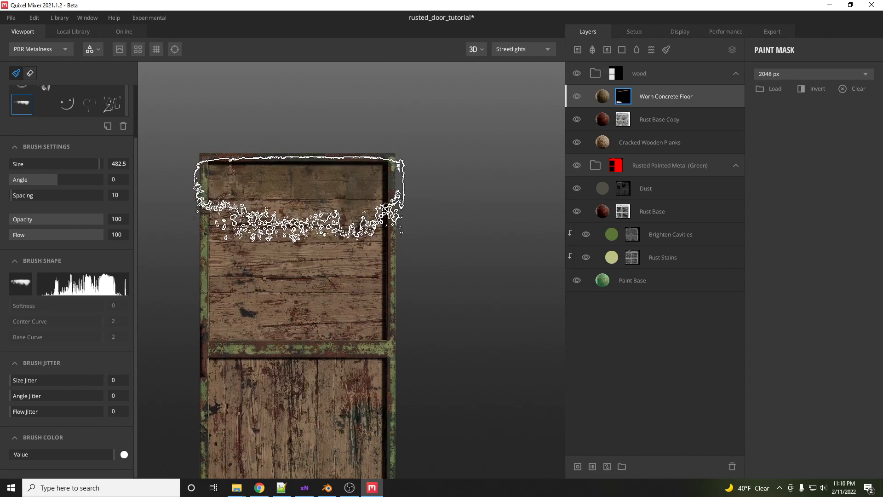
- Tint the Worn Concrete Floor albedo to the dark brown colour 272115
scroll(325, 288, "up", 5)
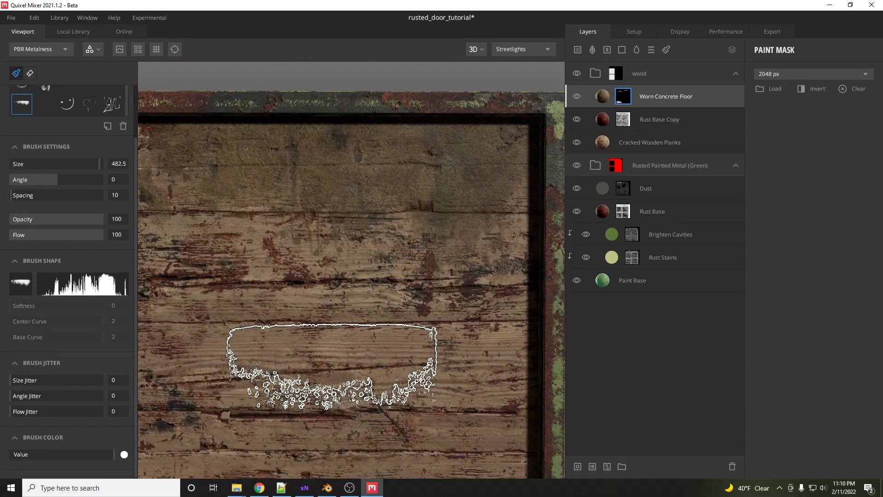
middle_click_drag(333, 366, 344, 347)
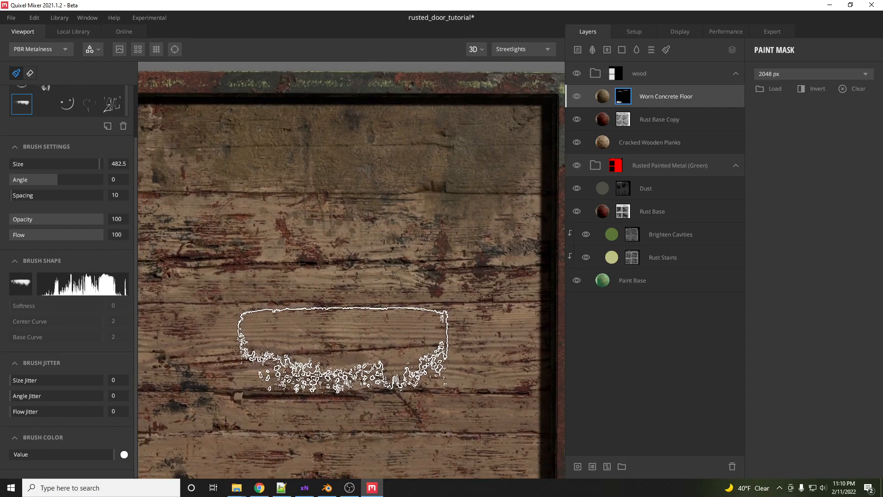
left_click(602, 96)
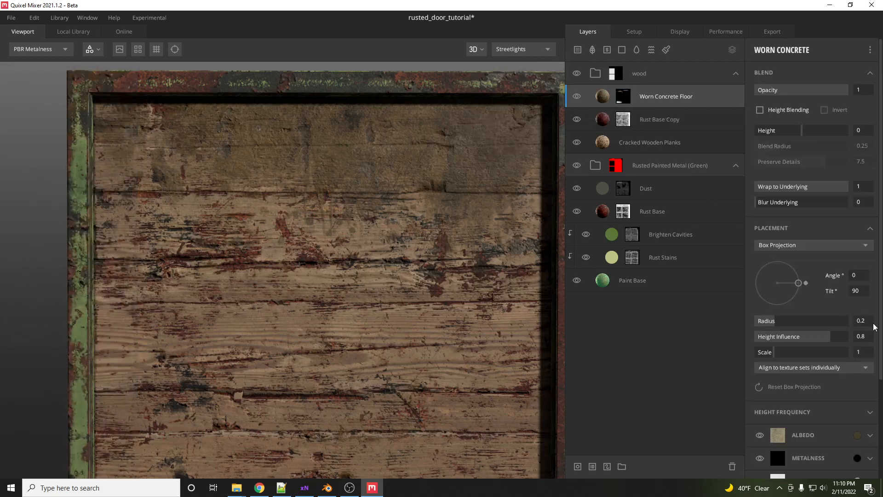
left_click(871, 436)
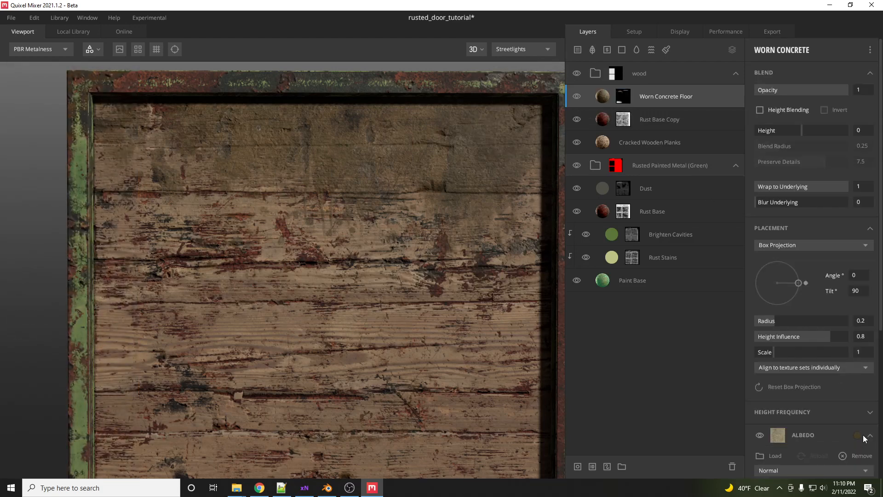
scroll(859, 436, "down", 1)
left_click(857, 397)
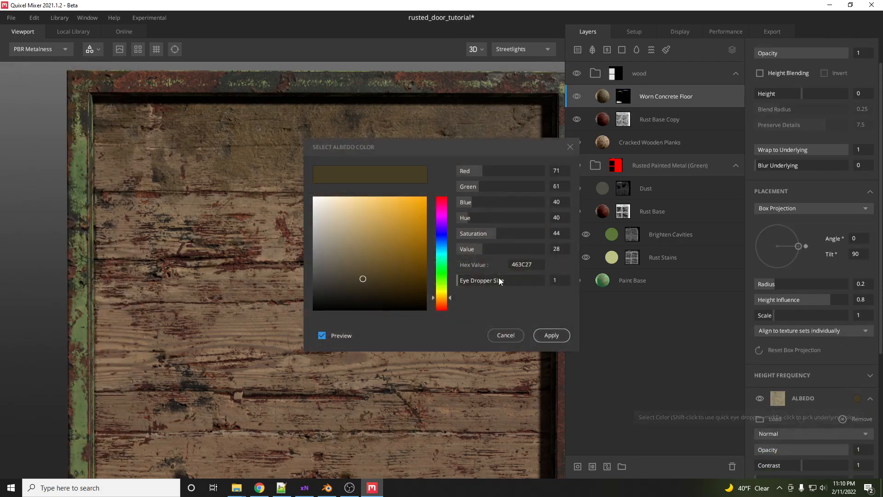
left_click(364, 293)
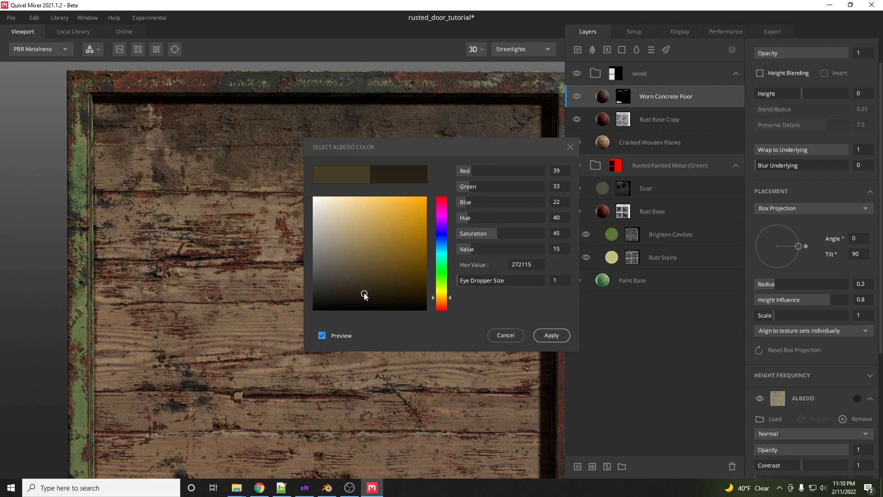
left_click(551, 335)
- Paint more dirt into the Worn Concrete Floor mask along the top of the lower wooden panel below the middle rail
scroll(434, 197, "down", 5)
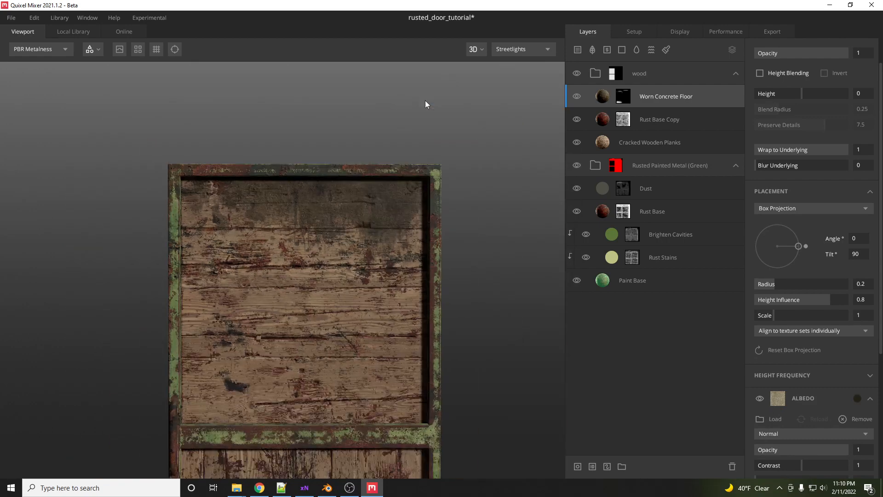
middle_click_drag(381, 266, 406, 191)
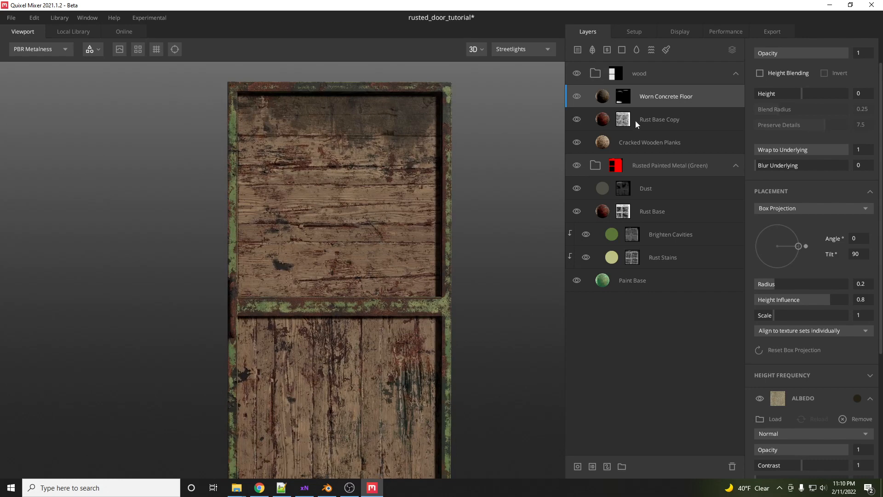
left_click(623, 96)
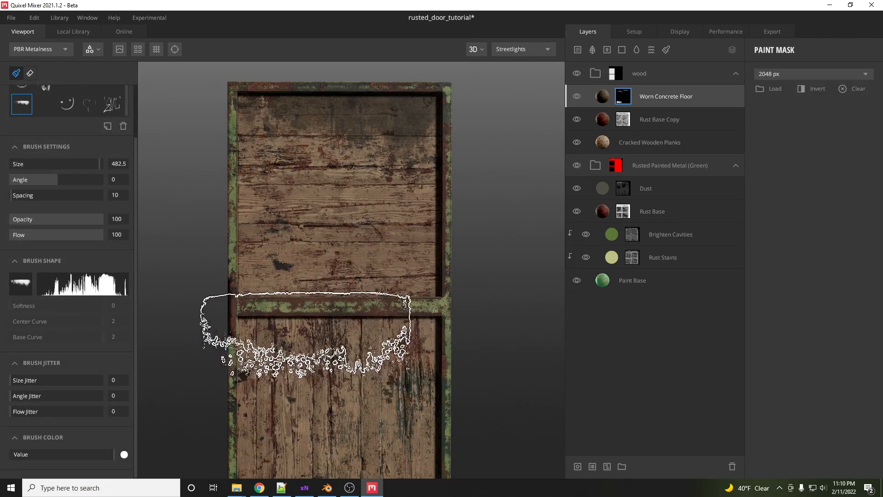
left_click(299, 337)
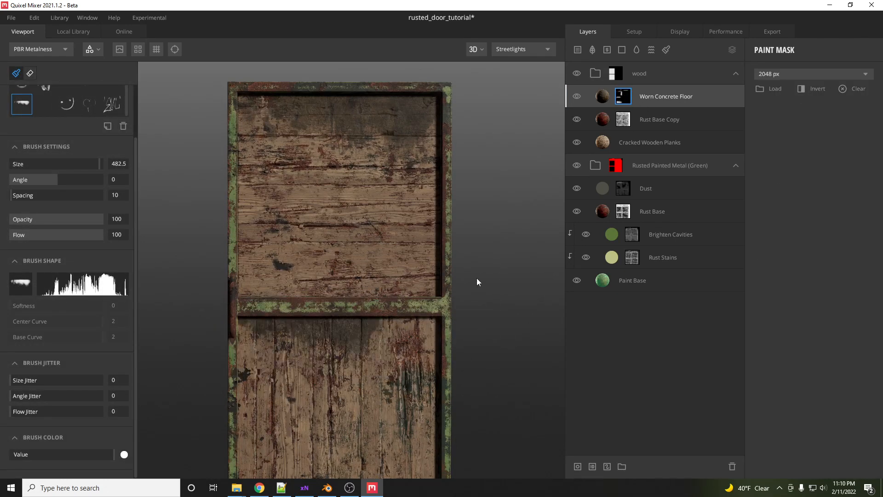
middle_click_drag(463, 293, 474, 278)
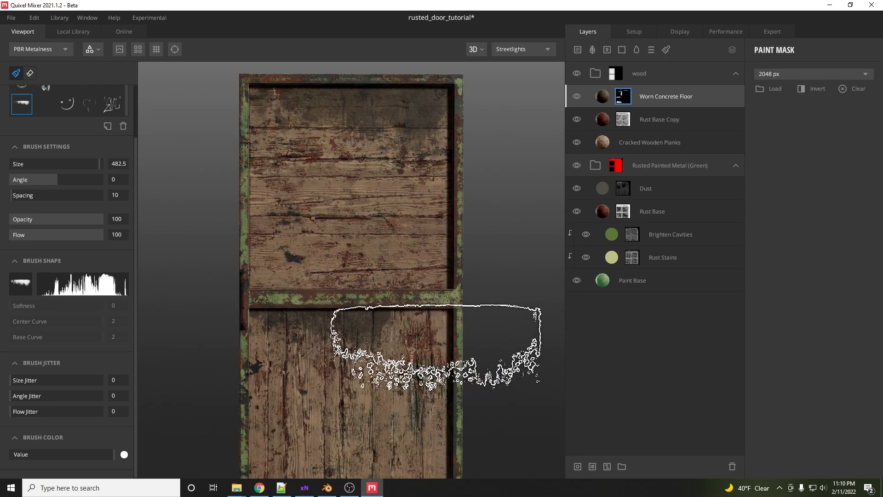
mouse_move(473, 297)
middle_mouse_down()
mouse_move(474, 248)
mouse_move(477, 302)
middle_mouse_up()
left_click_drag(372, 296, 467, 304, "alt")
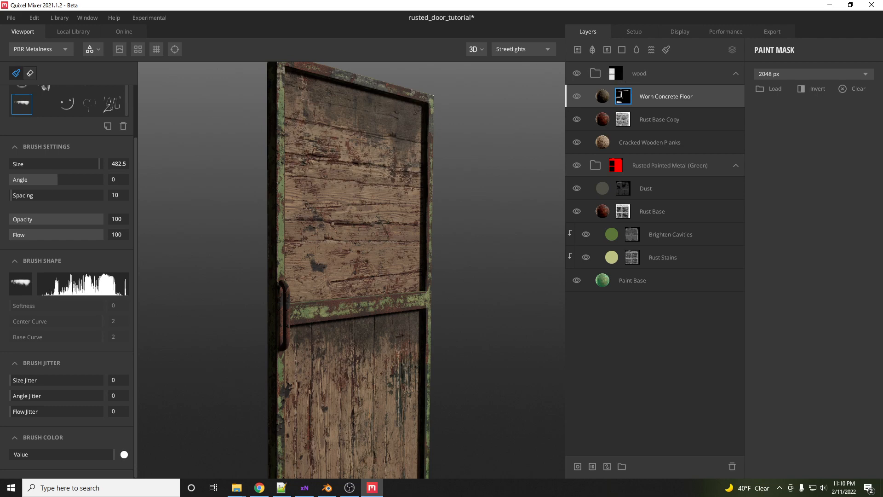
mouse_move(335, 266)
left_mouse_down("alt")
mouse_move(417, 285)
mouse_move(639, 278)
mouse_move(702, 254)
left_mouse_up("alt")
middle_click_drag(344, 293, 423, 281)
- Add a new paint layer and move it to the bottom of the layer stack
scroll(403, 294, "up", 2)
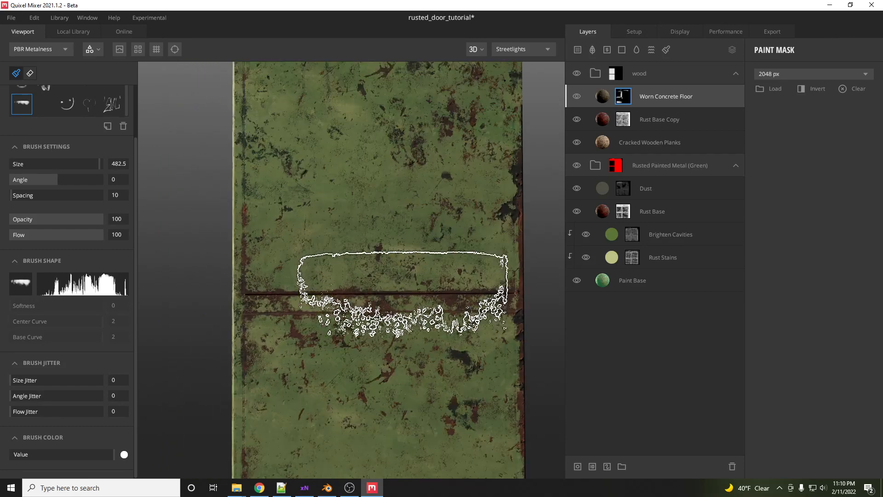
scroll(403, 295, "up", 1)
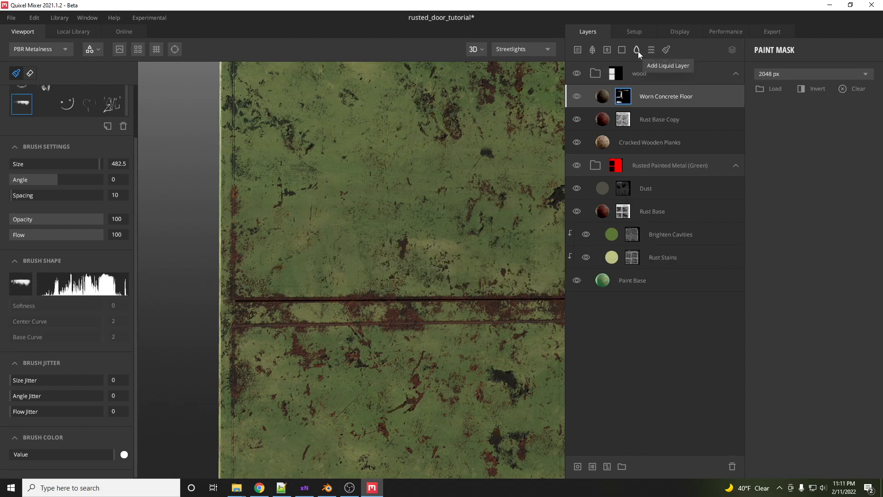
left_click(666, 49)
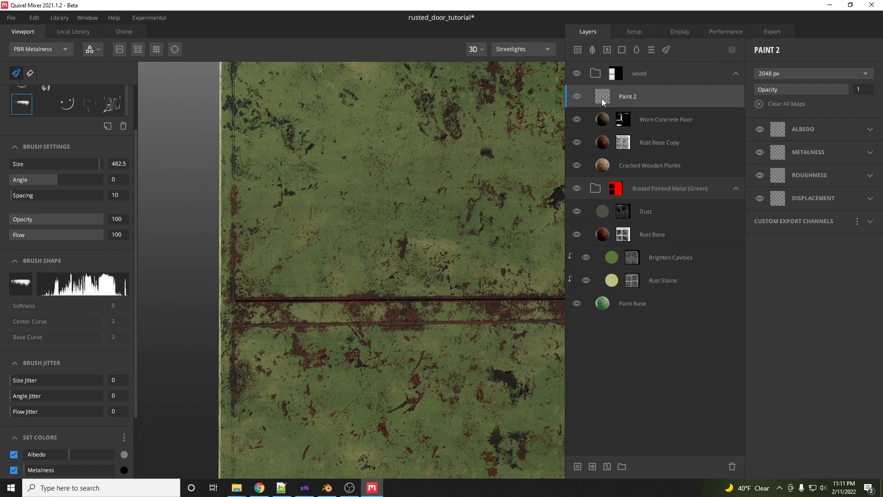
left_click_drag(602, 98, 605, 312)
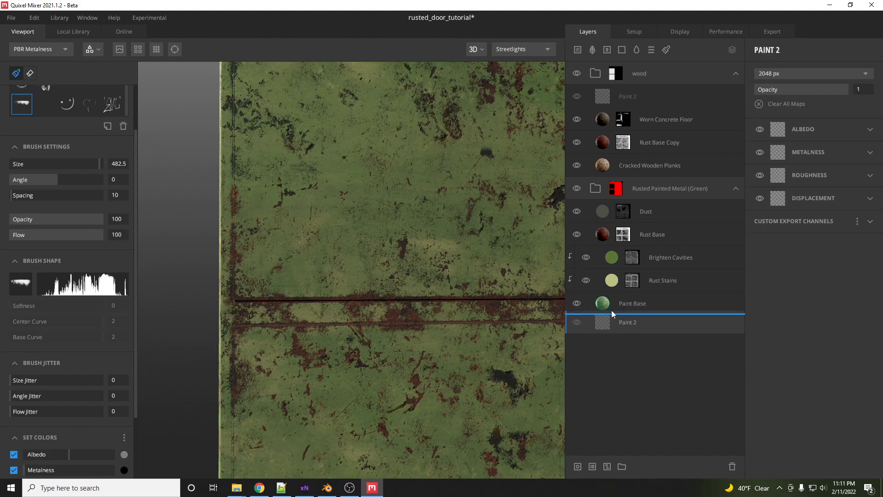
left_click_drag(612, 310, 606, 310)
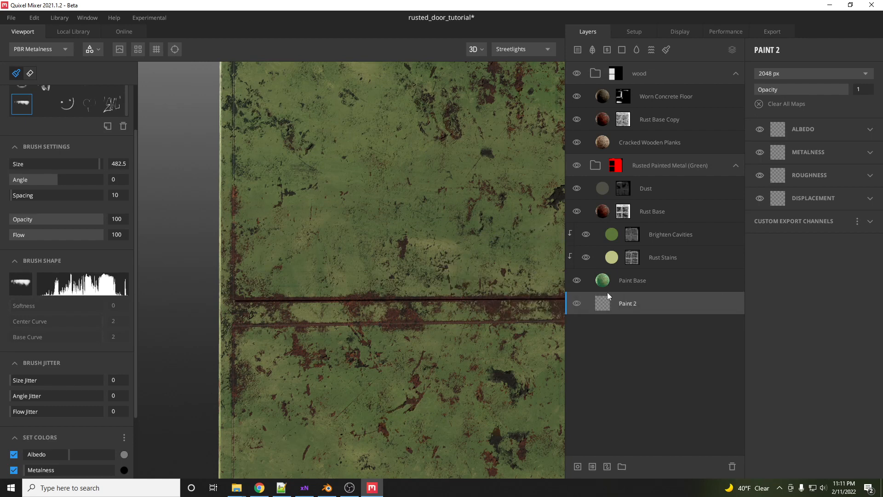
- Select the XMD_Screwhead_01_alpha brush for painting on the Paint 2 layer
left_click(623, 212)
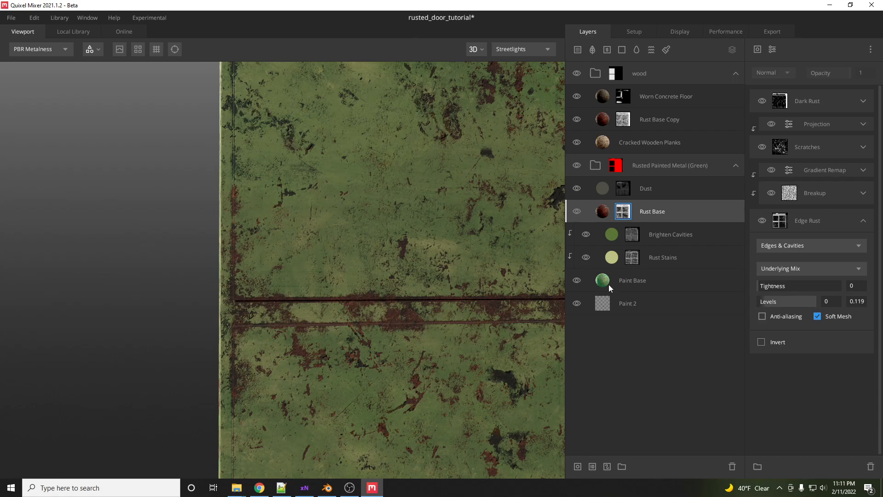
left_click(604, 302)
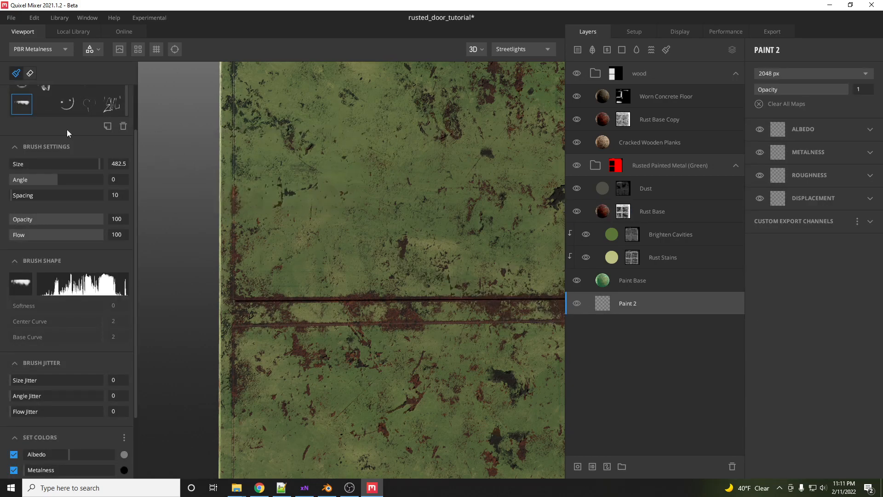
scroll(76, 104, "up", 3)
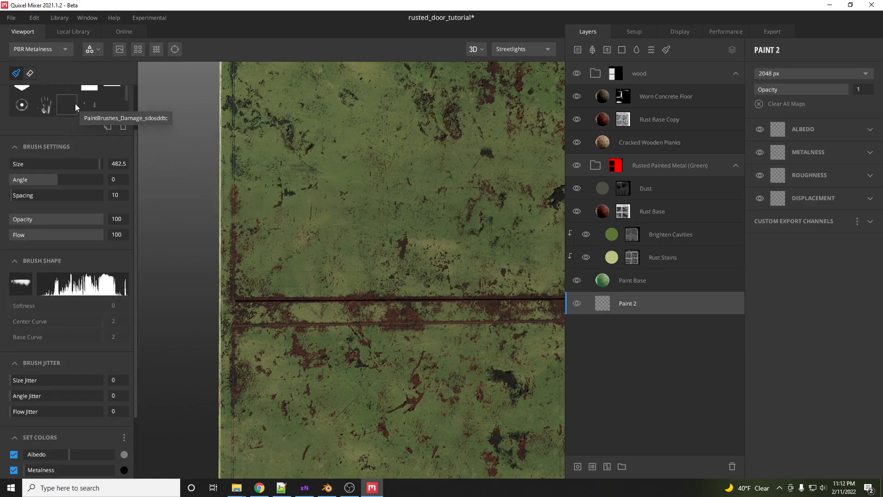
left_click(21, 111)
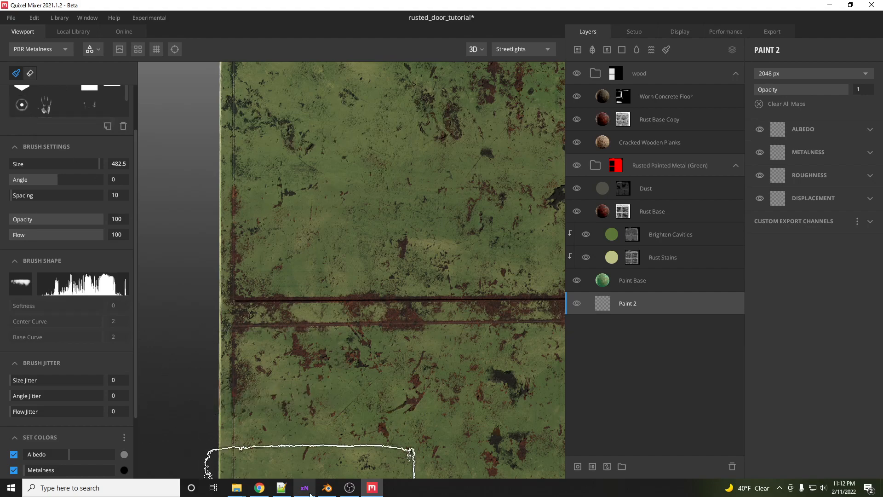
- Switch to File Explorer and open XMD_Screwhead_02_alpha in GIMP to inspect it, closing GIMP when done
left_click(282, 487)
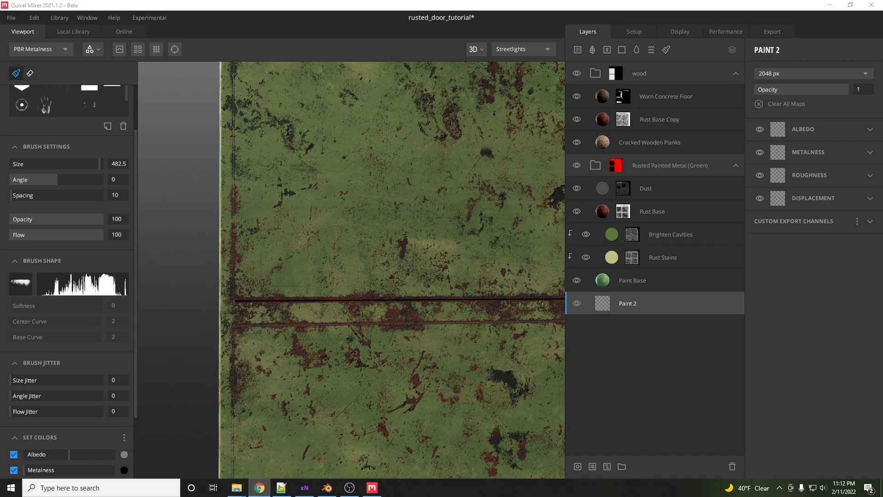
left_click(260, 488)
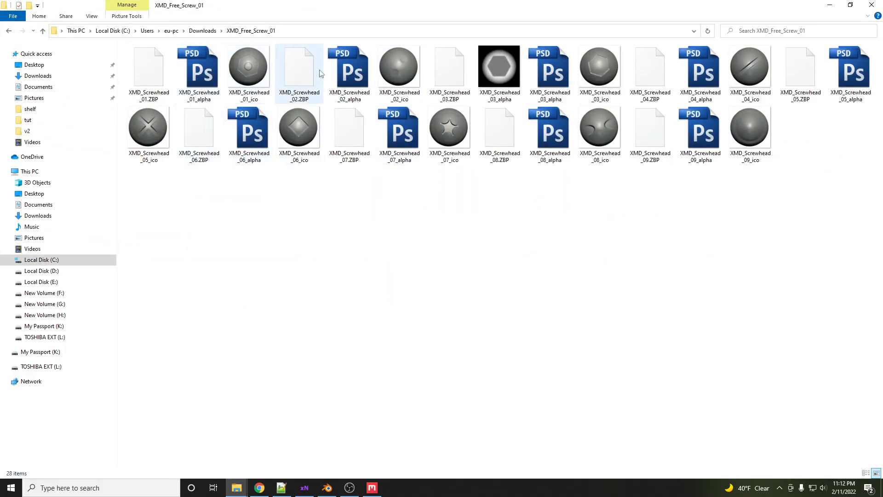
right_click(359, 72)
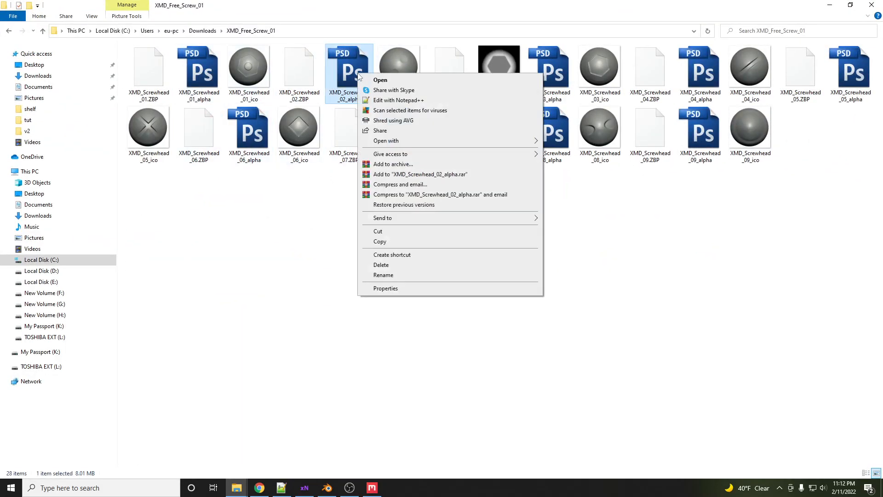
mouse_move(470, 141)
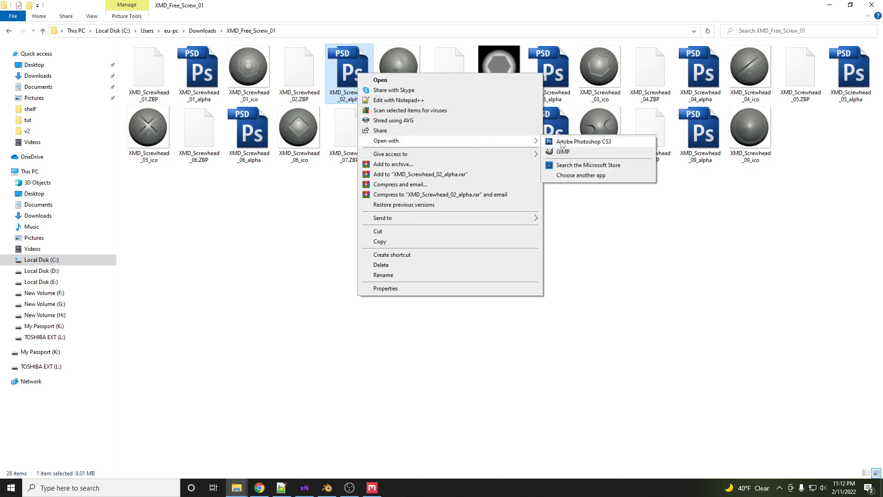
left_click(565, 154)
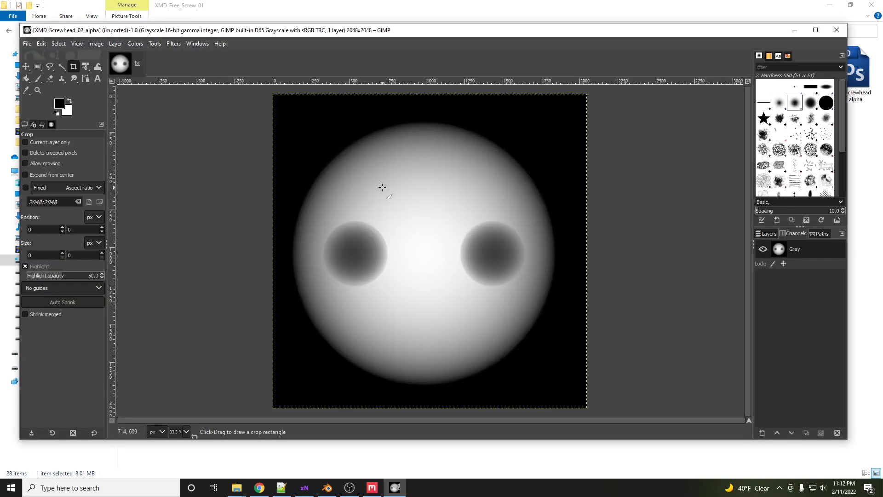
left_click(833, 30)
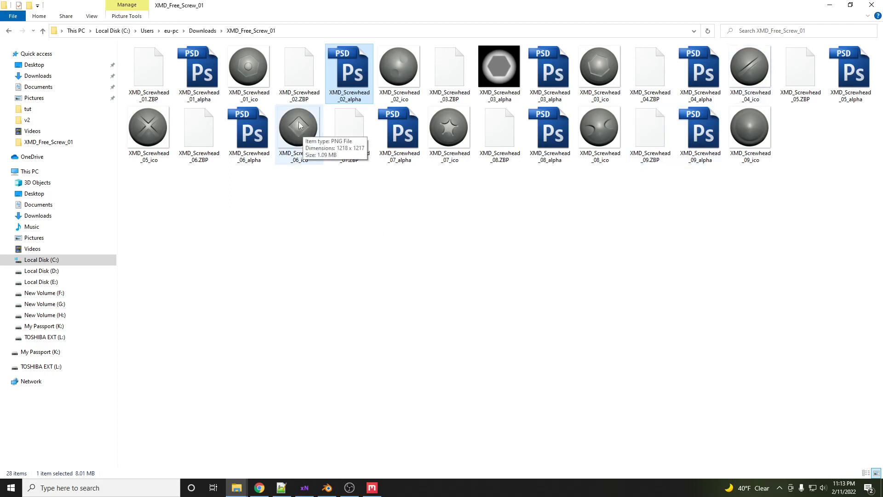
- Open XMD_Screwhead_06_alpha in GIMP, converting it to the built-in grayscale color profile
right_click(249, 133)
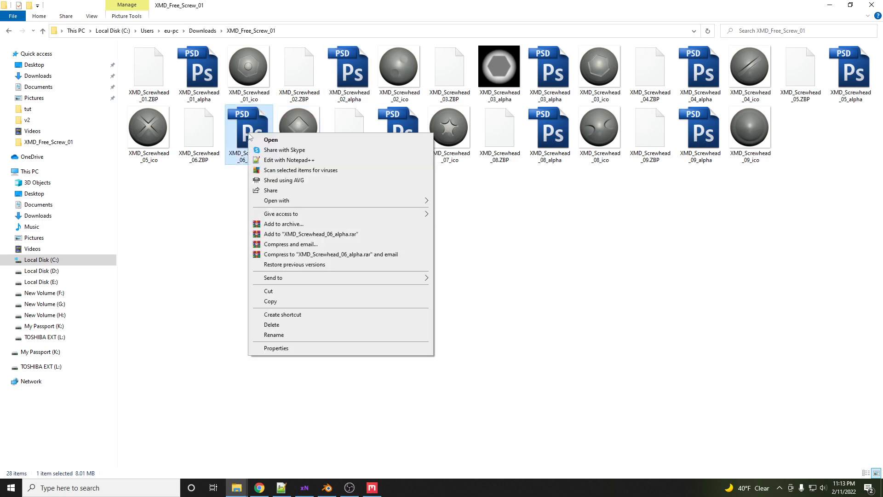
mouse_move(315, 200)
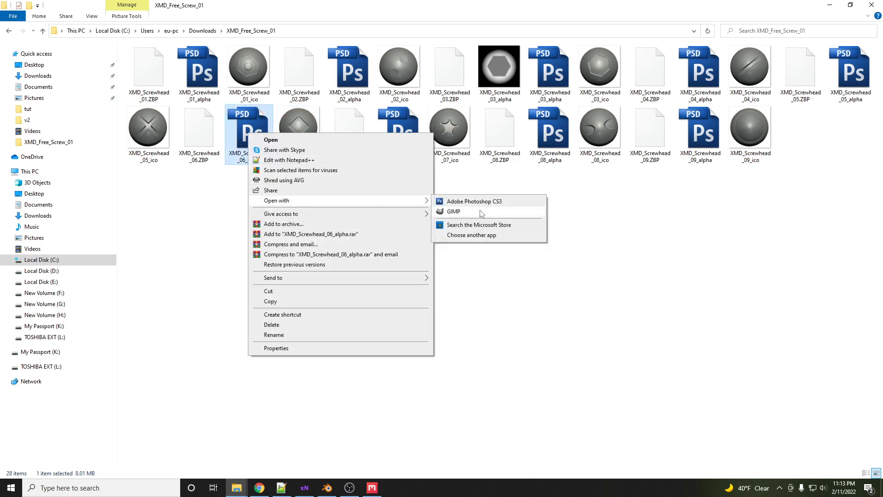
left_click(480, 209)
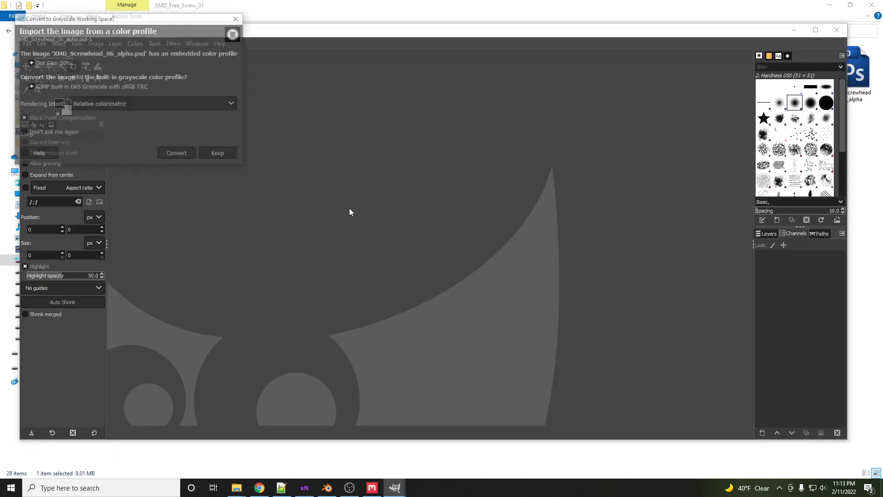
left_click(178, 154)
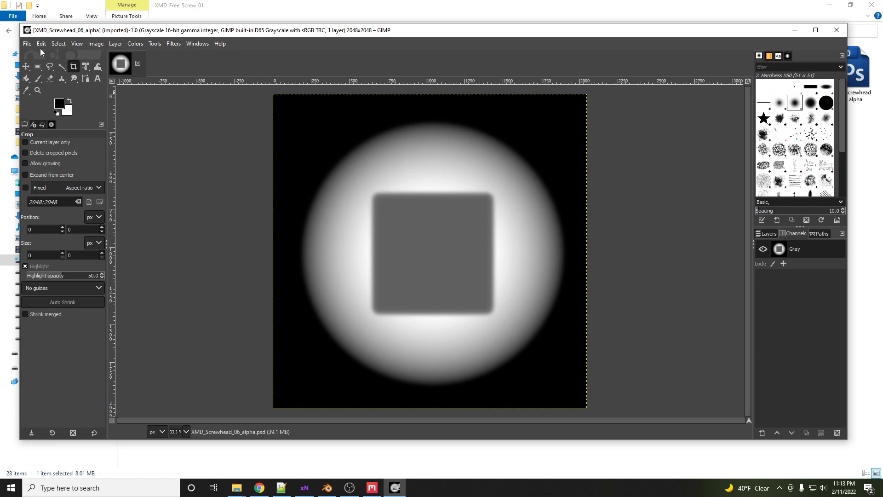
- Export the image as XMD_Screwhead_06_alpha.png in the same folder, then return to Quixel Mixer
left_click(27, 44)
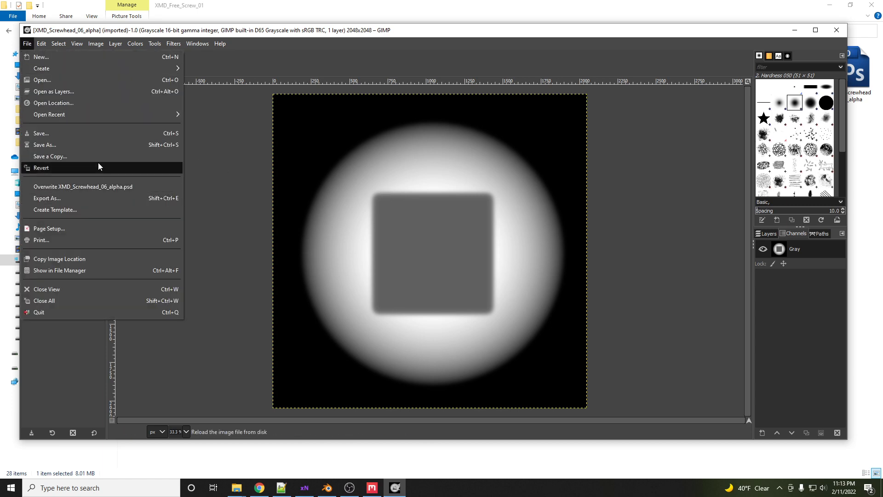
left_click(92, 194)
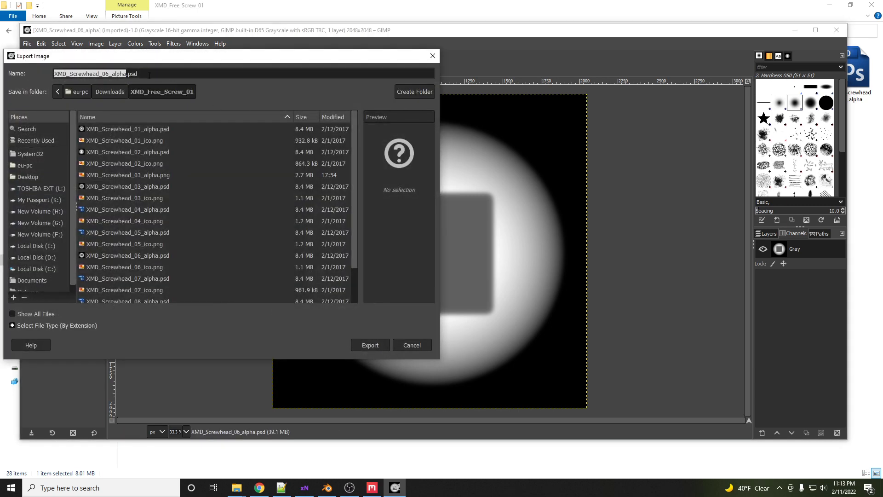
double_click(148, 74)
type("png")
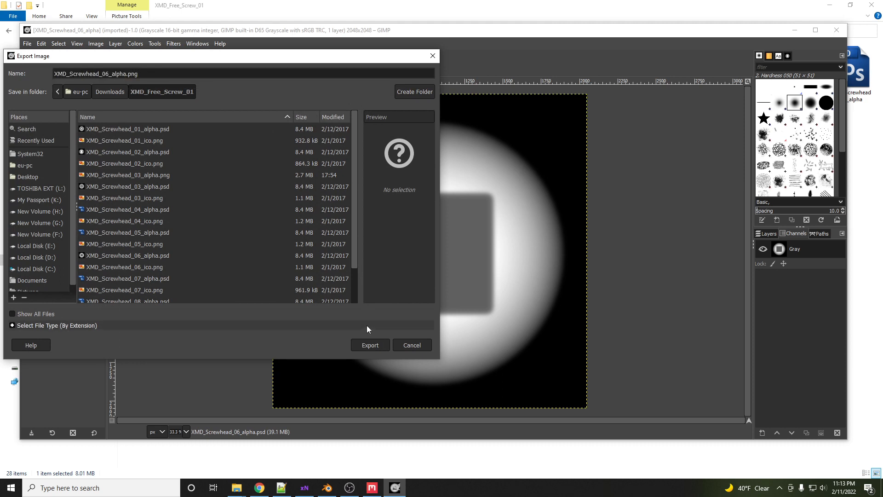
left_click(367, 345)
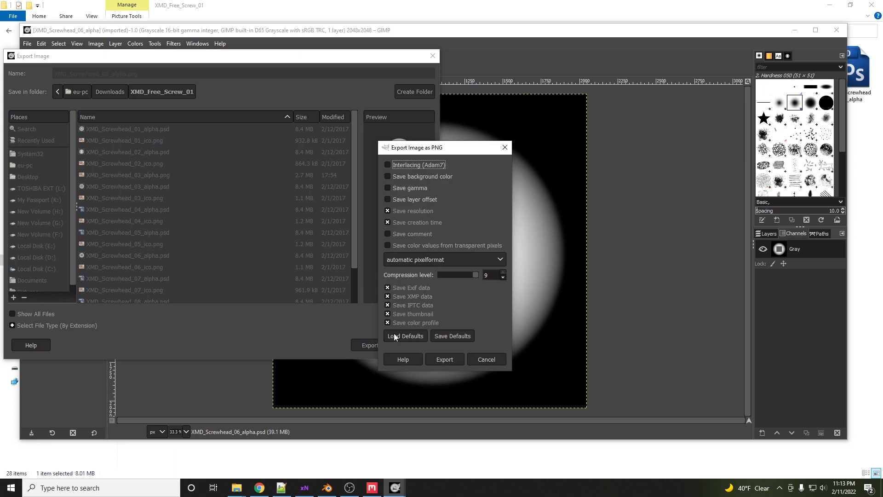
left_click(445, 359)
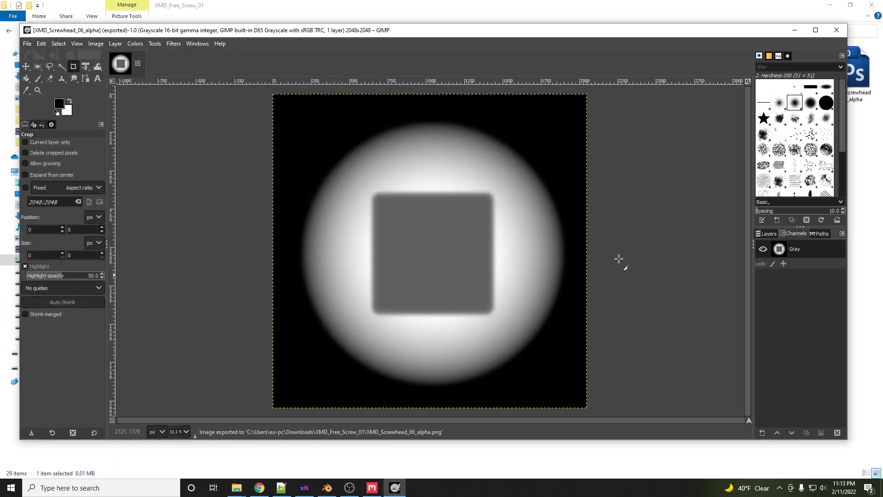
left_click(795, 30)
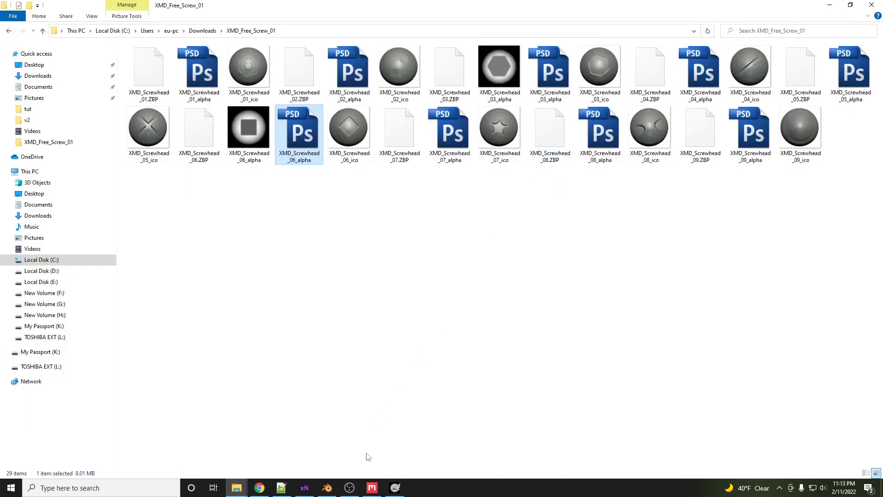
left_click(372, 487)
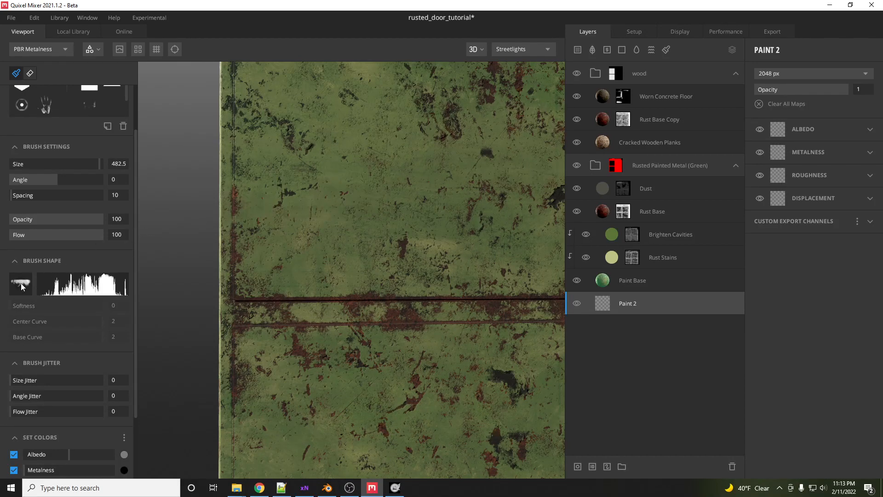
- Load XMD_Screwhead_06_alpha as the custom alpha of an empty brush slot and save it as brush XMD_Screwhead_06_alpha
mouse_move(21, 288)
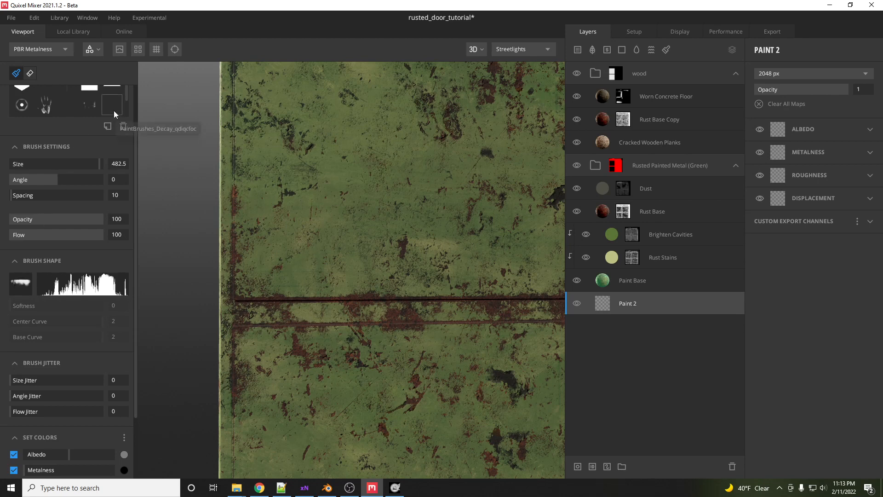
scroll(120, 107, "down", 1)
left_click(44, 105)
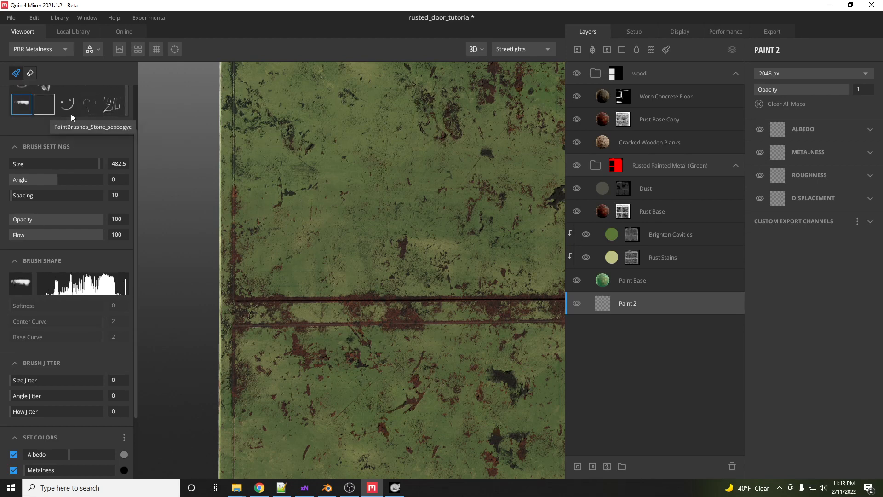
left_click(20, 285)
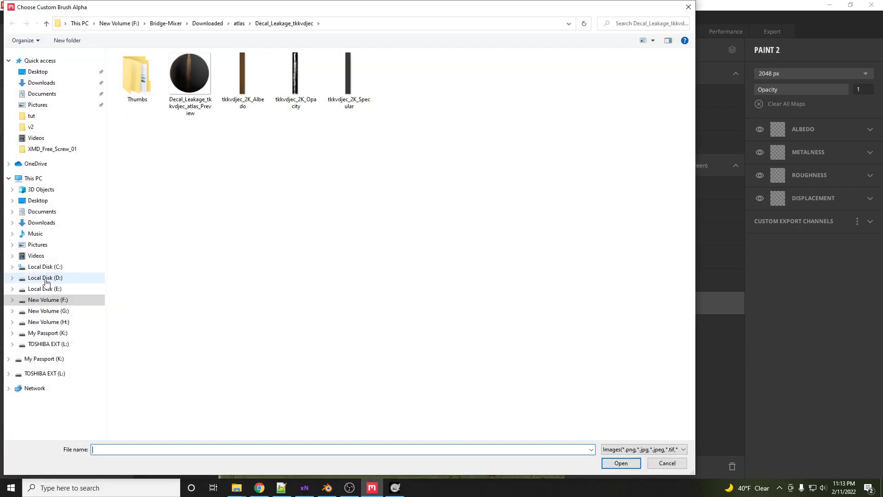
left_click_drag(321, 13, 882, 14)
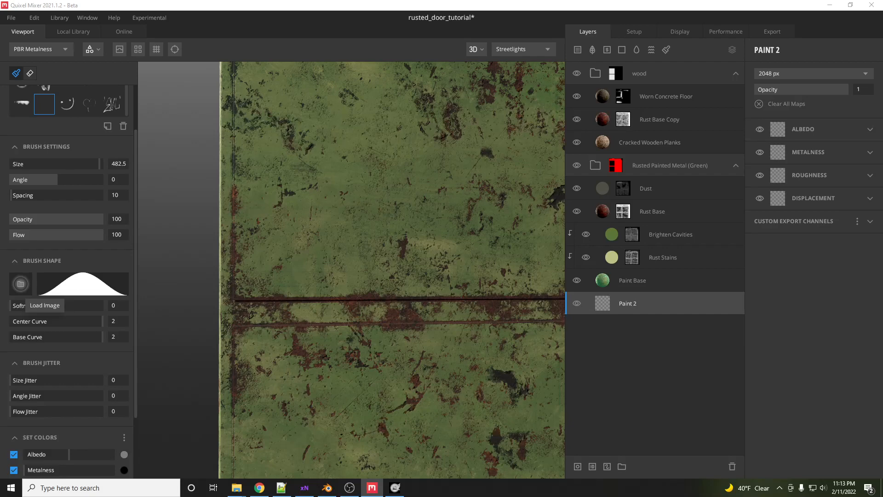
left_click_drag(882, 13, 414, 17)
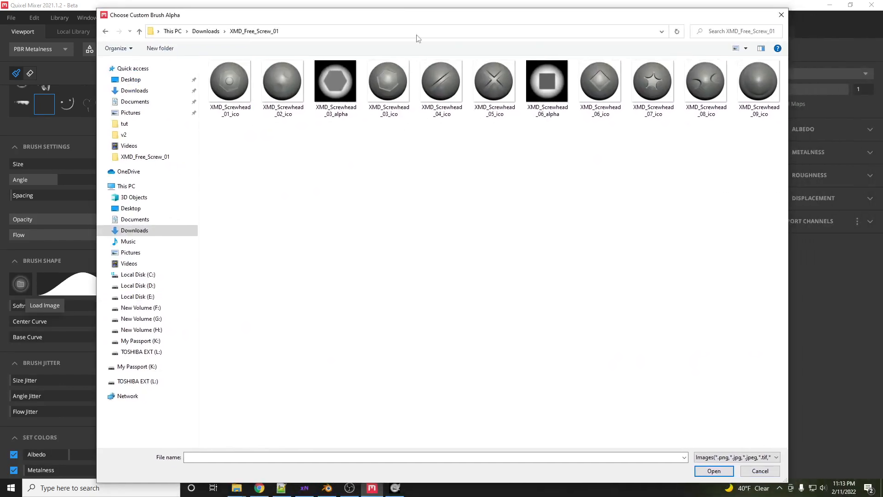
left_click(547, 82)
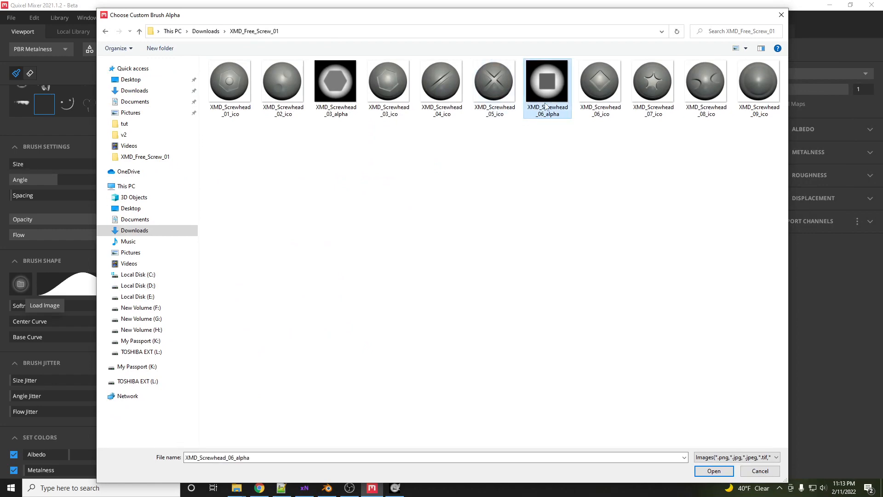
left_click(714, 471)
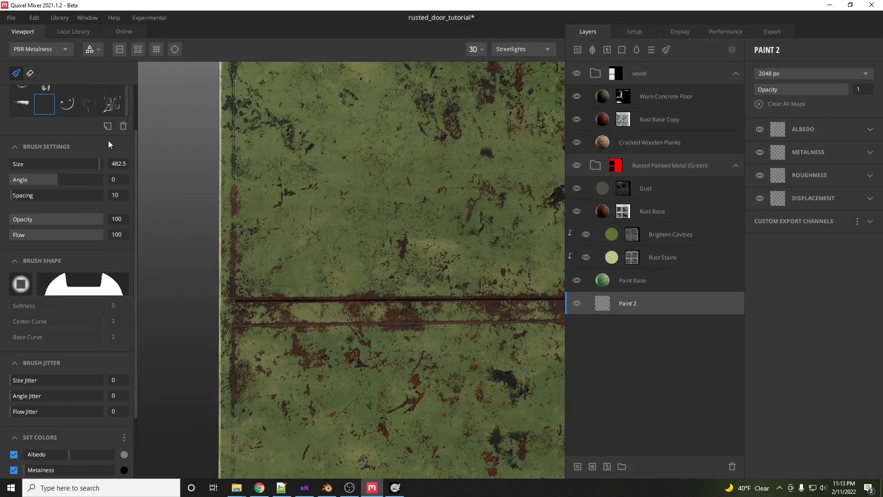
left_click(108, 126)
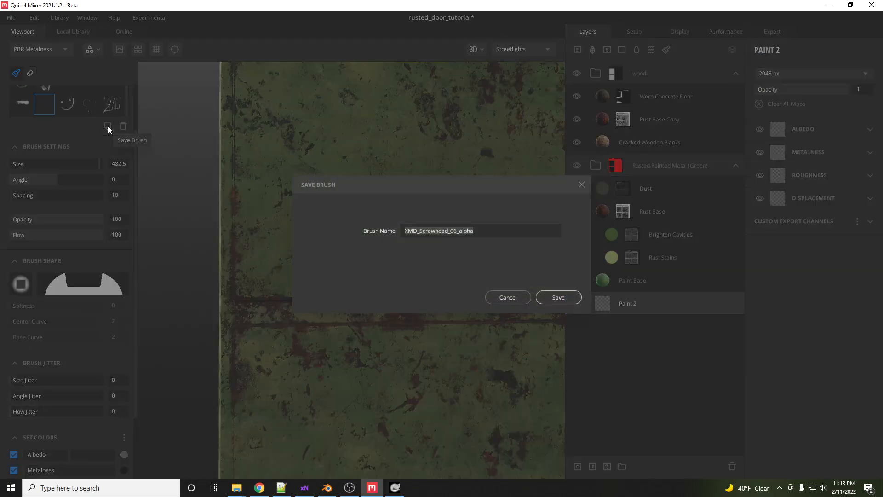
left_click(552, 293)
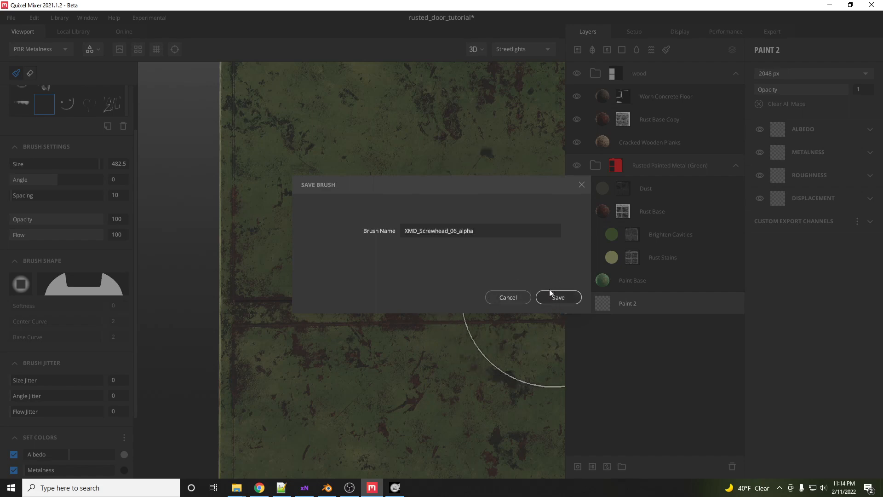
left_click(551, 297)
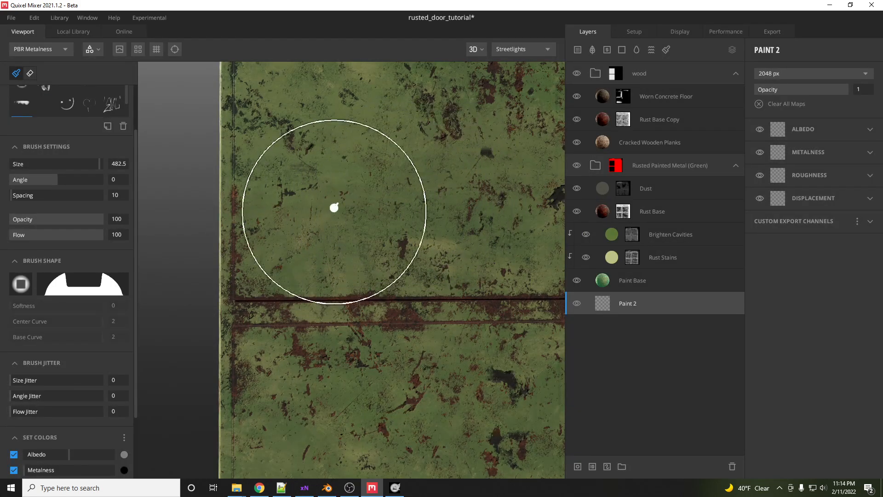
scroll(335, 207, "down", 3)
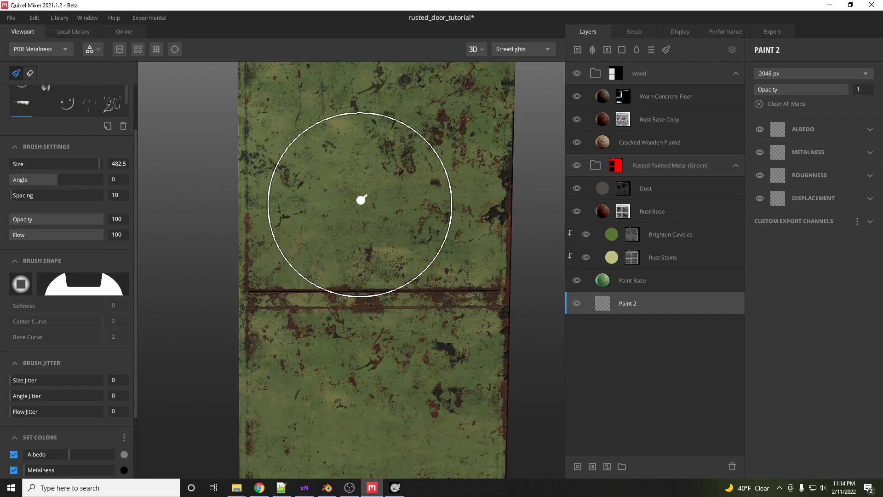
scroll(366, 212, "up", 3)
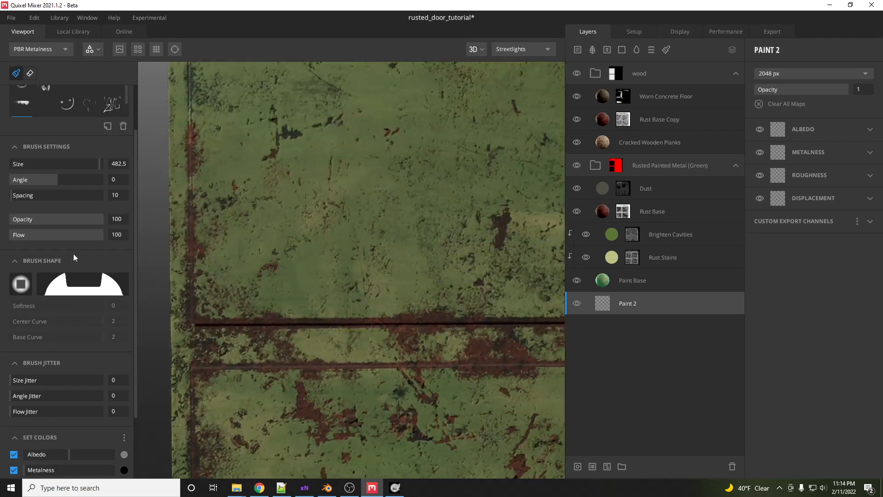
left_click(282, 225)
scroll(404, 215, "down", 1)
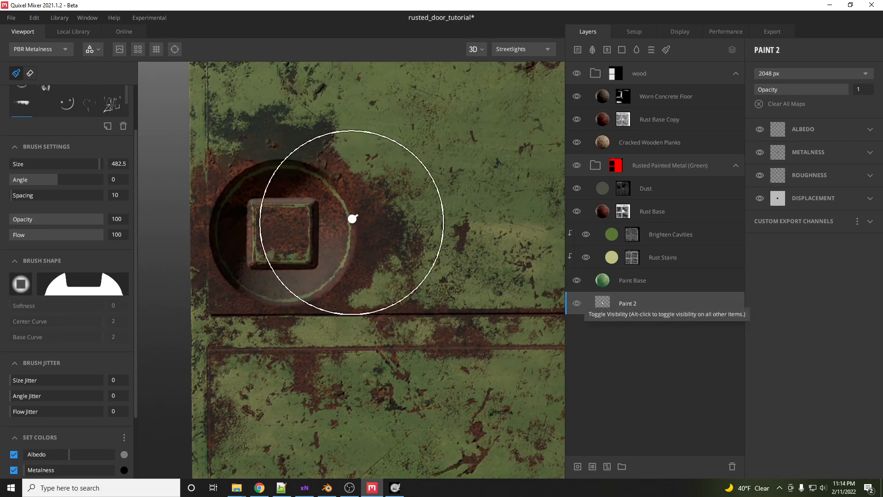
left_click_drag(651, 305, 656, 178)
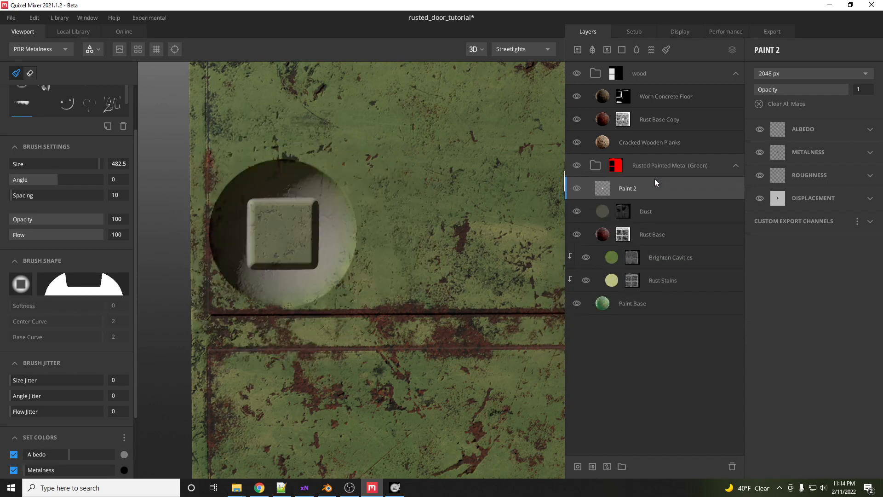
key("ctrl+z")
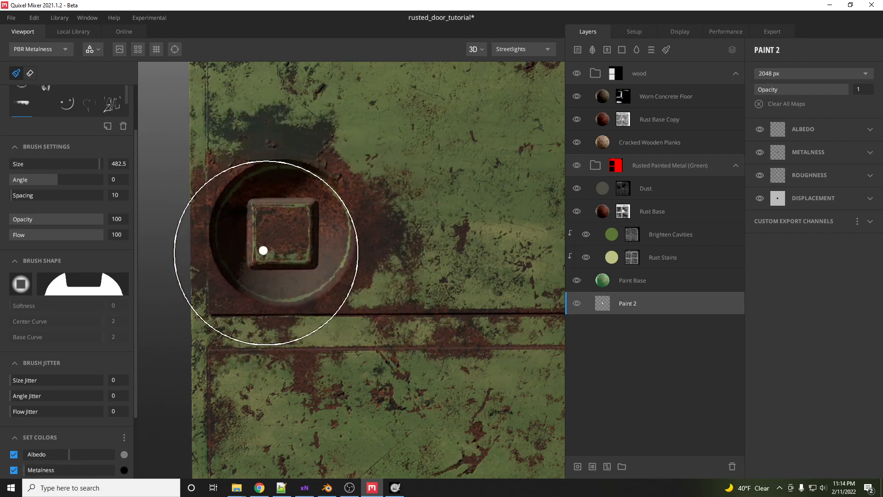
key("ctrl+z")
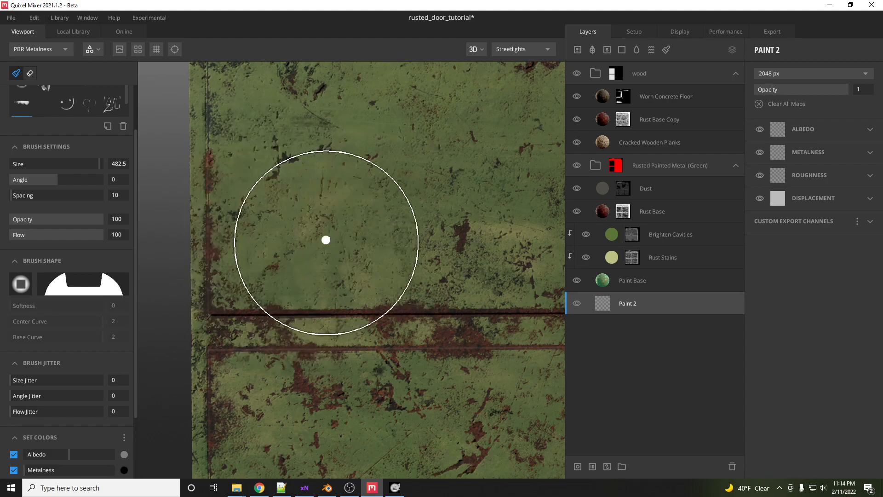
- Set the brush size to 44.86 and stamp screw heads near both ends of the door's middle rail
scroll(326, 238, "down", 2)
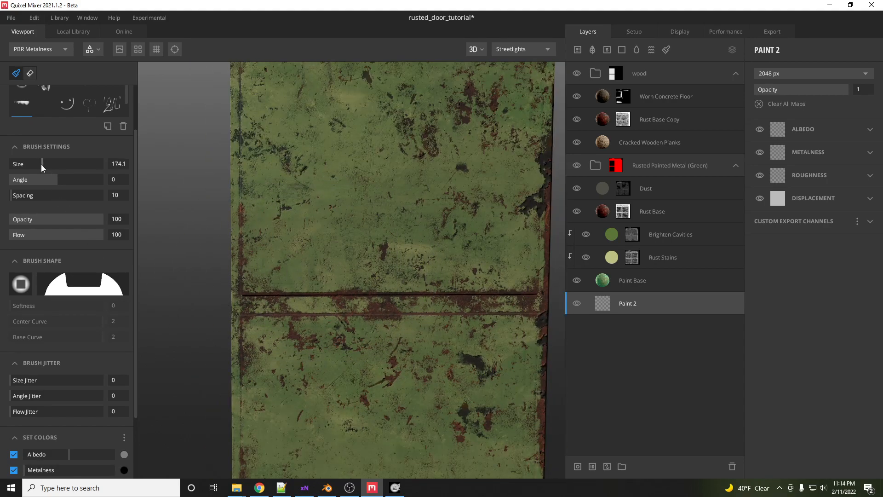
left_click_drag(41, 164, 26, 165)
scroll(280, 309, "down", 1)
scroll(396, 296, "up", 2)
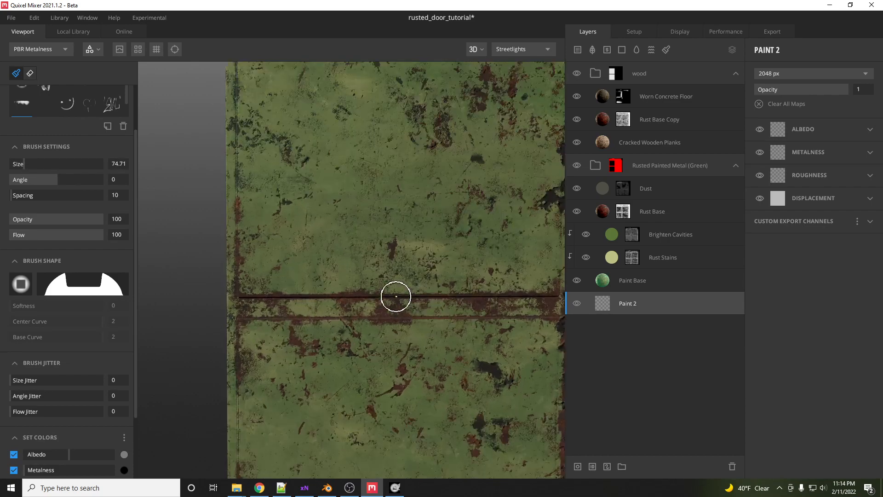
scroll(250, 285, "down", 1)
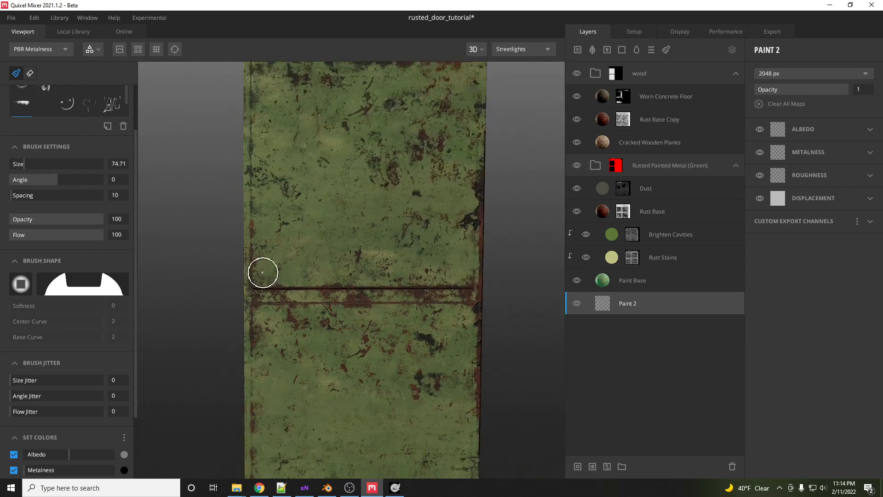
left_click_drag(23, 164, 18, 164)
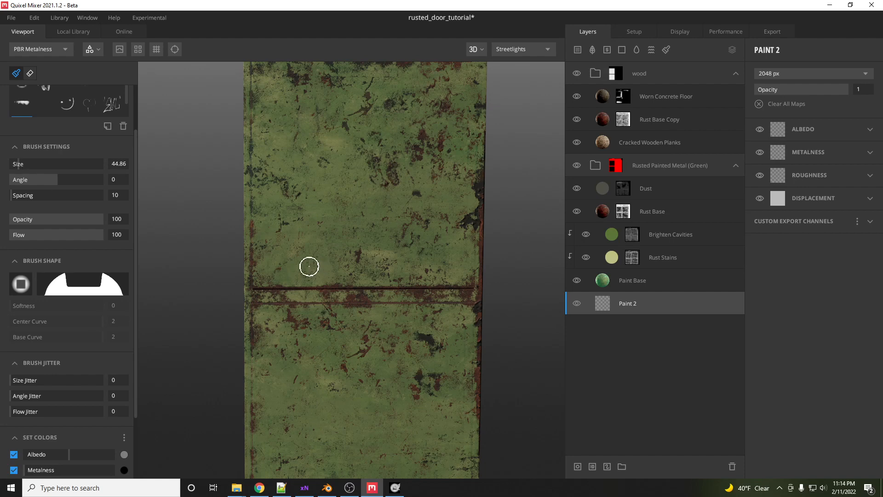
left_click(266, 272)
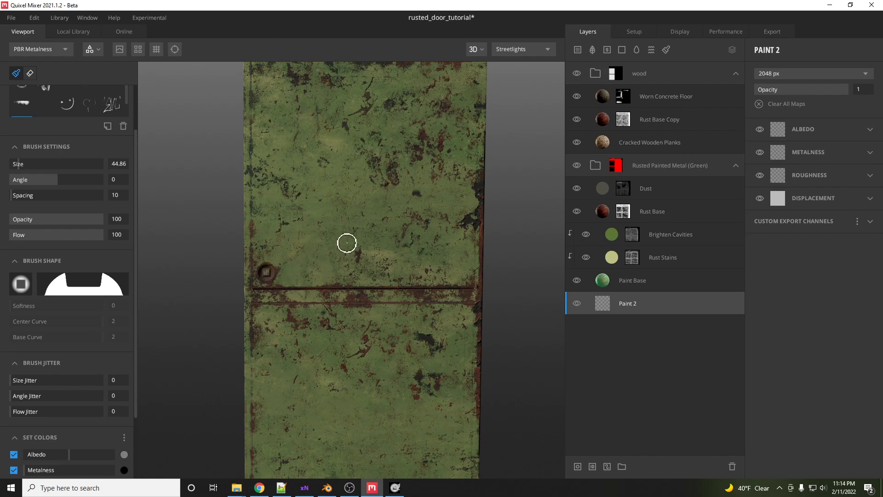
left_click(461, 317)
- Set the brush angle jitter to 40 and stamp a screw head near the left end above the middle rail
middle_click_drag(436, 343, 440, 261)
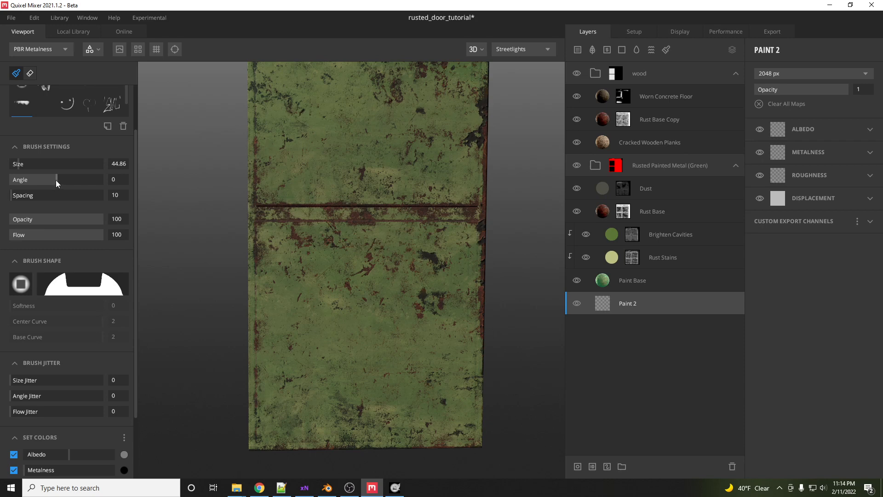
left_click(46, 396)
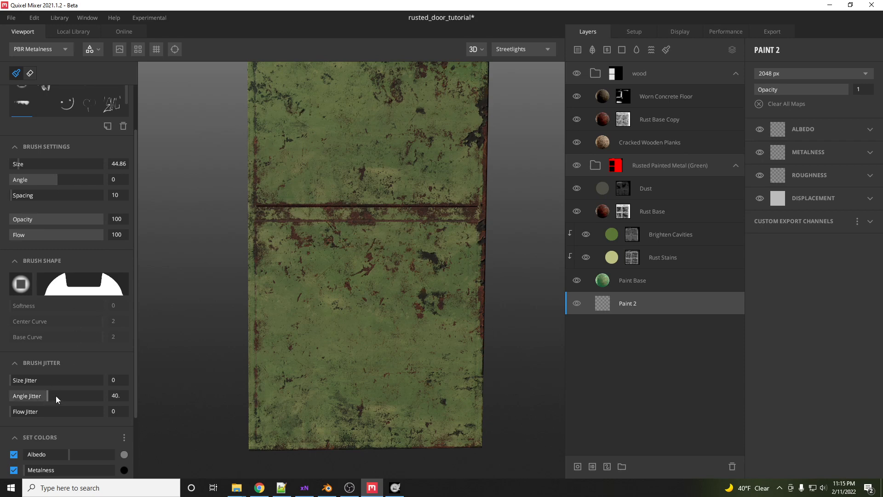
left_click(271, 190)
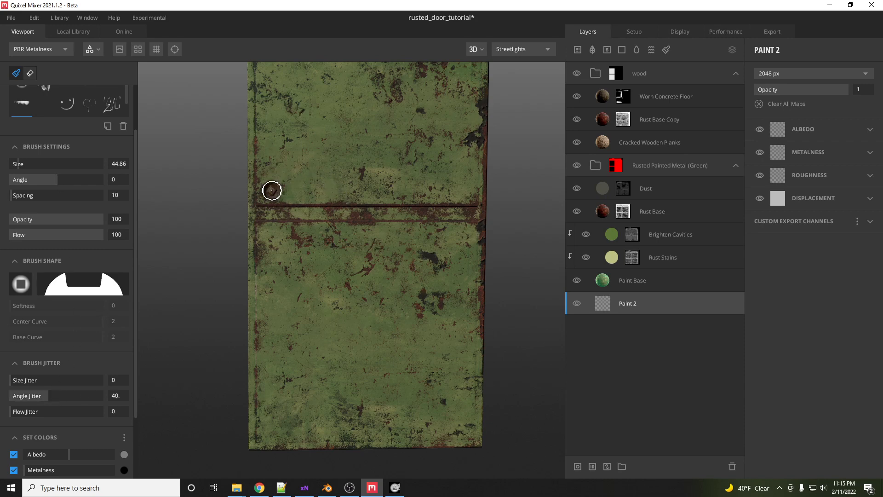
- Stamp screw heads near both ends of the middle rail and at the two bottom corners of the door
left_click(269, 235)
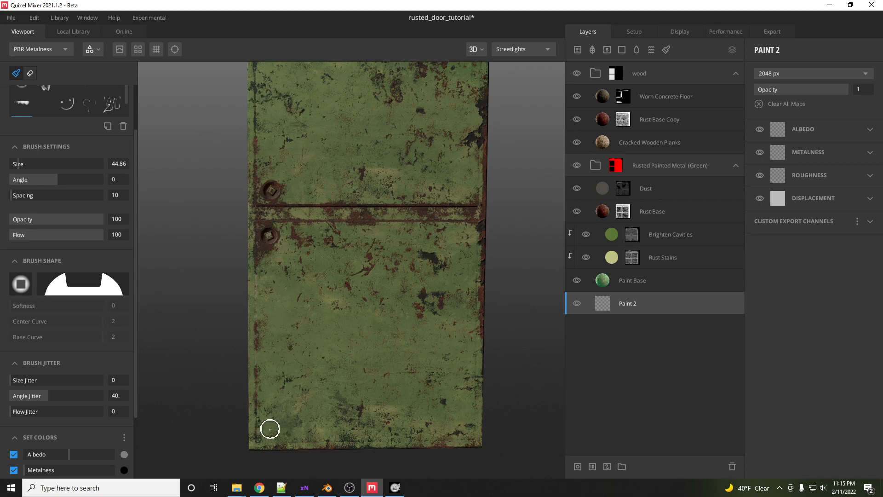
left_click(270, 429)
left_click(459, 427)
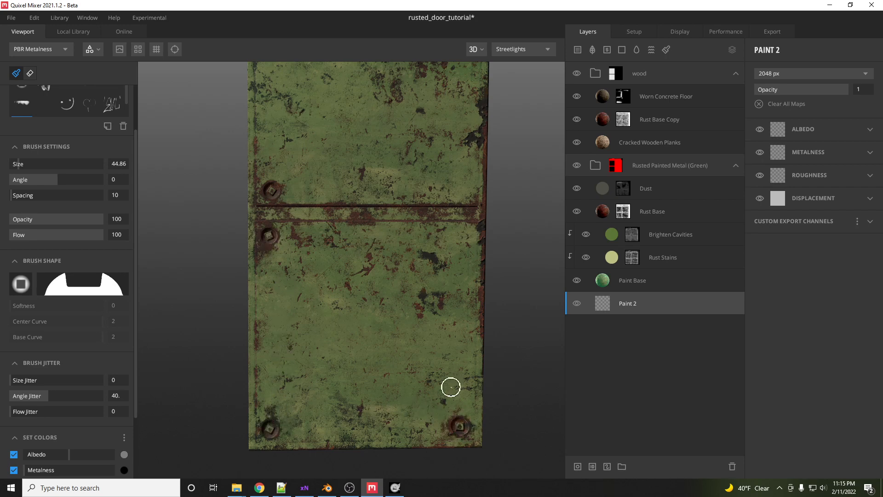
left_click(461, 234)
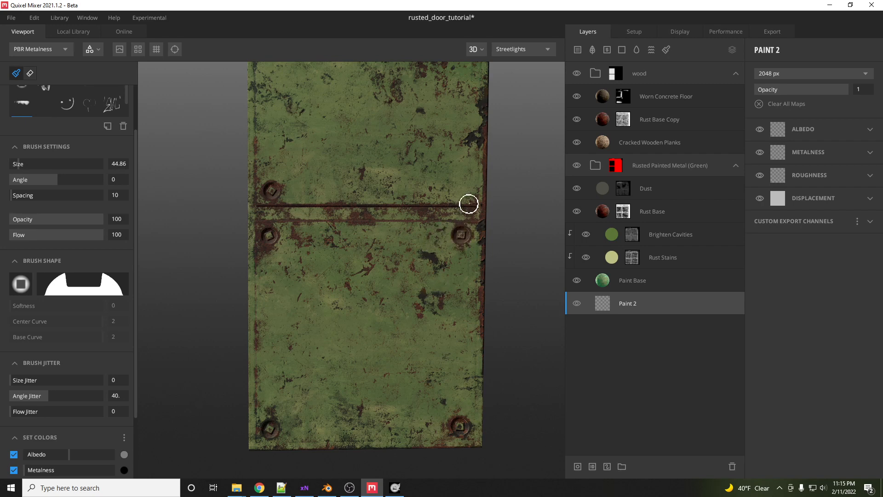
left_click(463, 188)
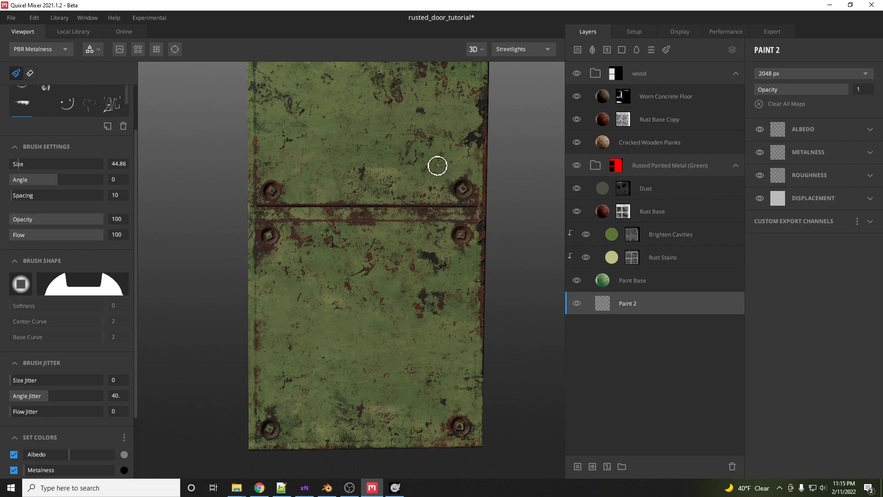
- Stamp screw heads at the door's two top corners
mouse_move(437, 155)
middle_mouse_down()
mouse_move(454, 246)
mouse_move(446, 255)
middle_mouse_up()
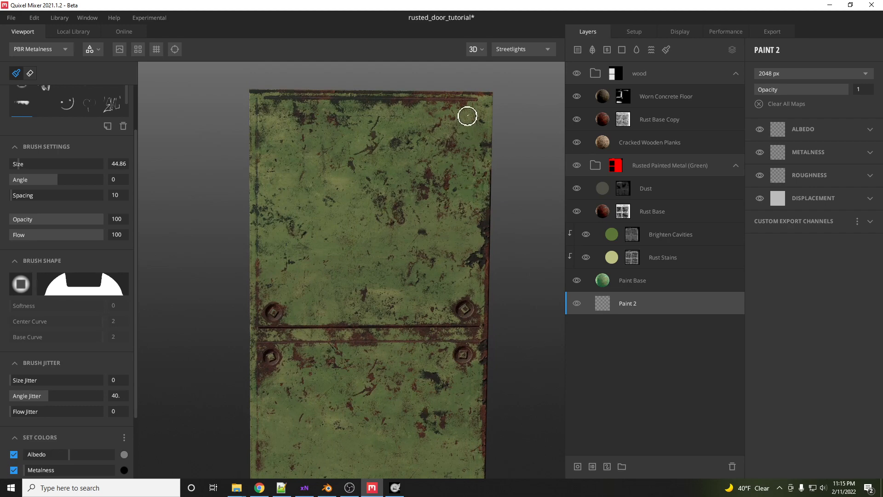
left_click(468, 115)
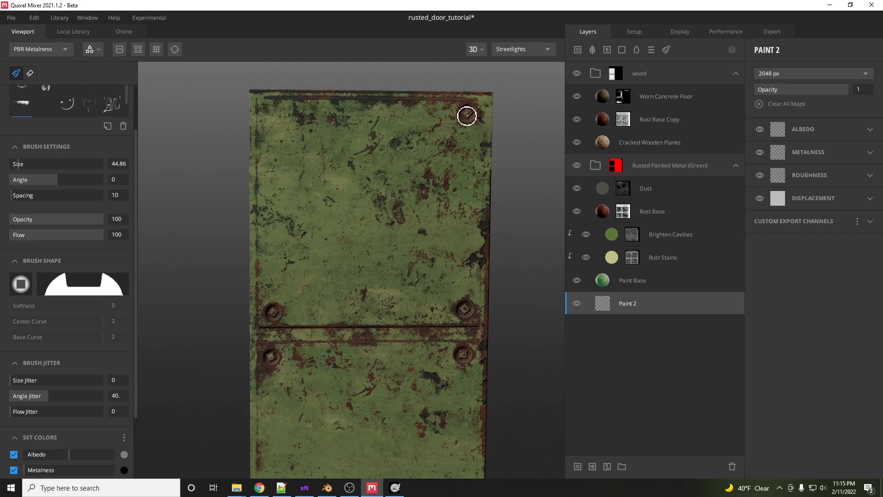
left_click(272, 111)
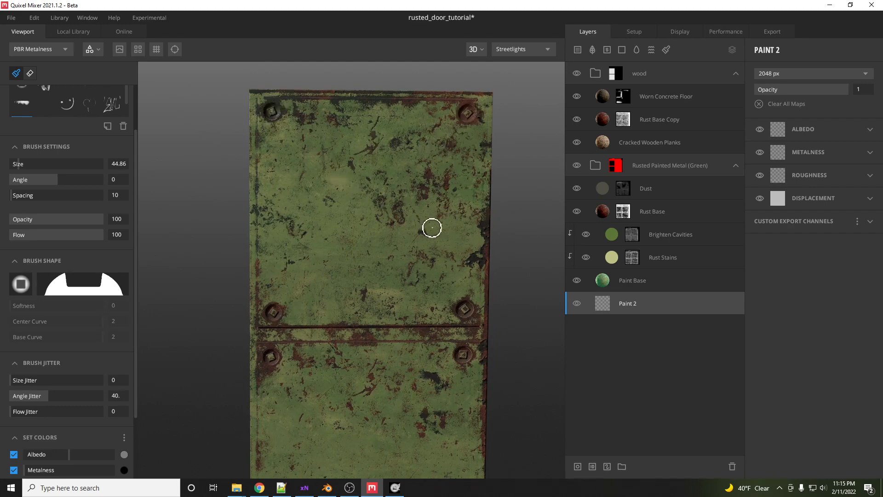
- Orbit and zoom around the door to inspect the stamped screw heads
left_click_drag(432, 240, 343, 216, "alt")
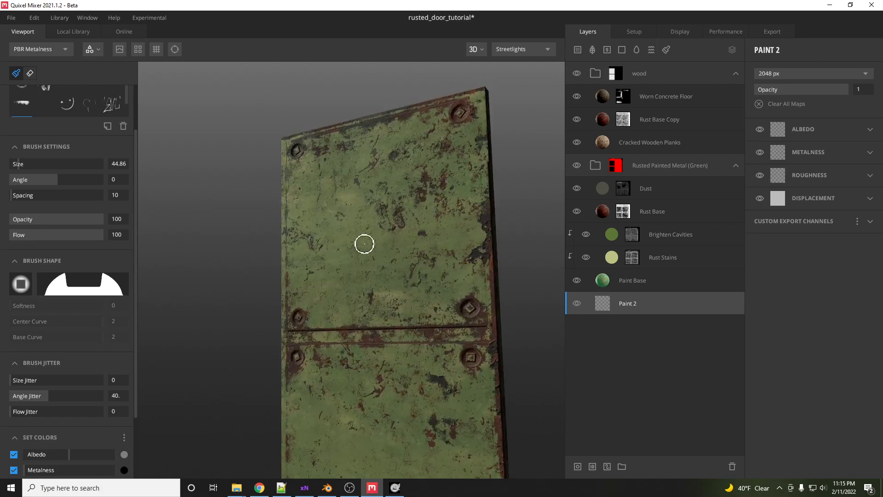
scroll(400, 296, "up", 4)
scroll(375, 296, "down", 1)
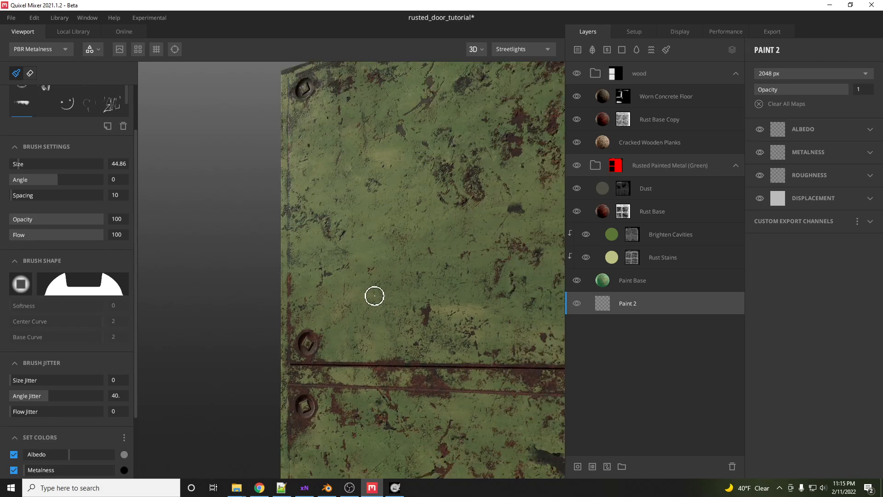
left_click_drag(409, 287, 470, 297, "alt")
middle_click_drag(304, 246, 321, 291)
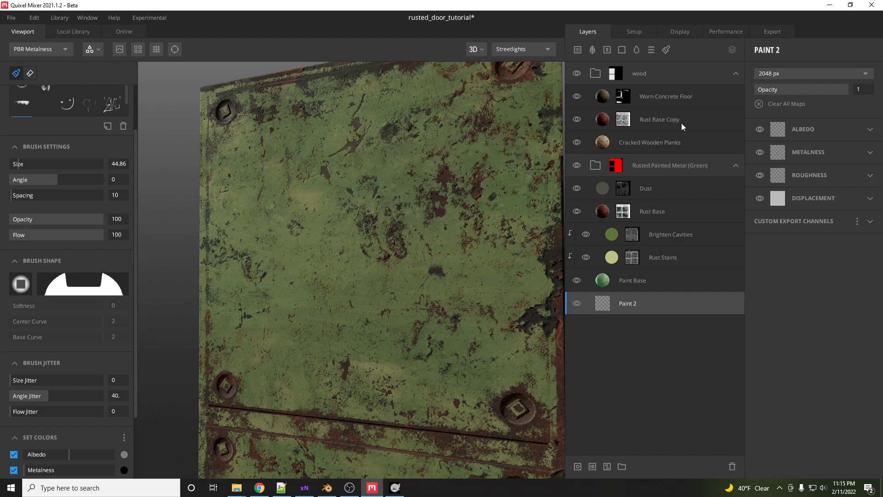
- Collapse the wood and Rusted Painted Metal (Green) layer folders
left_click(600, 69)
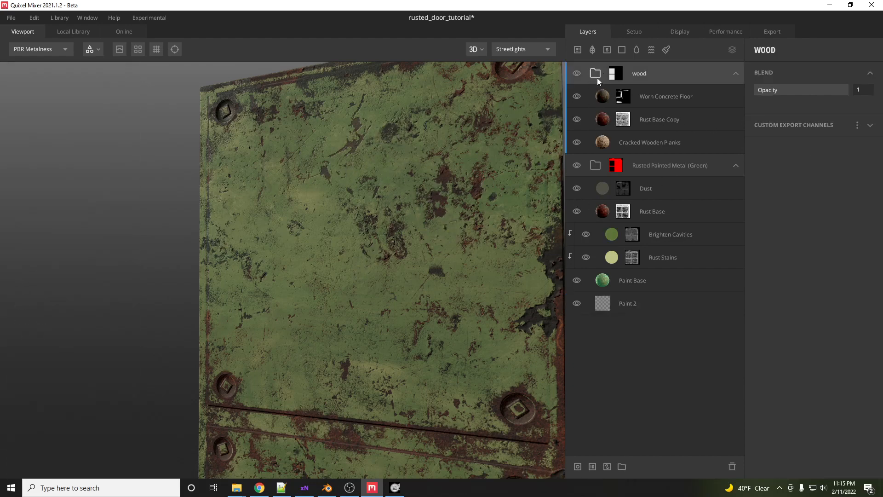
left_click(737, 74)
left_click(736, 97)
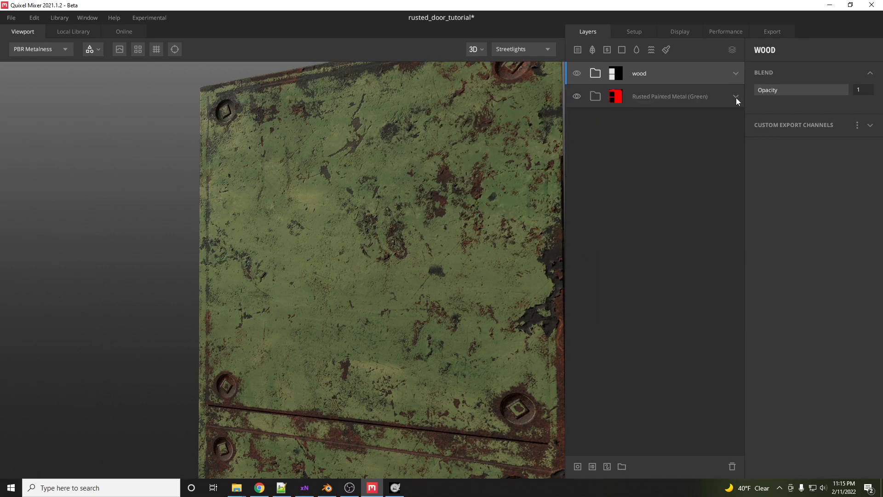
- Add the Graffiti material from the local library as a new layer on top of the stack
left_click(74, 31)
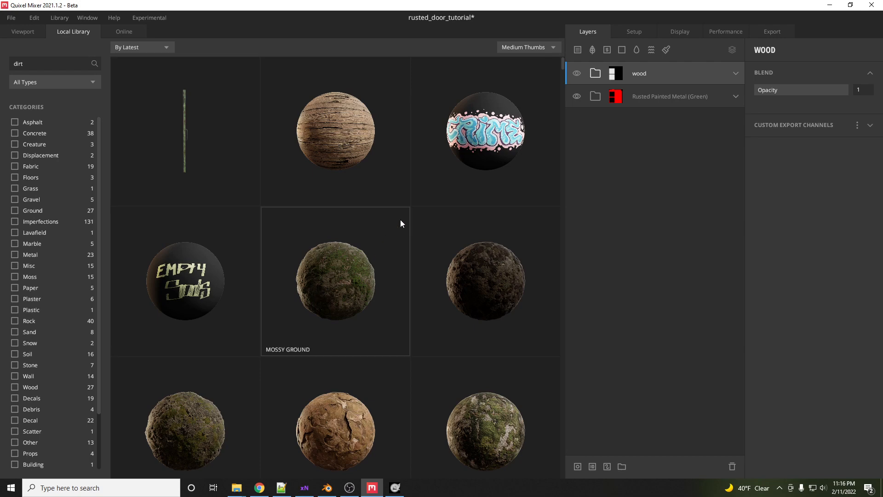
double_click(483, 137)
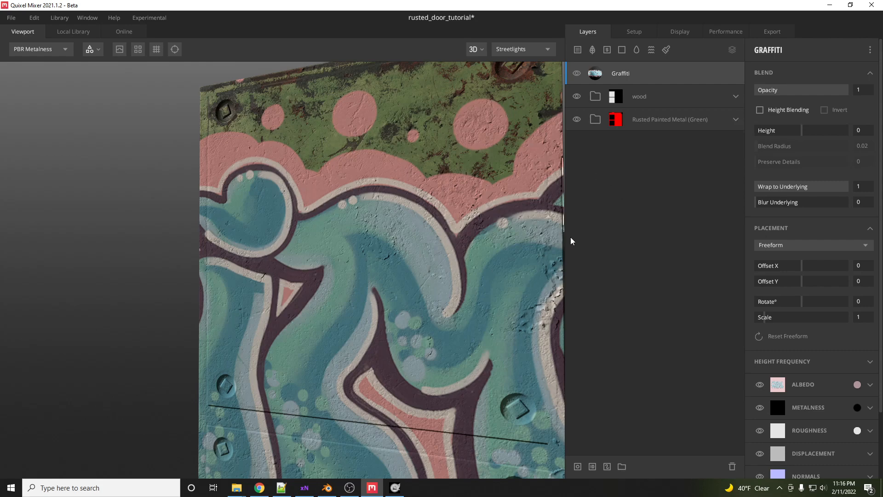
scroll(380, 265, "down", 5)
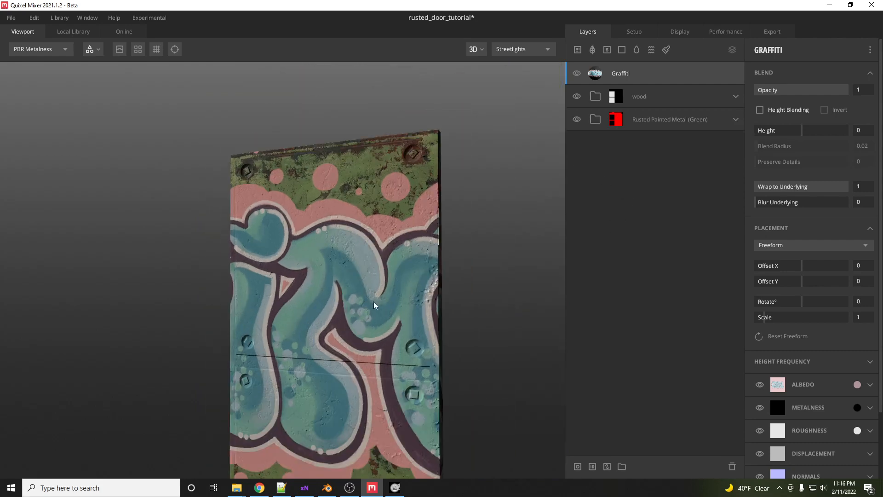
scroll(375, 305, "up", 3)
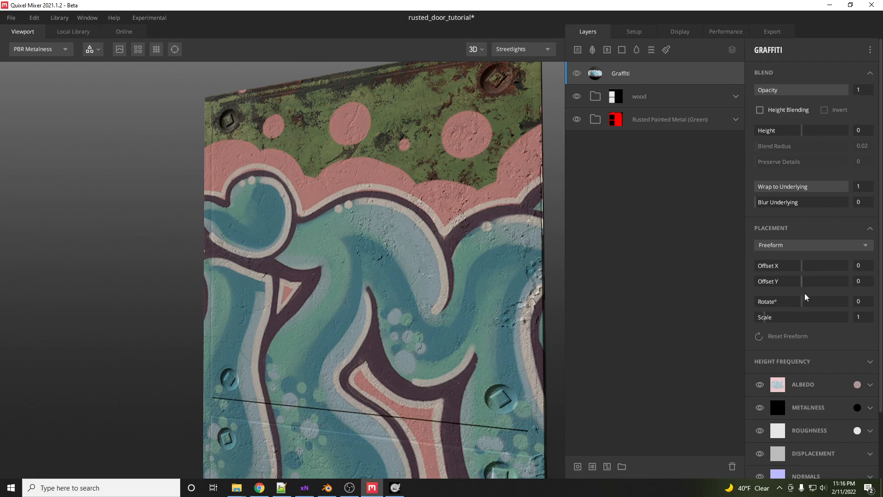
- Set the graffiti placement to scale 0.209, offset X 0.159, offset Y 0.144 and rotation 41.19
left_click_drag(774, 319, 760, 322)
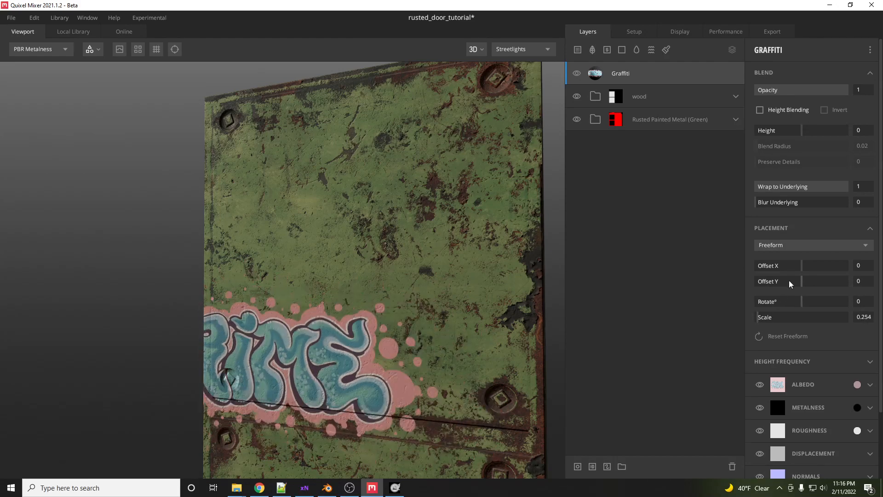
left_click_drag(803, 270, 814, 302)
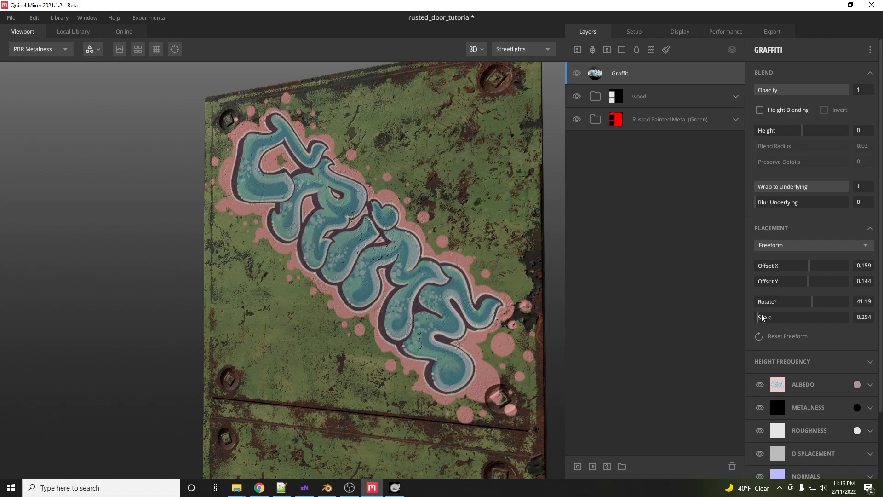
left_click_drag(762, 318, 759, 319)
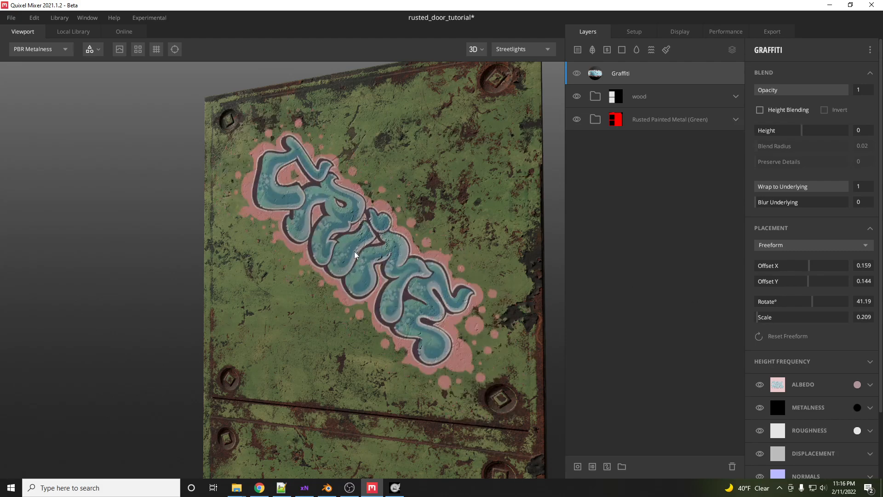
- Expand the Rusted Painted Metal (Green) folder in the layer stack
left_click_drag(356, 251, 400, 246)
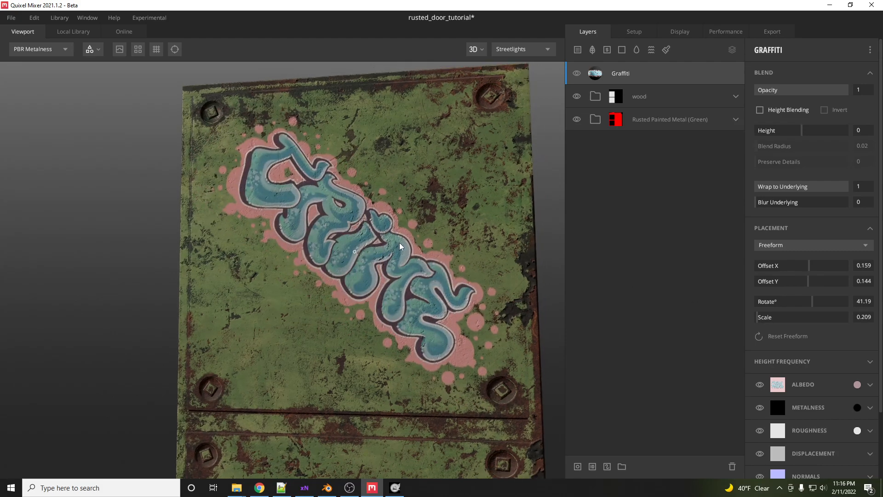
scroll(396, 268, "up", 2)
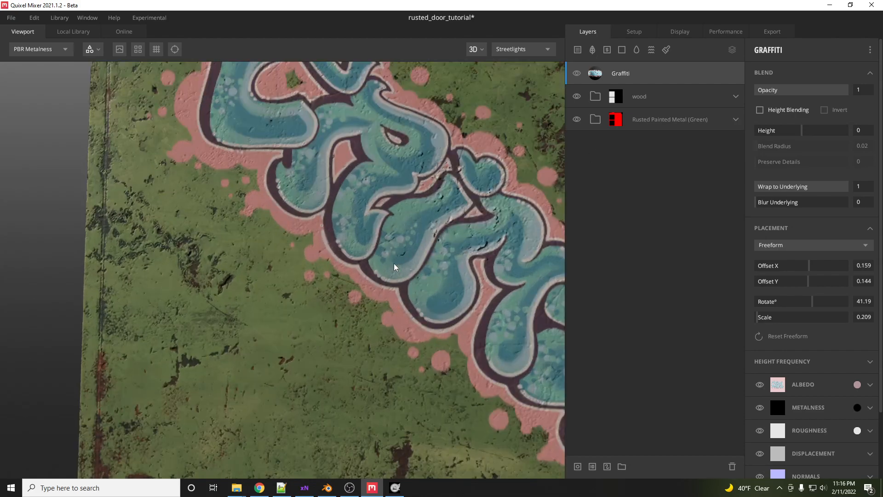
scroll(263, 275, "down", 1)
middle_click_drag(408, 239, 317, 250)
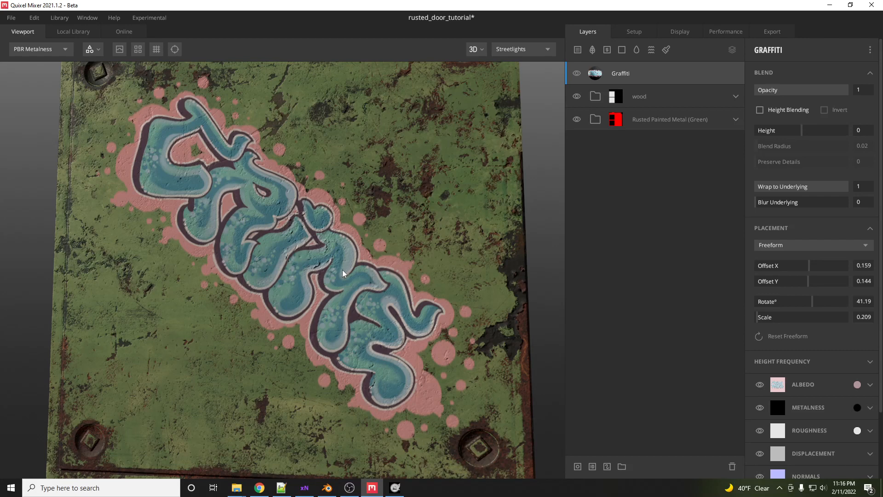
left_click(735, 120)
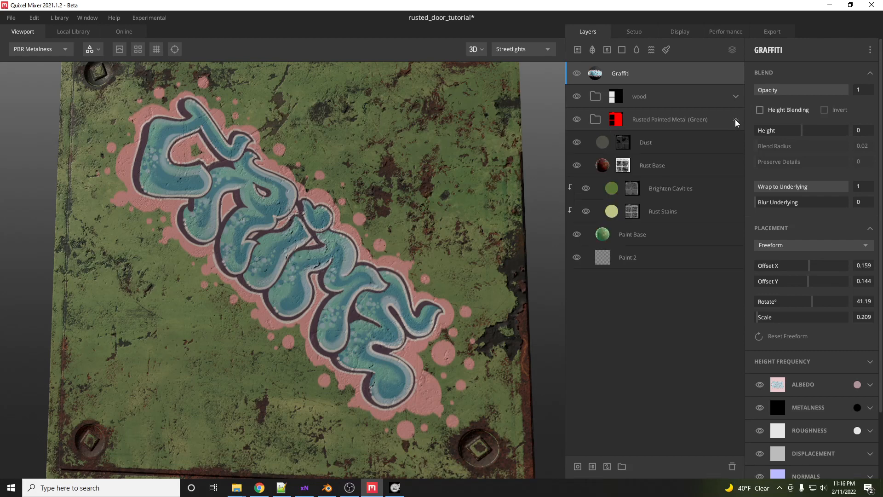
- Add a mask stack to the Graffiti layer
left_click(624, 169)
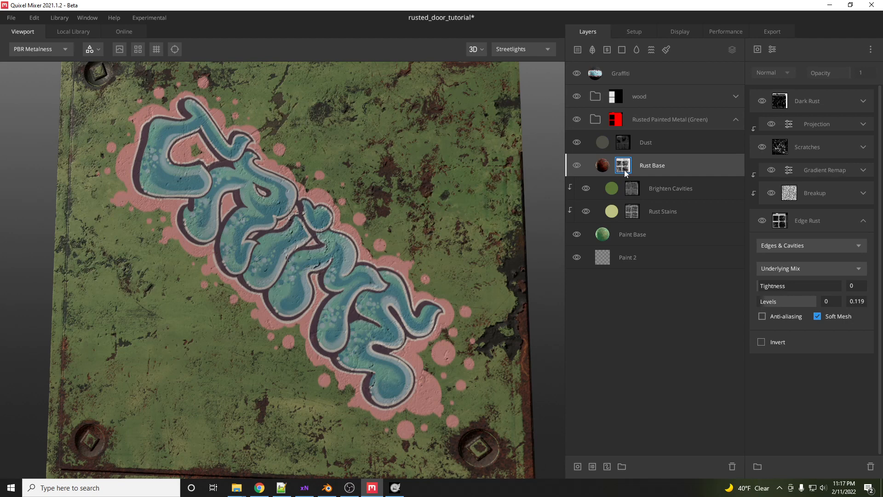
left_click(596, 75)
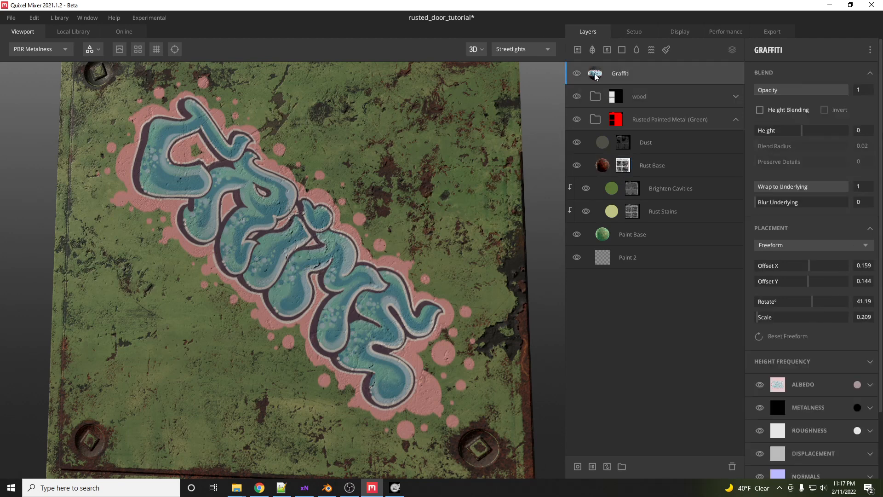
right_click(599, 74)
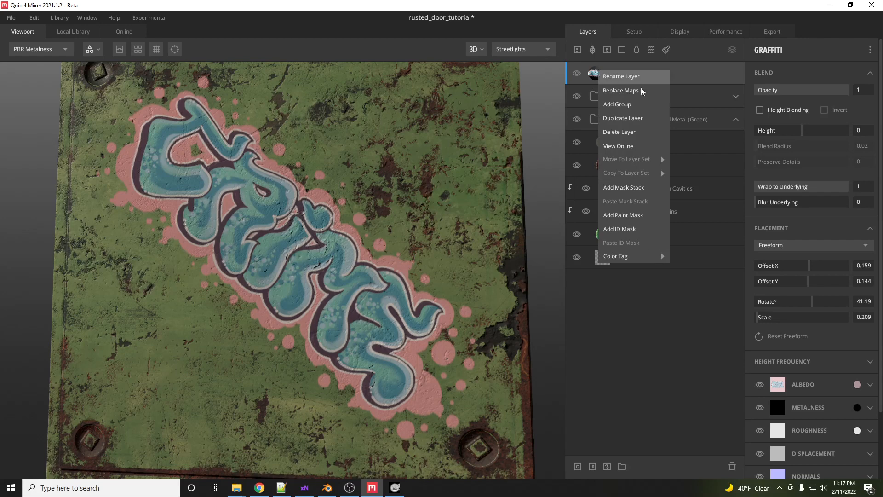
left_click(636, 187)
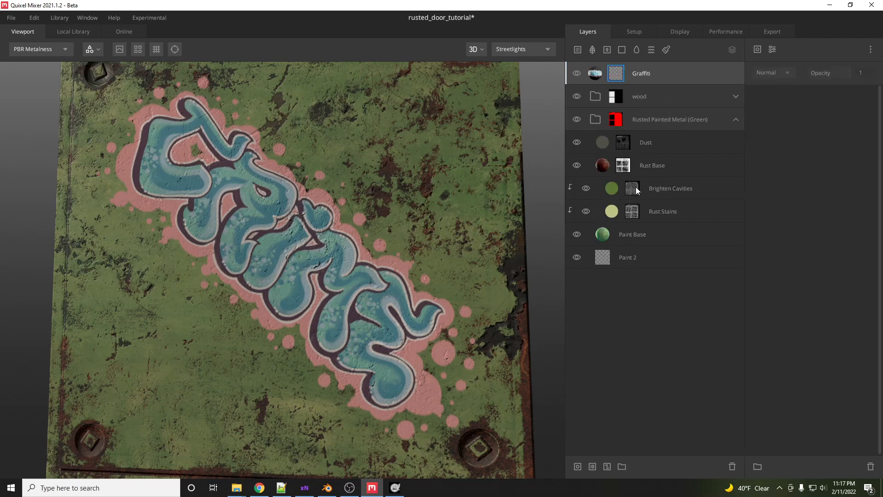
- Copy the Rust Base layer's mask stack and paste it onto the Graffiti layer
left_click(621, 167)
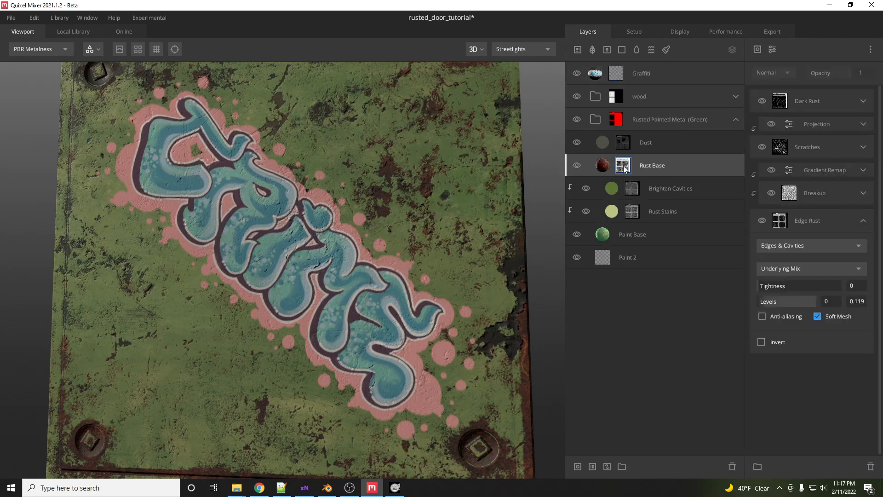
right_click(624, 169)
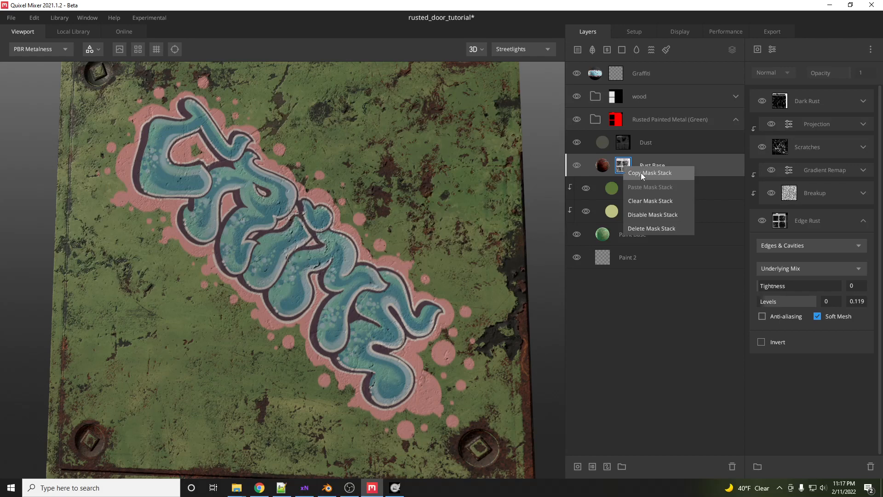
left_click(641, 174)
right_click(617, 76)
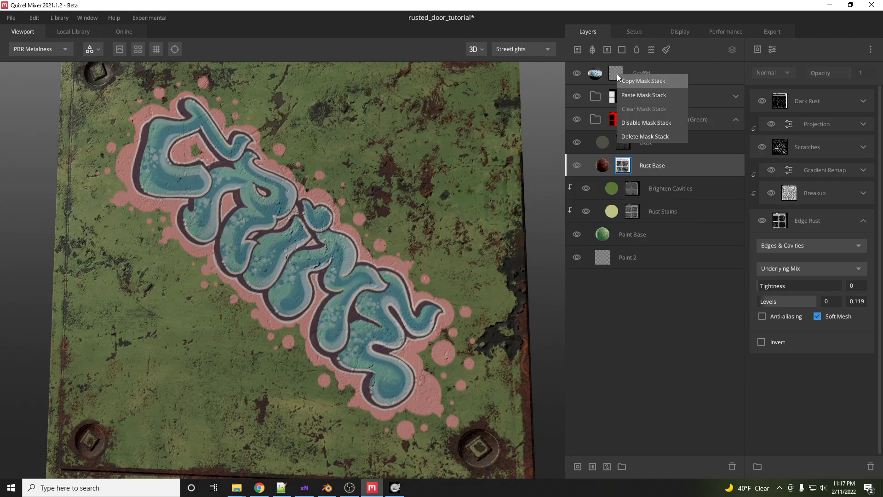
left_click(631, 96)
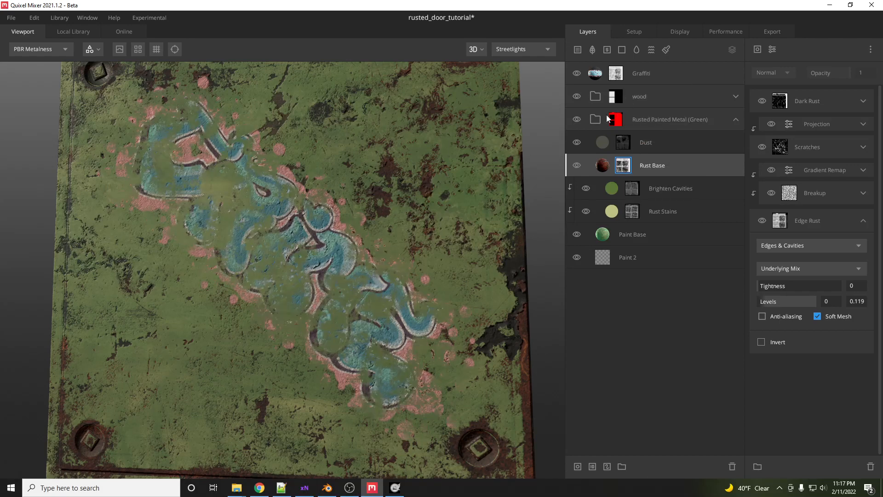
- Add a Normal component to the graffiti mask stack and invert it
scroll(350, 268, "up", 5)
scroll(350, 268, "down", 4)
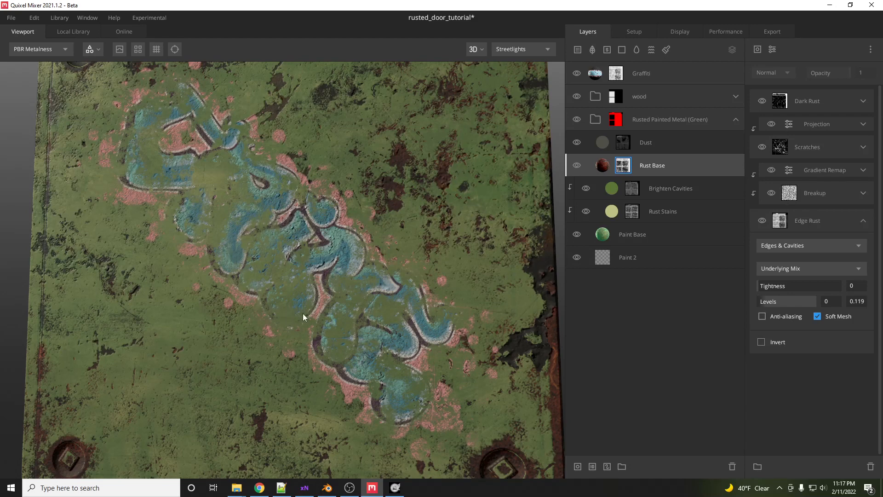
left_click(757, 49)
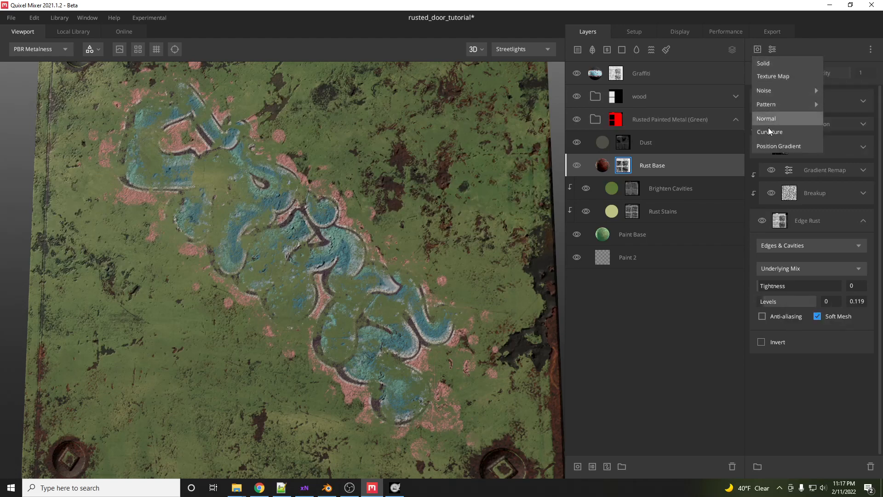
left_click(778, 120)
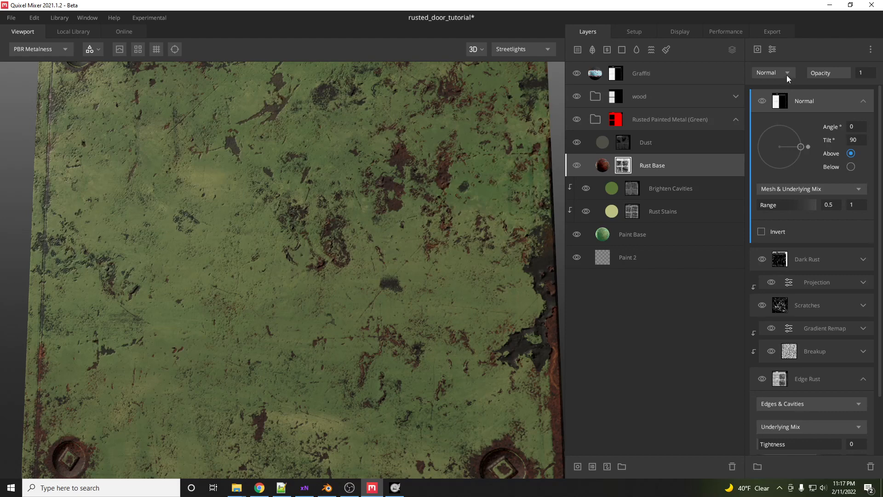
left_click(761, 233)
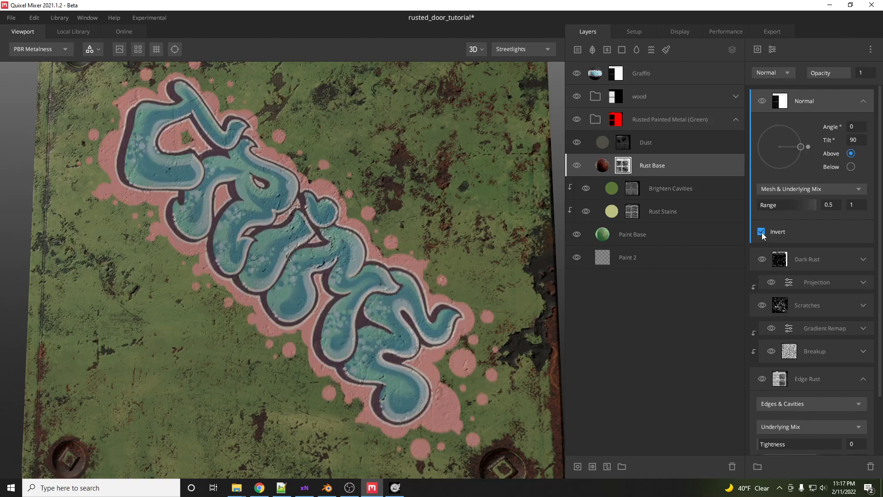
- Remove the Normal component from the Graffiti layer's mask stack
left_click(761, 232)
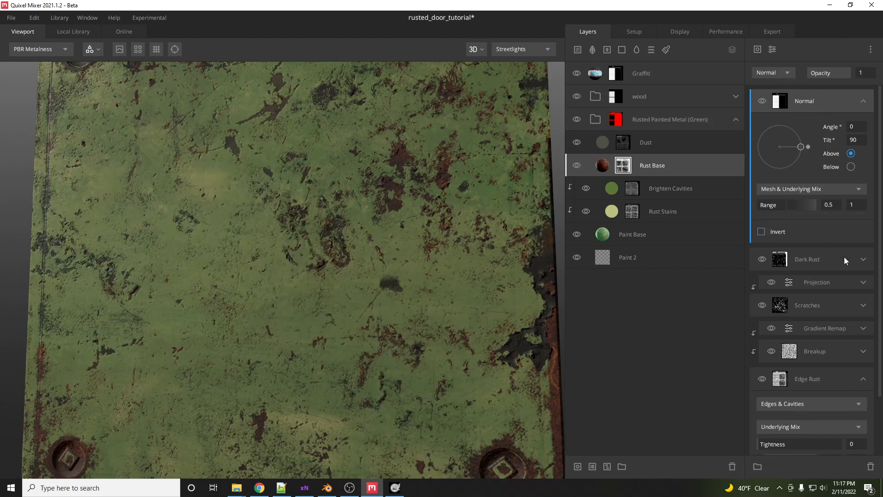
key("Delete")
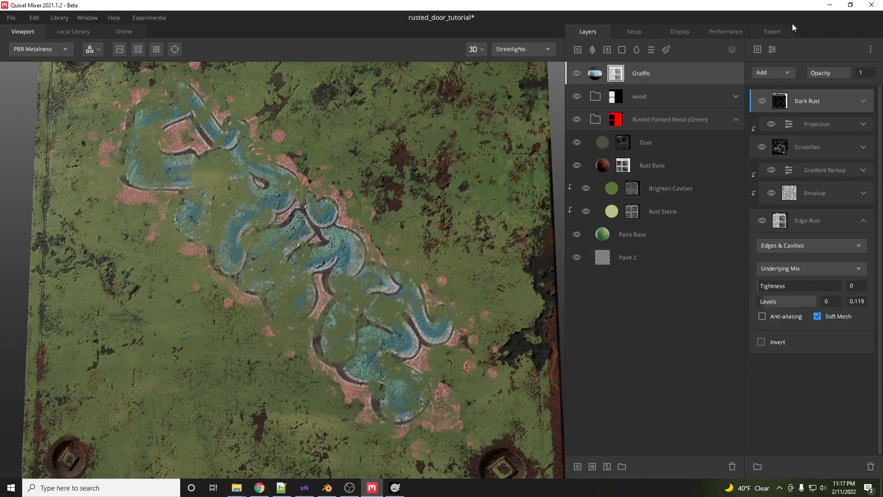
- Invert the Edge Rust component in the Graffiti mask stack
left_click(789, 73)
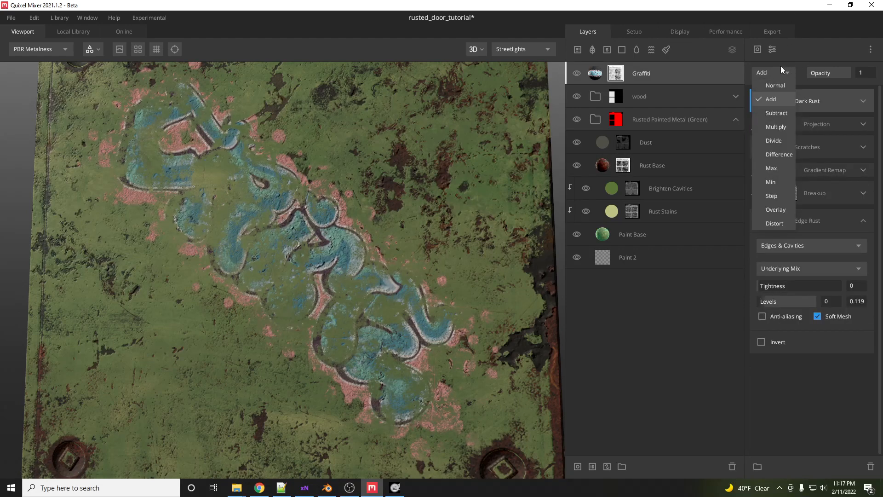
left_click(795, 57)
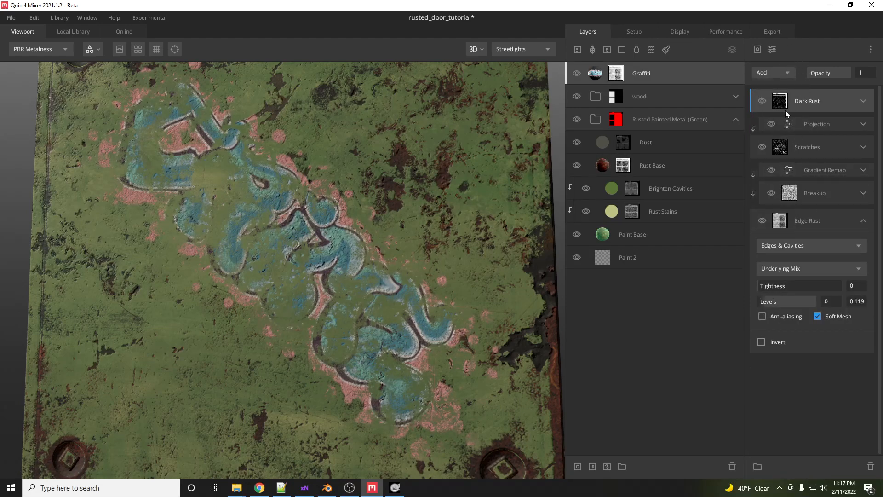
left_click(761, 342)
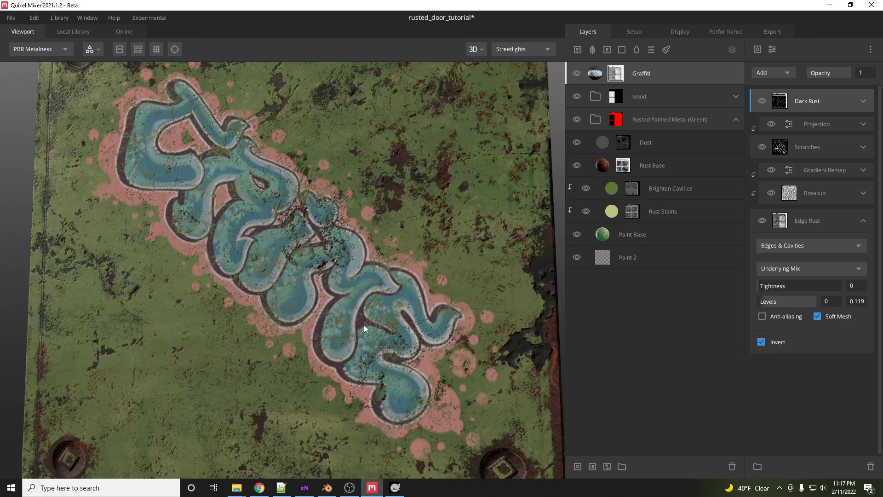
- Nudge the Graffiti layer's Offset X to 0.169
scroll(365, 328, "up", 2)
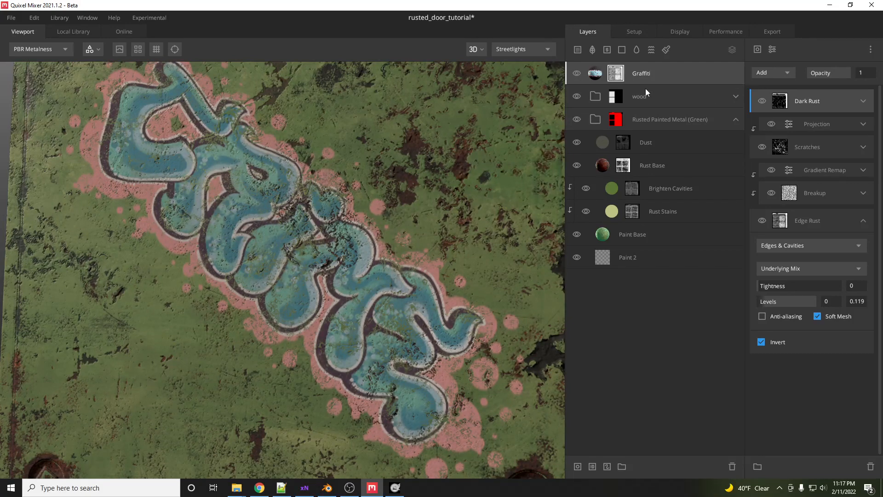
left_click(591, 77)
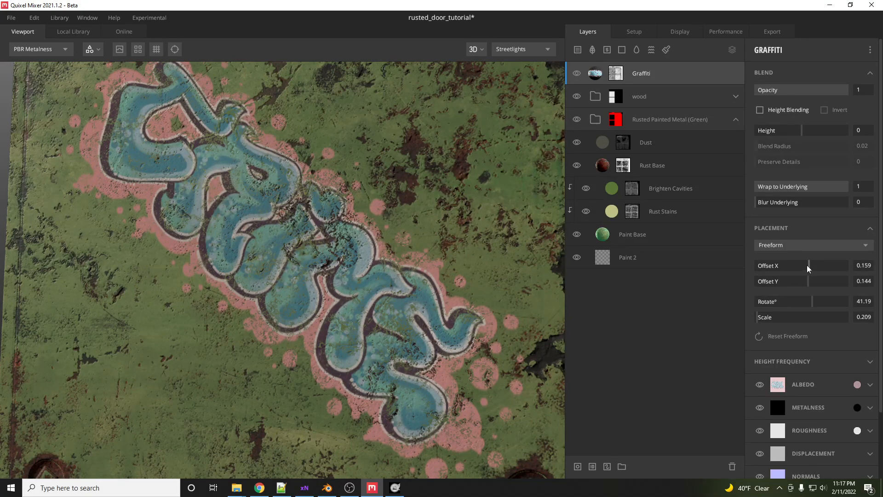
left_click_drag(810, 268, 813, 270)
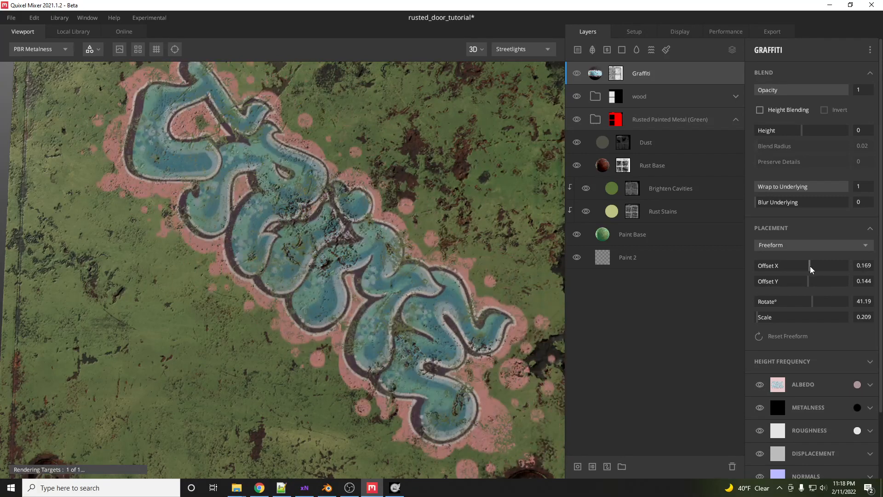
- Turn off the Edge Rust invert and add an Invert adjustment to the top of the graffiti mask stack
left_click(616, 77)
left_click(764, 344)
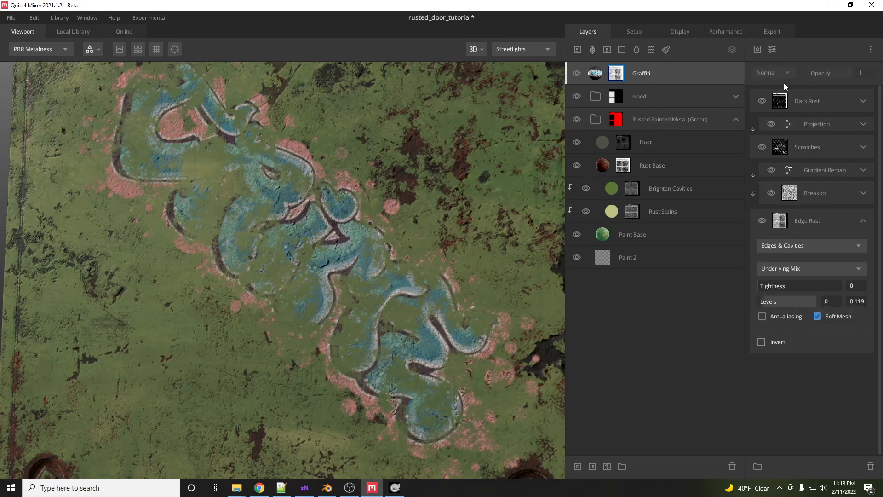
left_click(771, 49)
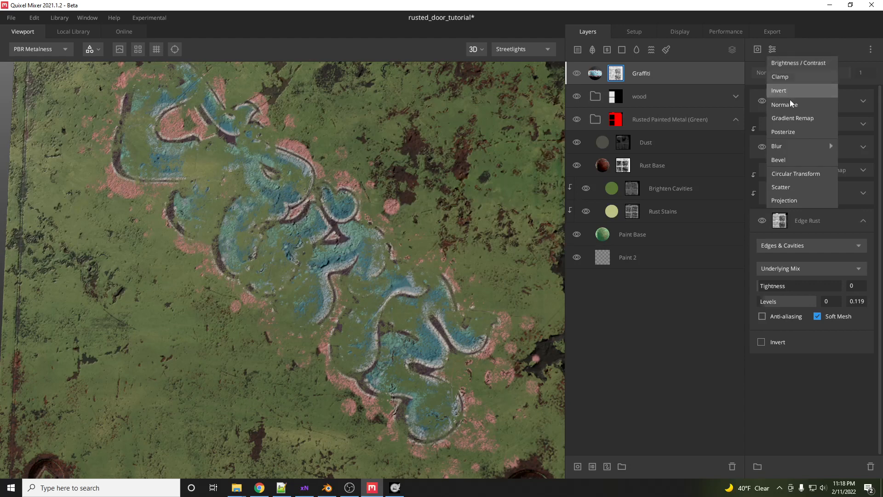
left_click(786, 88)
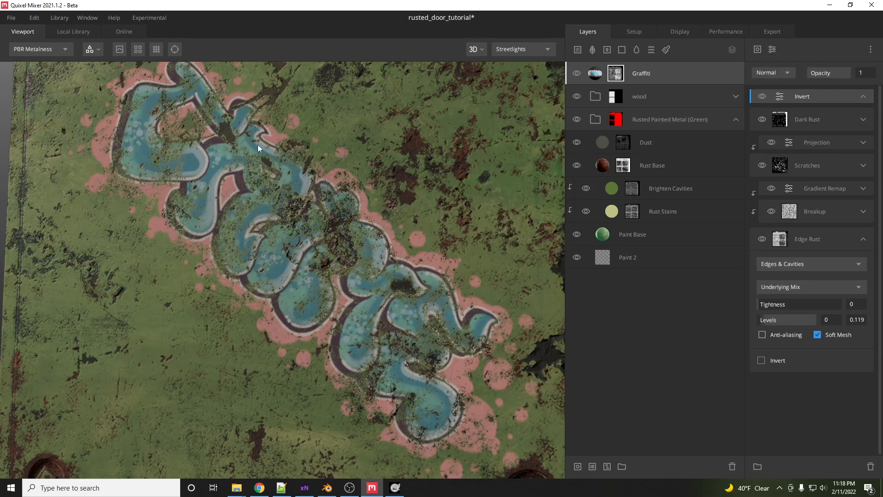
- Set the Graffiti layer's Offset X to 0.189
scroll(219, 129, "up", 3)
scroll(322, 184, "down", 4)
scroll(335, 192, "up", 2)
middle_click_drag(338, 192, 356, 223)
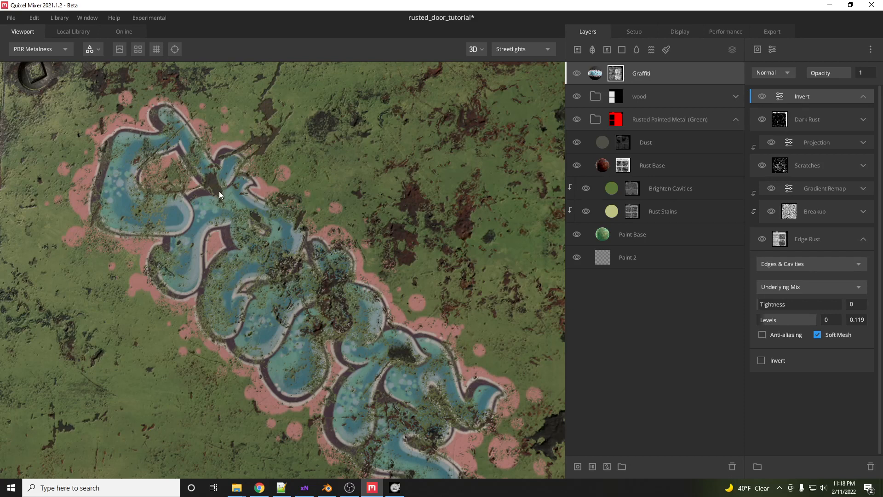
left_click(588, 79)
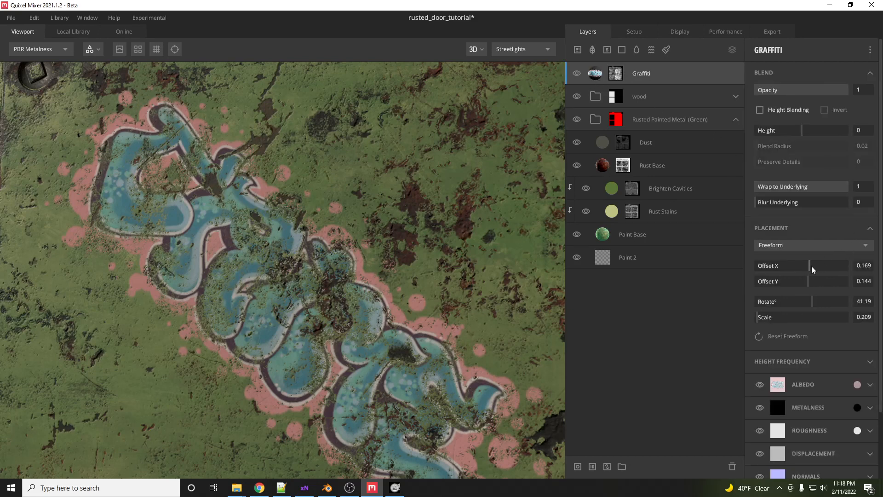
left_click_drag(812, 270, 811, 270)
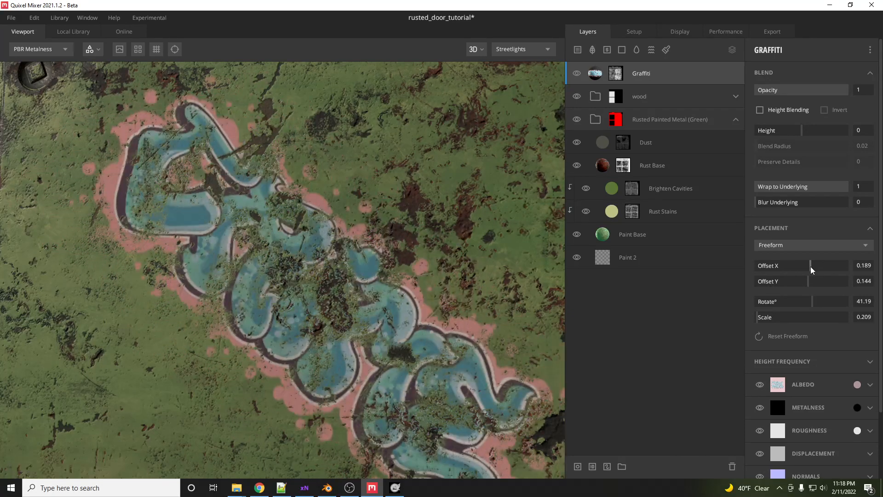
- Orbit around the door to inspect the graffiti and the other textured sides
middle_click_drag(432, 291, 408, 202)
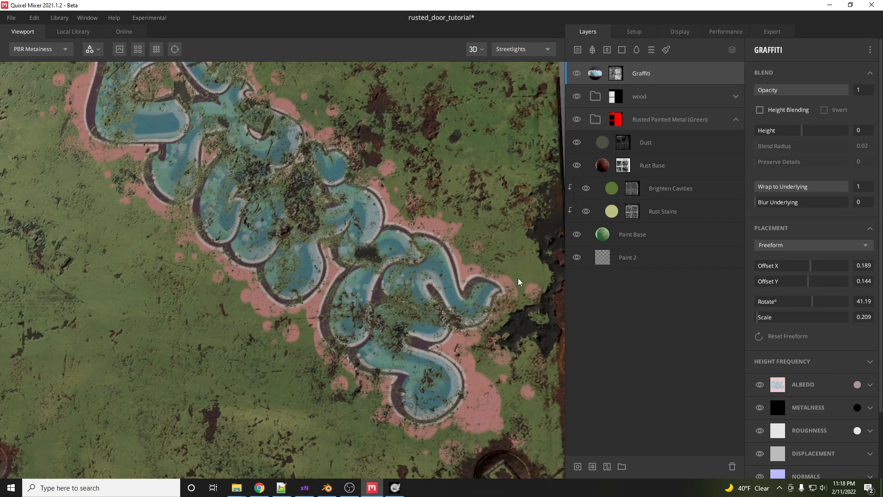
left_click(619, 74)
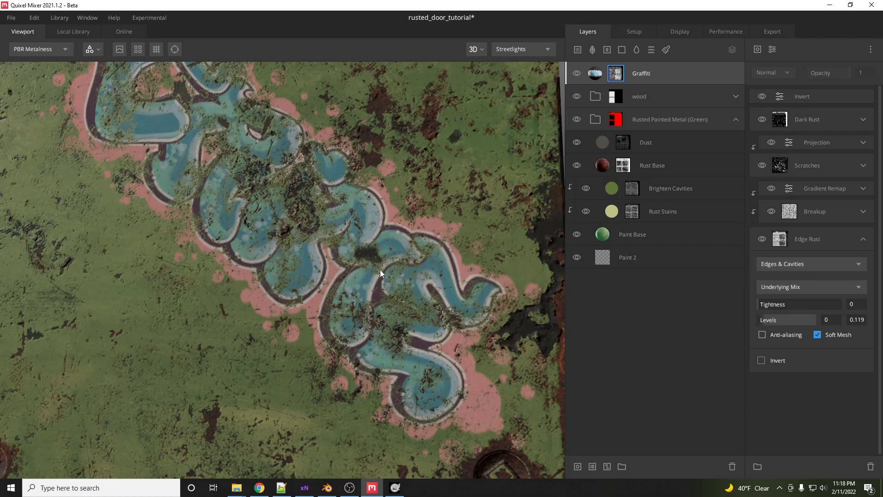
mouse_move(388, 279)
left_mouse_down()
mouse_move(402, 257)
mouse_move(401, 282)
left_mouse_up()
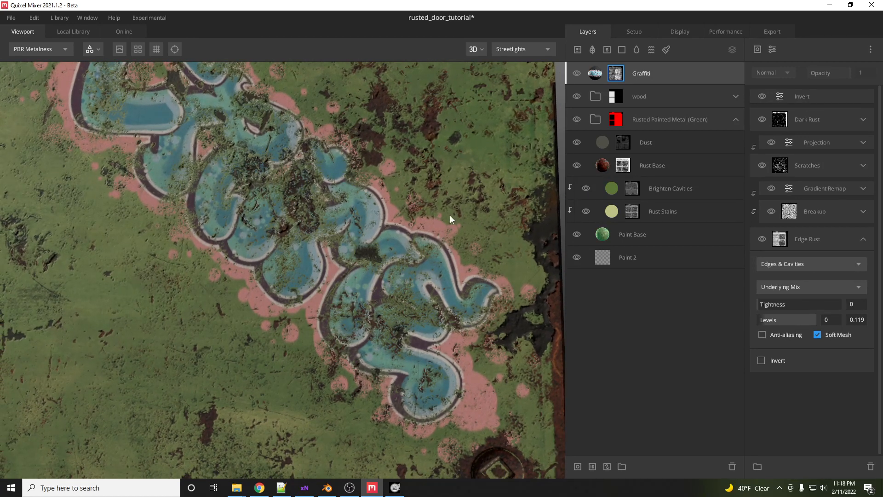
left_click_drag(441, 215, 409, 229)
scroll(384, 230, "down", 5)
scroll(384, 230, "up", 5)
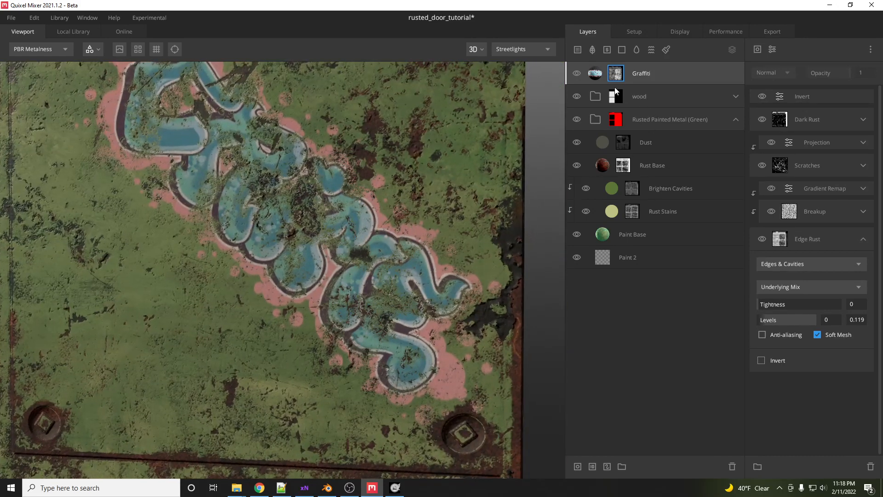
scroll(374, 228, "down", 4)
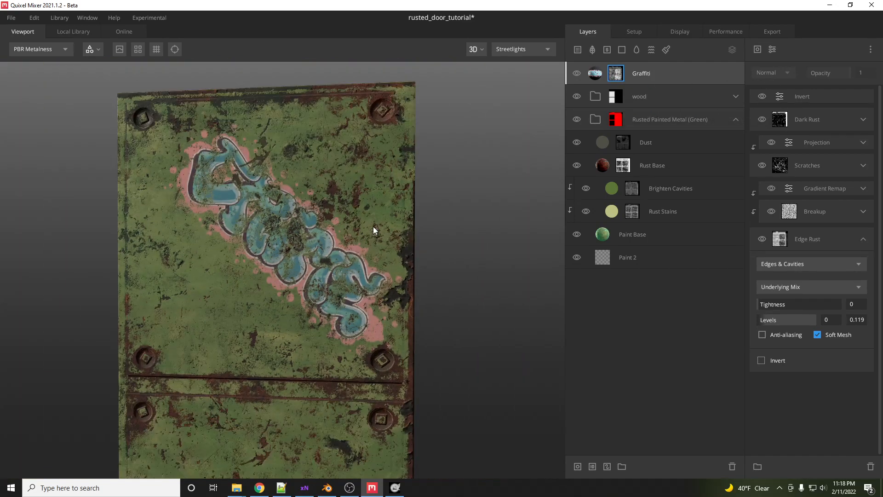
left_click_drag(369, 232, 295, 256)
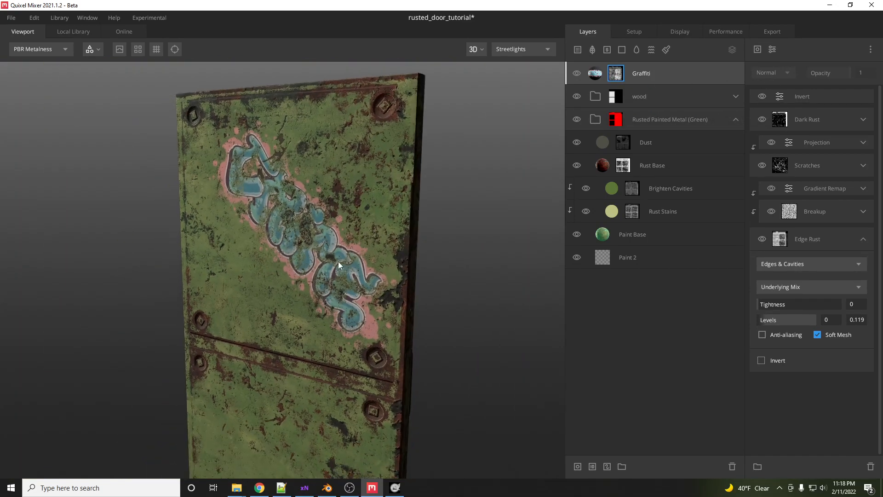
scroll(340, 248, "up", 3)
left_click_drag(341, 233, 87, 205)
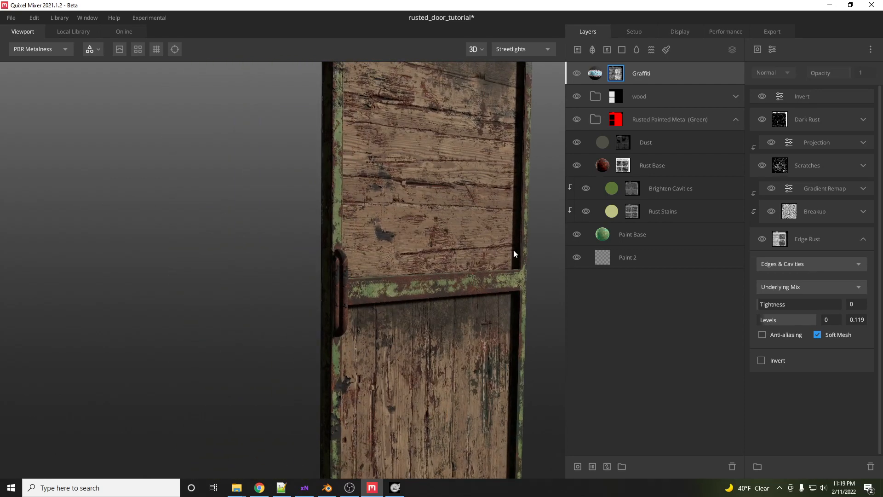
left_click_drag(324, 226, 672, 232)
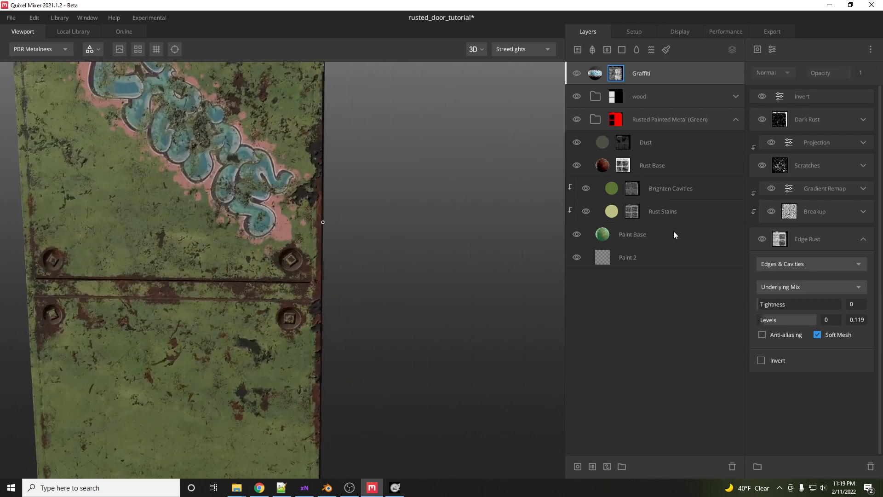
middle_click_drag(305, 253, 423, 292)
left_click_drag(423, 289, 362, 288)
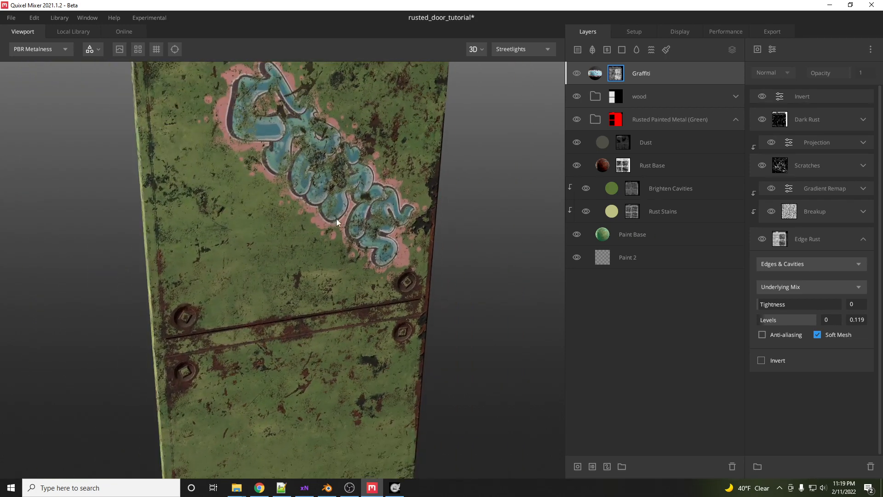
middle_click_drag(336, 218, 347, 266)
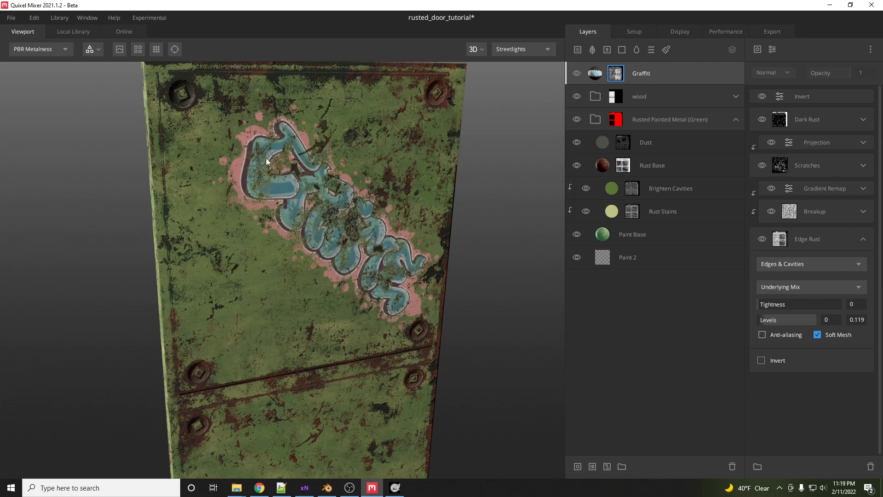
- Export the mix to the library as a 3D Asset in the Other category
left_click(15, 19)
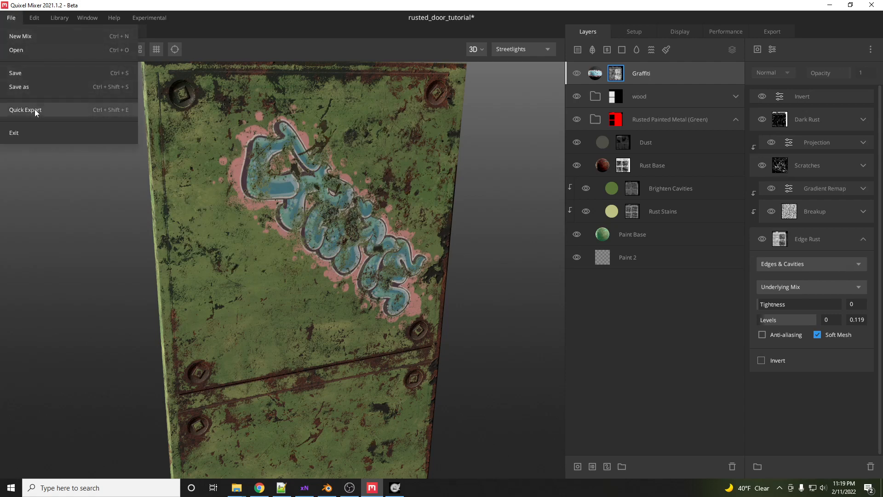
left_click(768, 28)
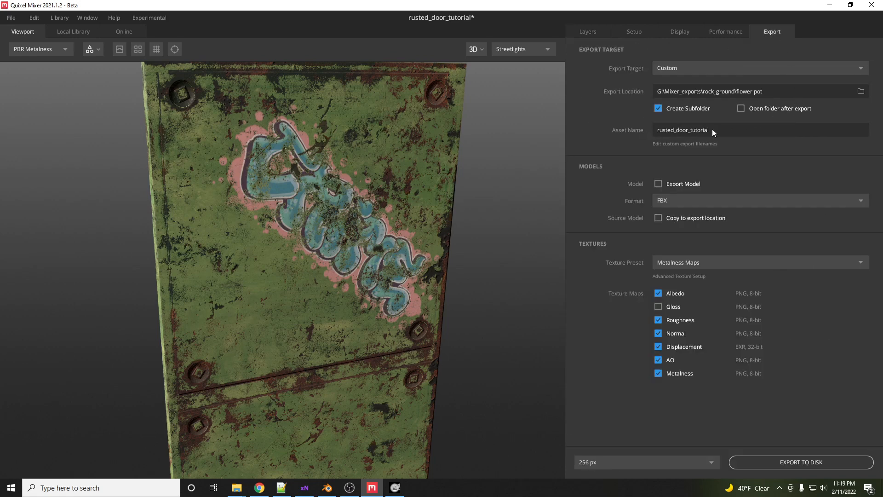
left_click(704, 68)
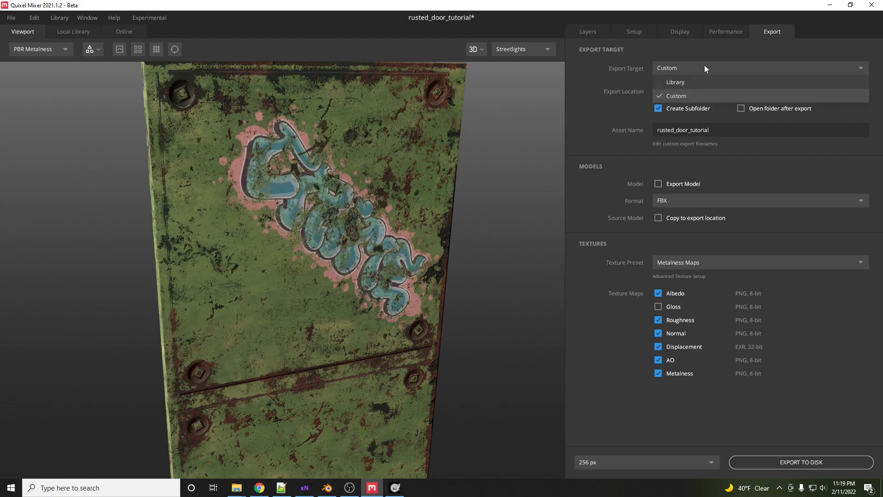
left_click(675, 85)
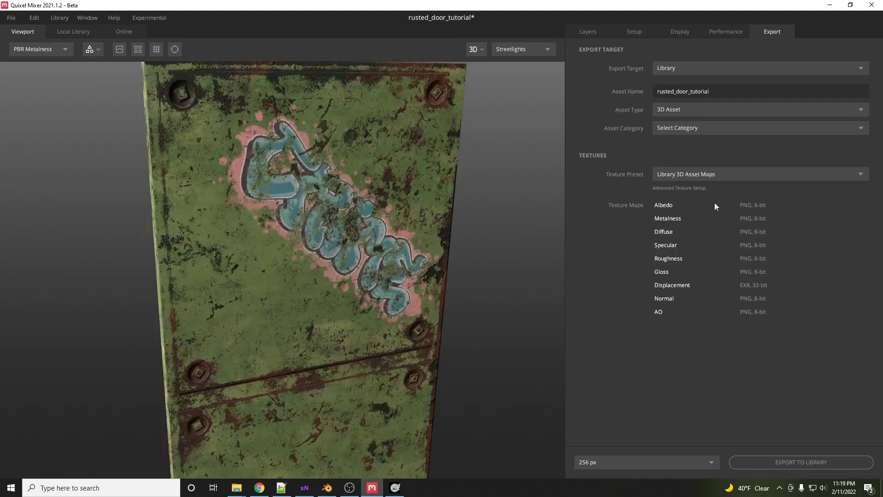
left_click(707, 127)
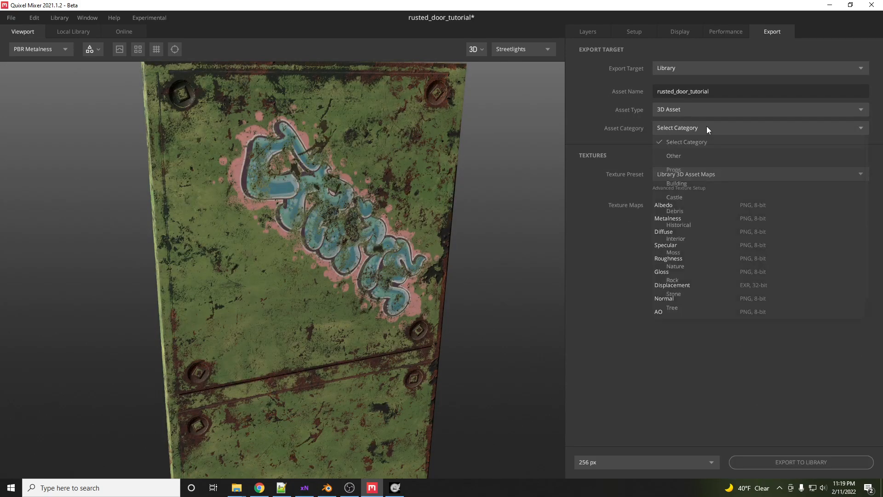
left_click(673, 155)
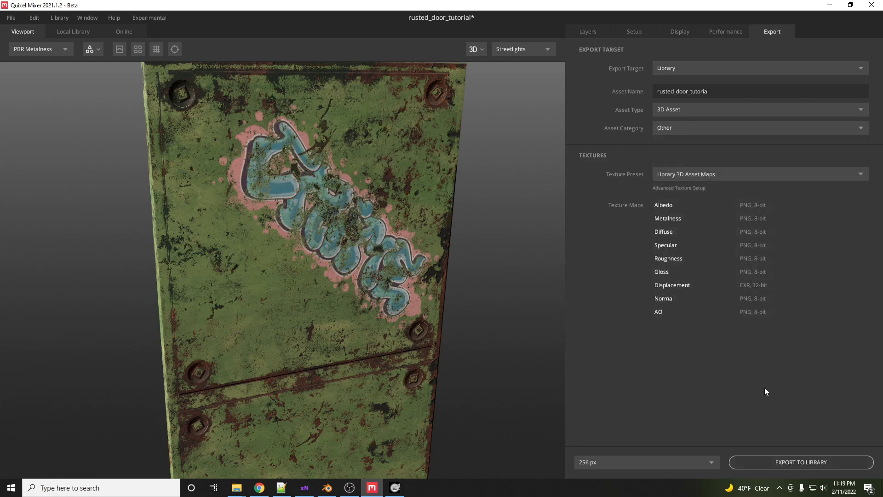
left_click(799, 462)
- Switch to Quixel Bridge and open the Local assets section
left_click(102, 488)
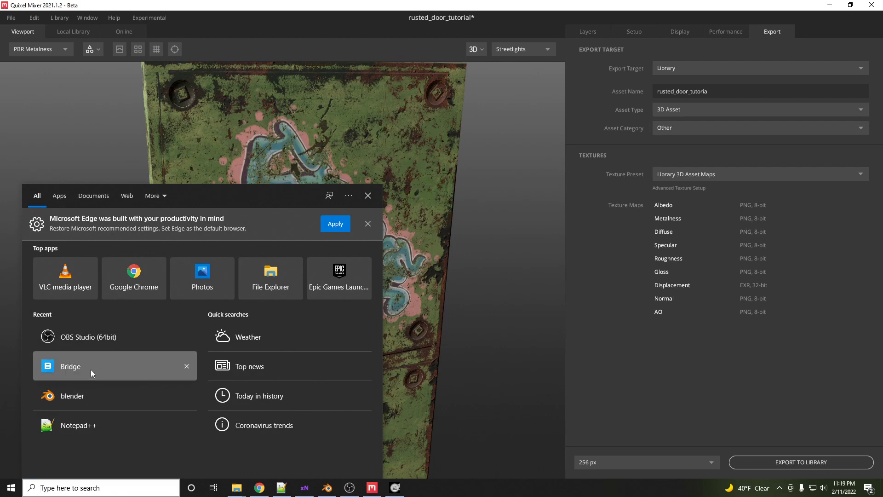
left_click(90, 369)
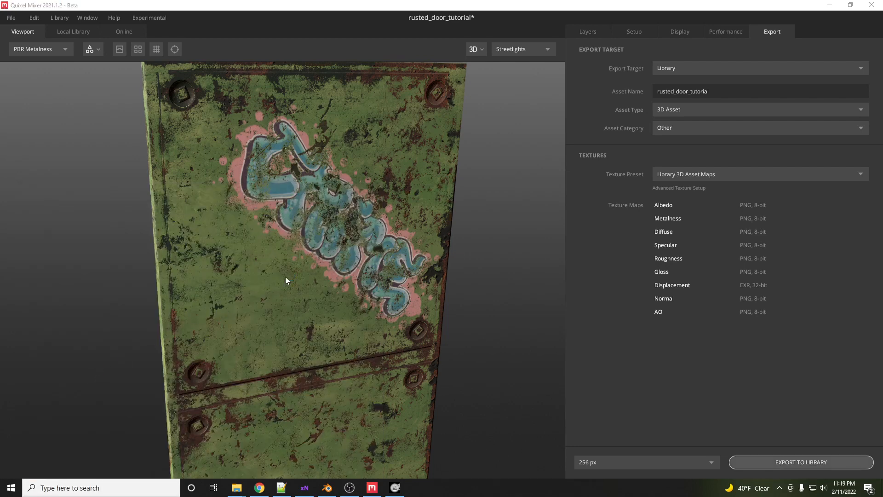
left_click(142, 488)
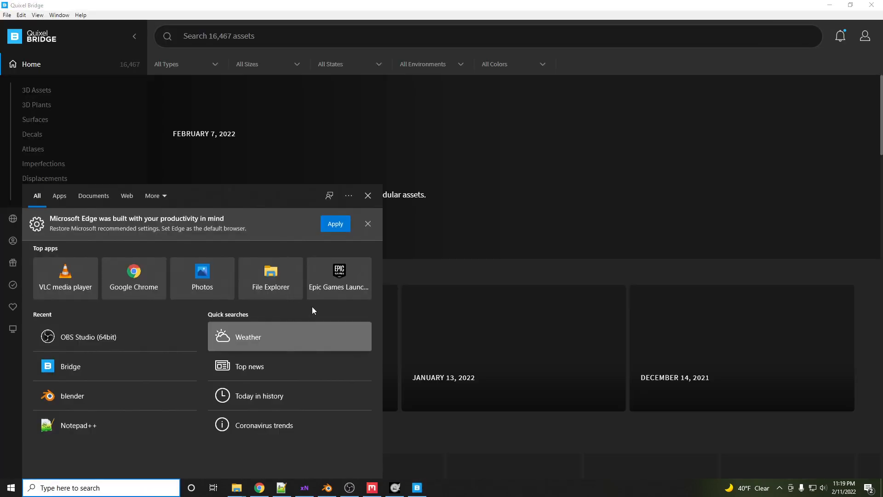
left_click(322, 275)
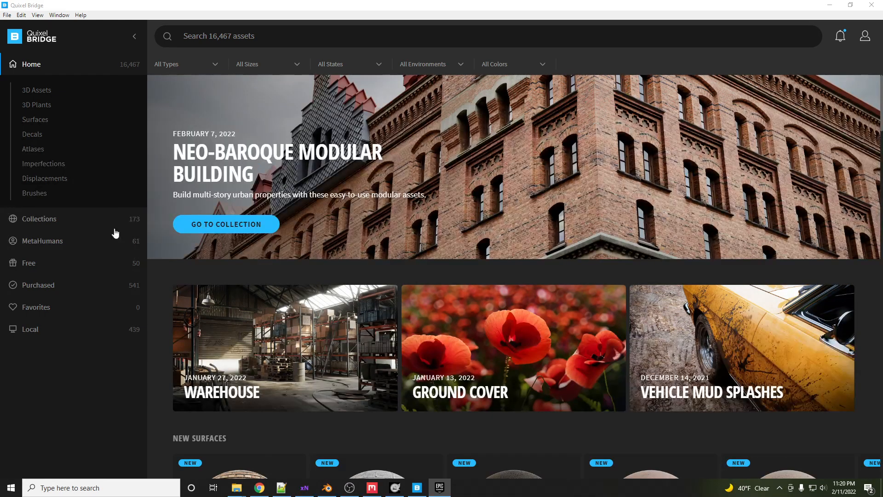
left_click(36, 329)
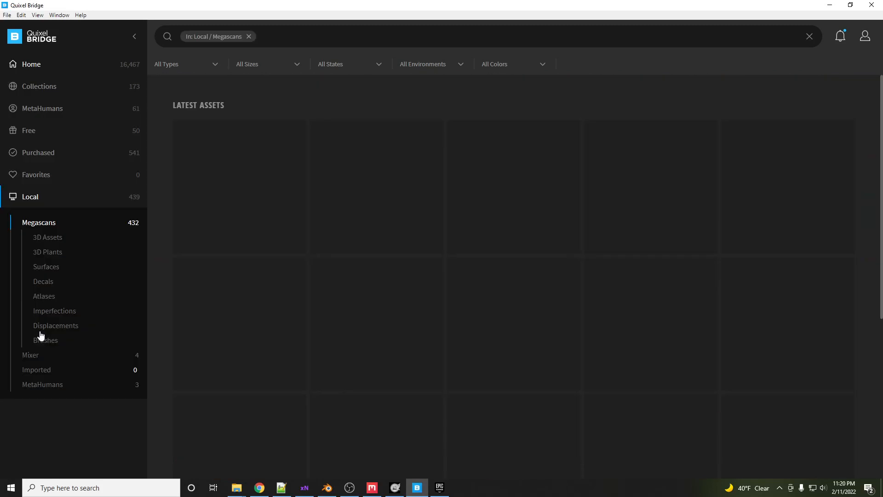
- Browse the local Mixer assets and their 3D Assets, Props and Brushes subcategories, and close Bridge
left_click(30, 355)
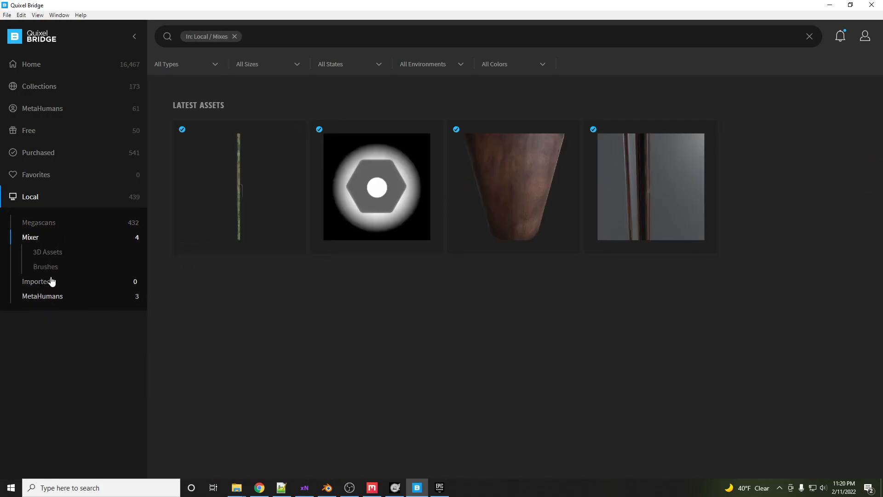
left_click(47, 255)
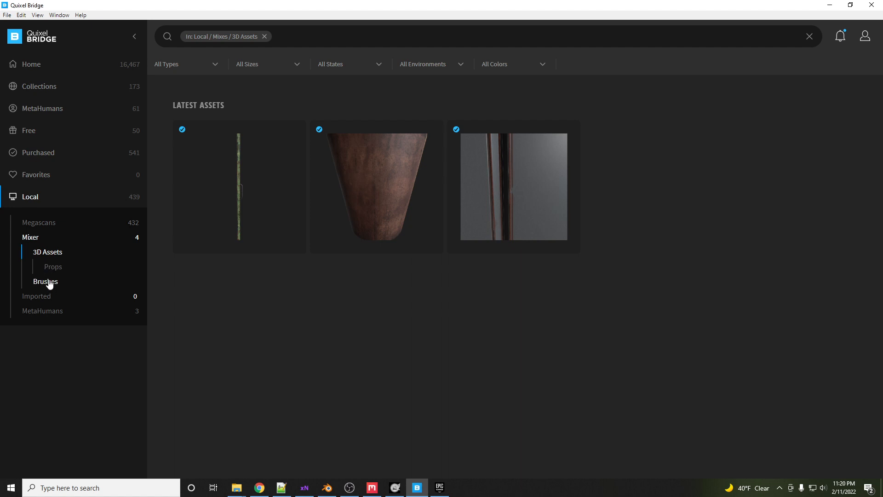
left_click(45, 268)
left_click(46, 252)
left_click(29, 238)
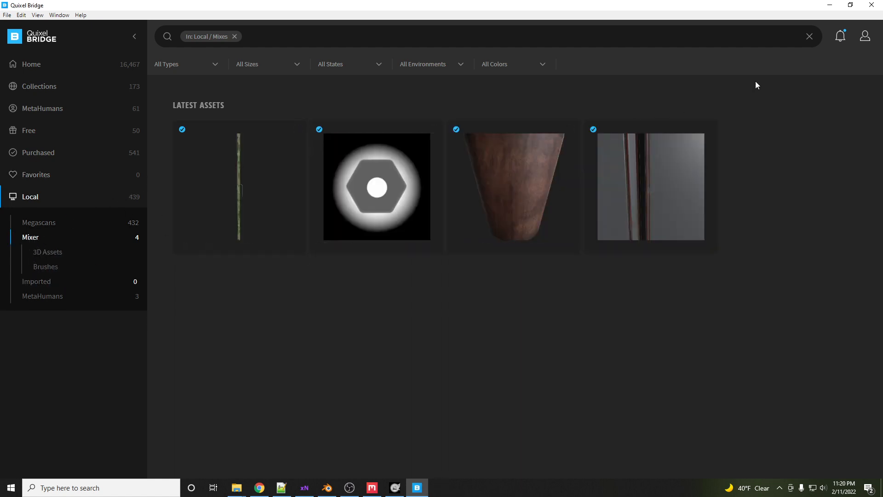
left_click(829, 6)
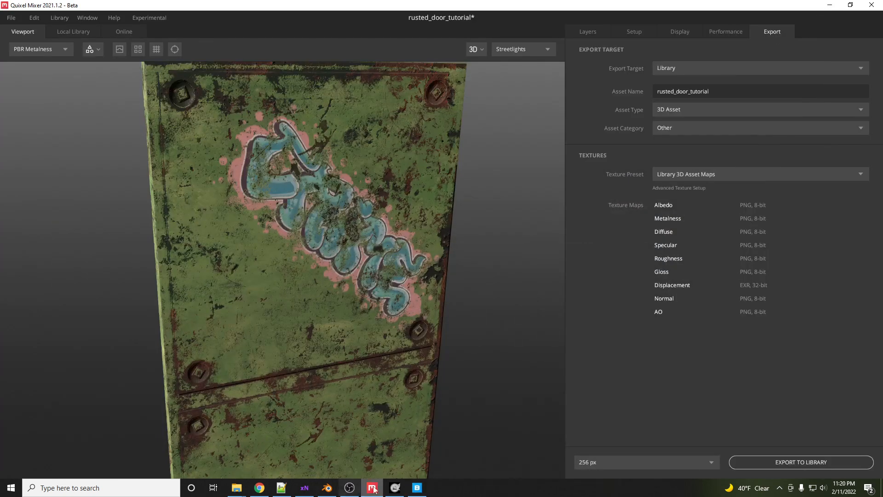
left_click(416, 489)
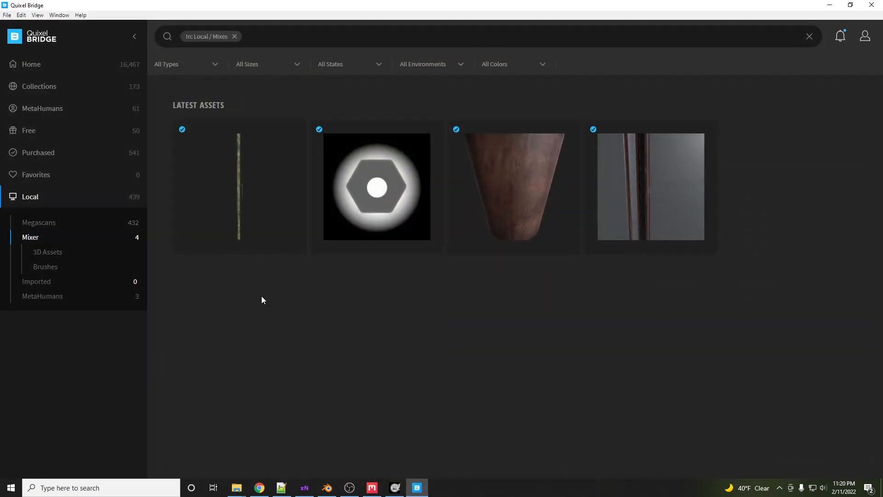
left_click(45, 253)
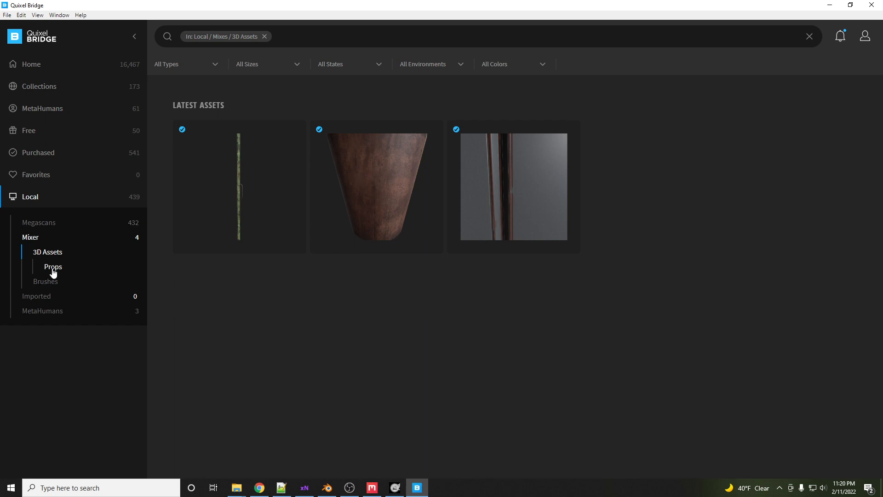
left_click(53, 269)
left_click(54, 257)
left_click(871, 5)
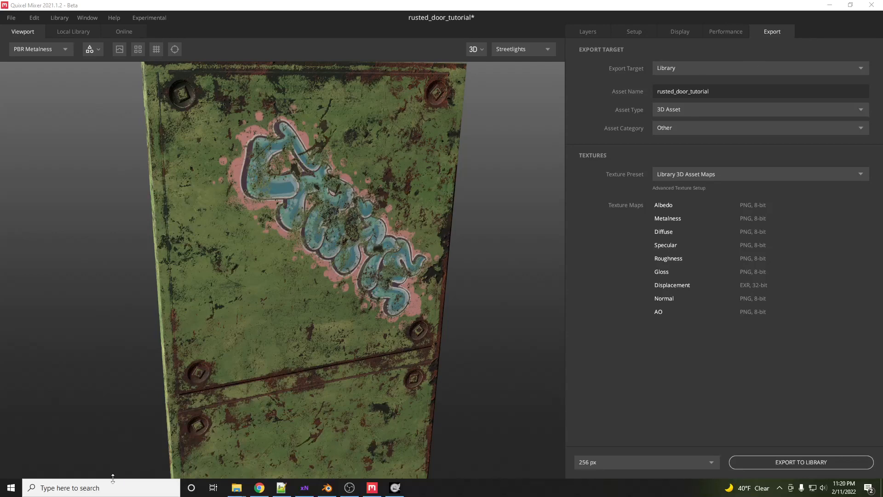
- Relaunch Quixel Bridge and open the Mixer section of the Local assets
left_click(111, 487)
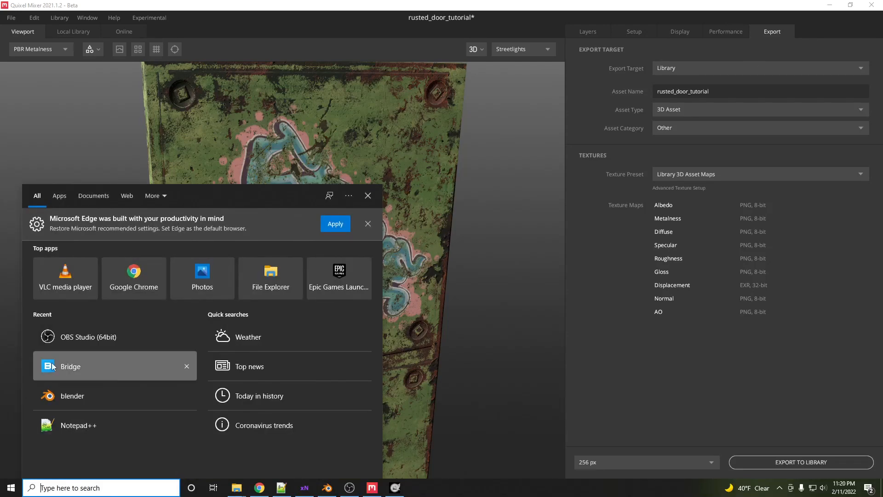
left_click(73, 367)
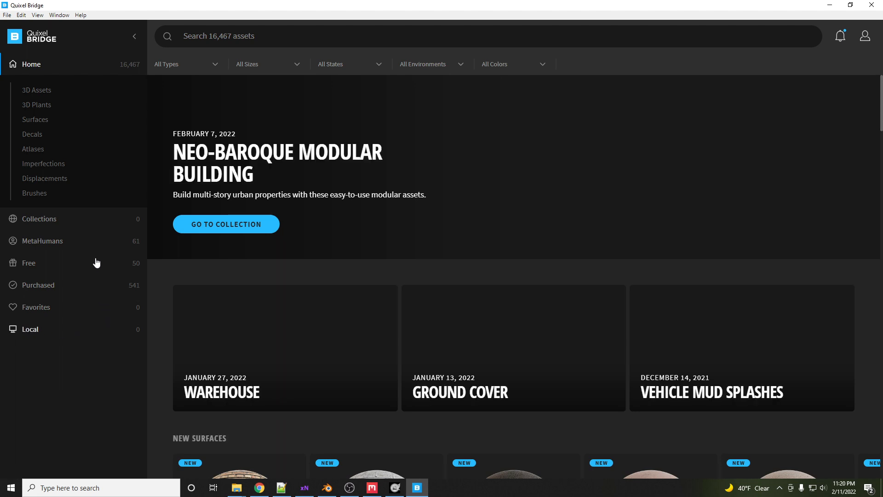
left_click(51, 340)
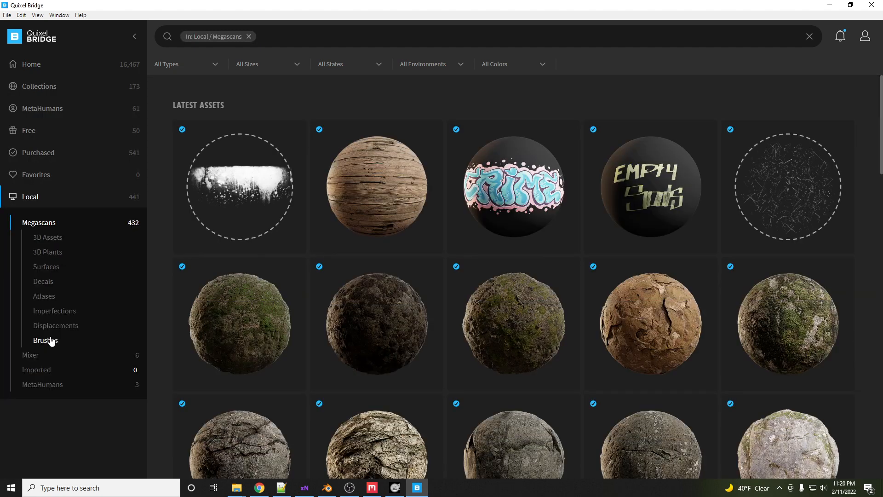
left_click(31, 355)
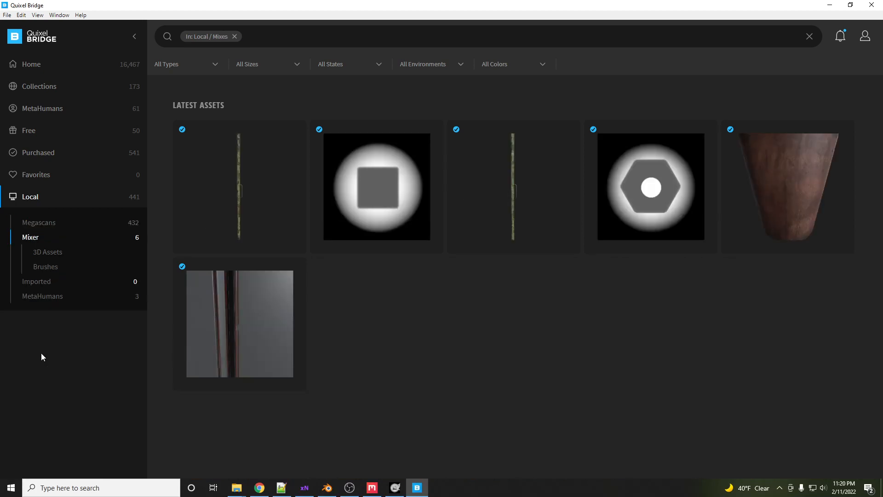
- Select the rusted_door_tutorial asset and open its 3D preview in full screen
left_click(239, 184)
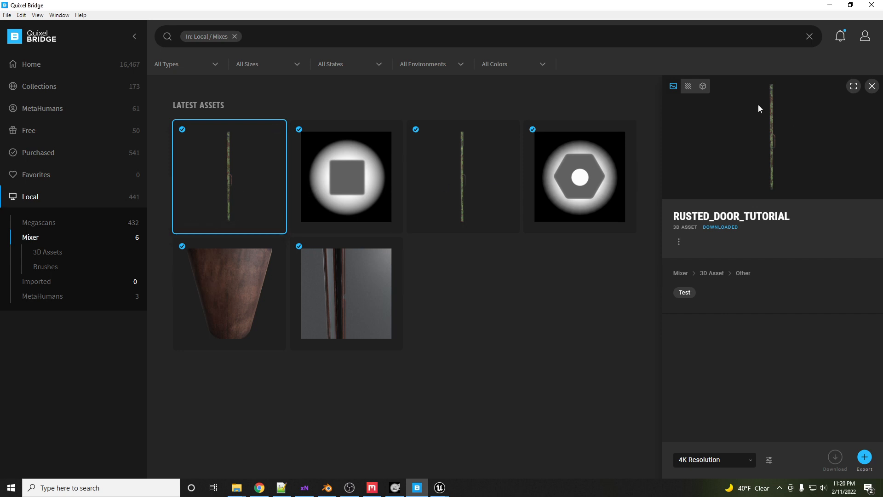
left_click(703, 88)
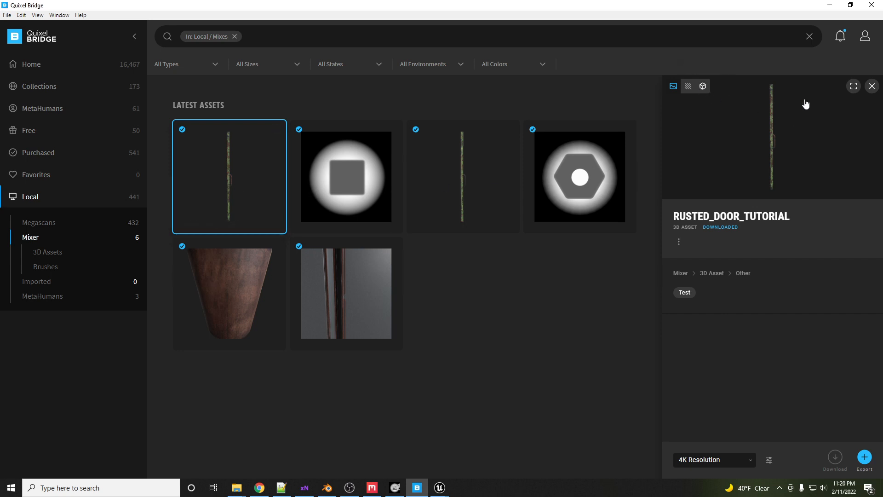
left_click(854, 87)
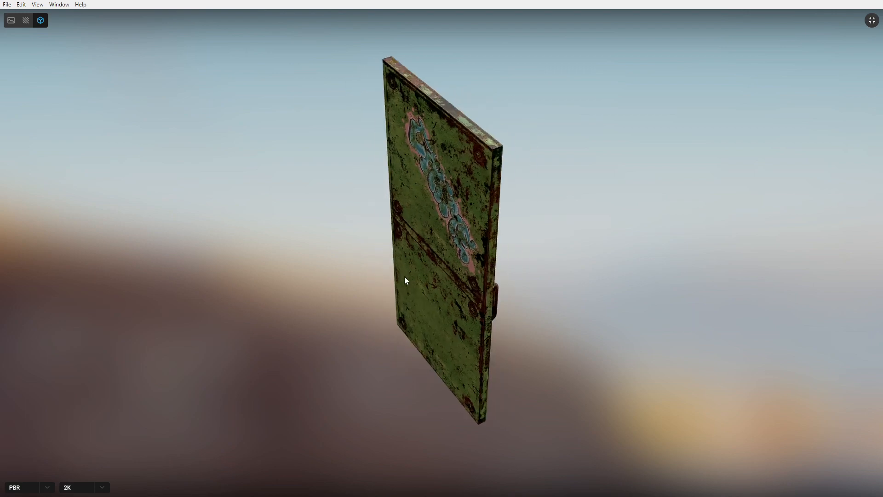
- Orbit and zoom around the door in the full-screen preview and exit full screen
left_click_drag(593, 172, 598, 173)
scroll(460, 261, "up", 6)
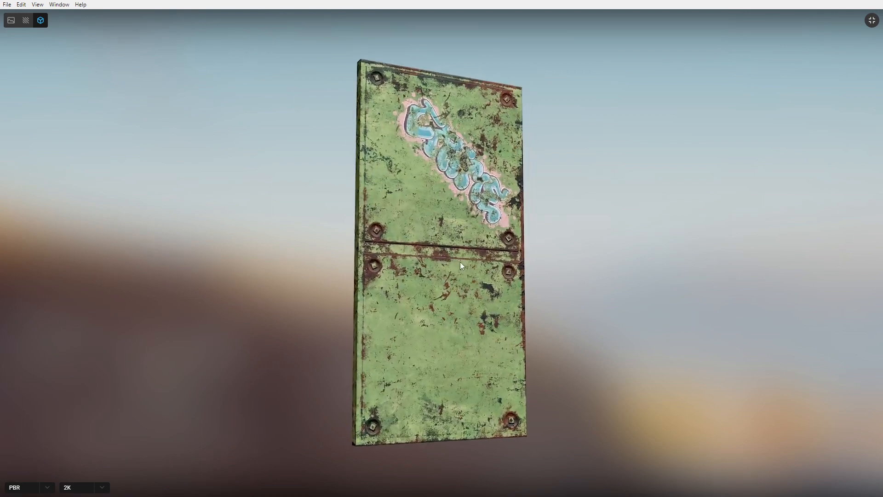
scroll(460, 261, "up", 1)
left_click_drag(468, 272, 106, 240, "alt")
mouse_move(434, 245)
left_mouse_down("alt")
mouse_move(245, 250)
mouse_move(369, 234)
mouse_move(781, 250)
left_mouse_up("alt")
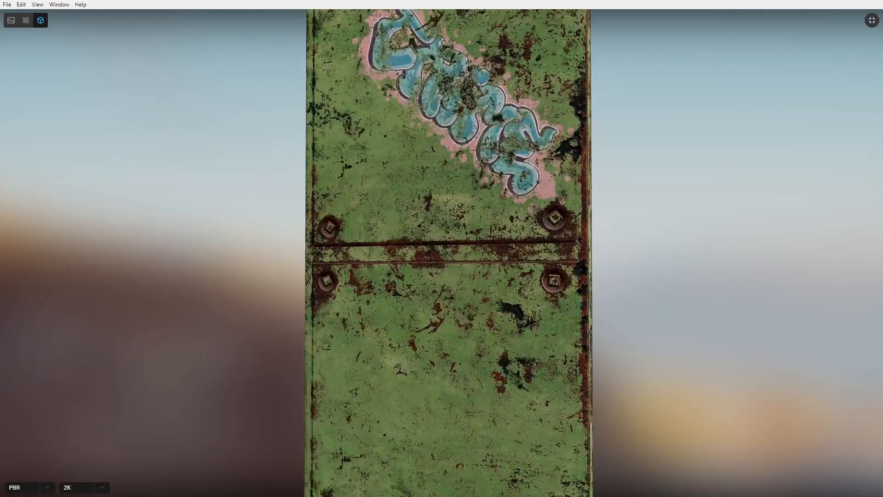
left_click(872, 21)
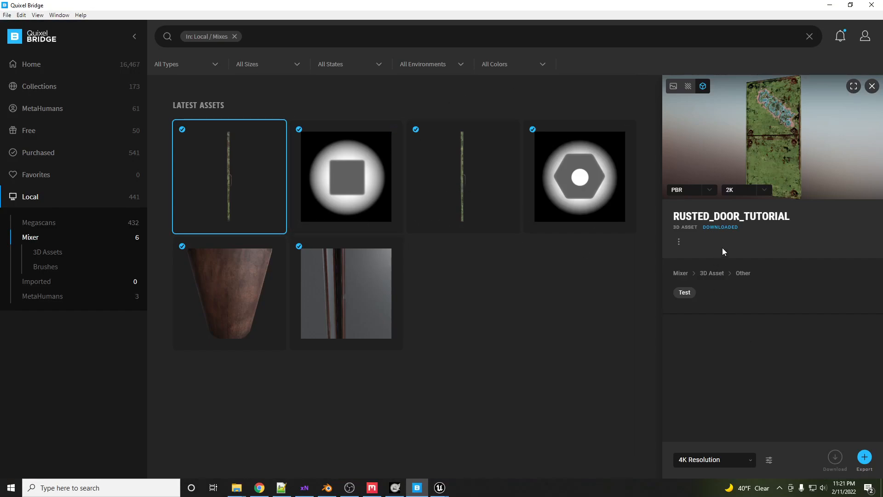
- Pick an export resolution and export the door asset to Unreal Engine, acknowledging the normal-map import notice
left_click(747, 459)
left_click(711, 413)
left_click(865, 458)
left_click(440, 488)
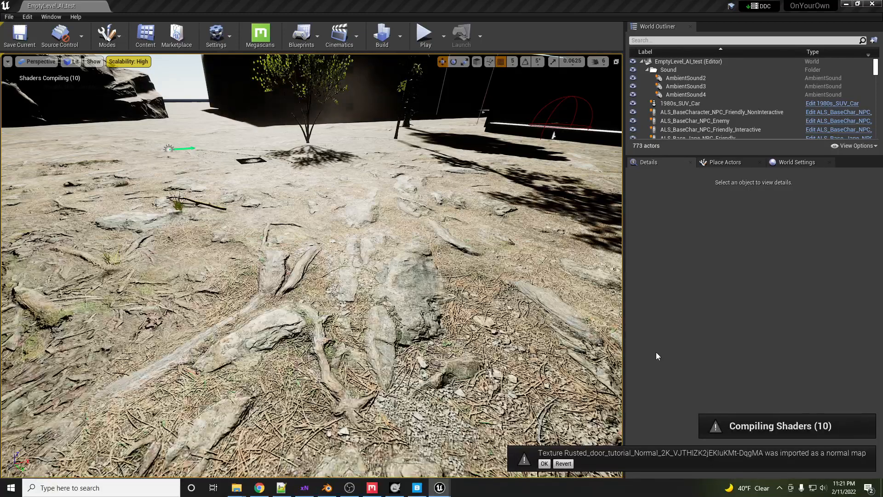
left_click(544, 463)
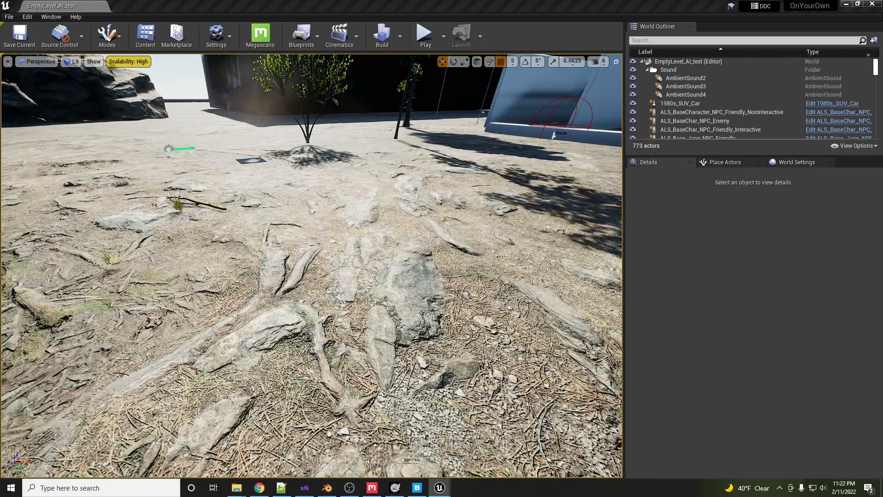
- Search the Megascans content folder for "ruste" and place the rusted door static mesh into the level
left_click_drag(882, 114, 495, 112)
left_click(542, 144)
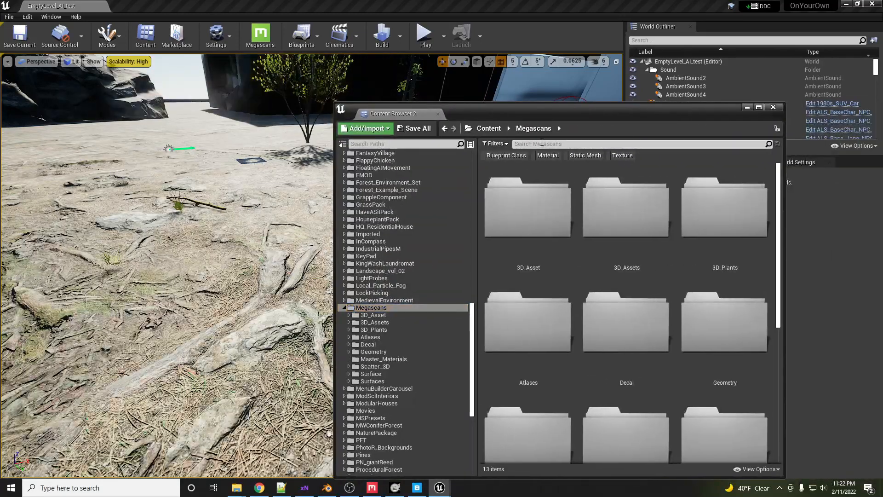
type("ruste")
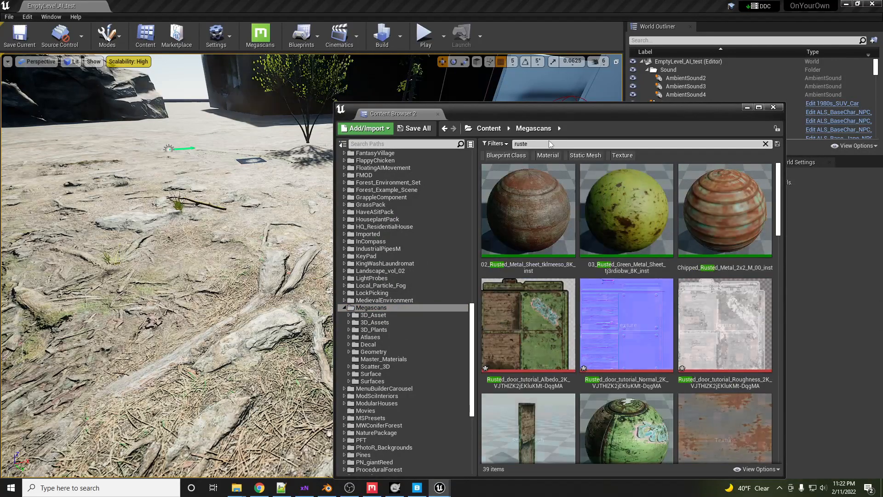
scroll(599, 276, "down", 2)
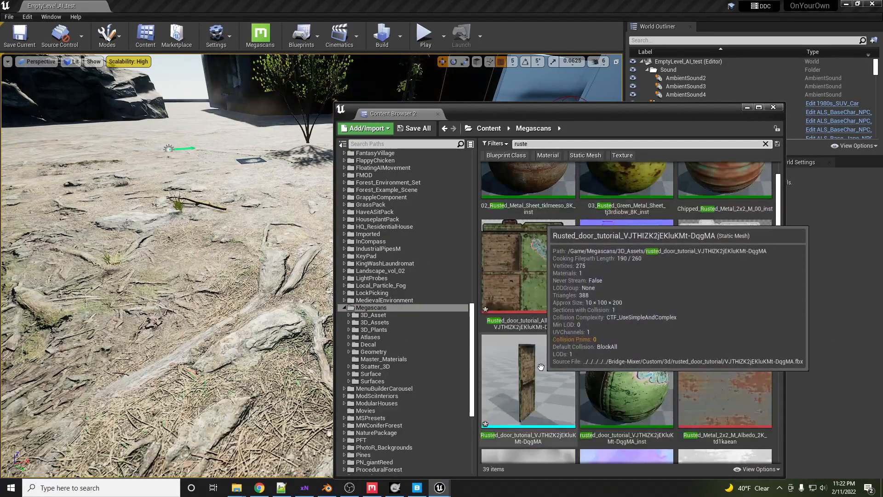
left_click_drag(529, 377, 200, 279)
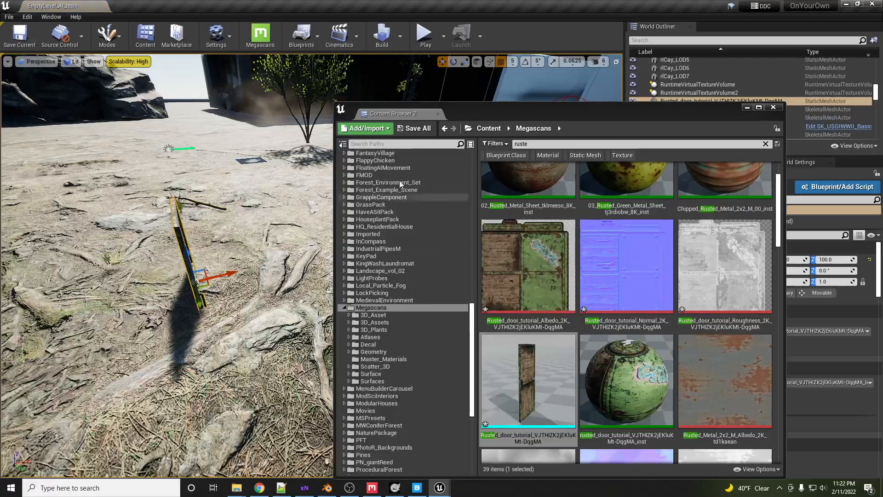
- Move the placed door upward so it stands on the ground
left_click_drag(527, 113, 882, 129)
key("d")
right_click_drag(428, 256, 347, 229)
key("s")
key("w")
key("s")
key("w")
key("s")
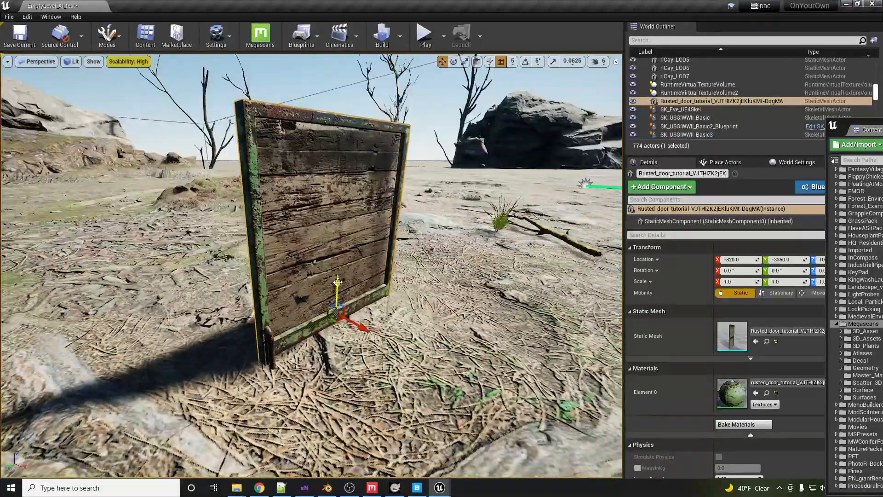
left_click_drag(337, 281, 346, 90)
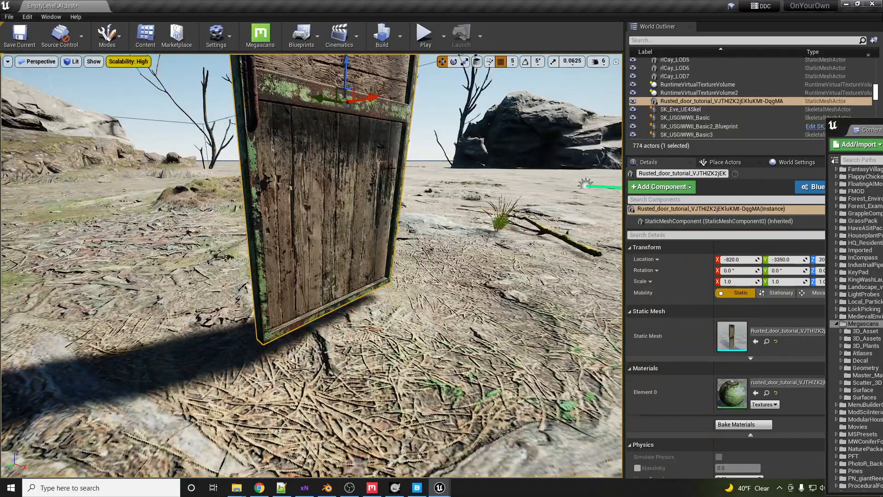
right_click_drag(390, 169, 389, 141)
- Rotate the door around its vertical axis to orient it in the scene
key("e")
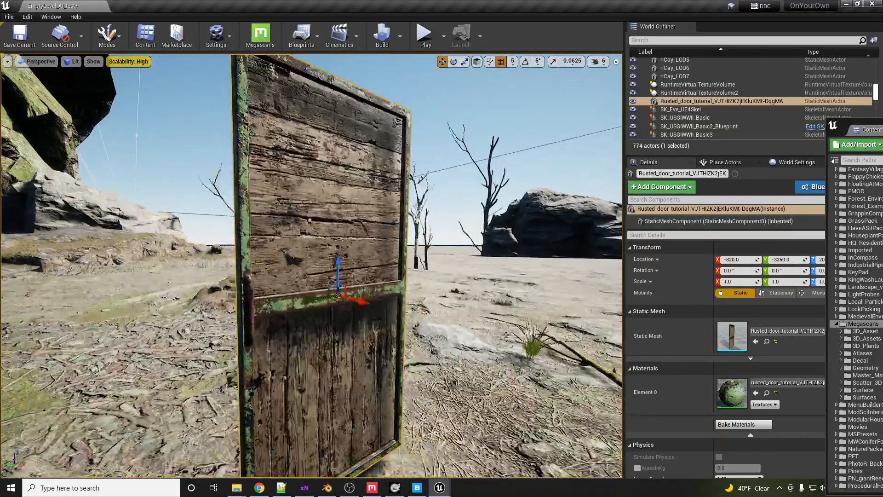
key("e")
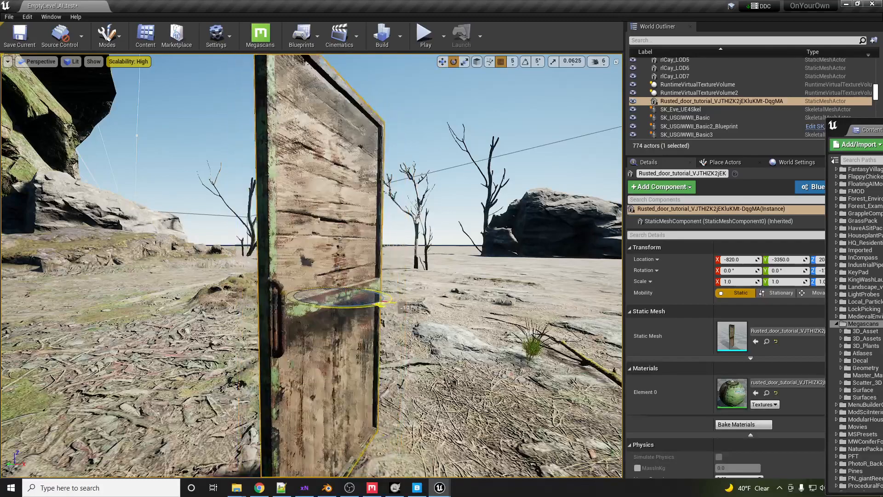
left_click_drag(381, 305, 385, 302)
right_click_drag(386, 302, 338, 313)
key("d")
key("w")
key("s")
key("s")
key("a")
key("q")
key("d")
key("e")
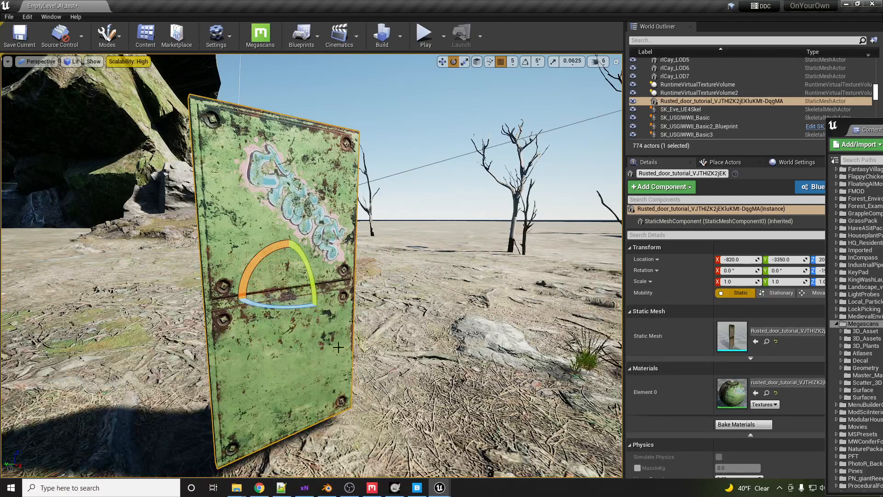
left_click_drag(278, 307, 247, 318)
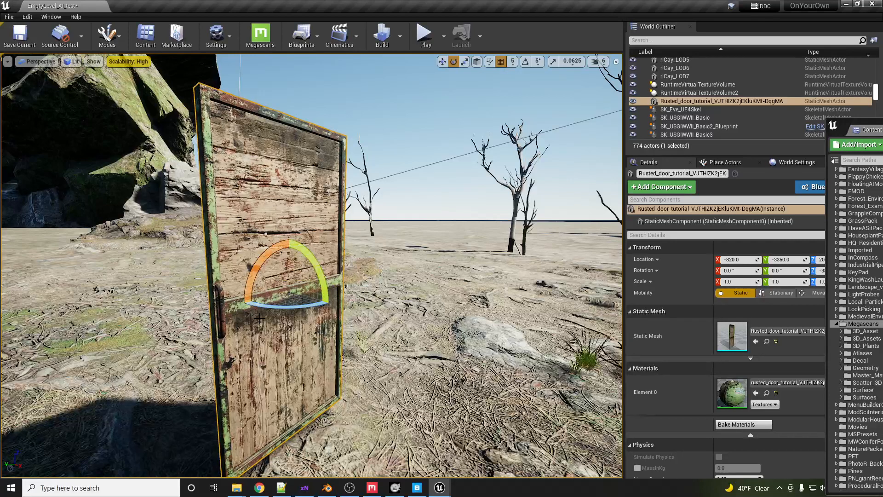